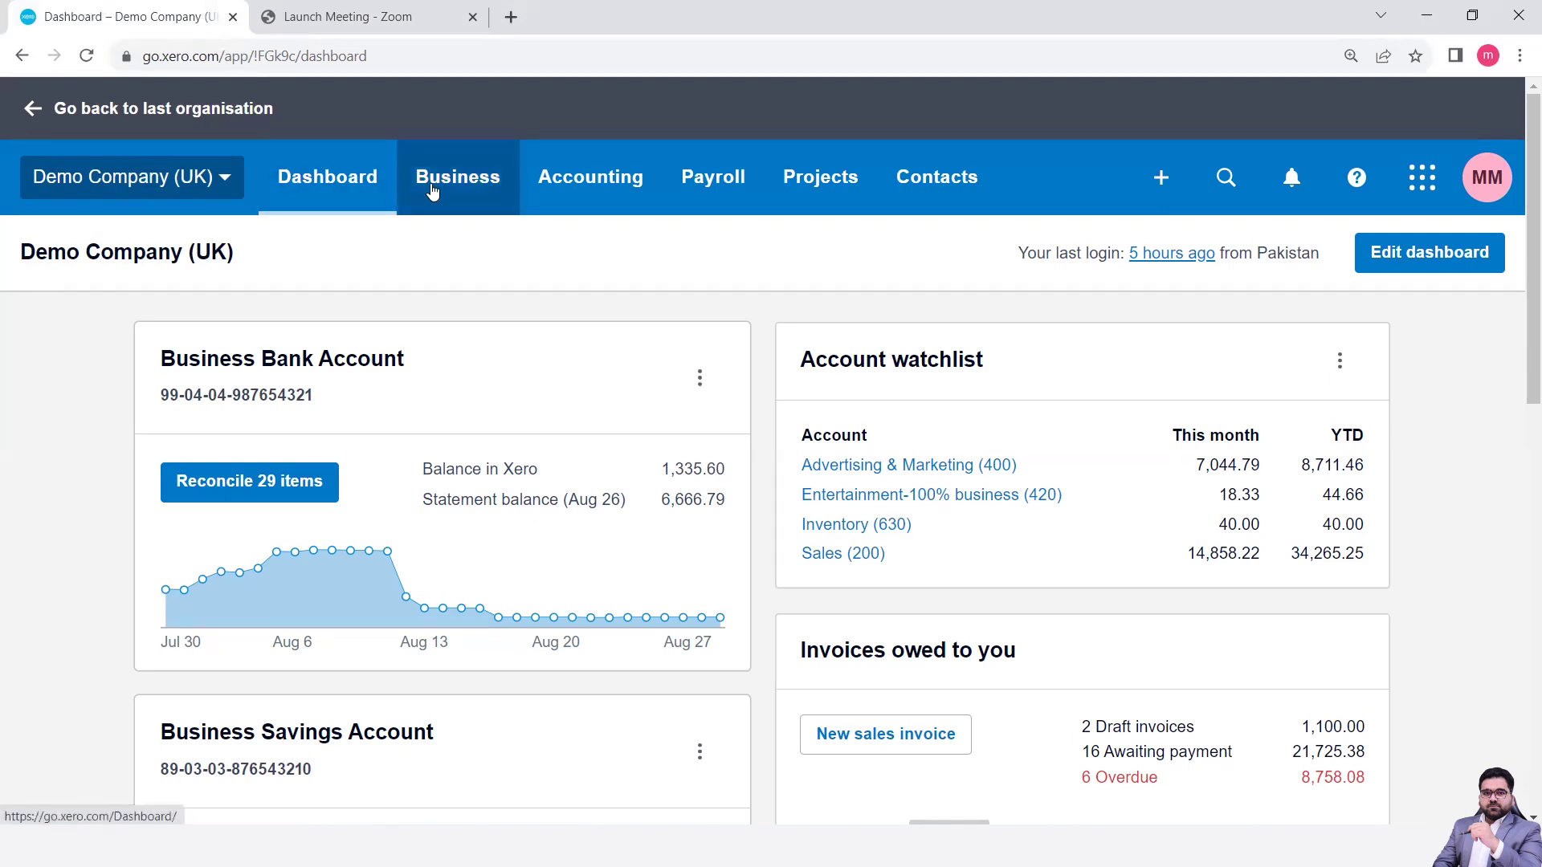
- Open the organisation settings from the Demo Company (UK) menu
click(462, 194)
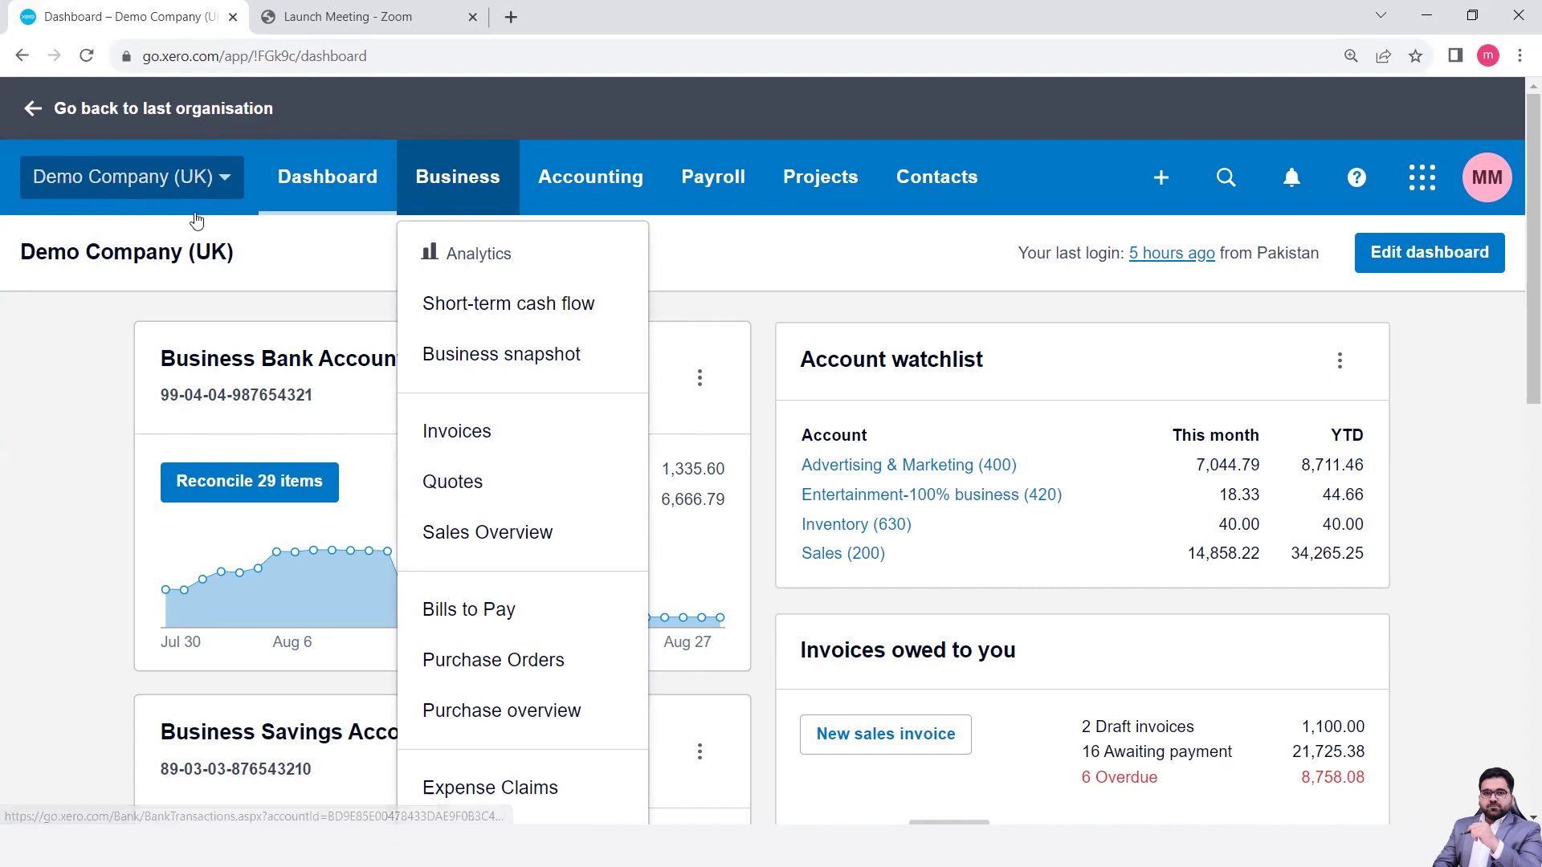
click(148, 191)
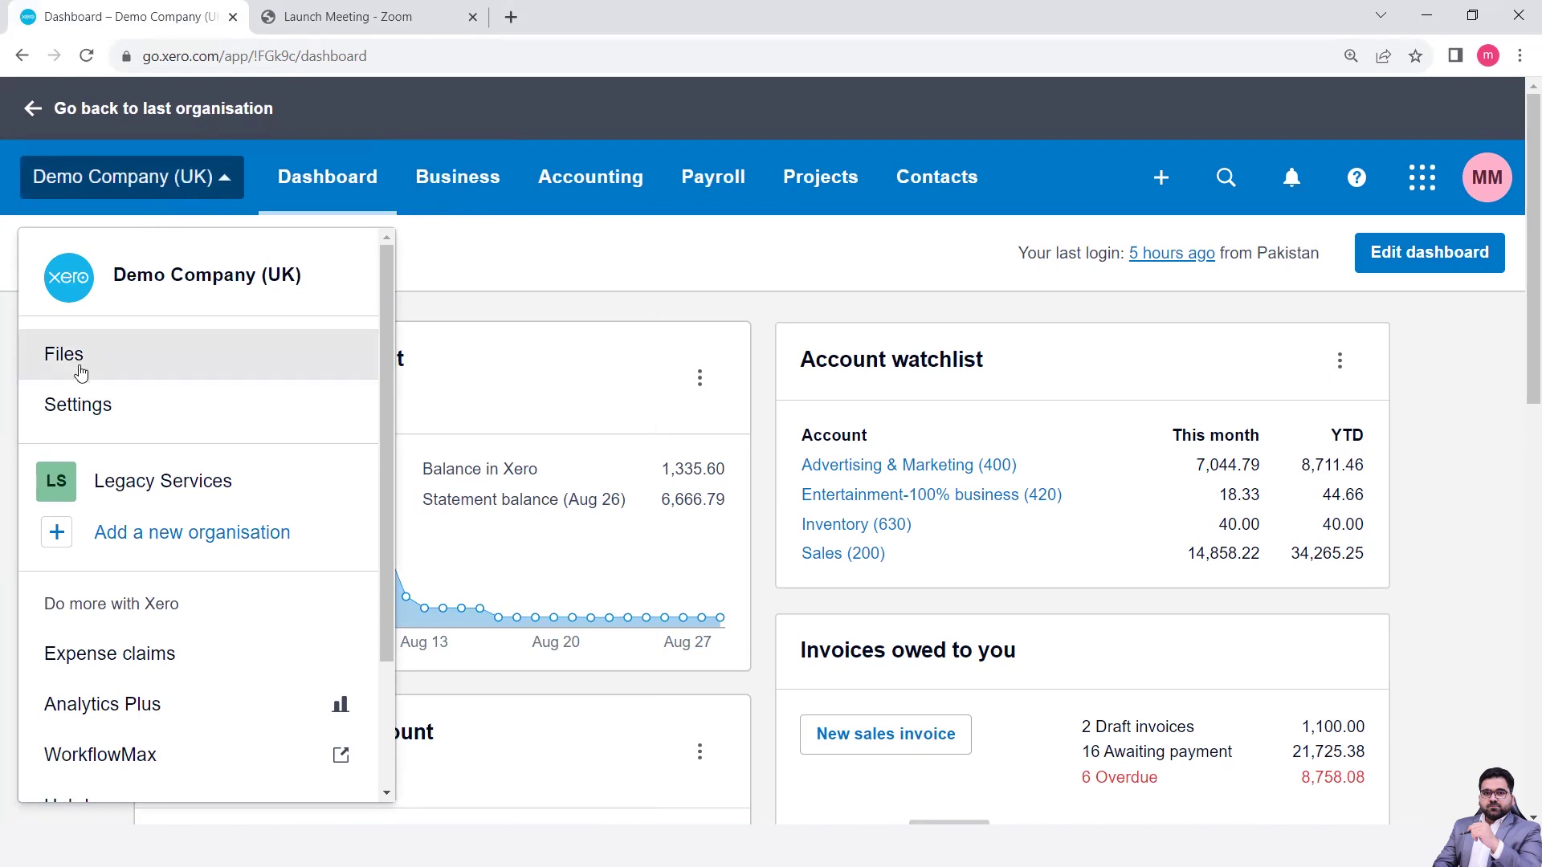
click(88, 413)
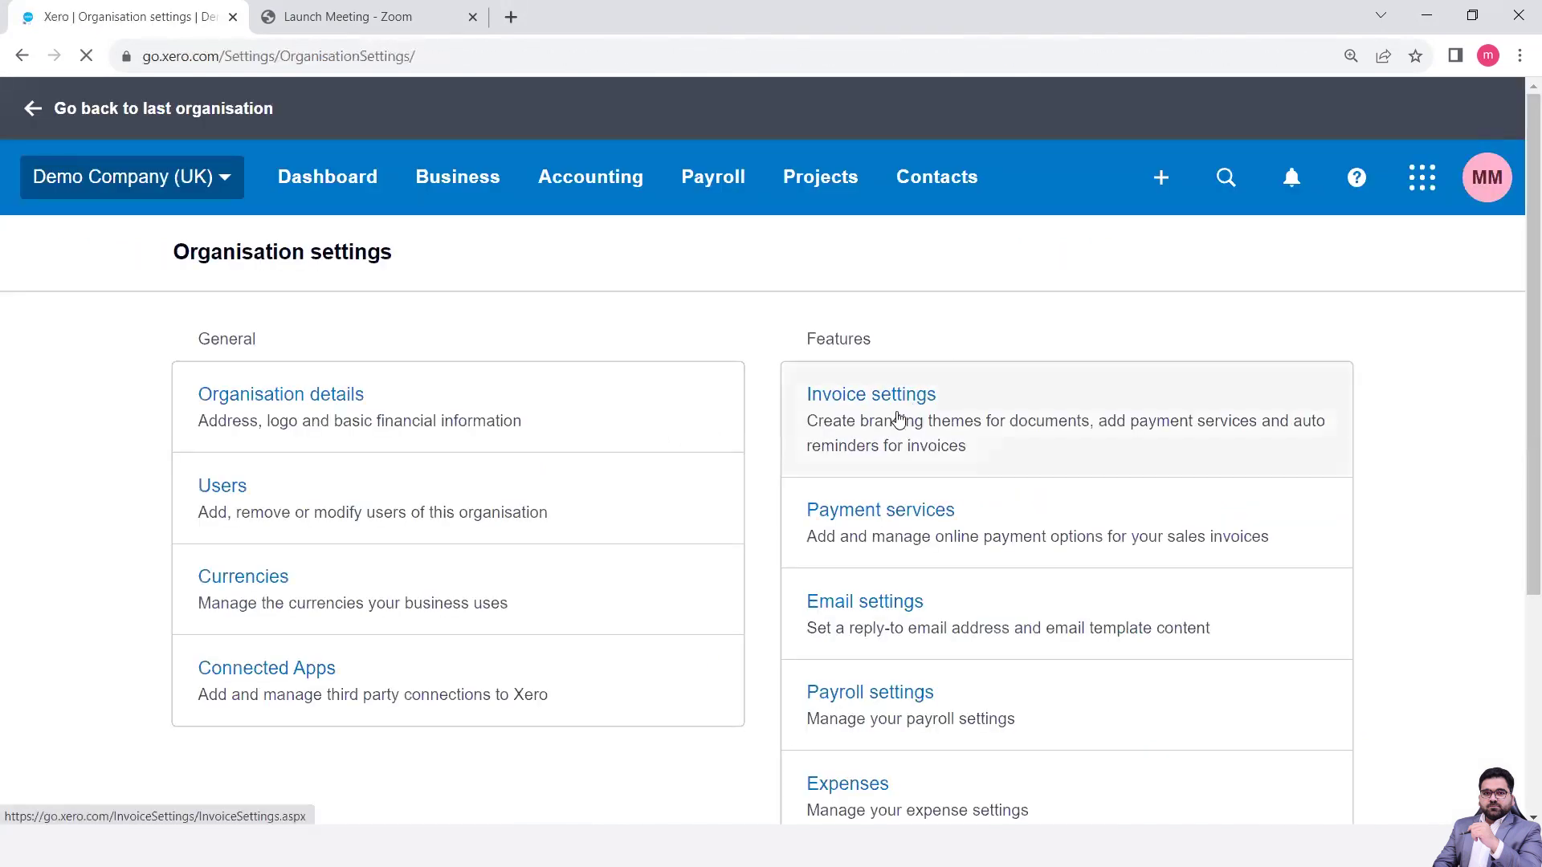
scroll(942, 440, down, 2)
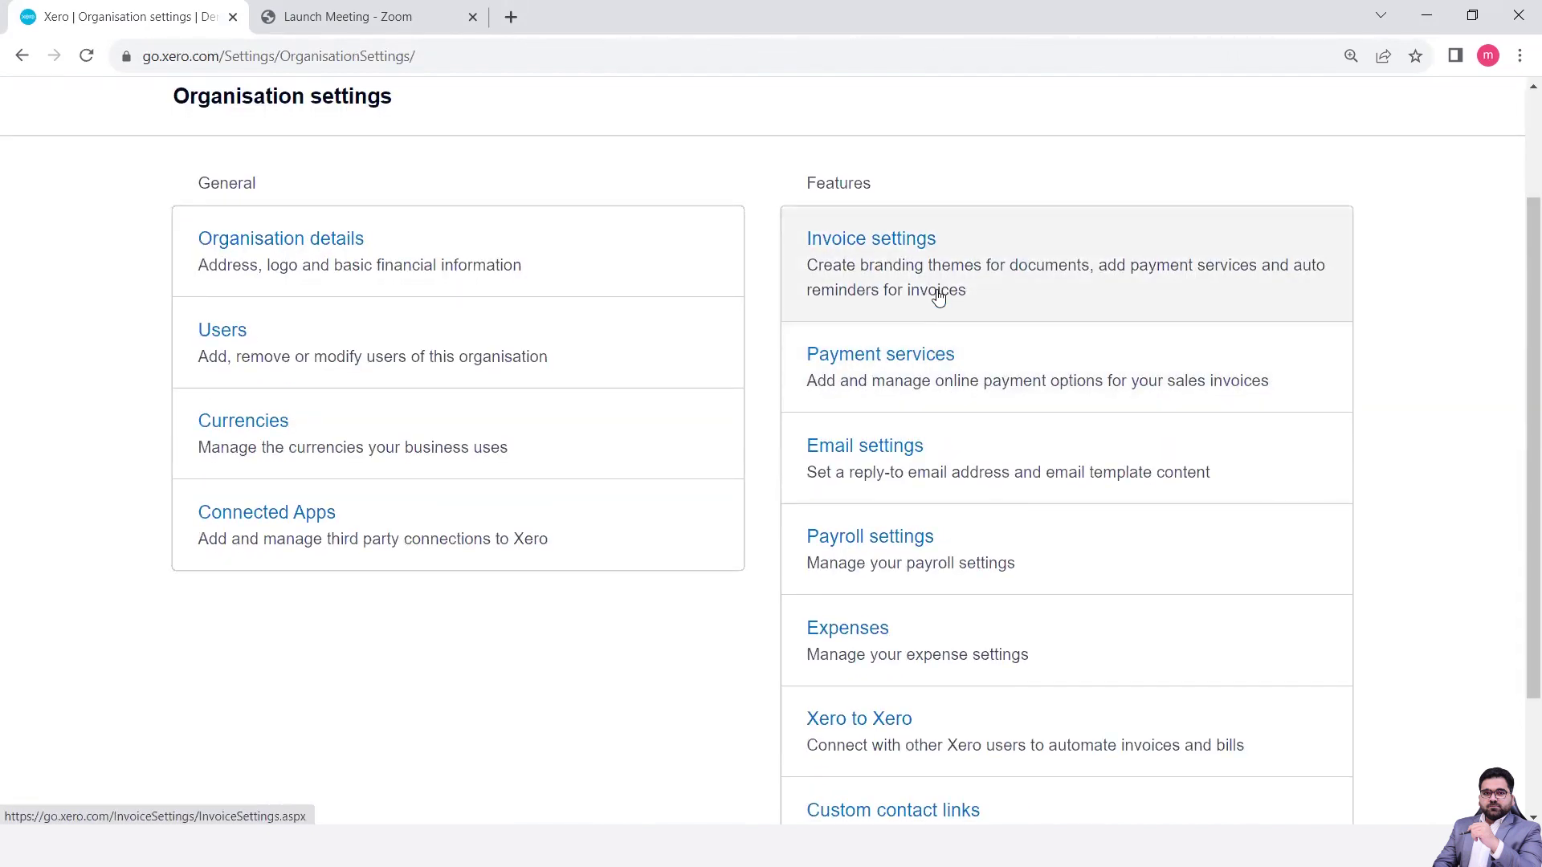
- Go to Invoice settings and bring up the Standard branding theme's options
click(938, 297)
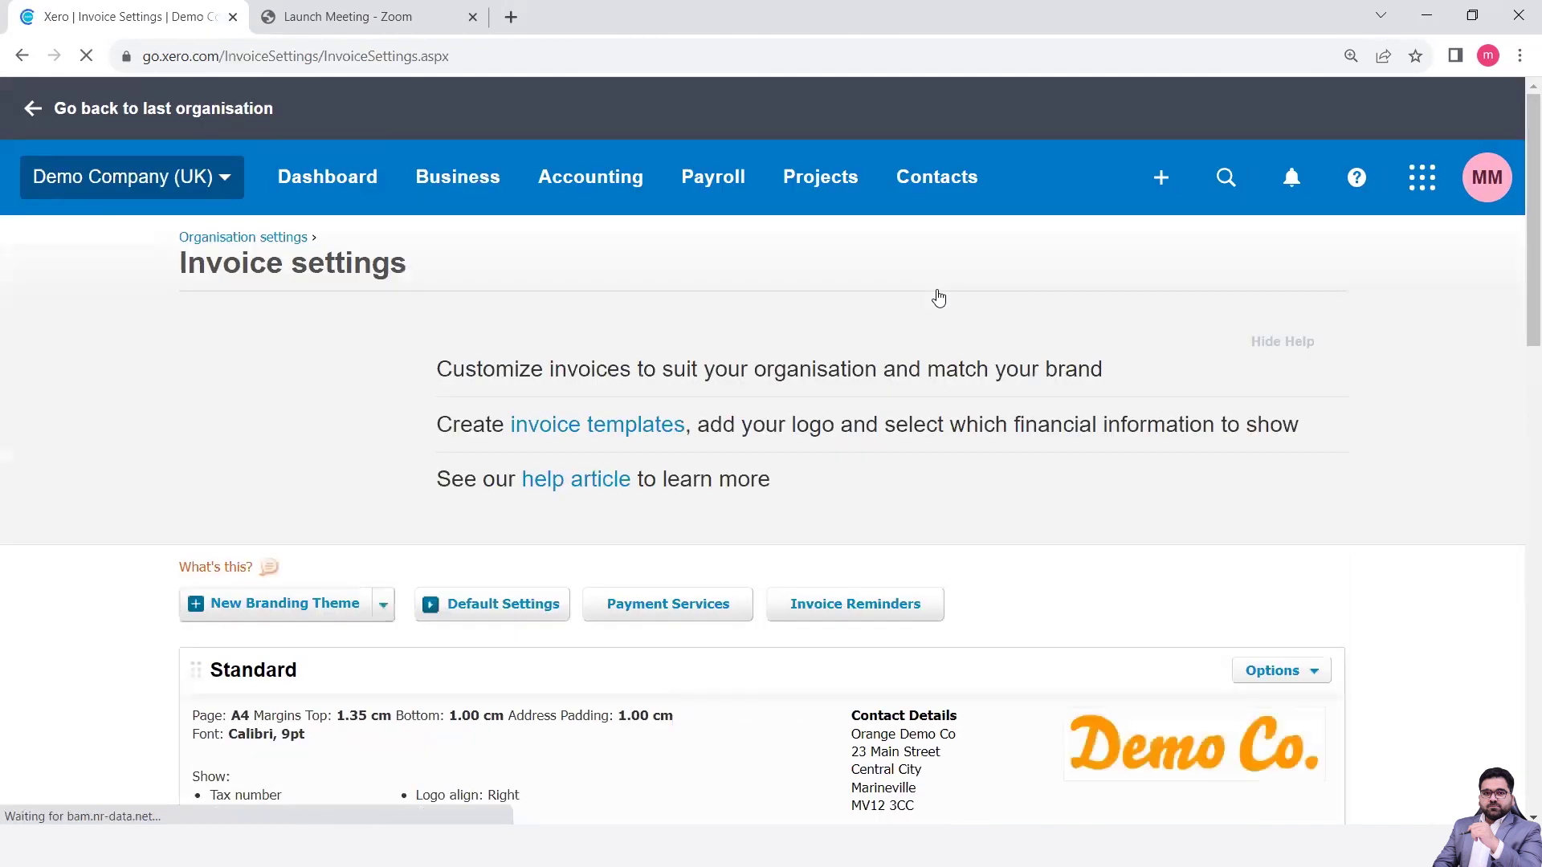
scroll(895, 440, down, 1)
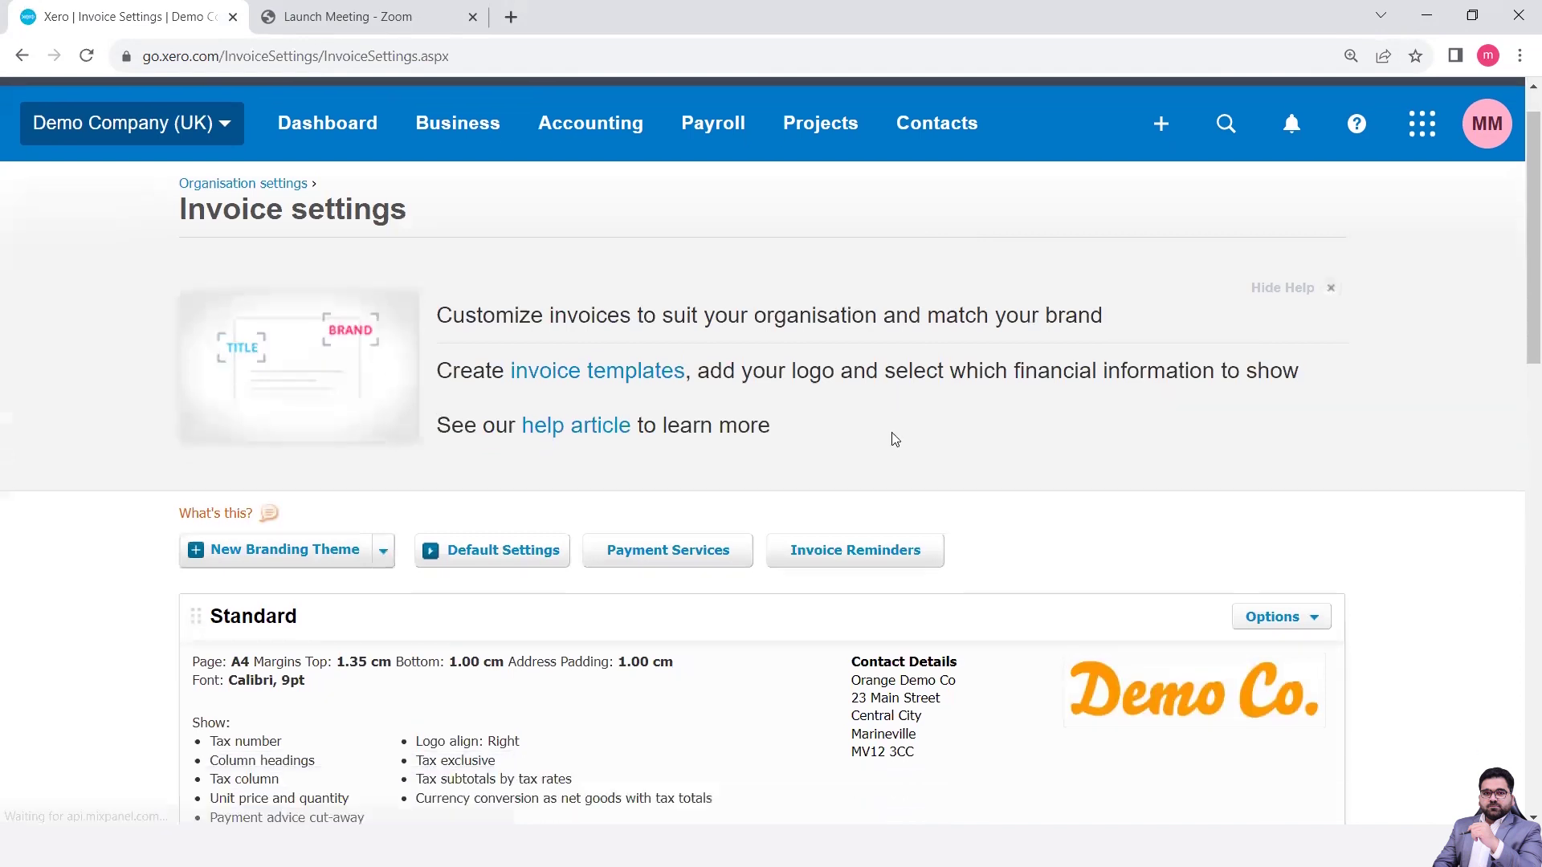
scroll(895, 440, down, 6)
scroll(894, 439, down, 1)
scroll(894, 439, up, 2)
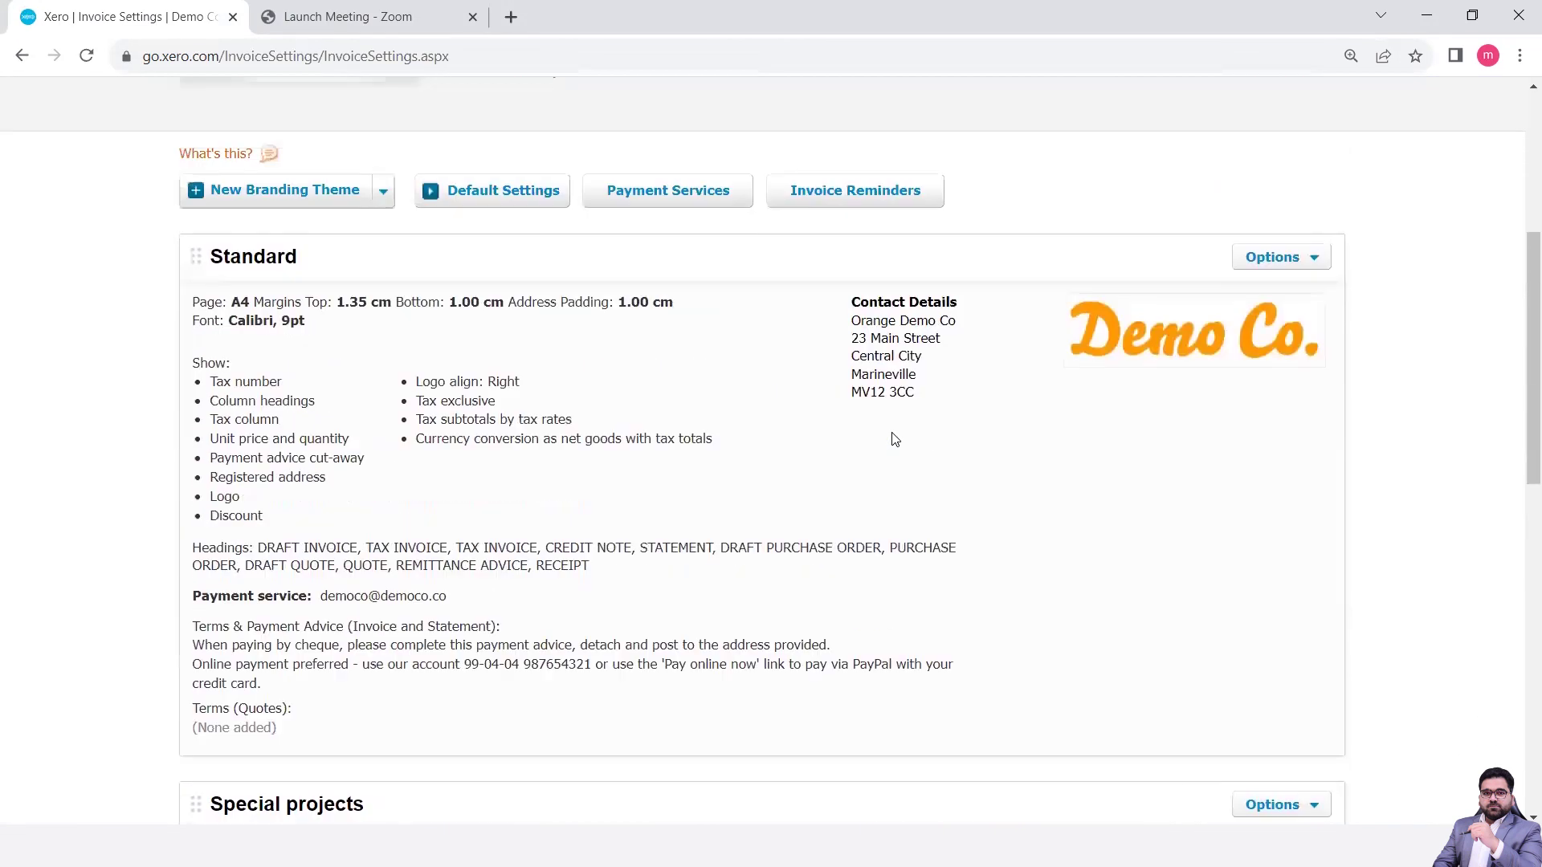
scroll(894, 439, up, 1)
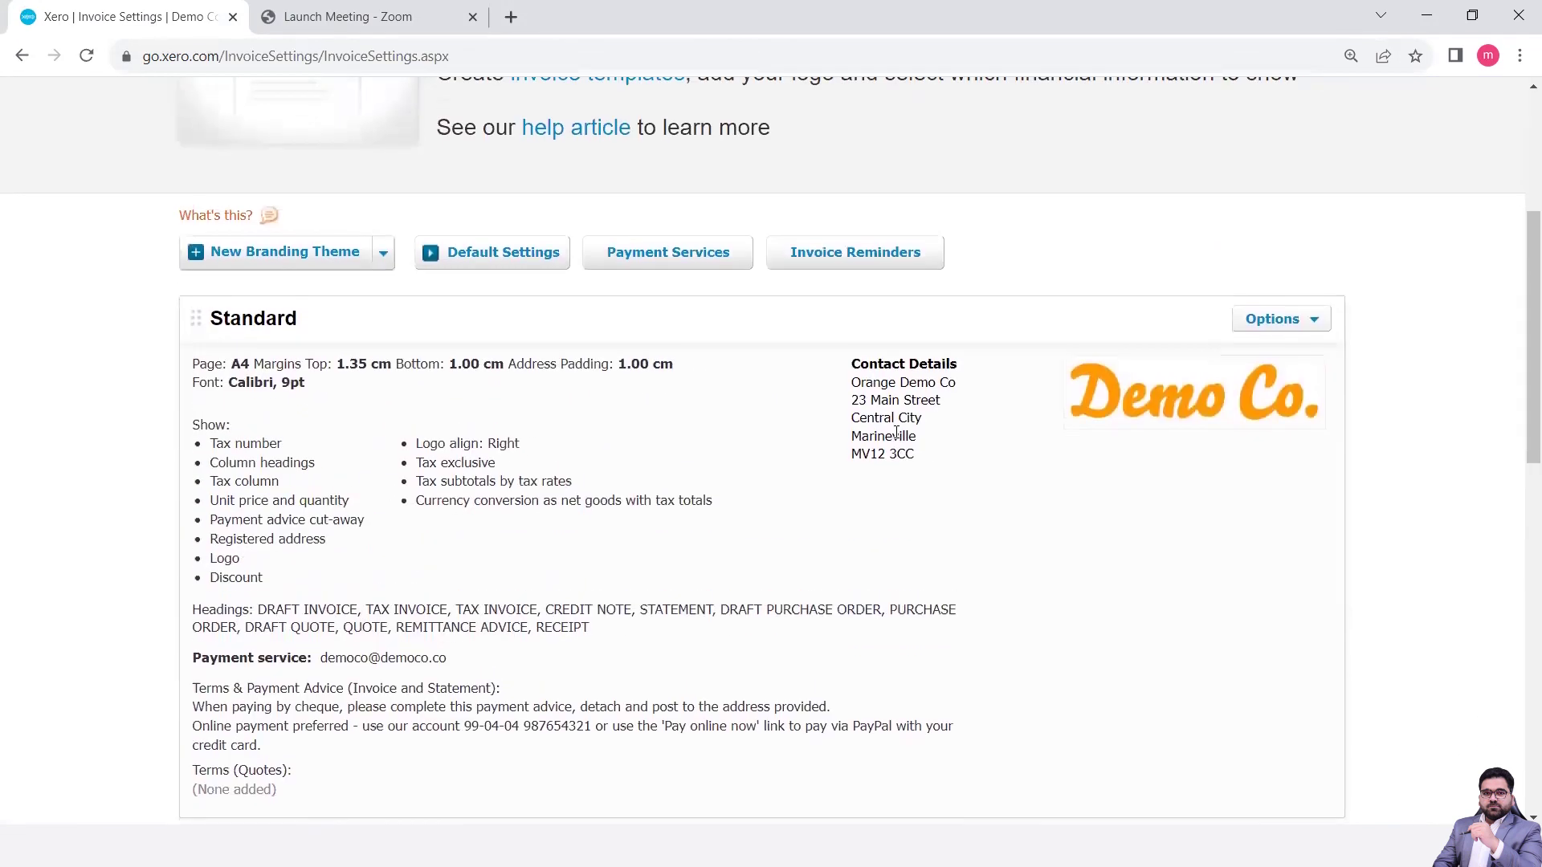
click(1297, 329)
- Edit the Standard theme's Terms (Quotes) to 'This quotation is valid for 15 Days' and save
click(1278, 345)
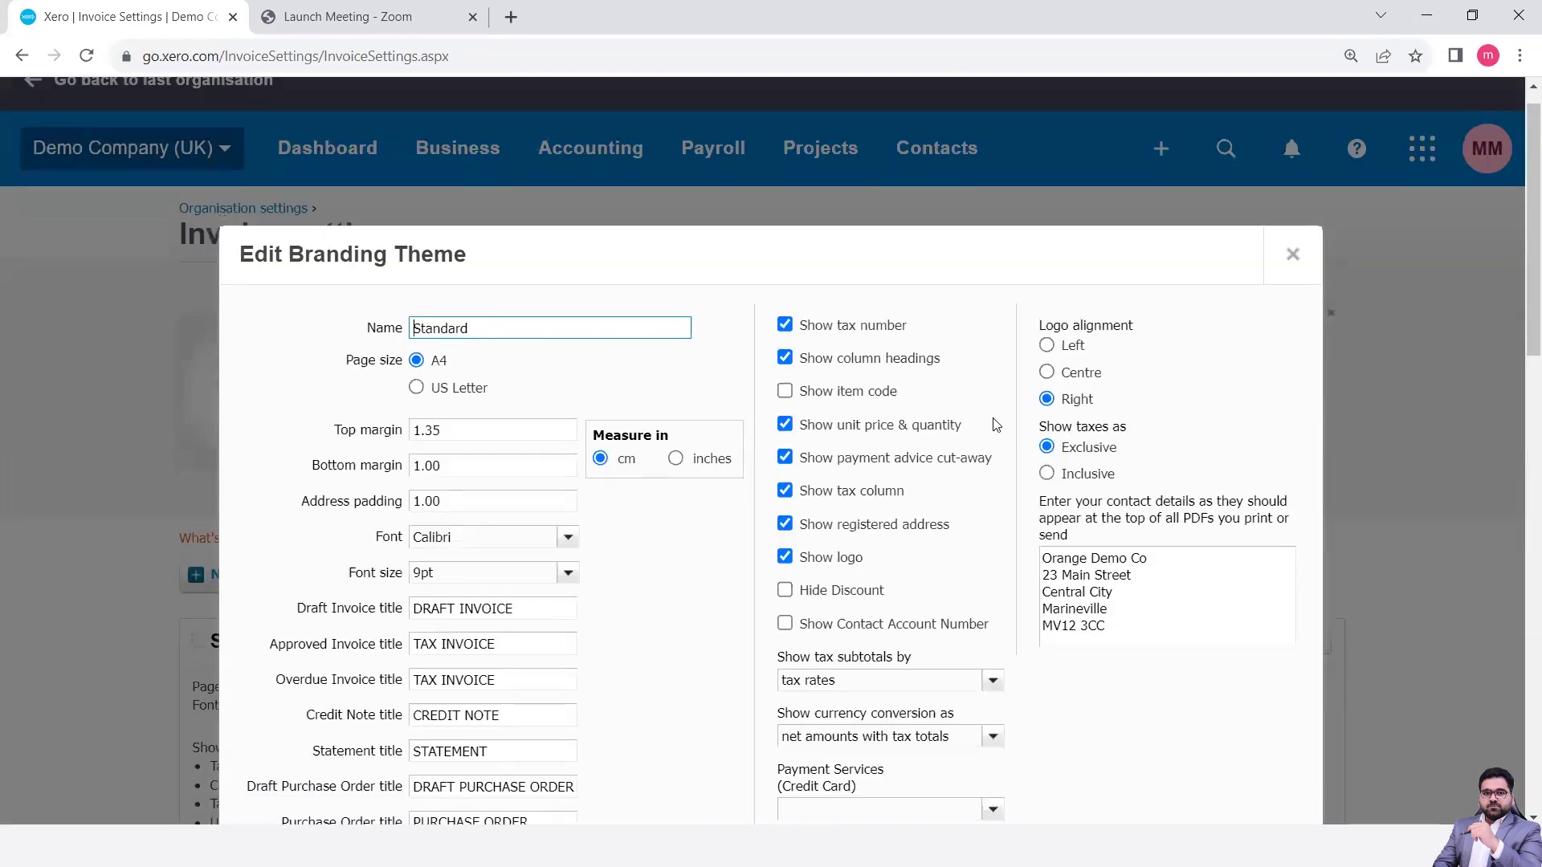
scroll(995, 424, down, 3)
scroll(996, 424, down, 1)
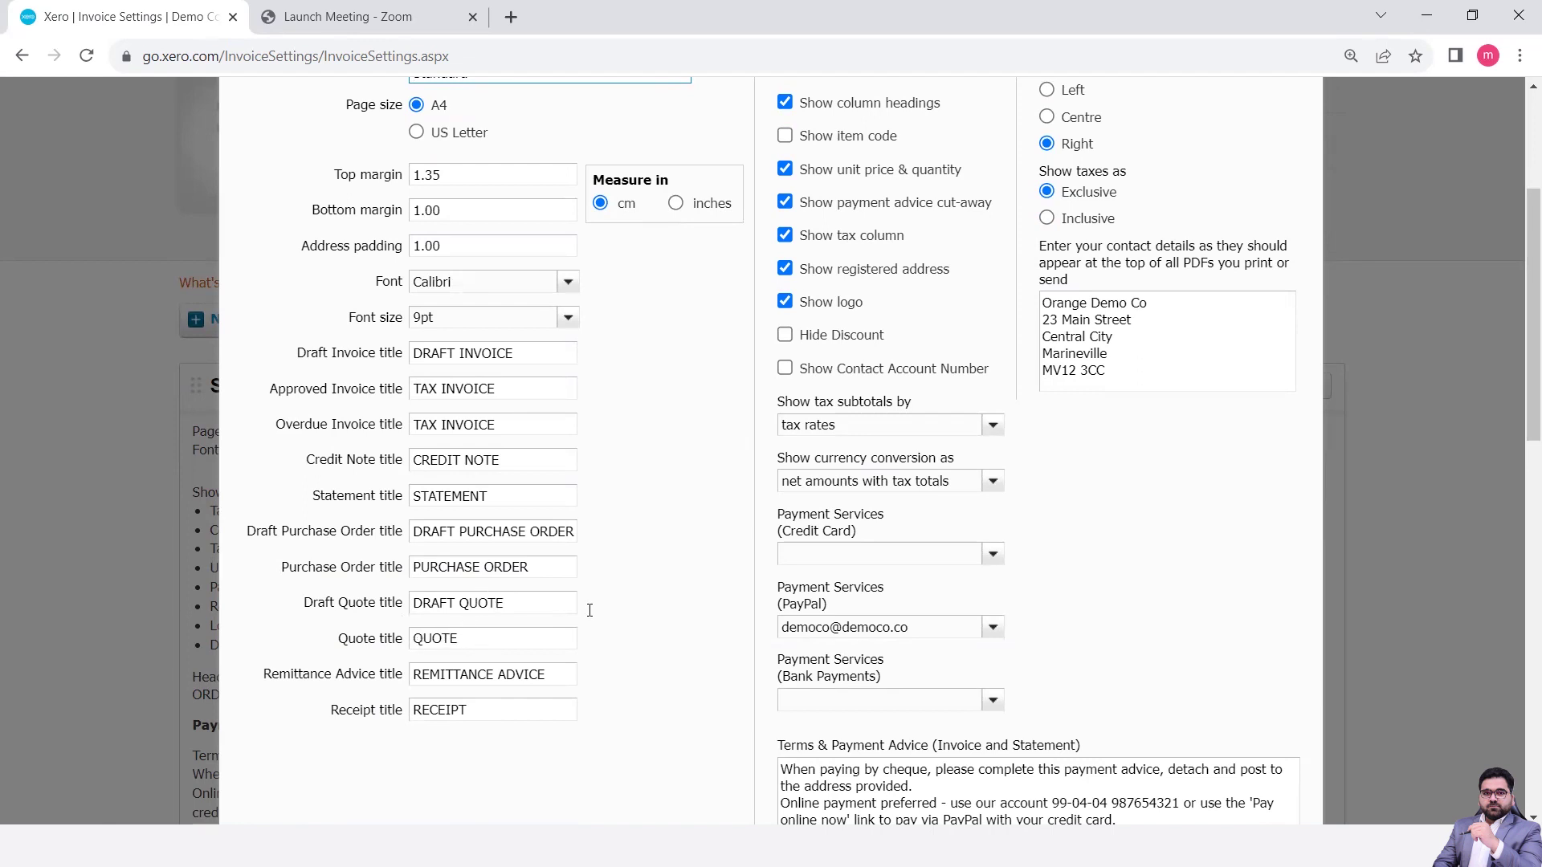
scroll(1089, 508, down, 4)
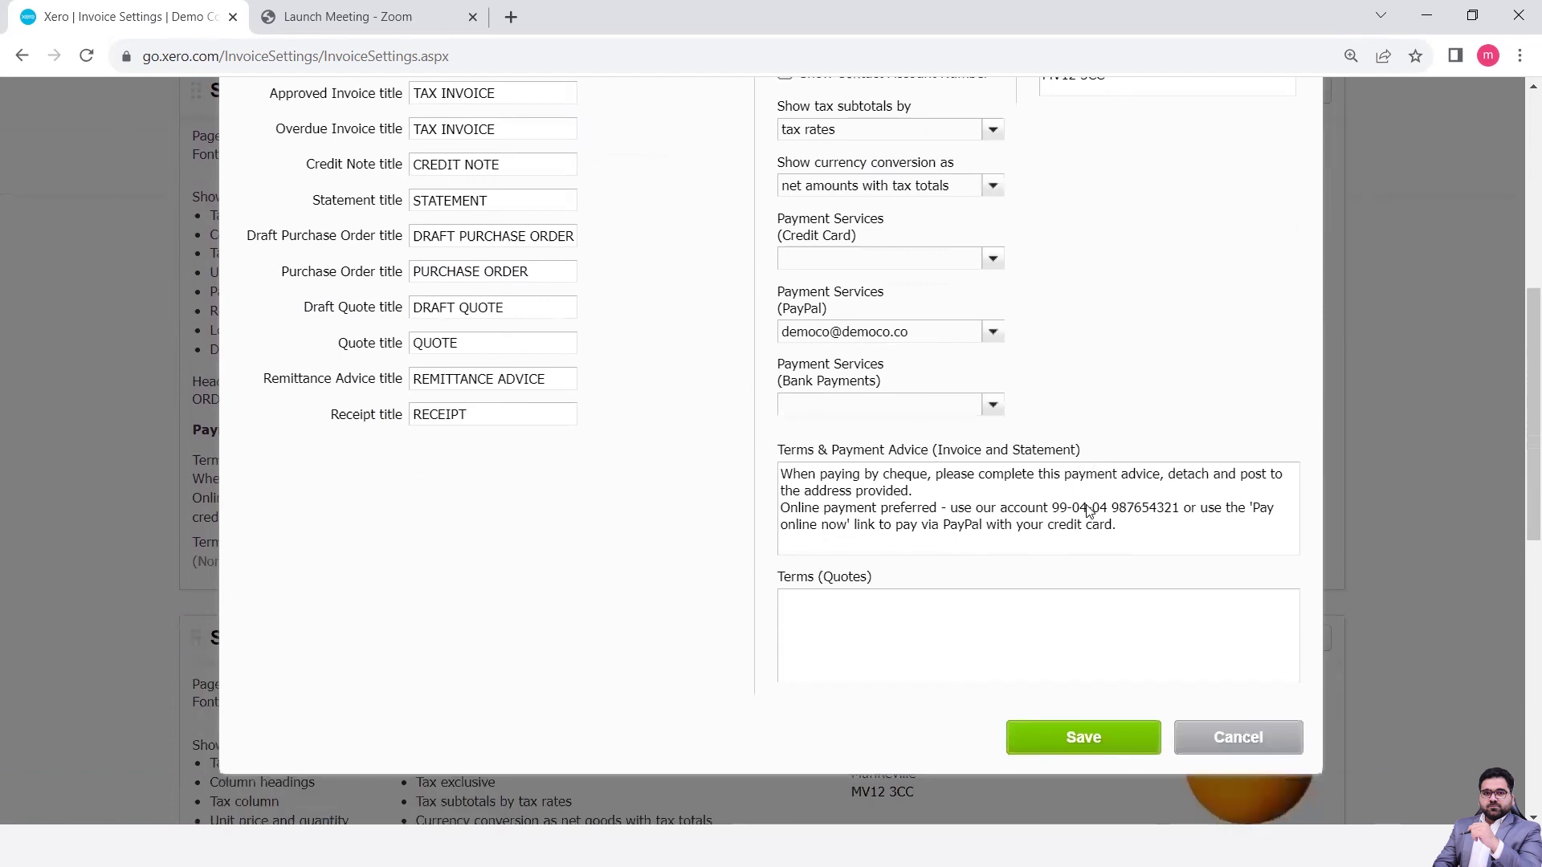
click(856, 616)
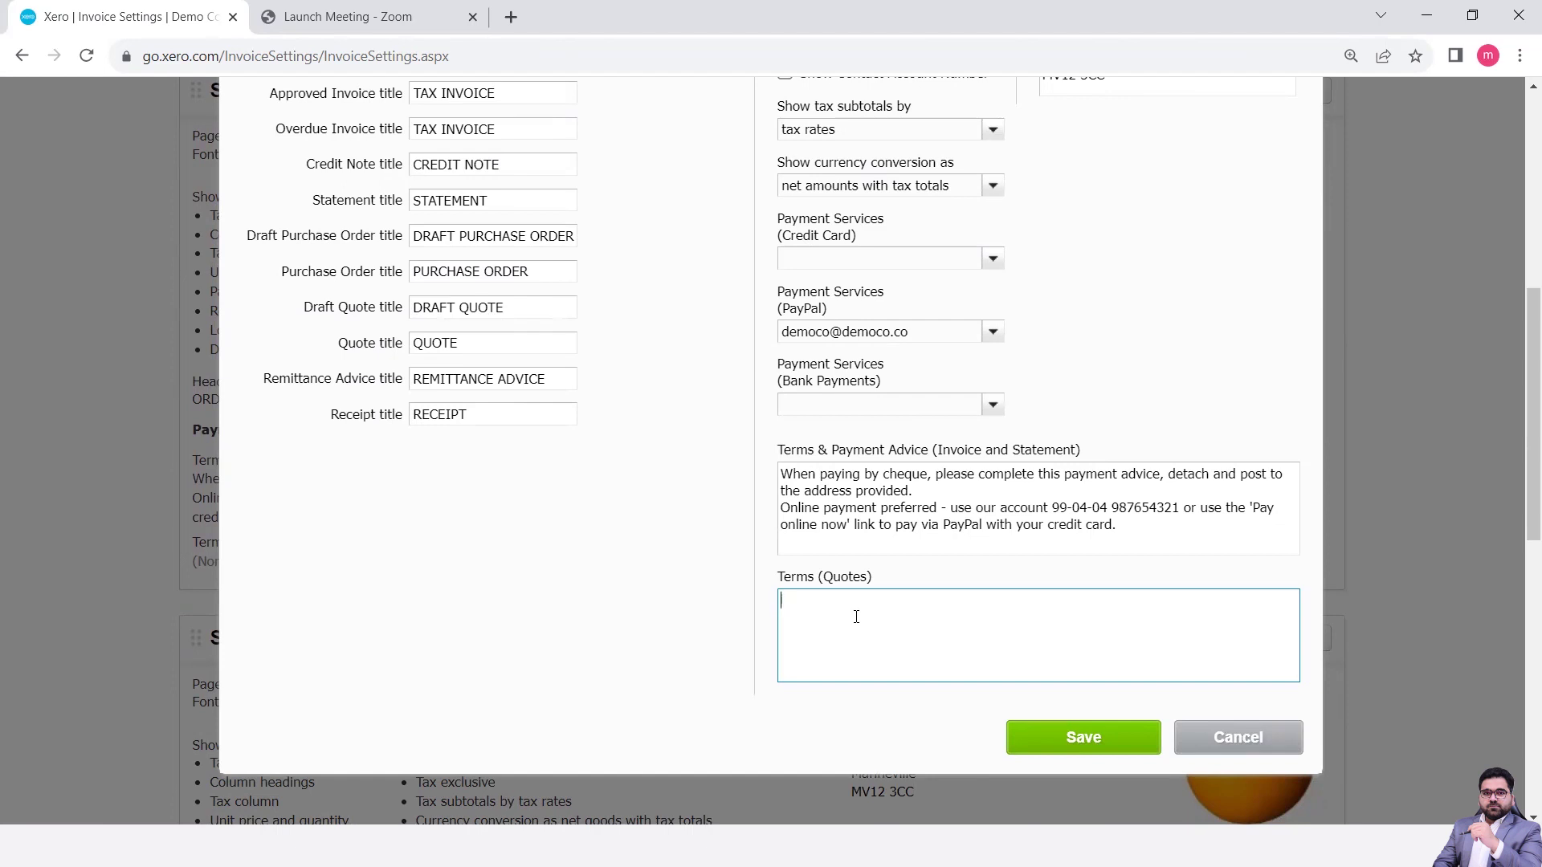
text(This quotation is valid for 15 Days.)
click(1090, 752)
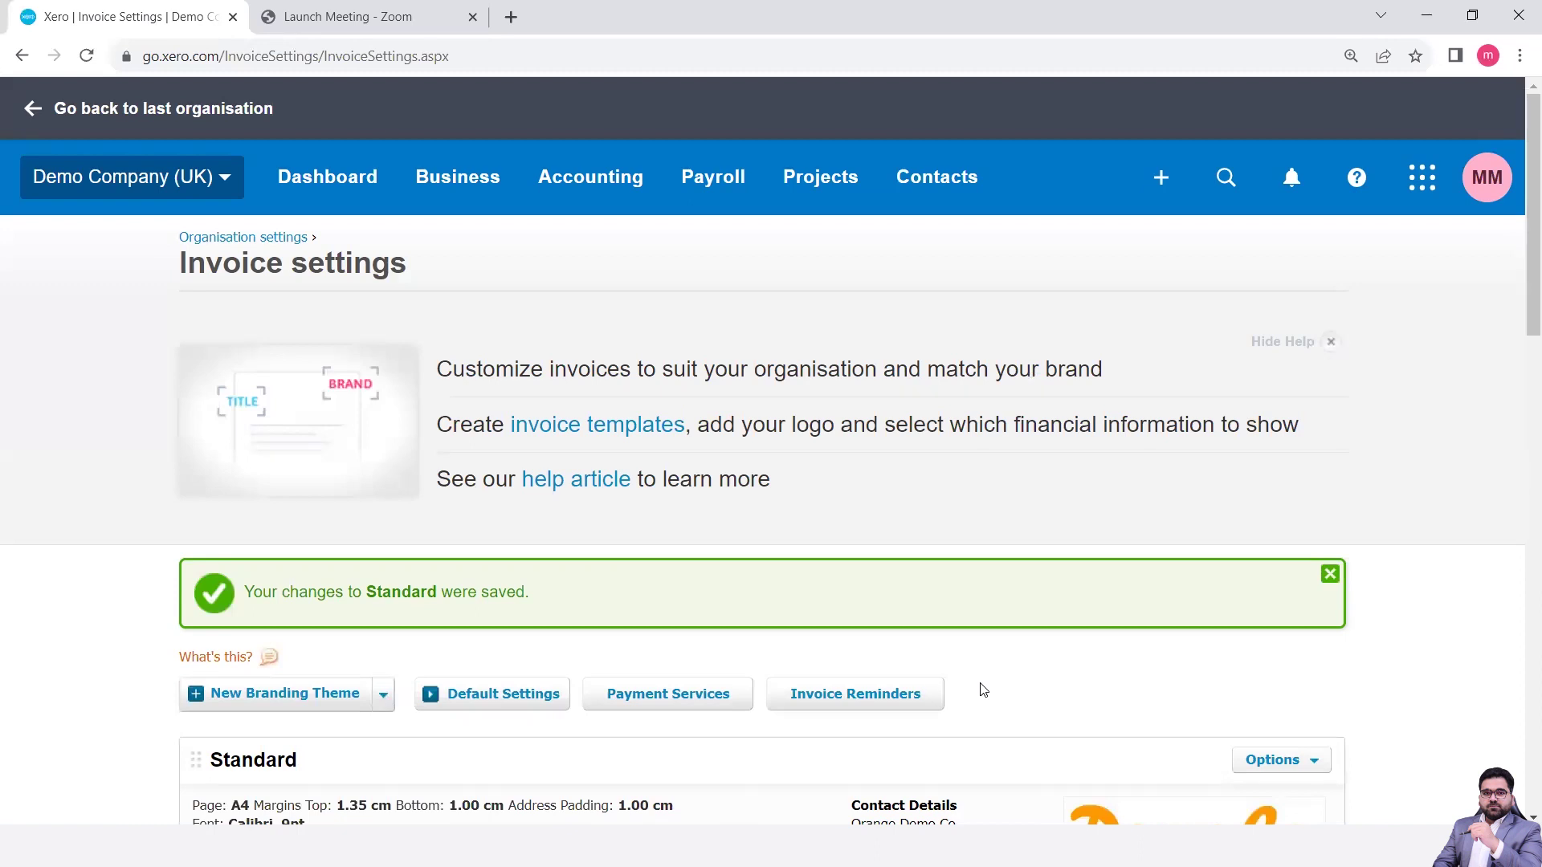
- In Default Settings, change Quote Expiry Due from 7 to 15 day(s) after the quote date and save
scroll(984, 690, down, 6)
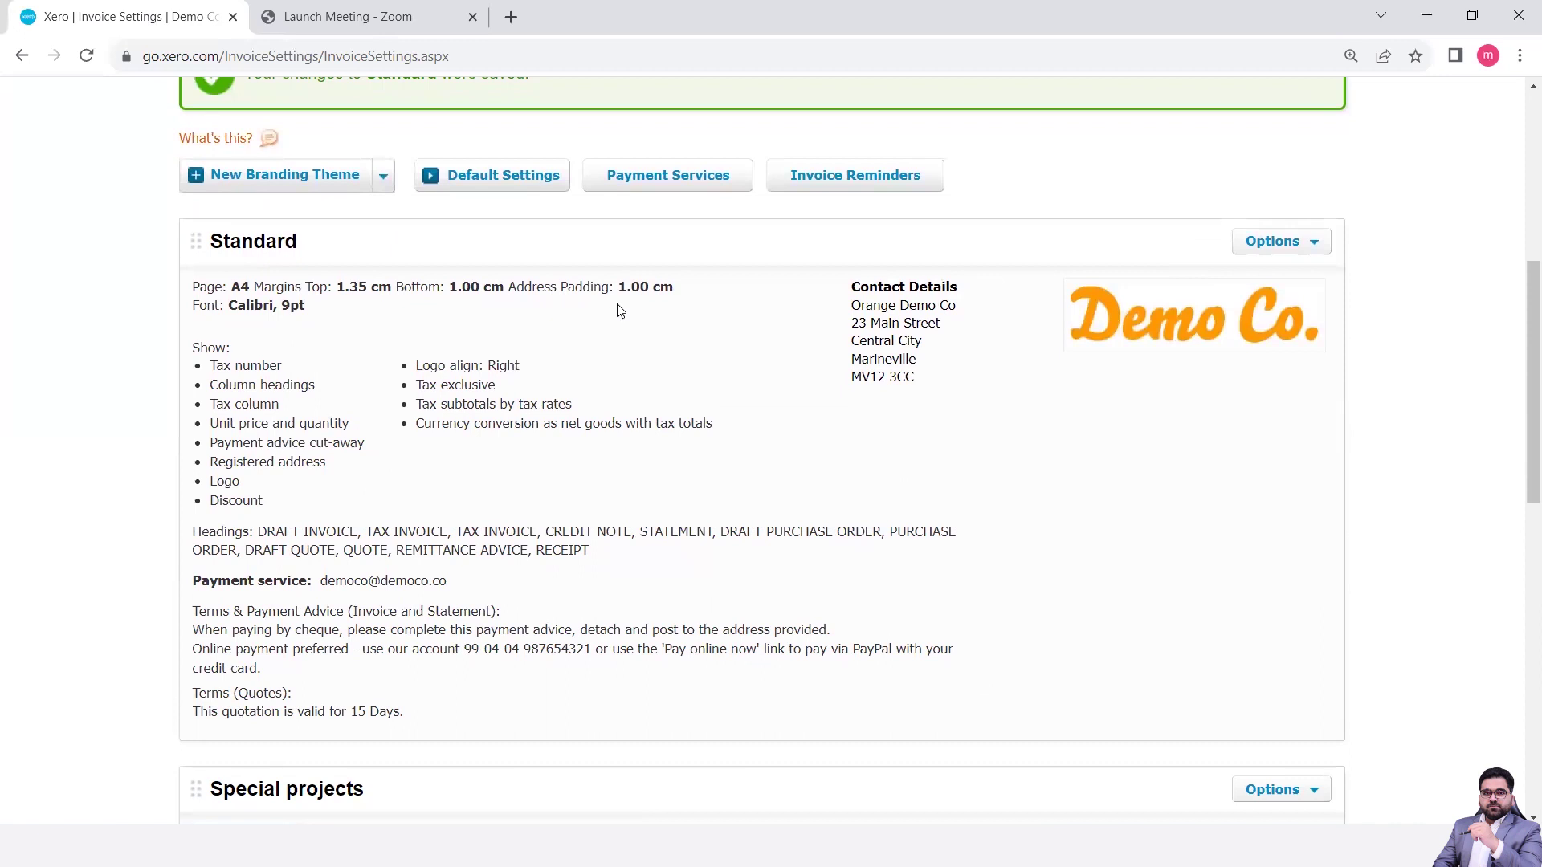
click(507, 186)
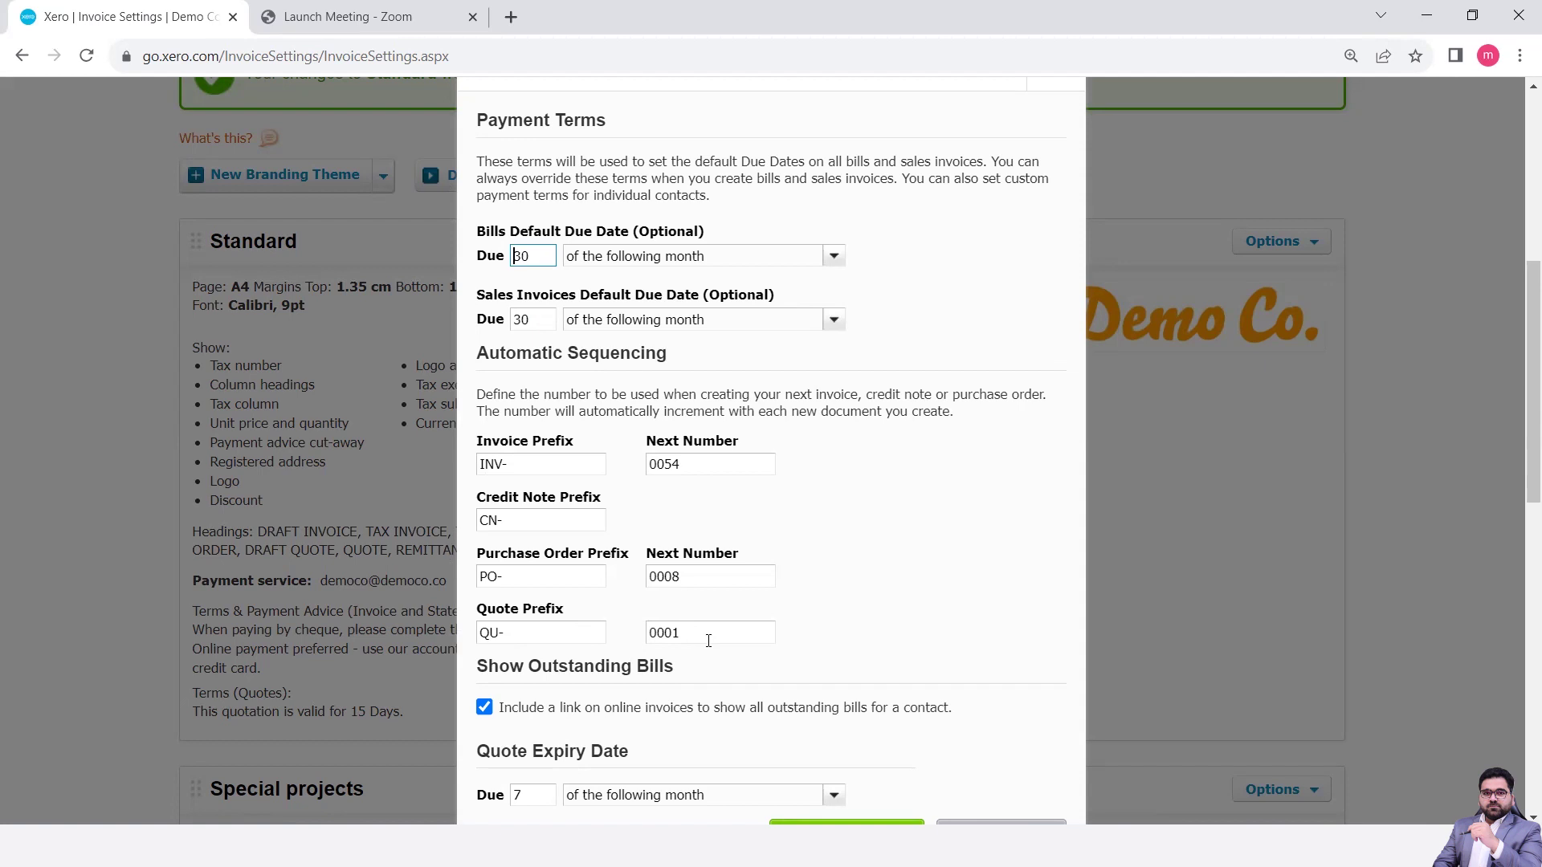
scroll(709, 640, down, 4)
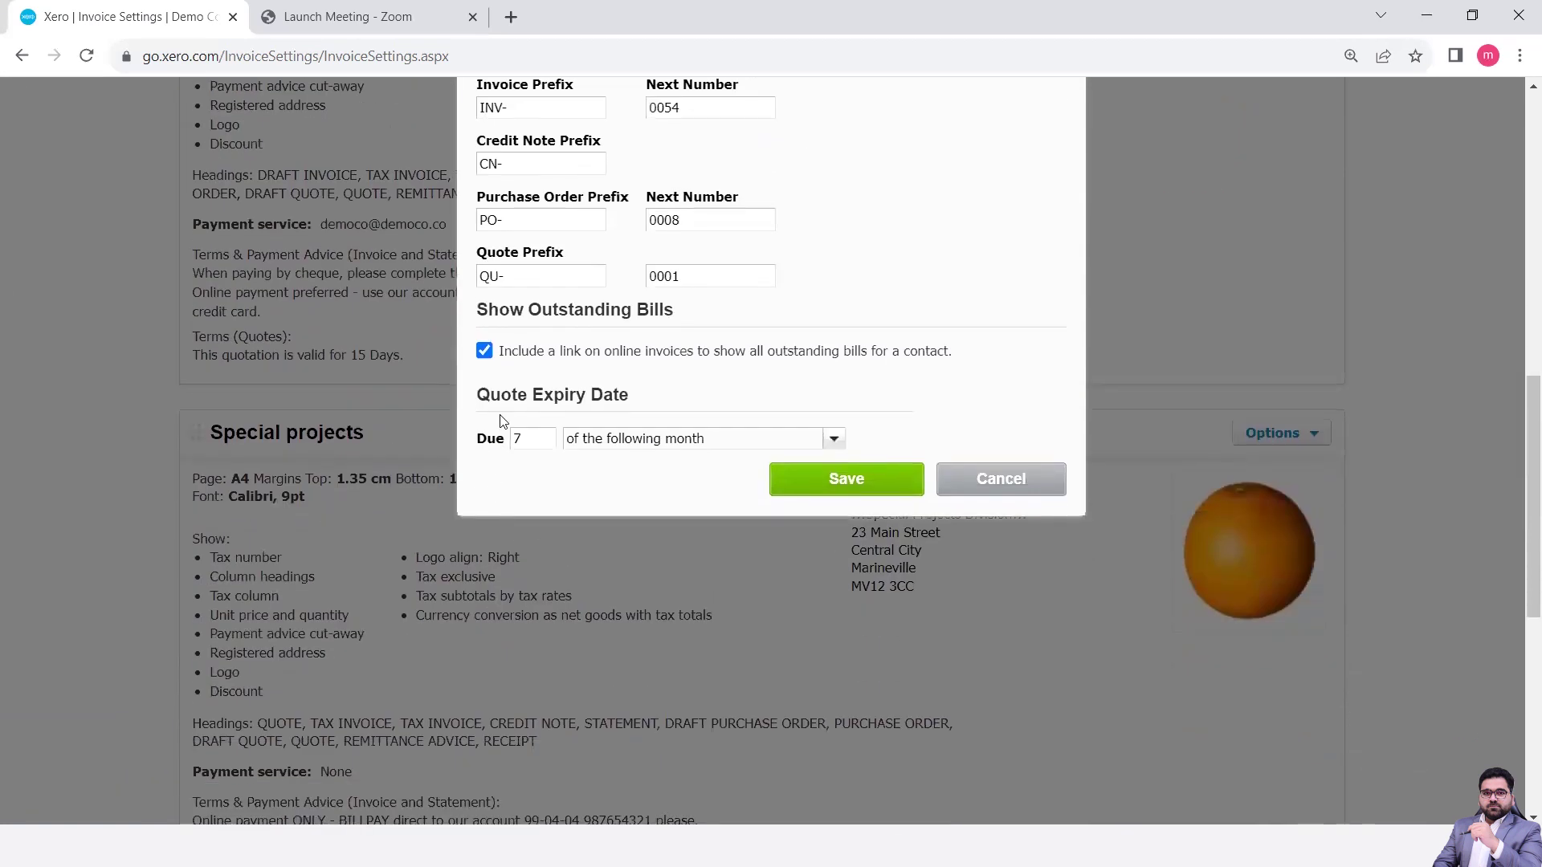
click(522, 440)
key(BackSpace)
text(15)
click(834, 439)
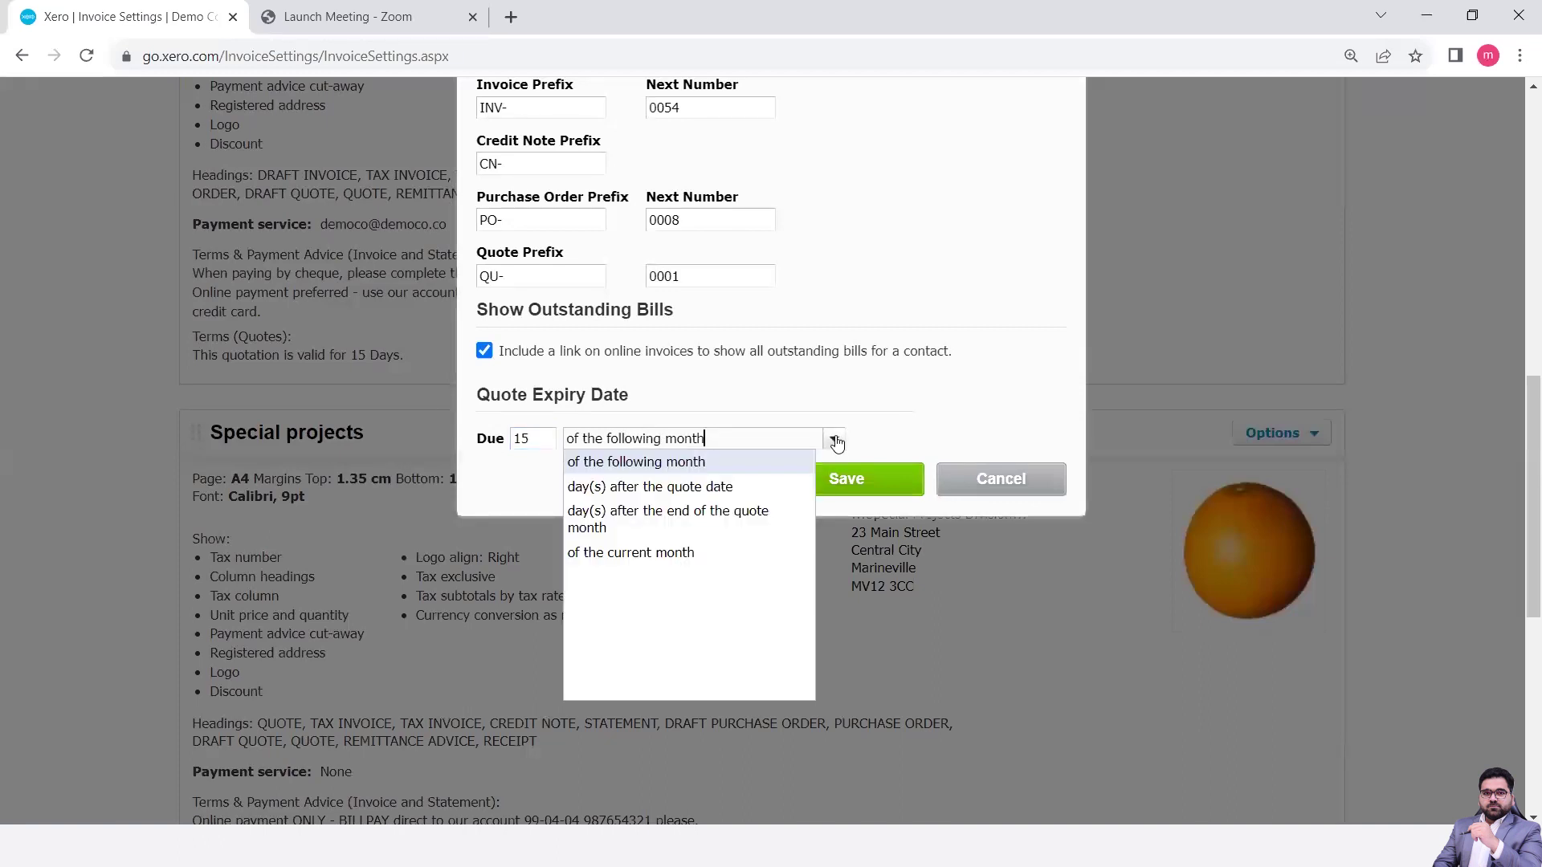
click(723, 487)
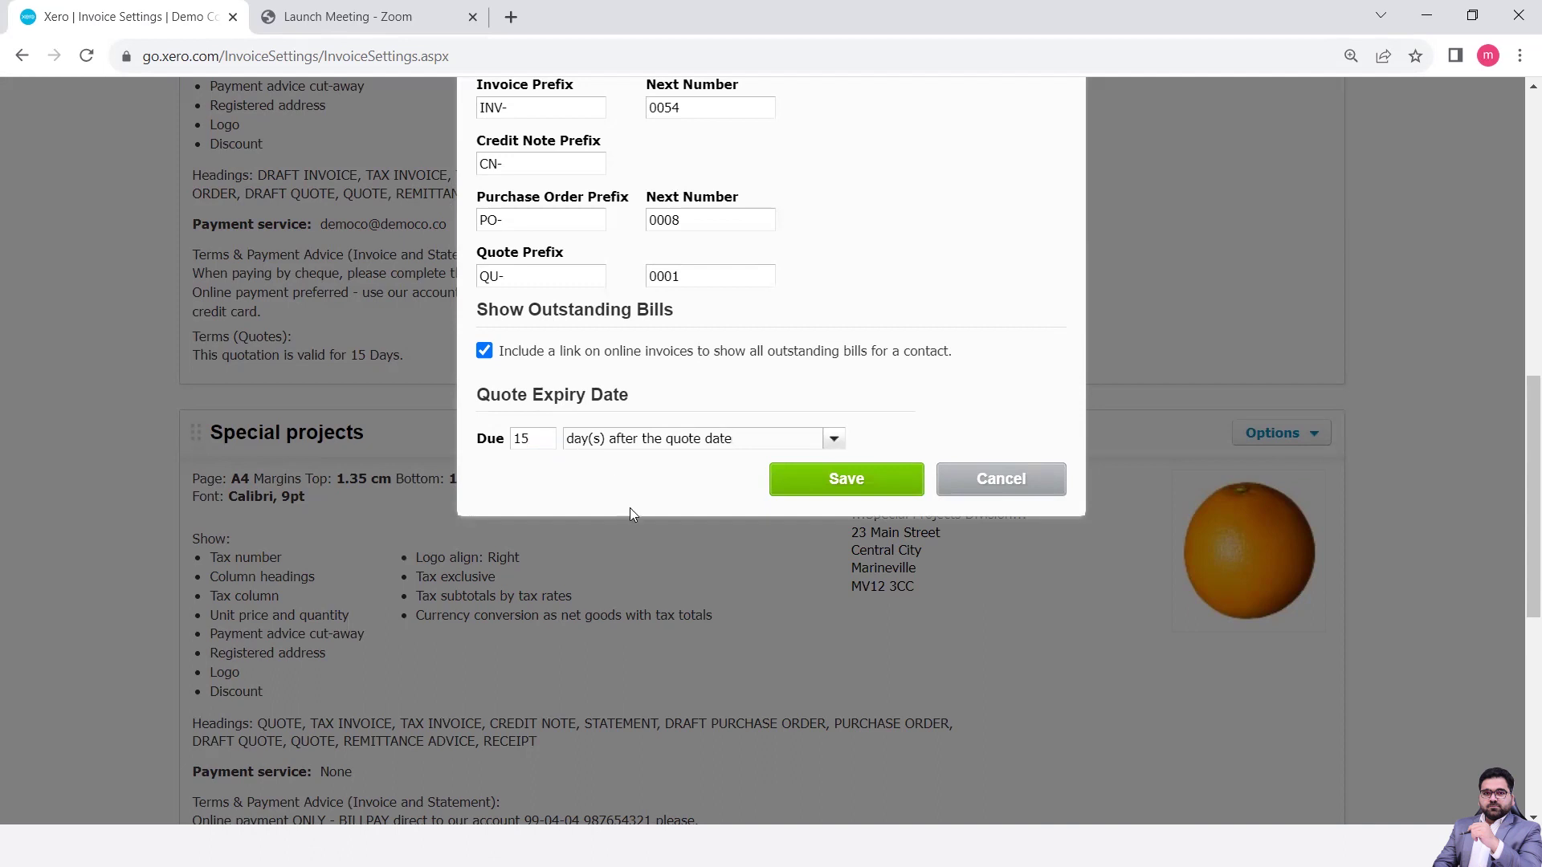
click(835, 480)
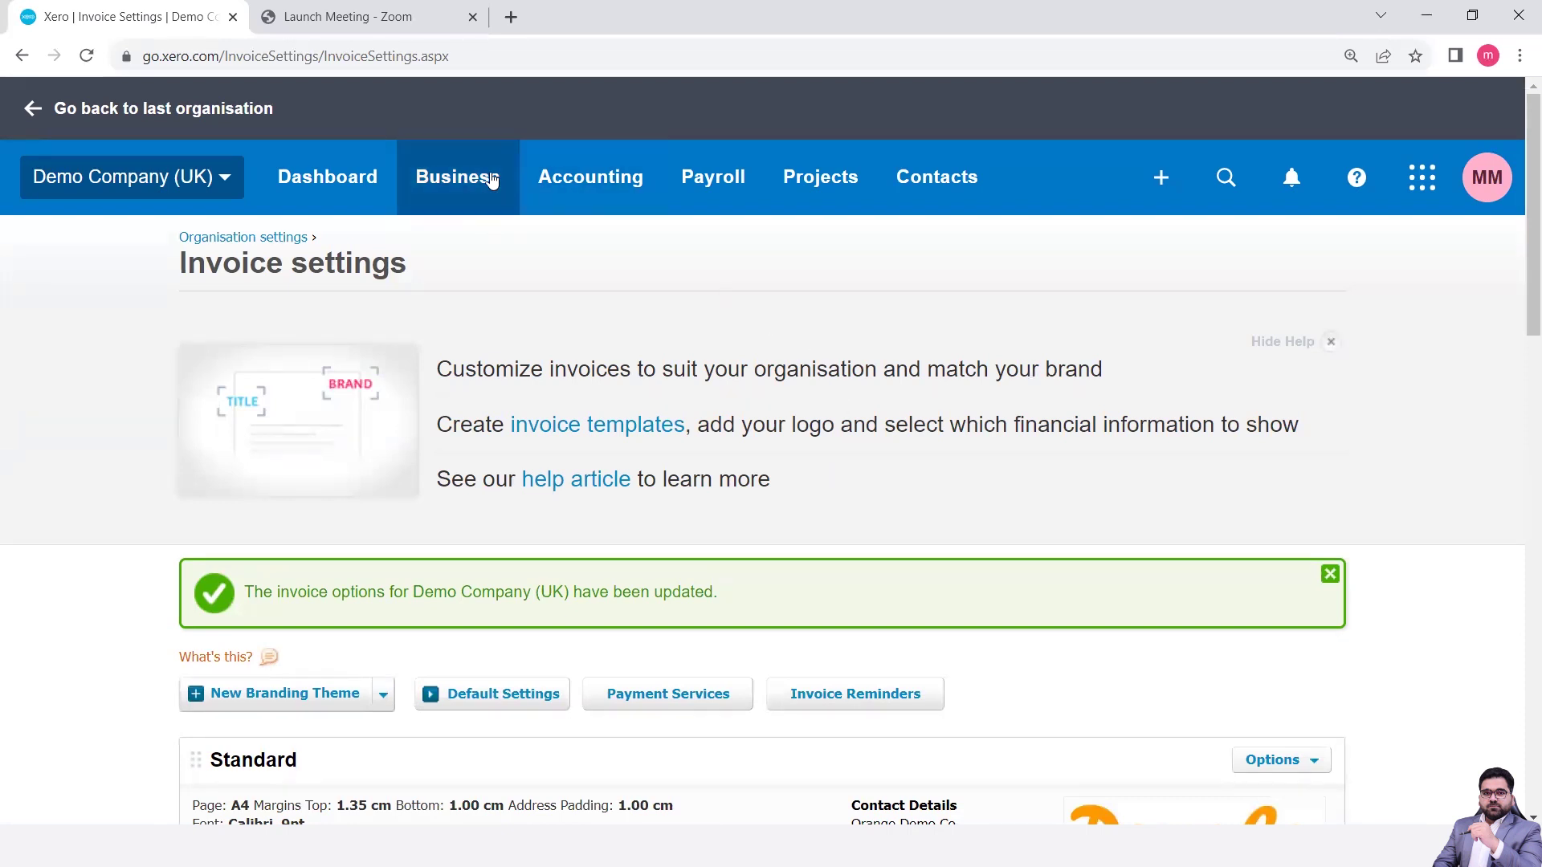
- Go to the Quotes list under Business and start new quote QU-0001
click(492, 179)
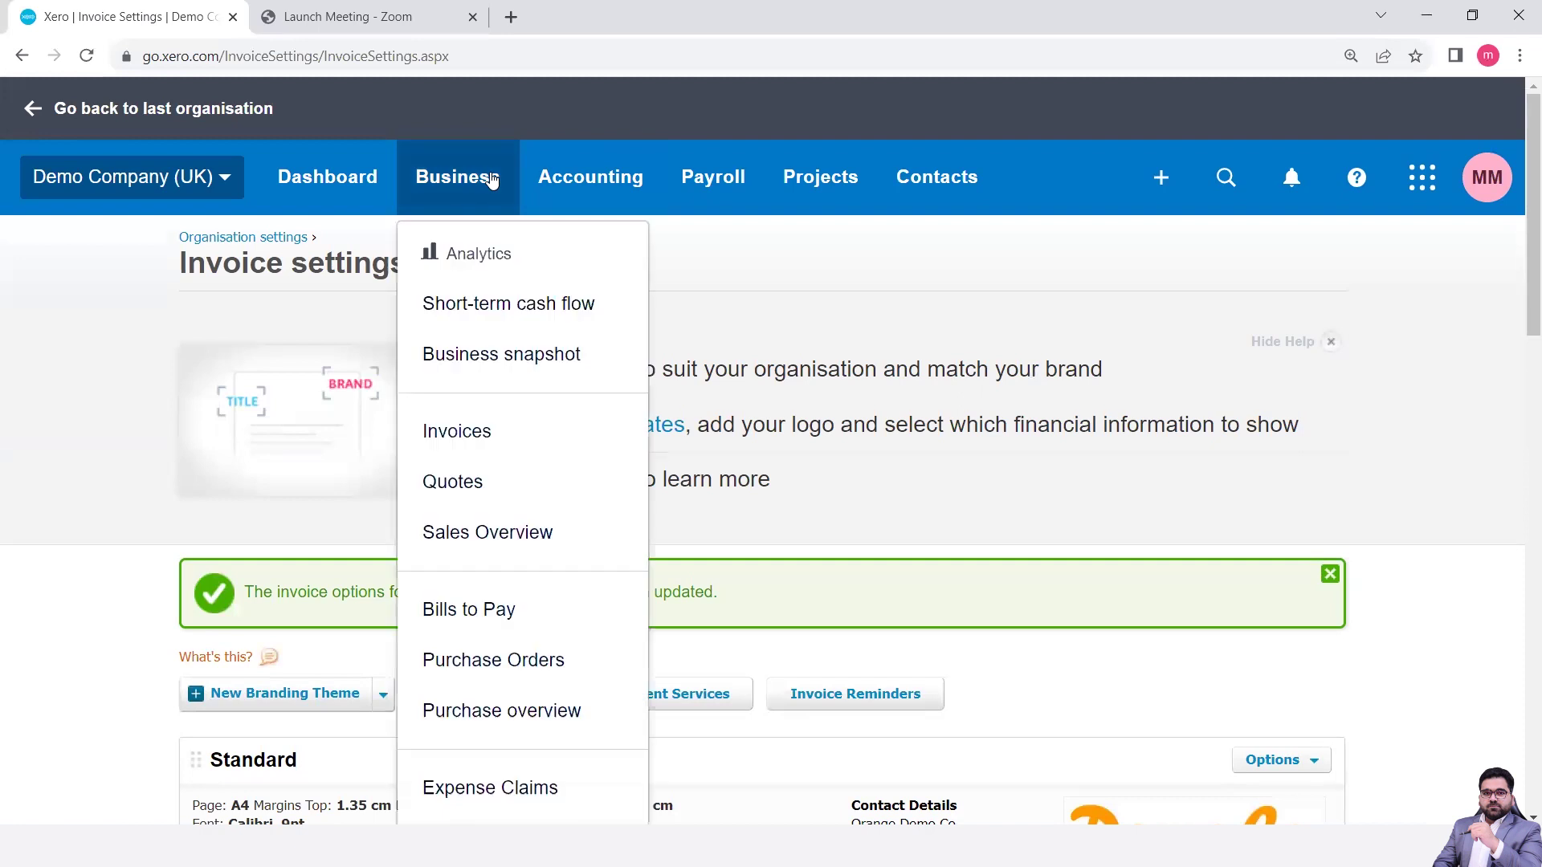
click(464, 483)
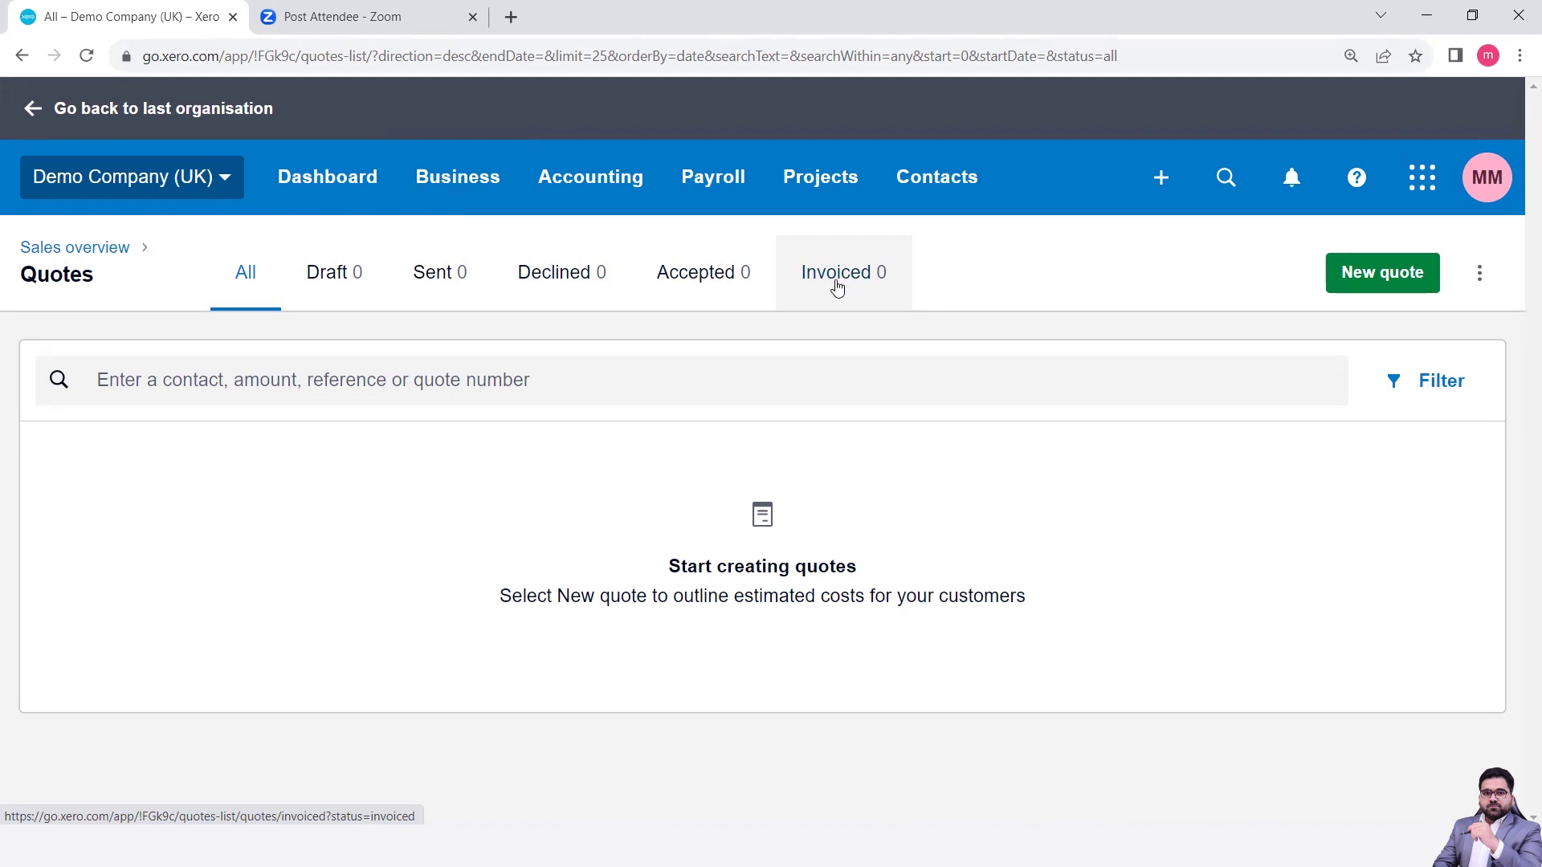
click(1354, 287)
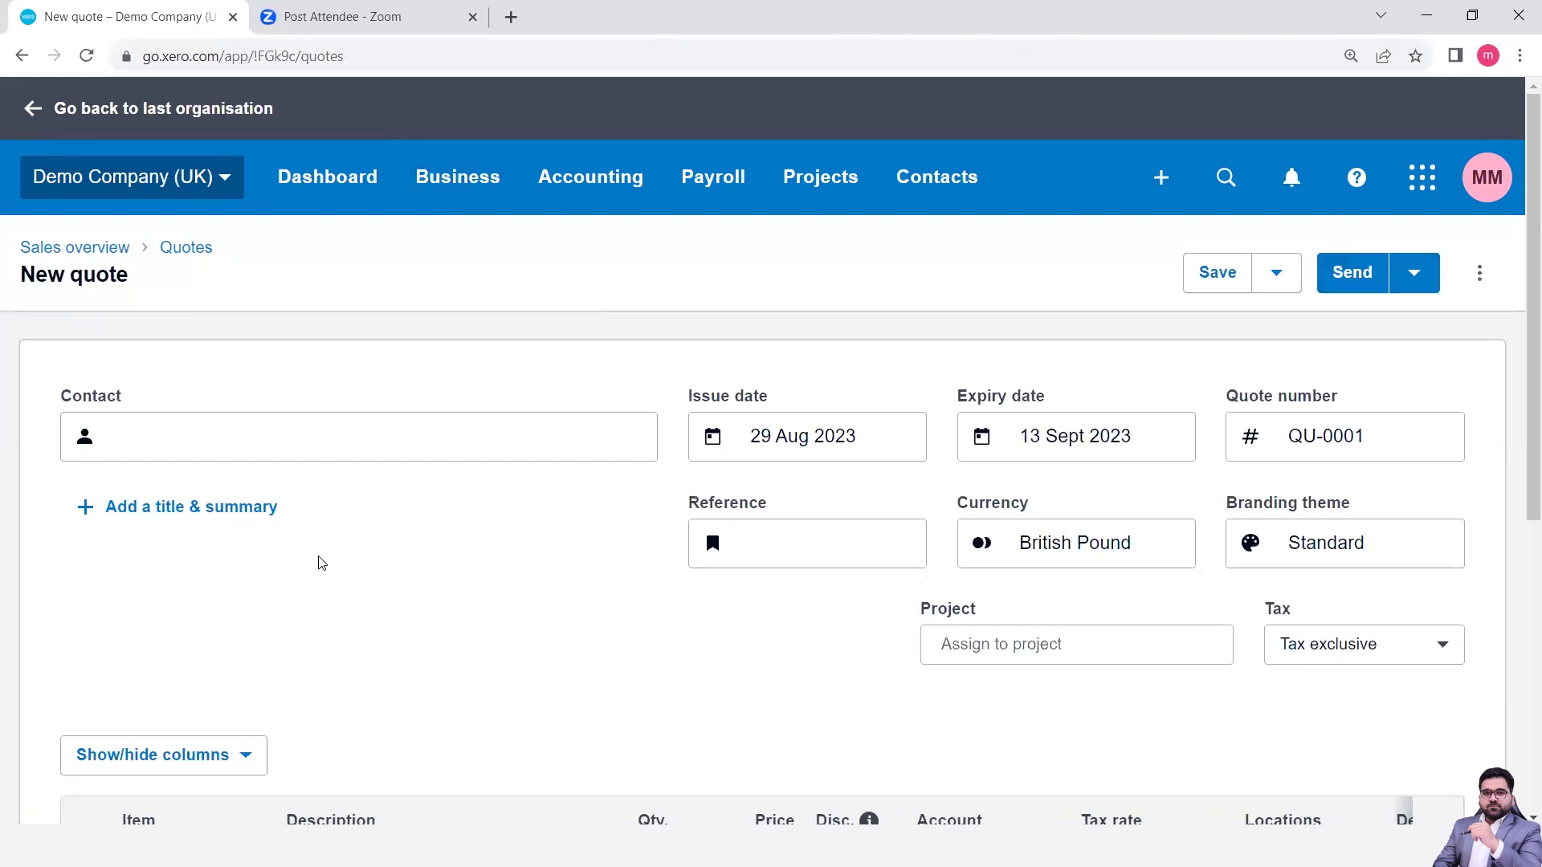
- Zoom and scroll through blank quote QU-0001 to confirm its 15-day terms, ending at the top
scroll(321, 563, down, 1)
key(ctrl+minus)
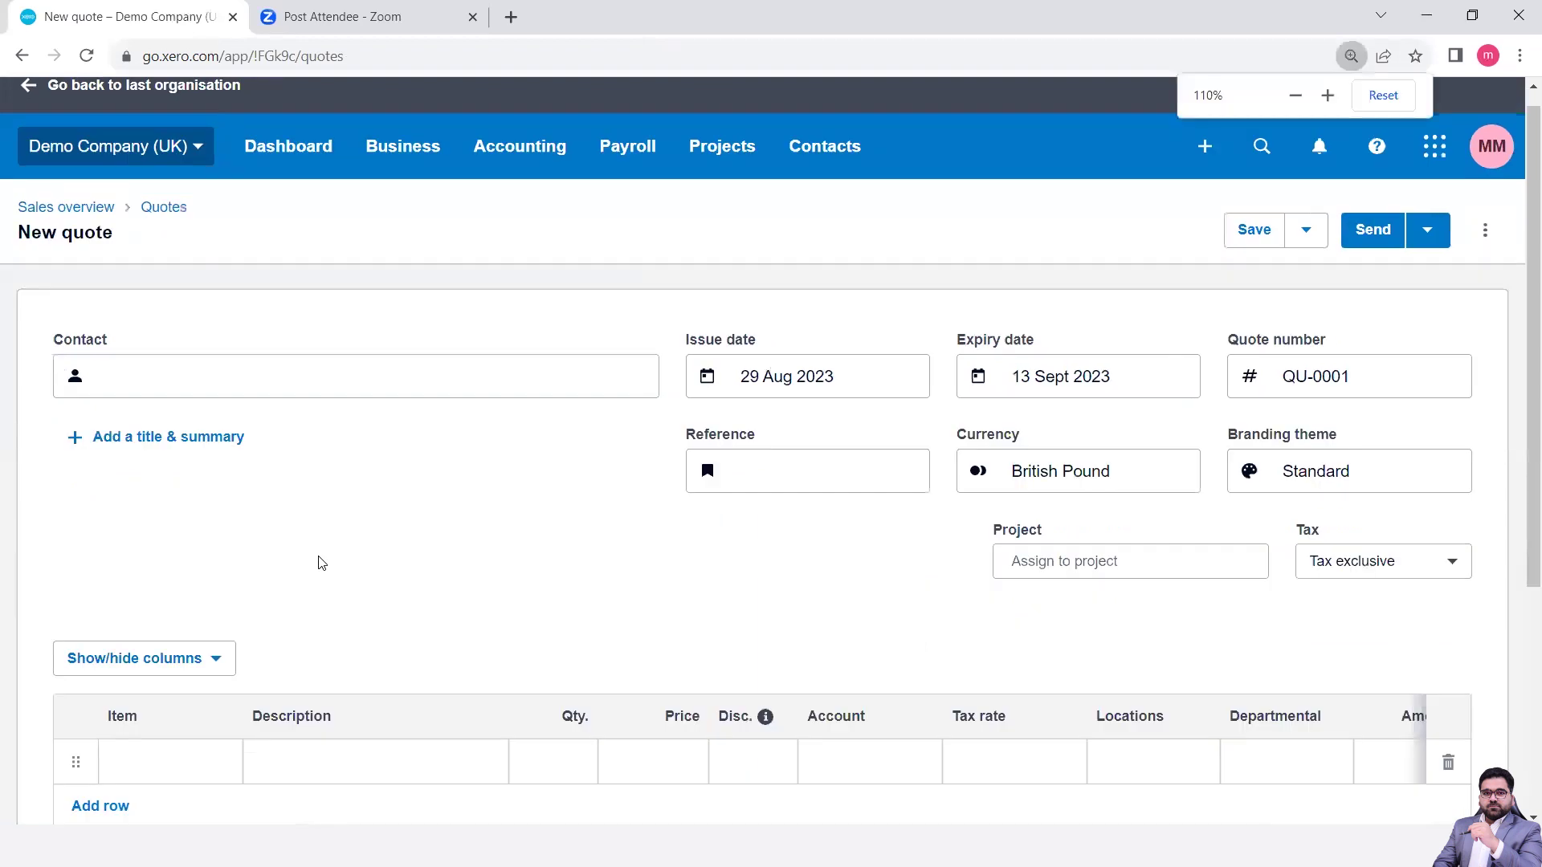
key(ctrl+minus)
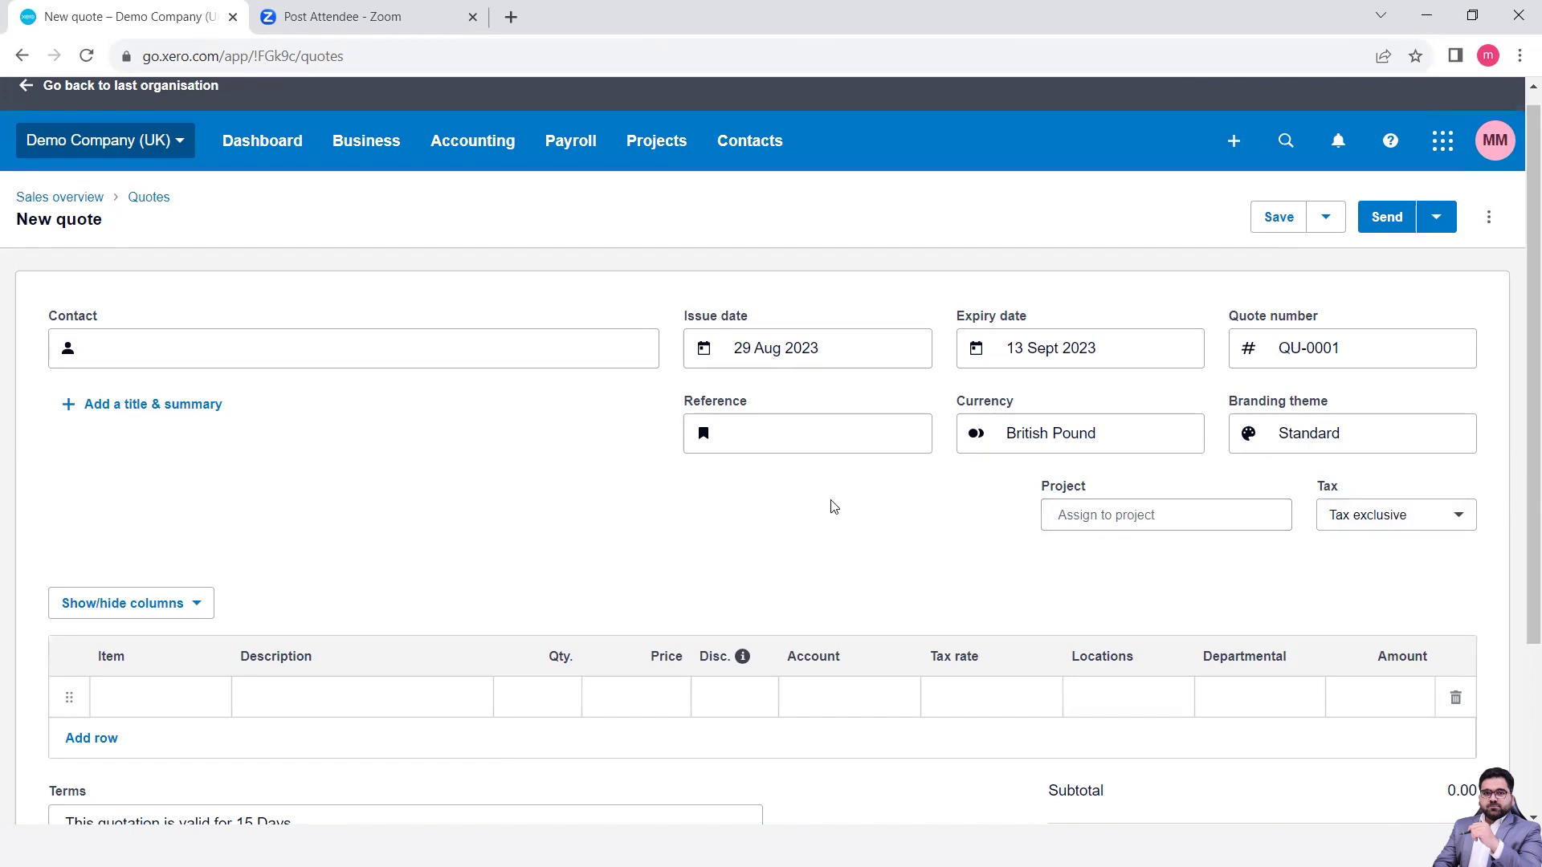
scroll(833, 506, down, 3)
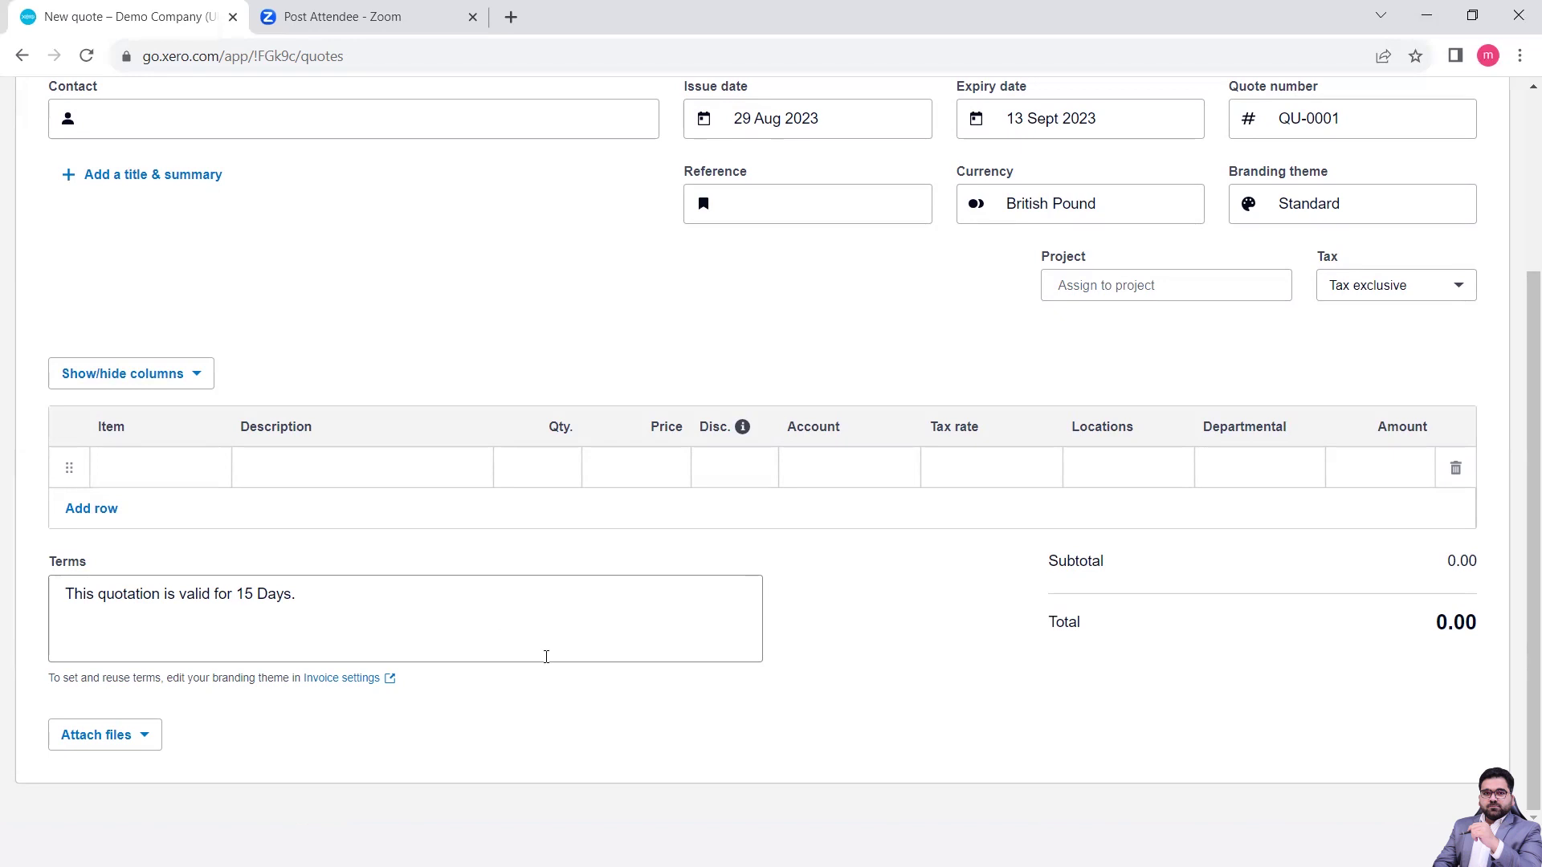
scroll(946, 623, up, 3)
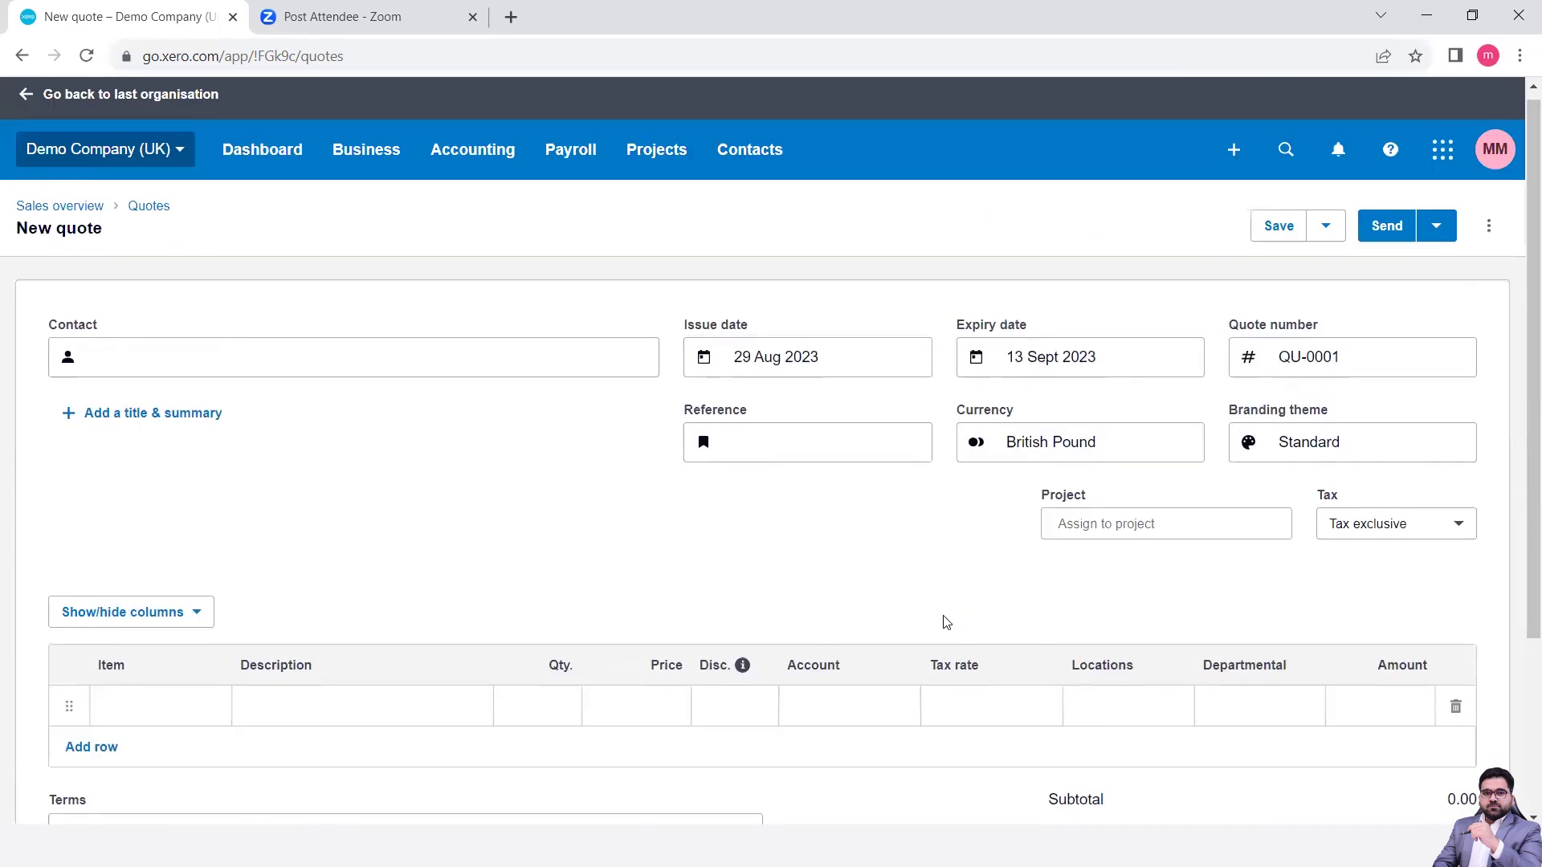
scroll(945, 622, down, 3)
scroll(946, 622, up, 3)
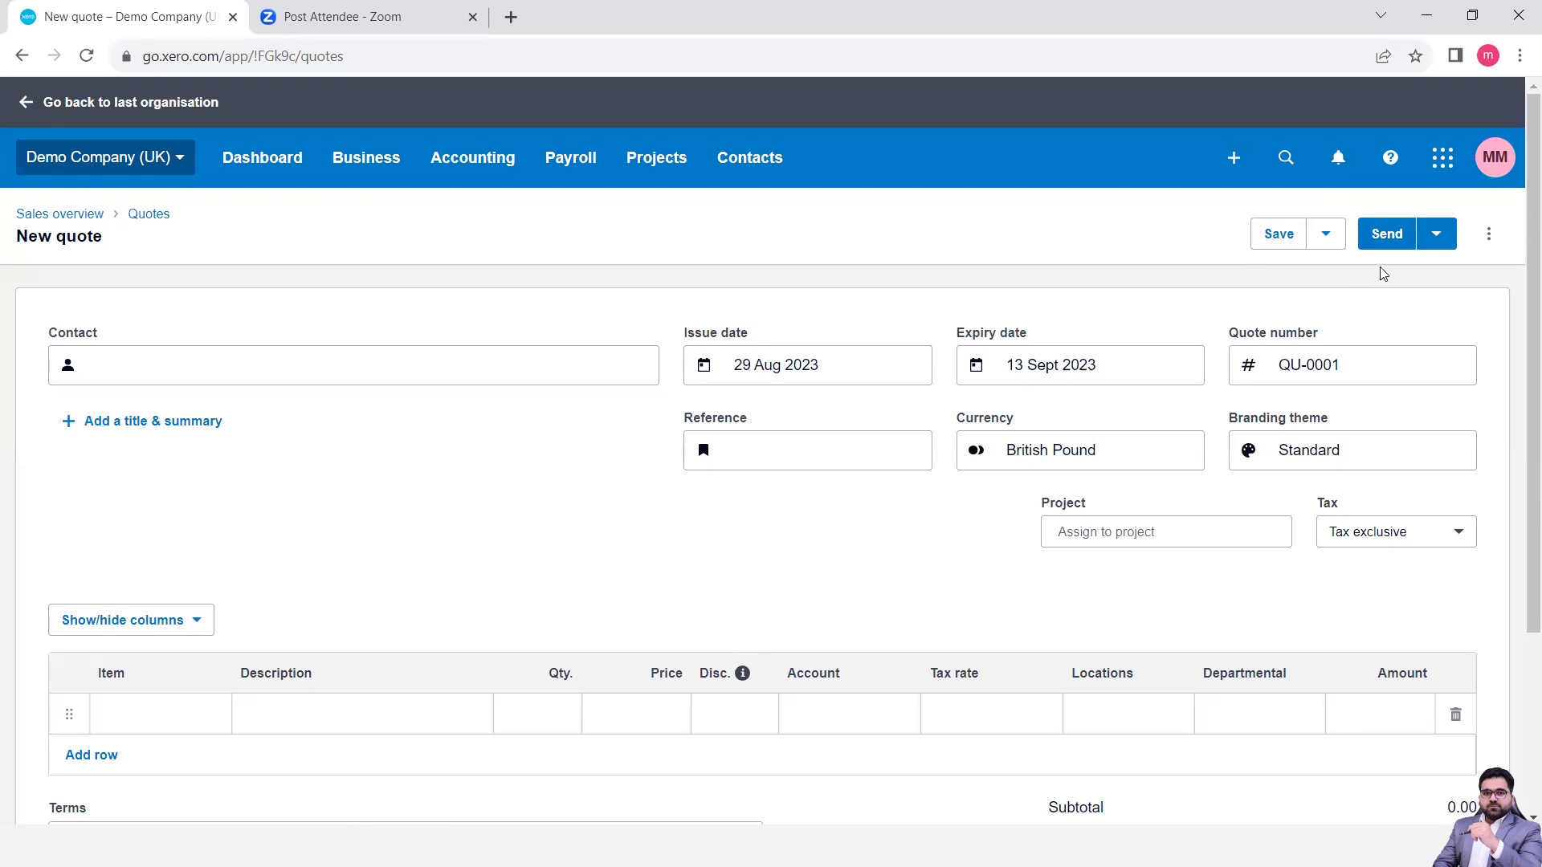
scroll(1383, 274, down, 3)
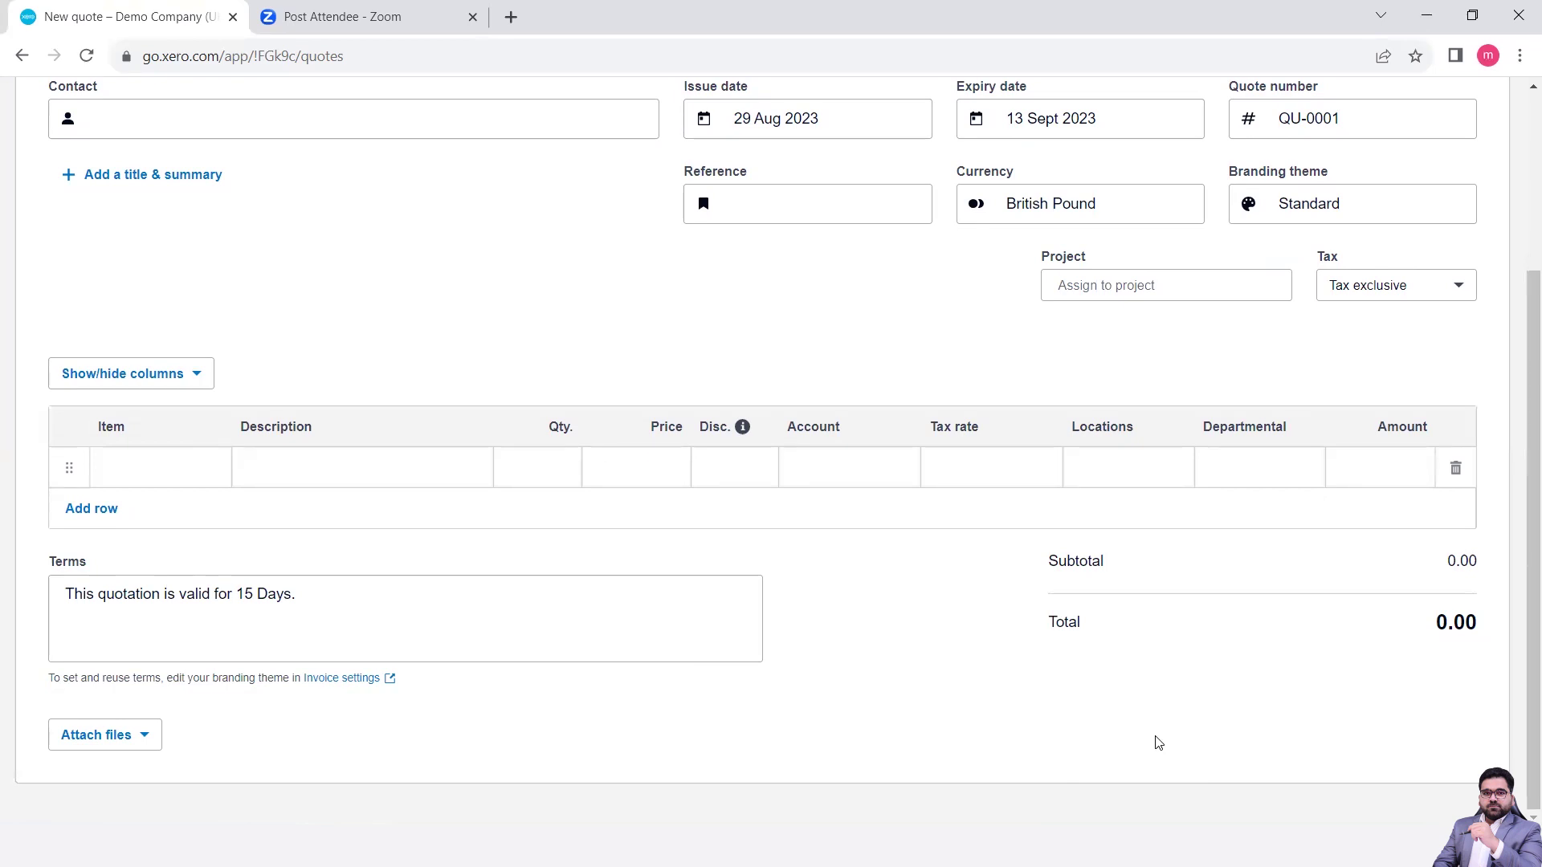
scroll(1159, 743, up, 3)
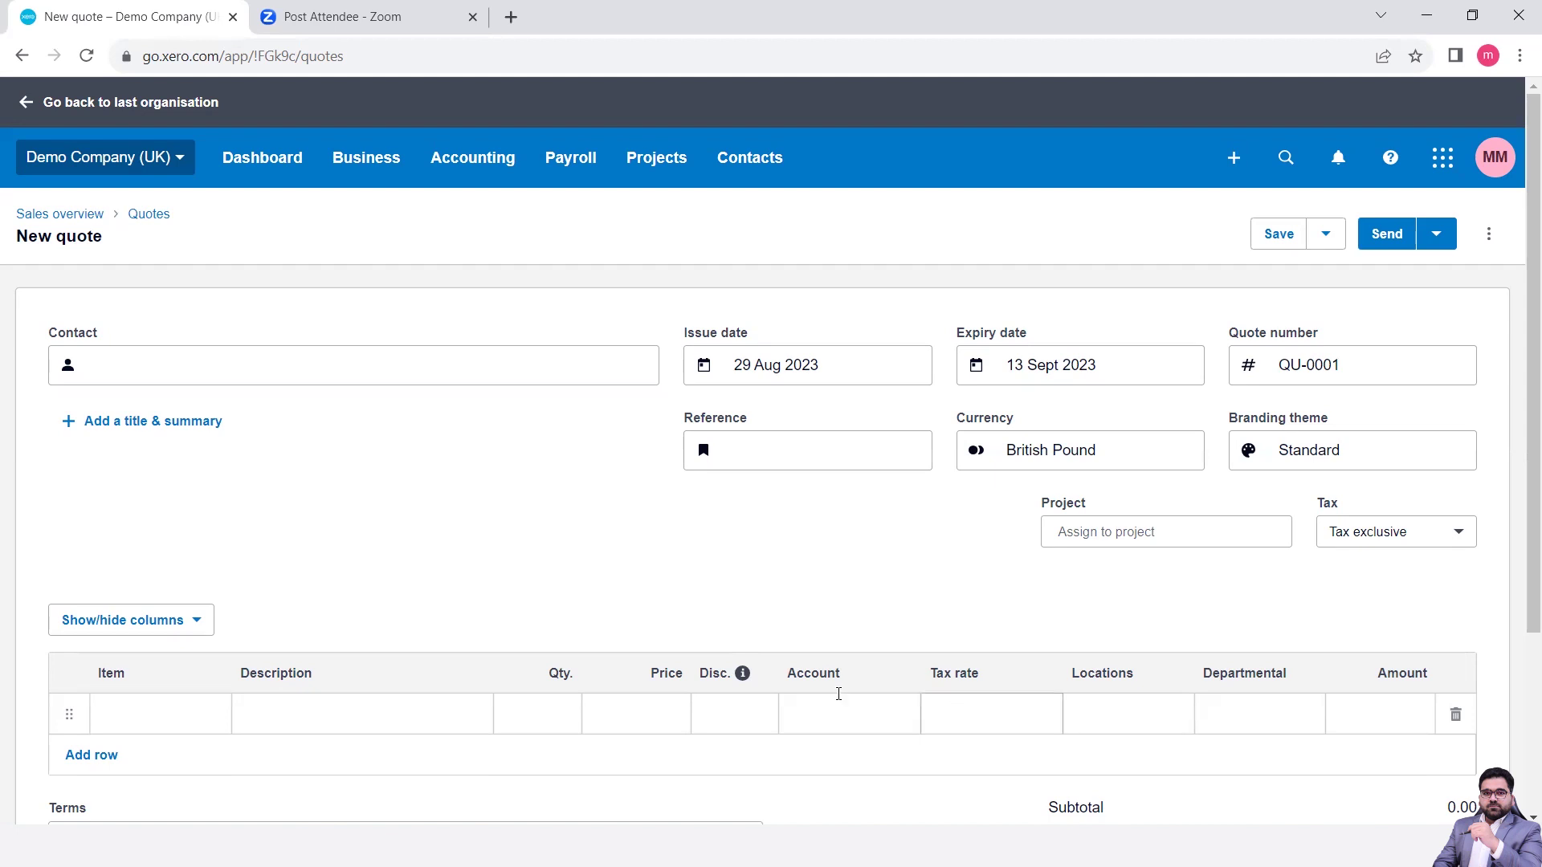
- Set the quote contact to ABC Furniture and the reference to 'Quotation for services'
click(276, 353)
text(a)
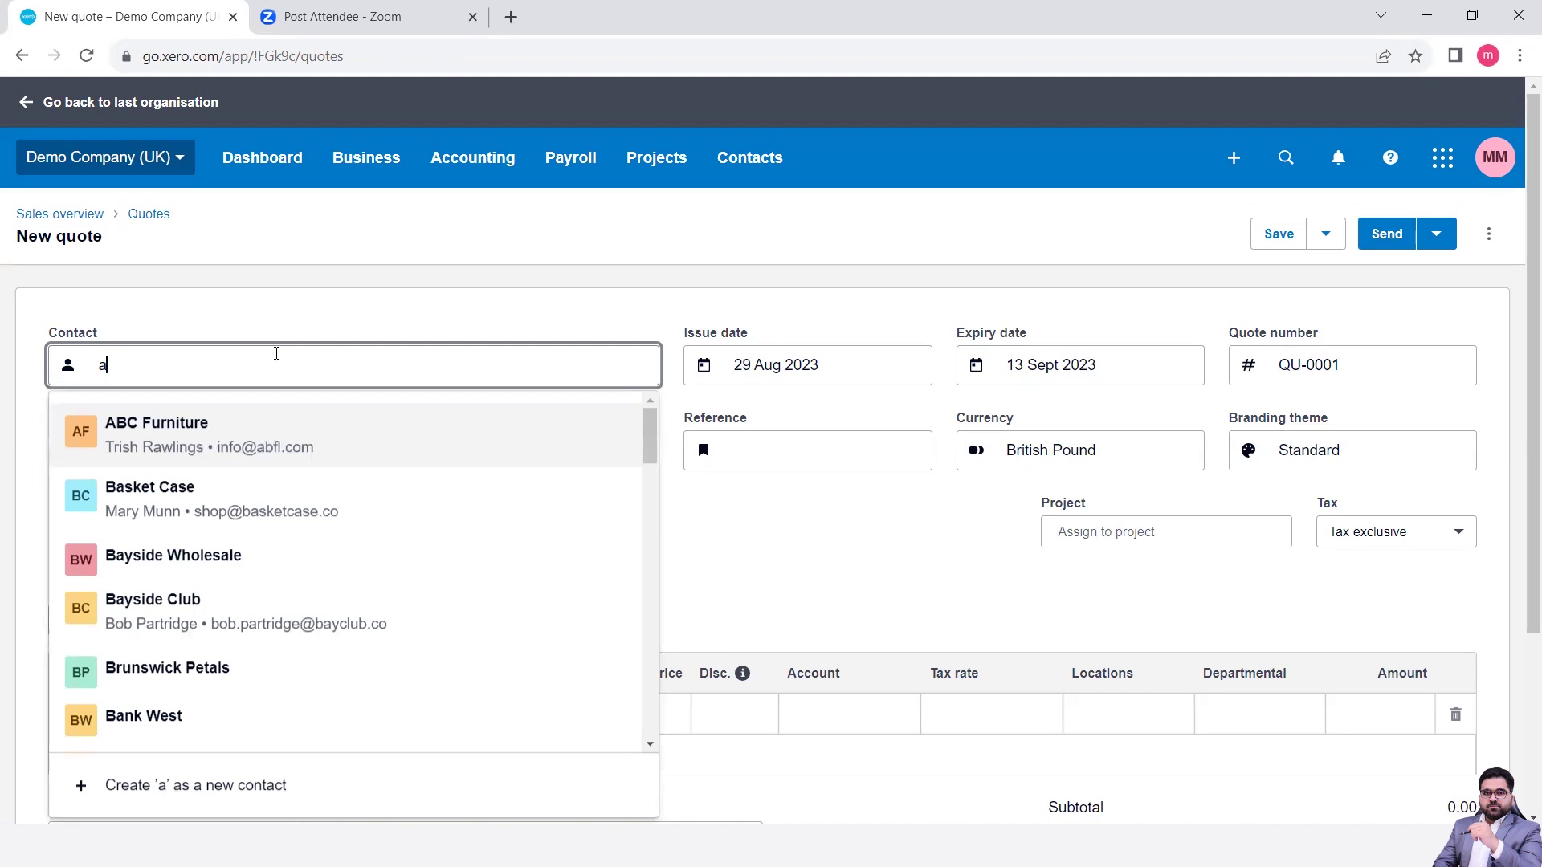
click(227, 436)
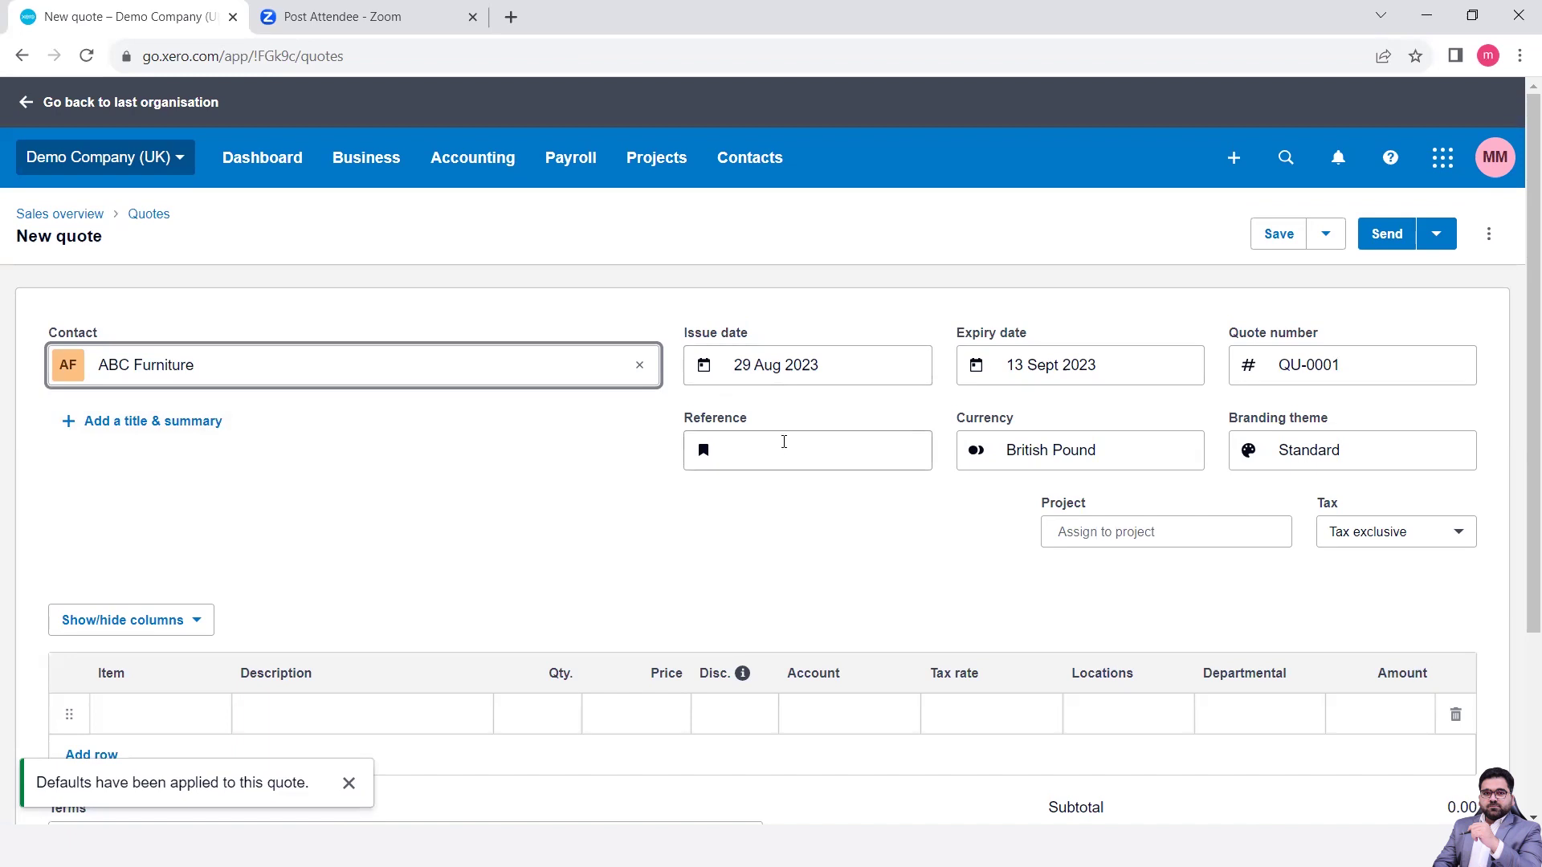
click(778, 450)
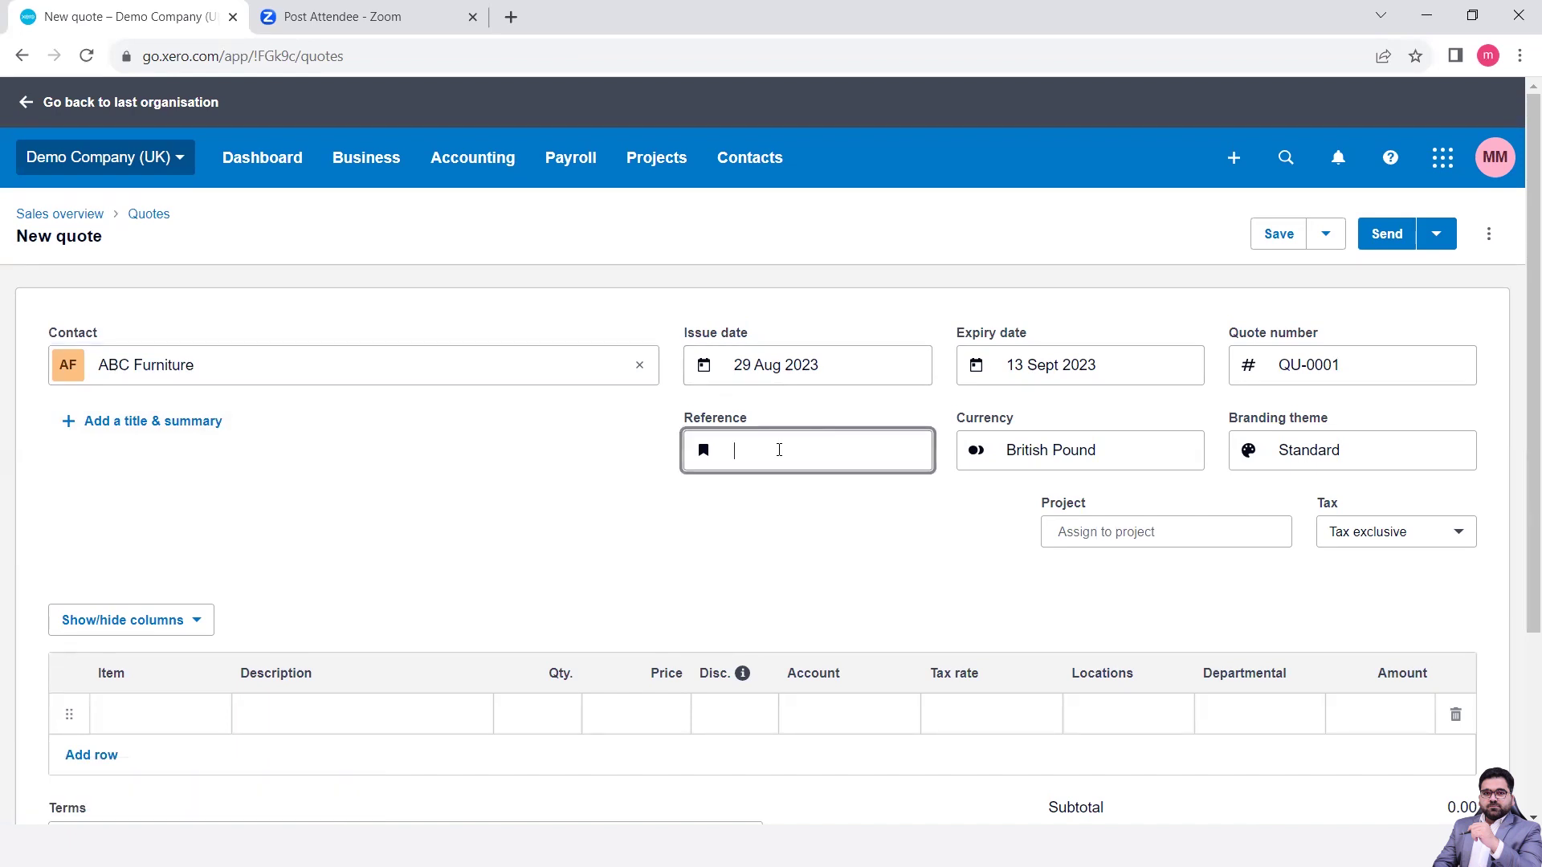
text(Quotation for services)
click(504, 495)
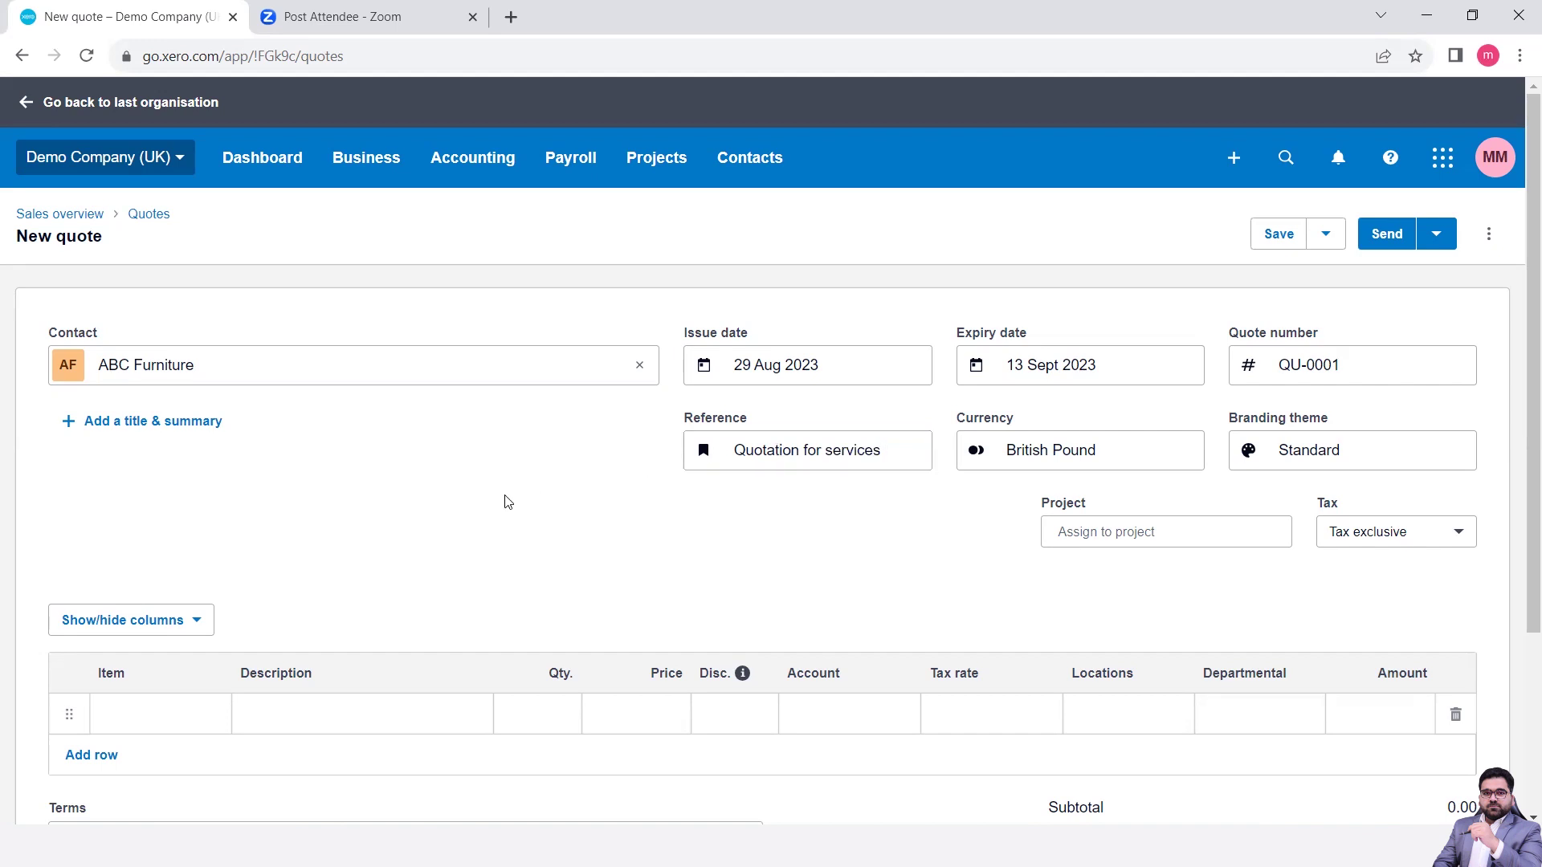
scroll(504, 496, down, 2)
click(204, 552)
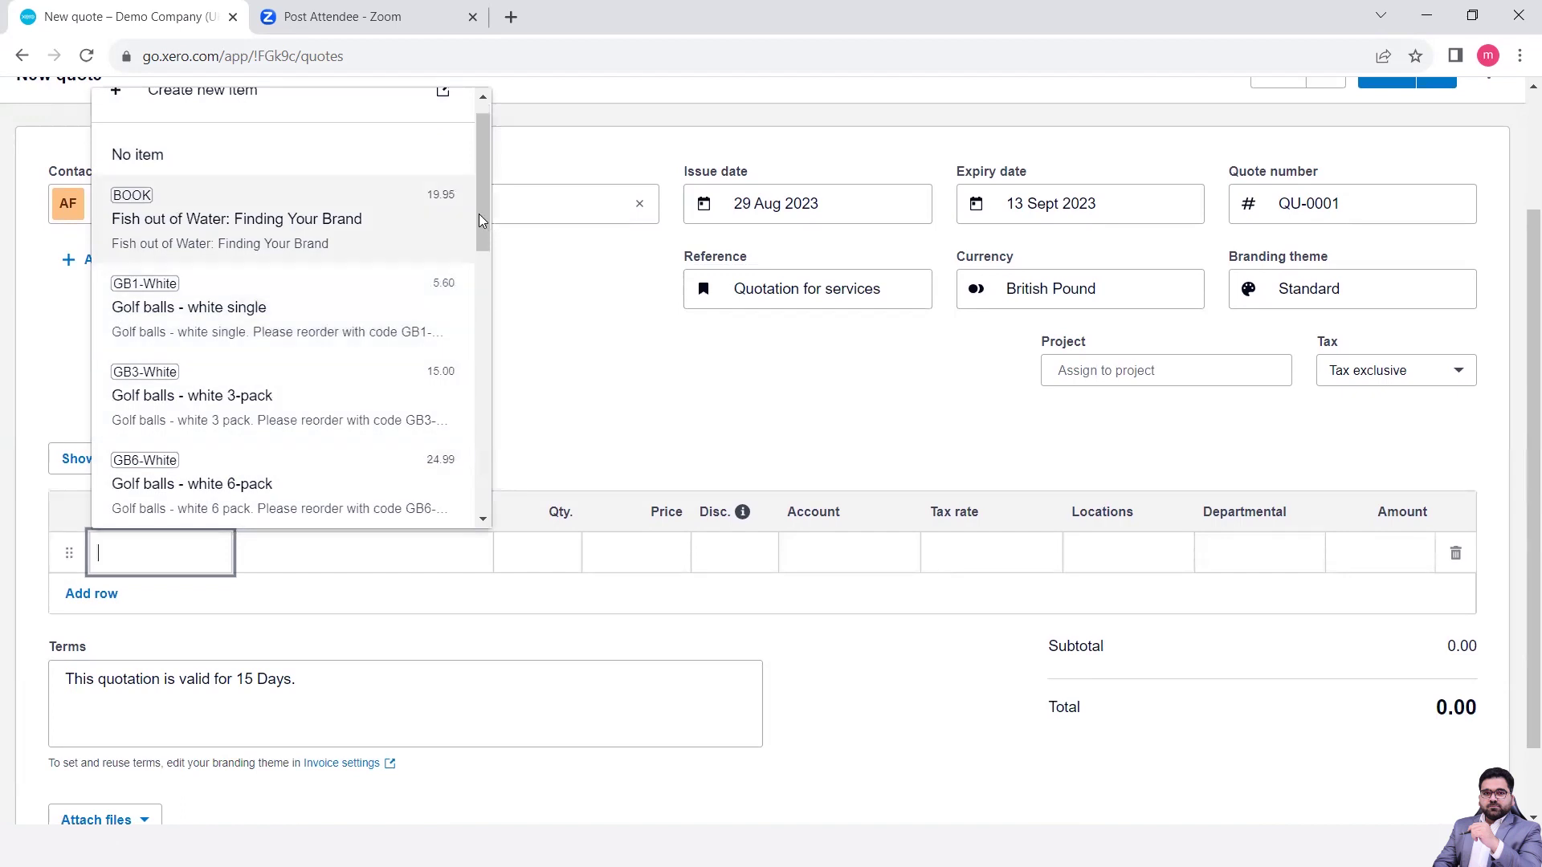
- Add the Support-M Desktop/network support item at 541.25, bringing the quote total to 649.50
scroll(482, 239, down, 1)
drag(481, 239, 499, 378)
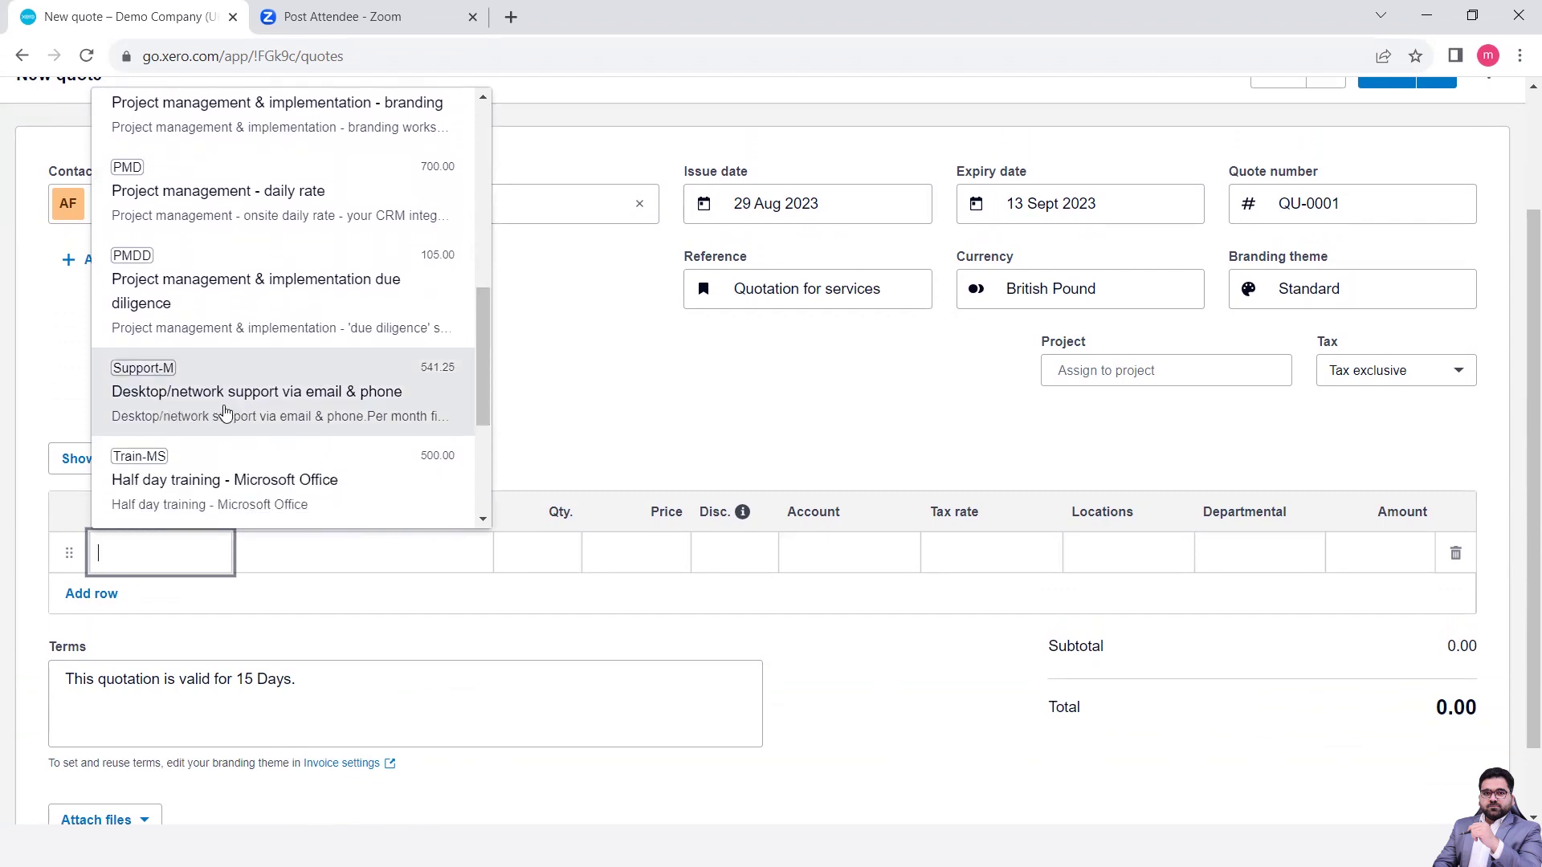
click(326, 415)
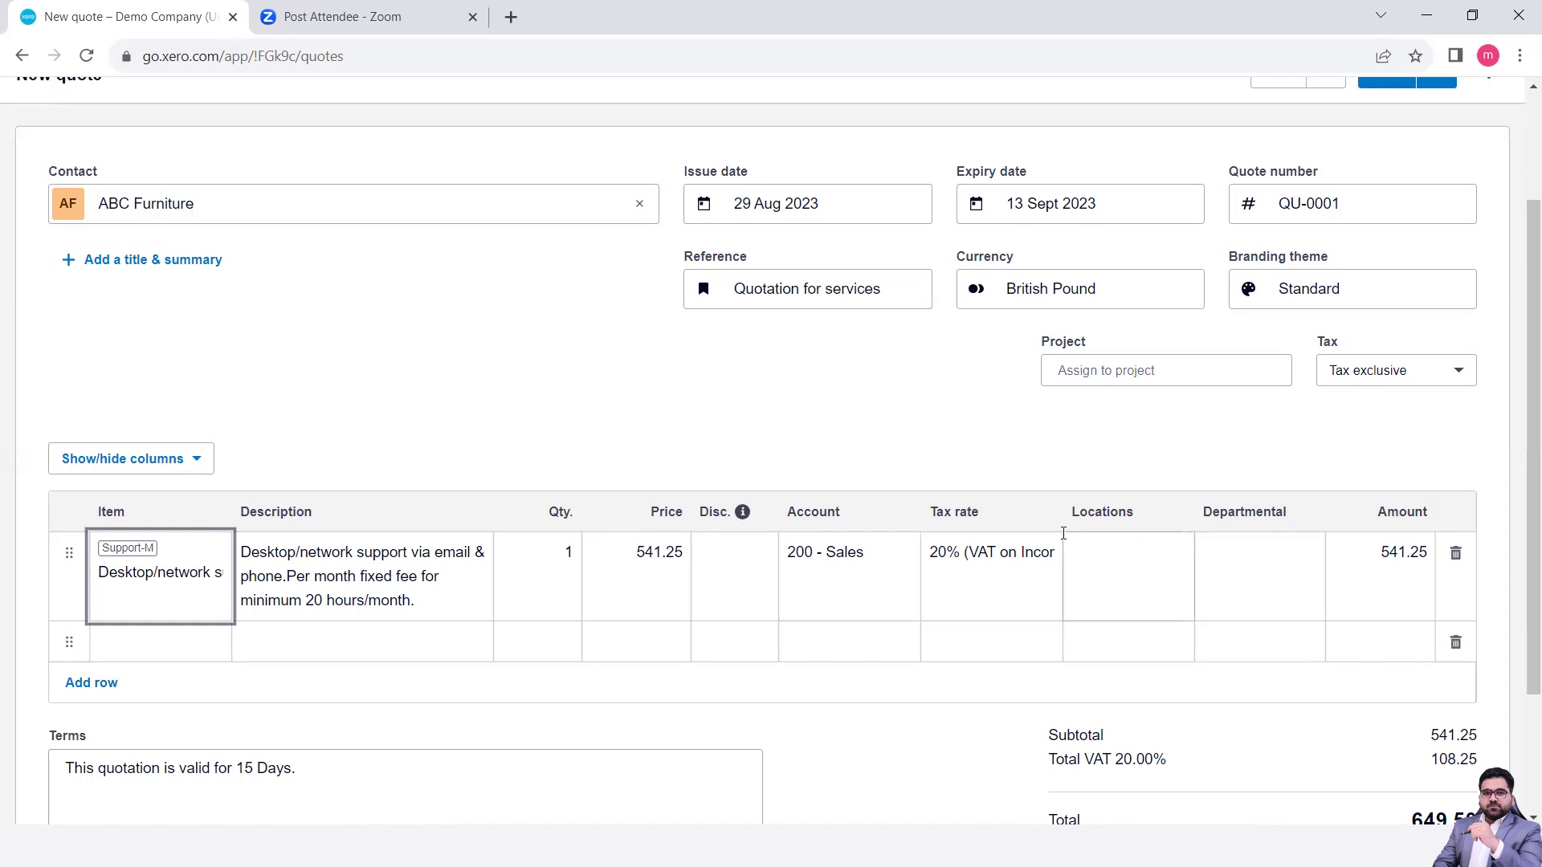
scroll(1063, 535, down, 2)
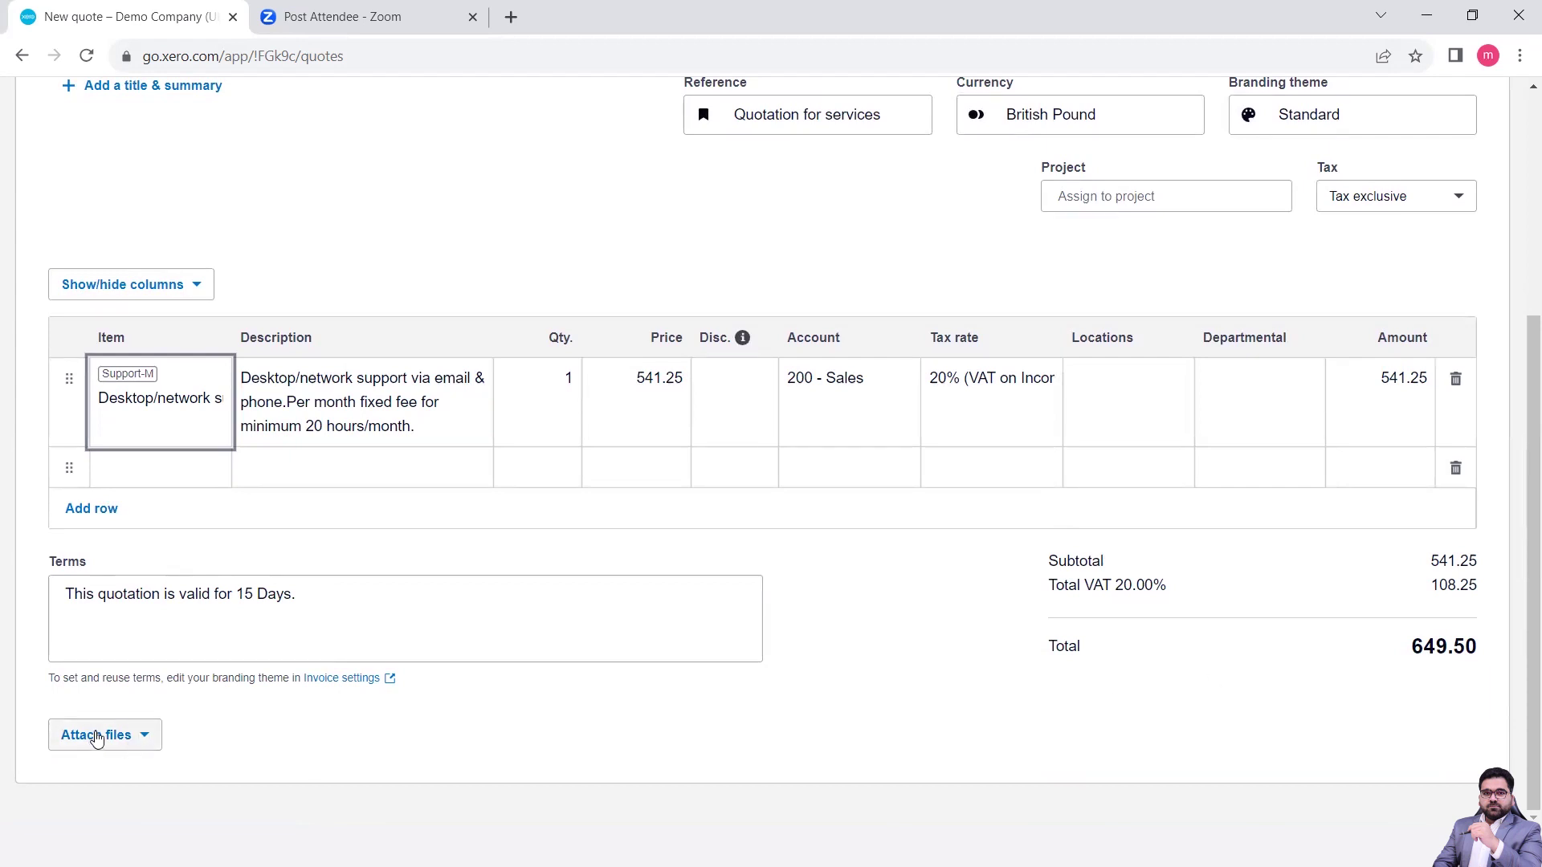
- Save quote QU-0001 as a draft using Save & close
click(344, 739)
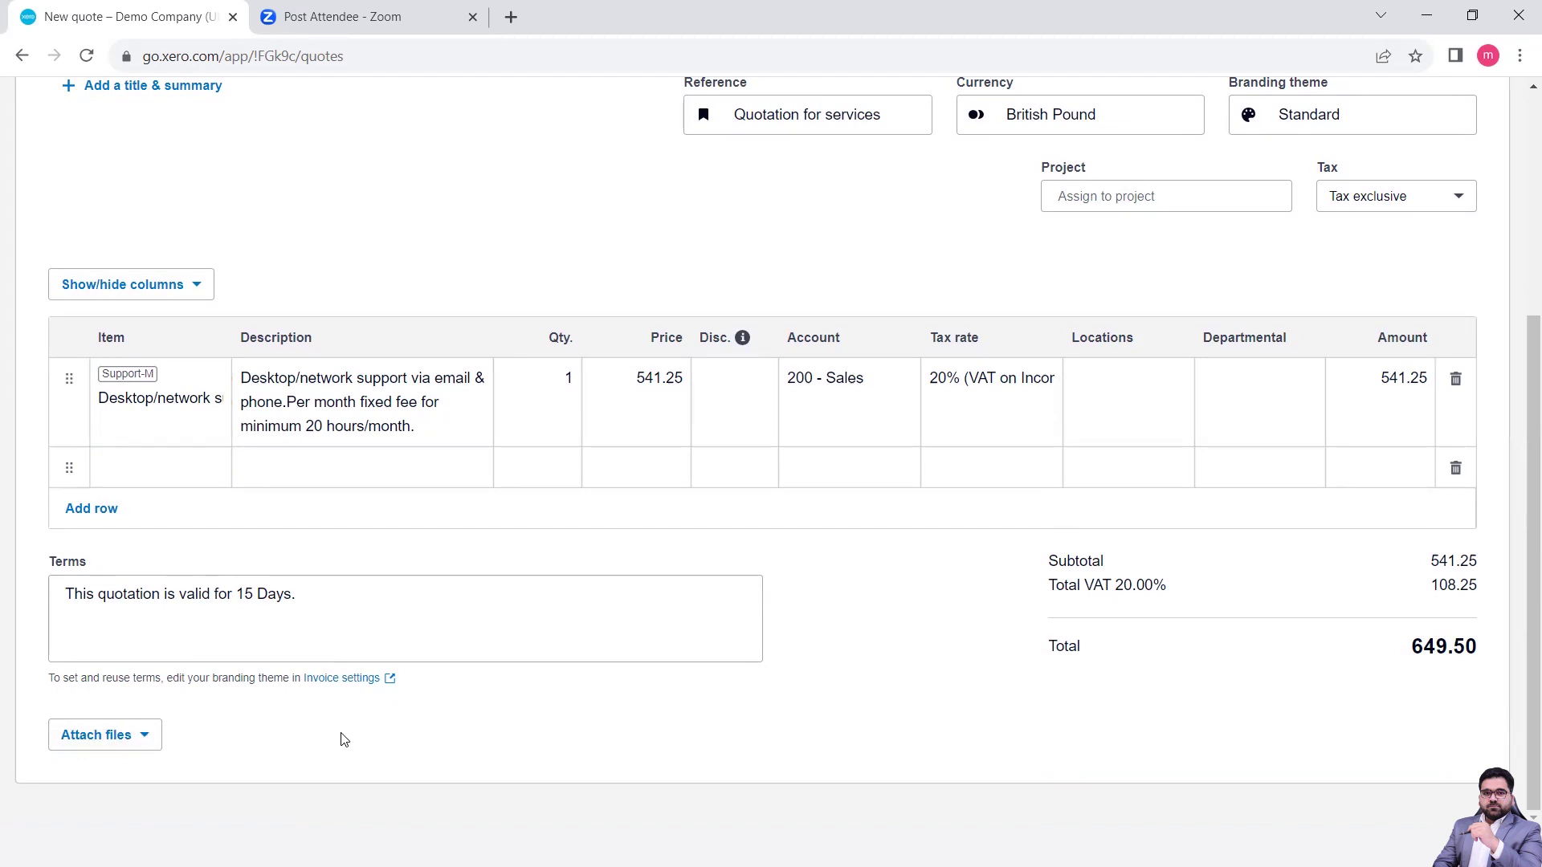
scroll(344, 740, up, 5)
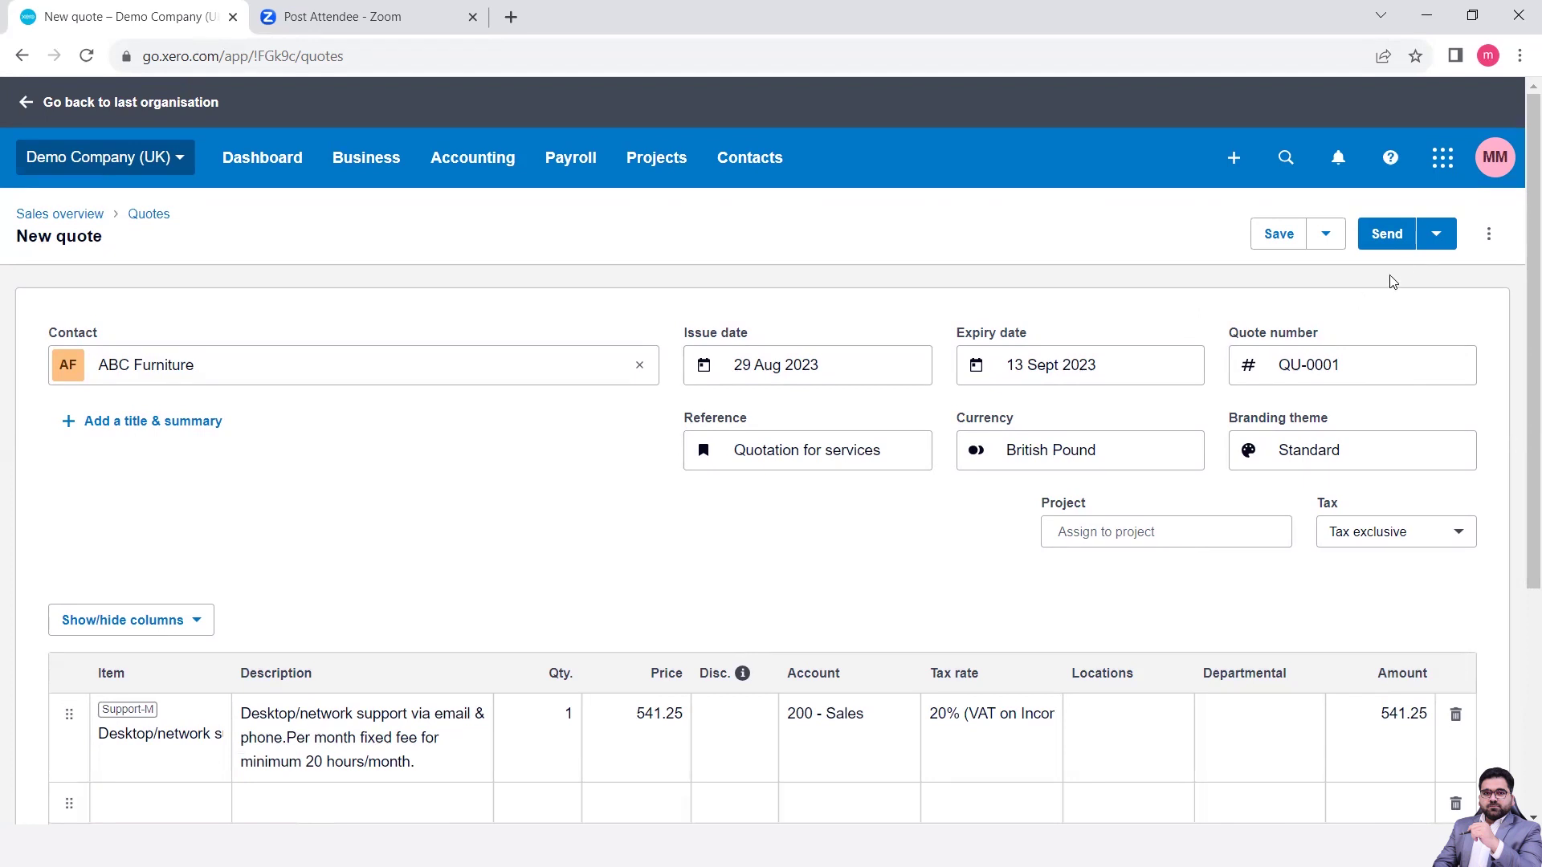
click(1437, 236)
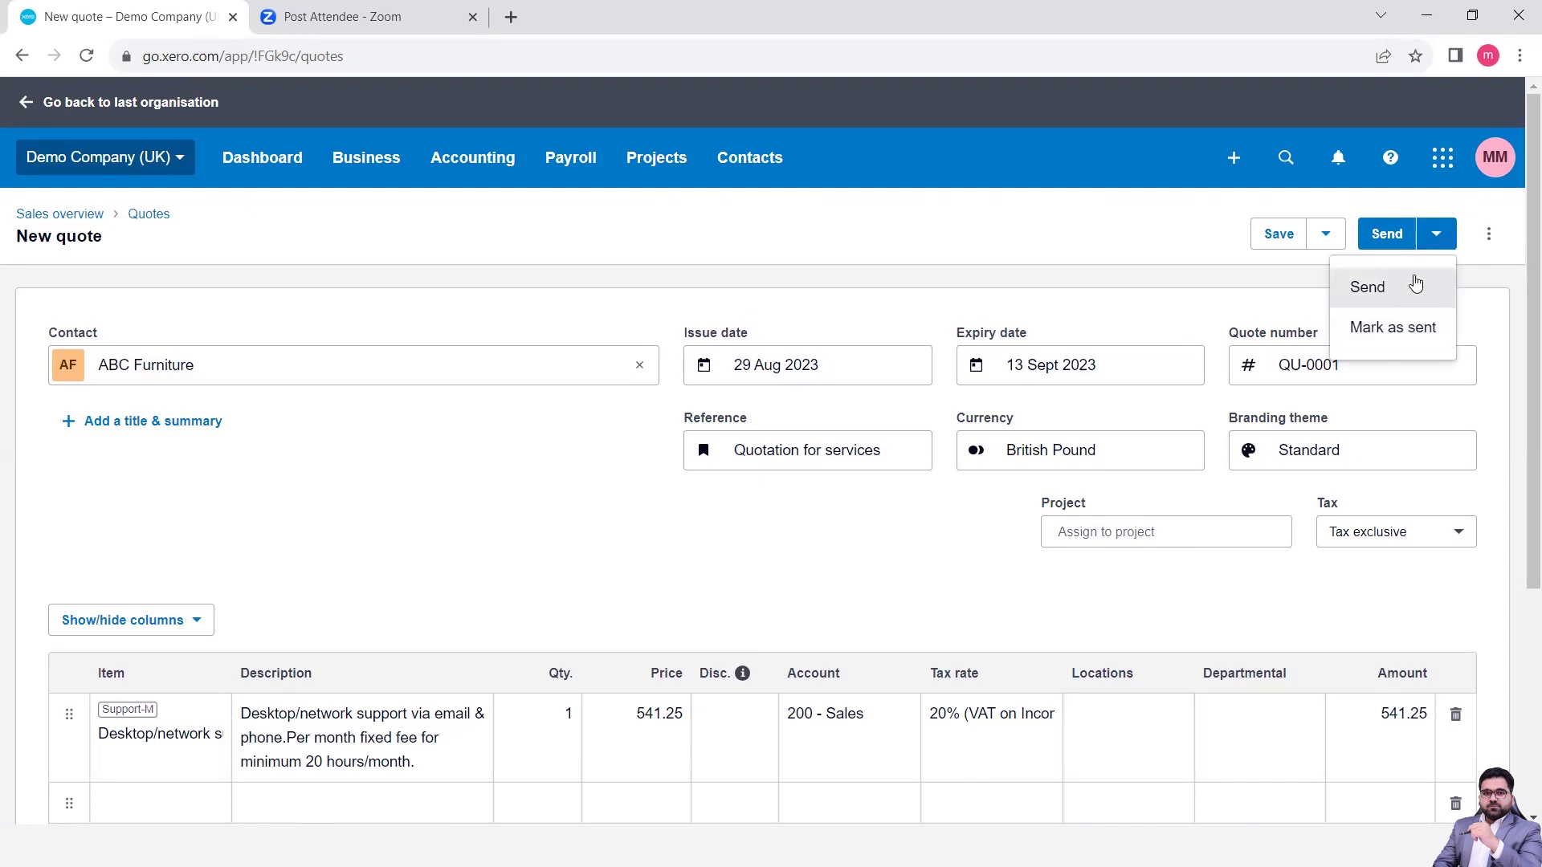
click(1325, 237)
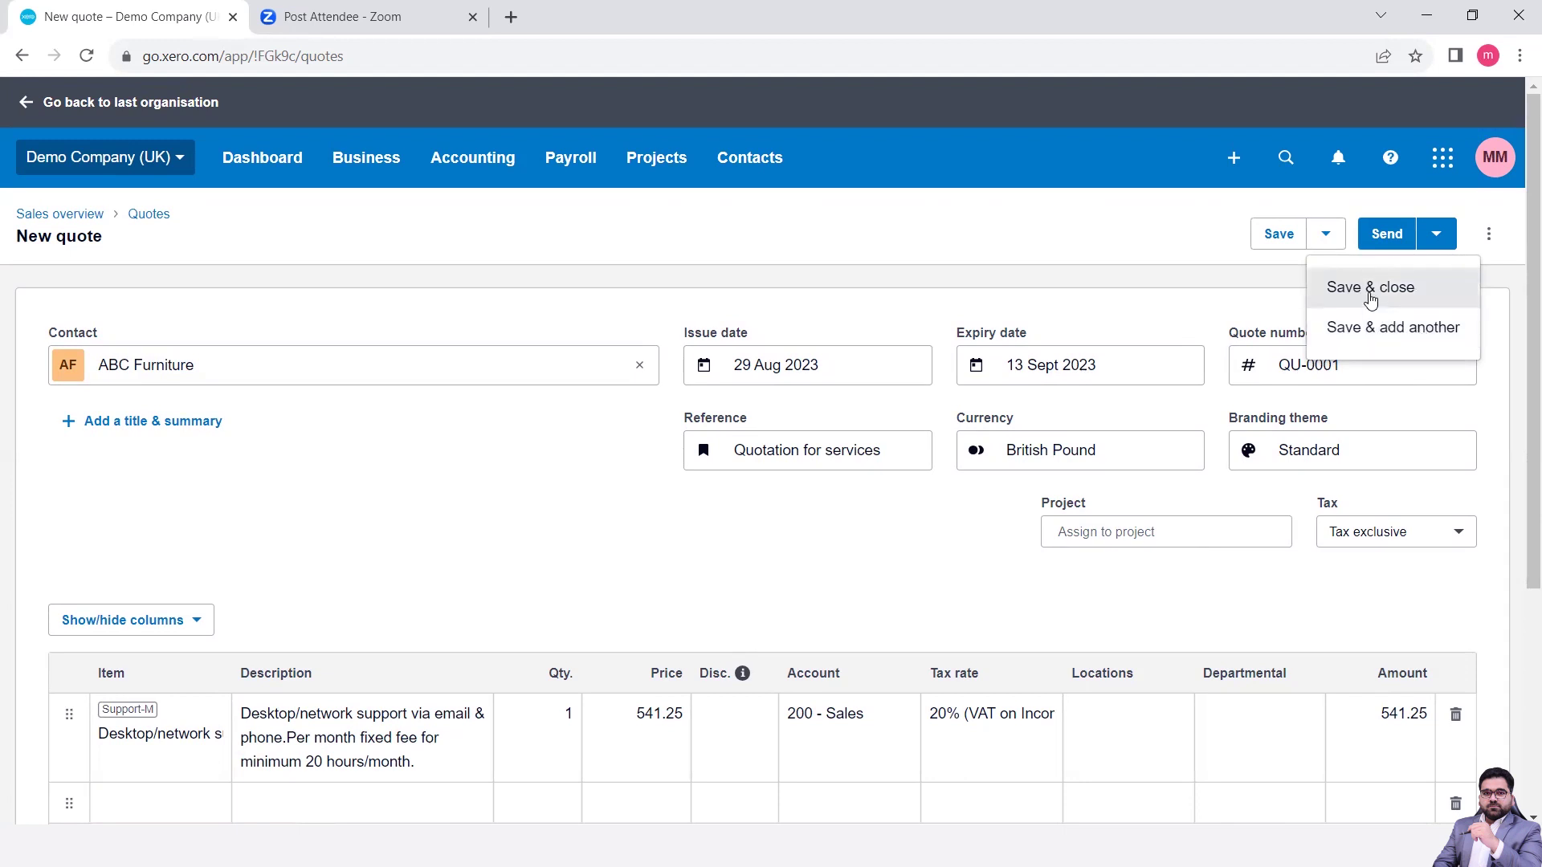
click(1370, 289)
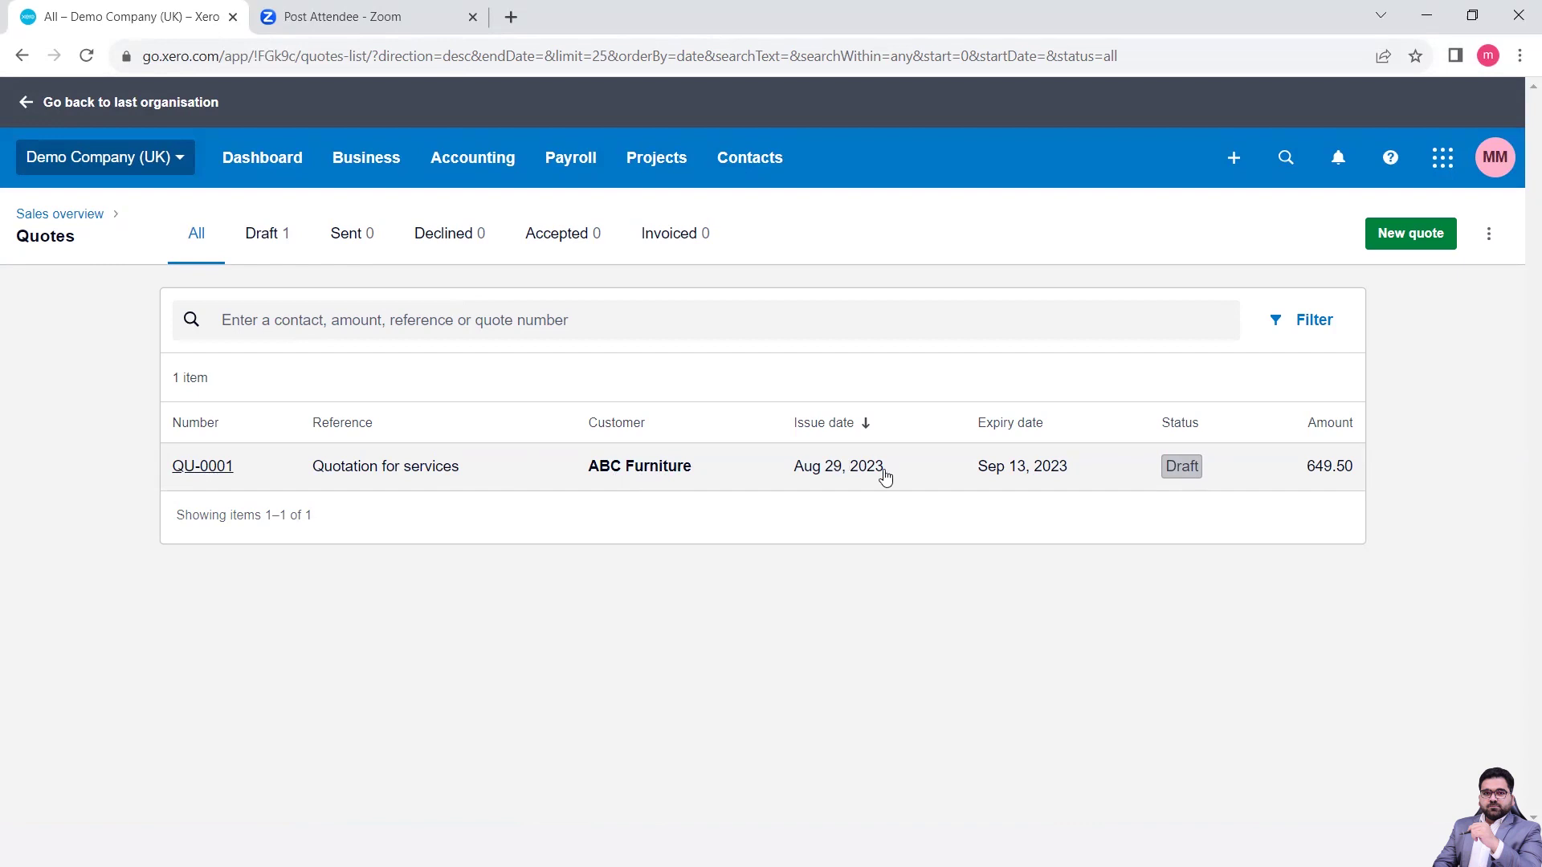
- Reopen draft quote QU-0001 for ABC Furniture on the Edit quote page
click(678, 478)
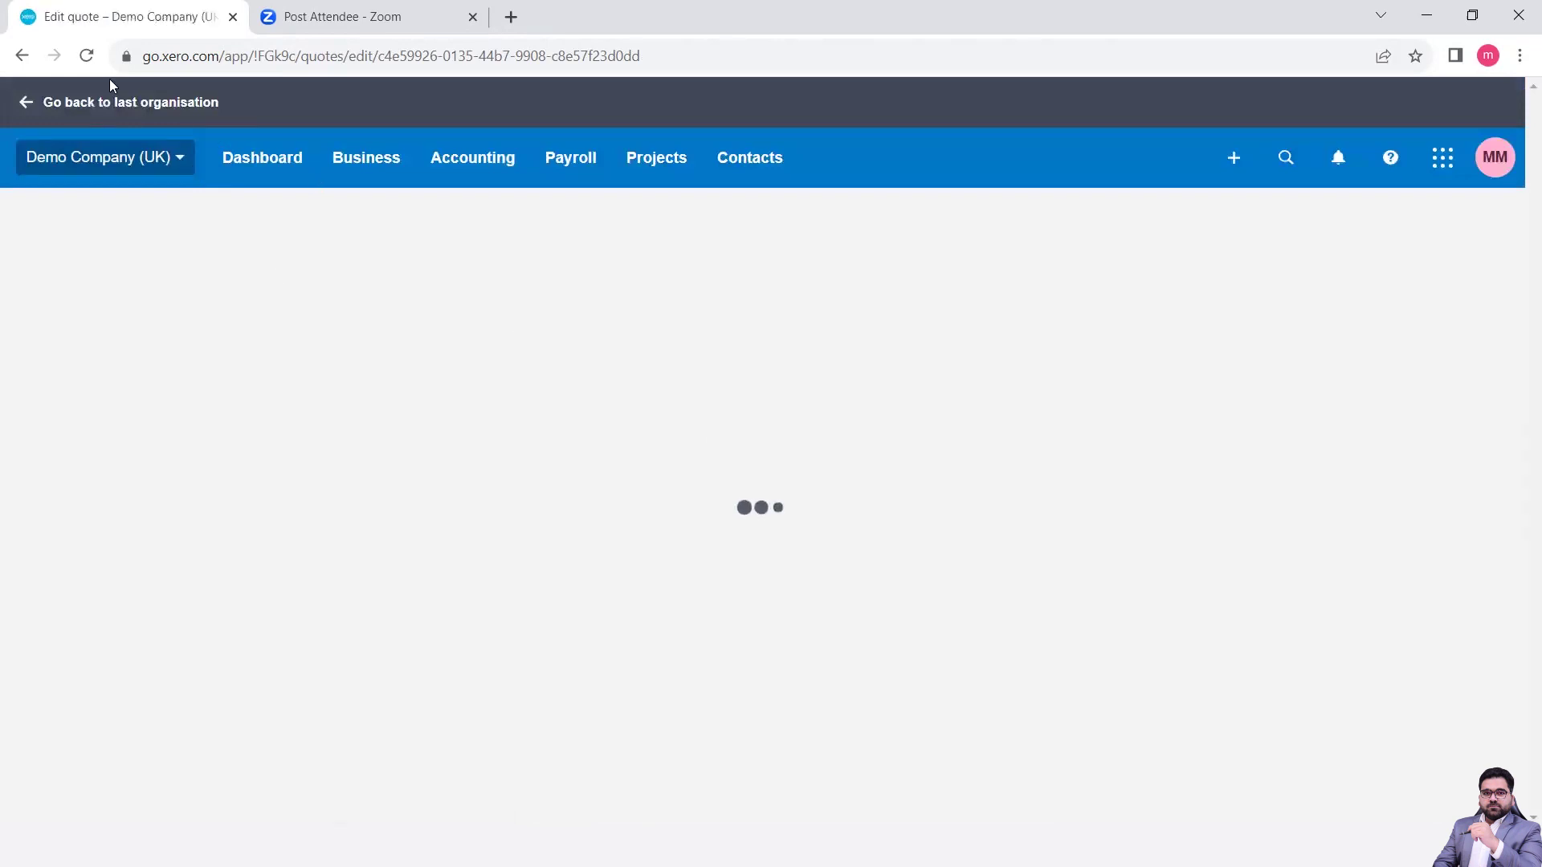
click(22, 55)
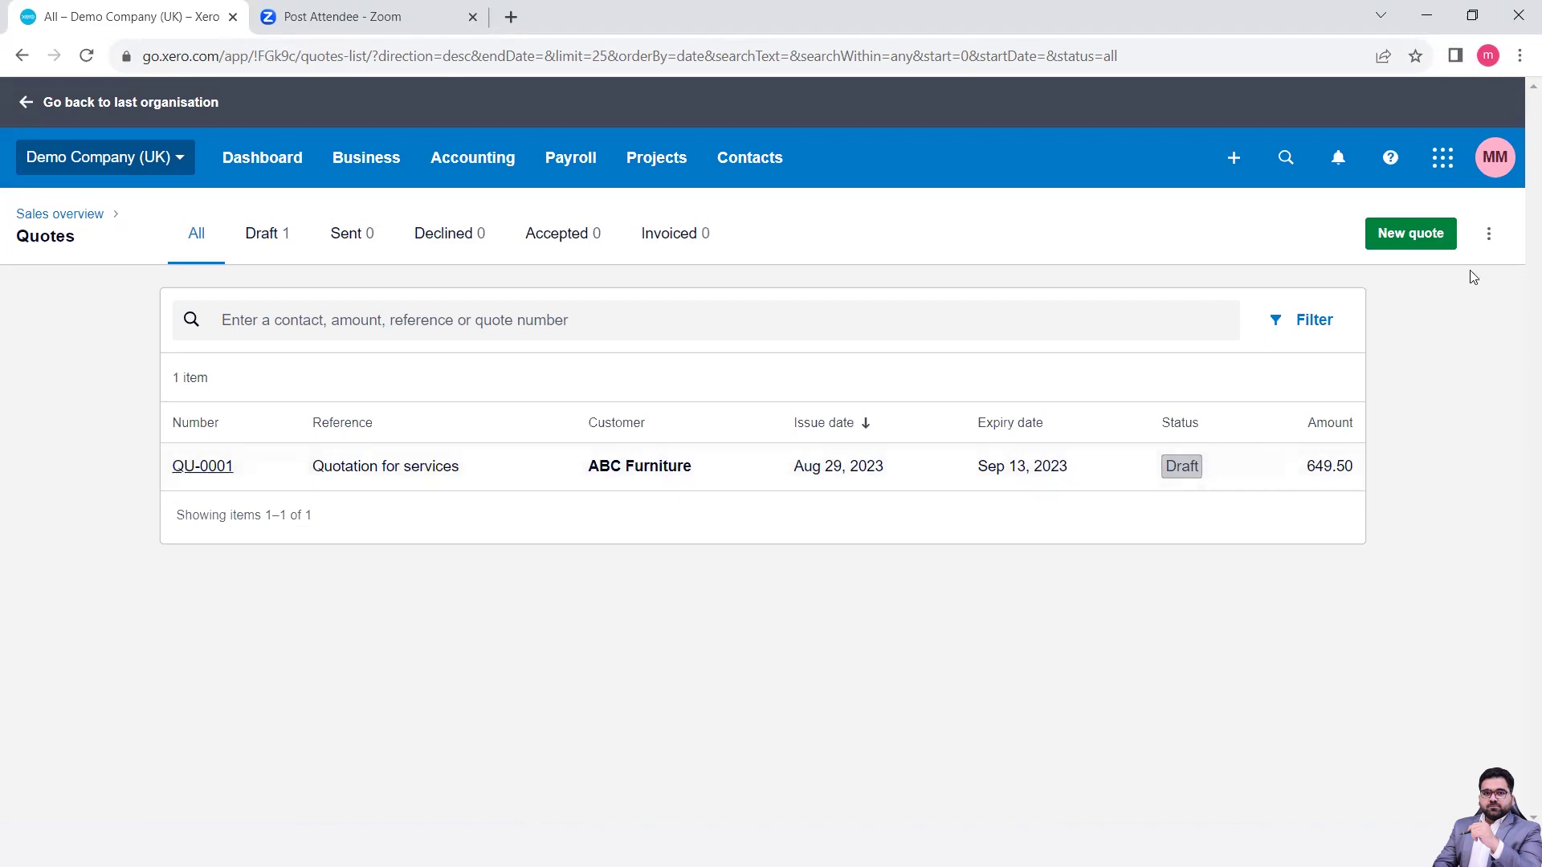
click(1488, 238)
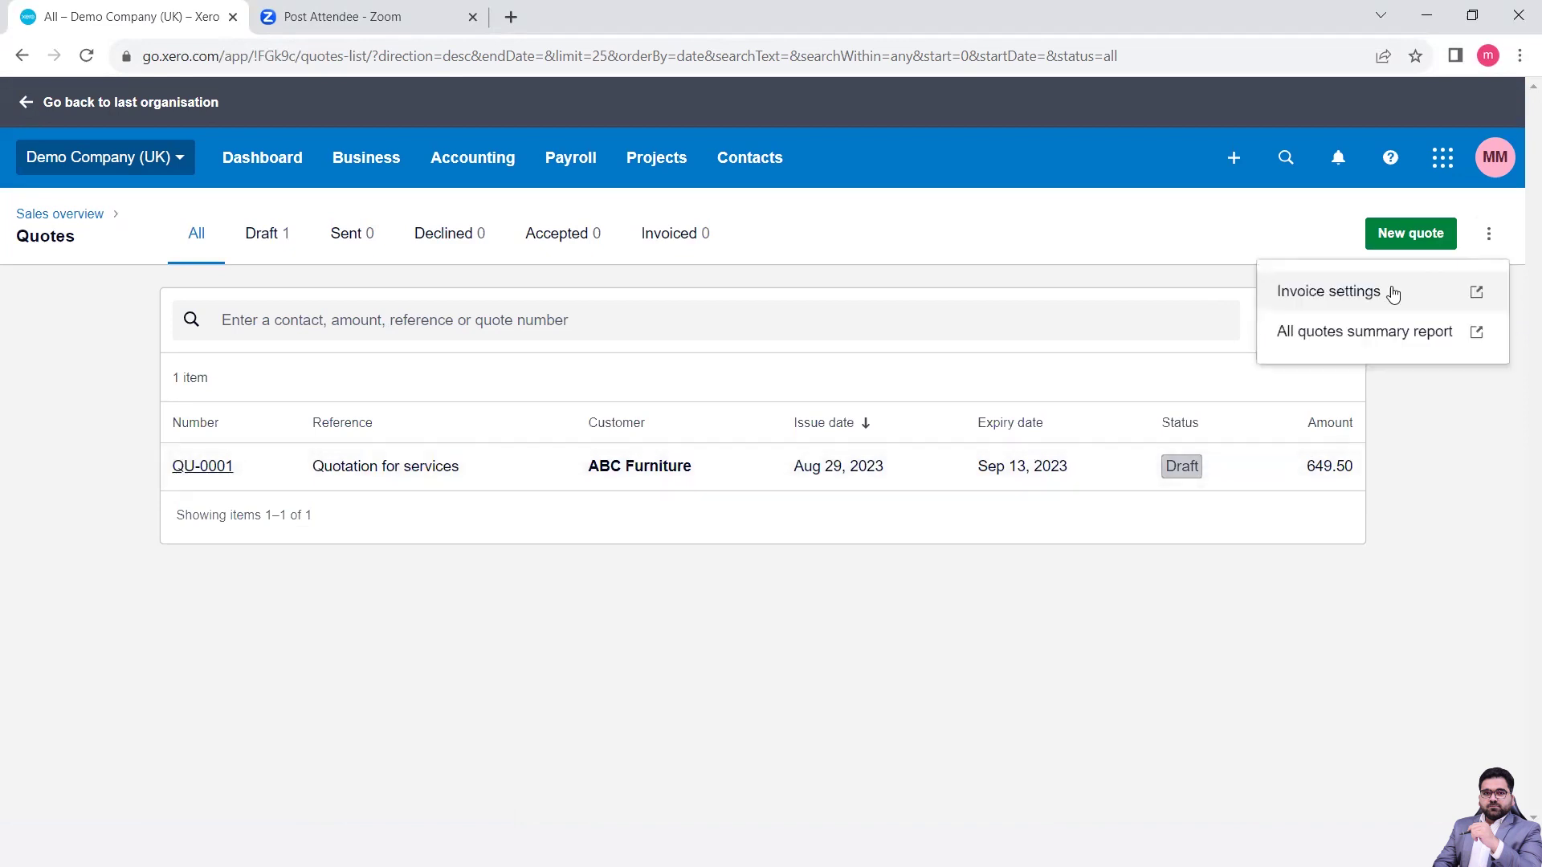
click(1429, 442)
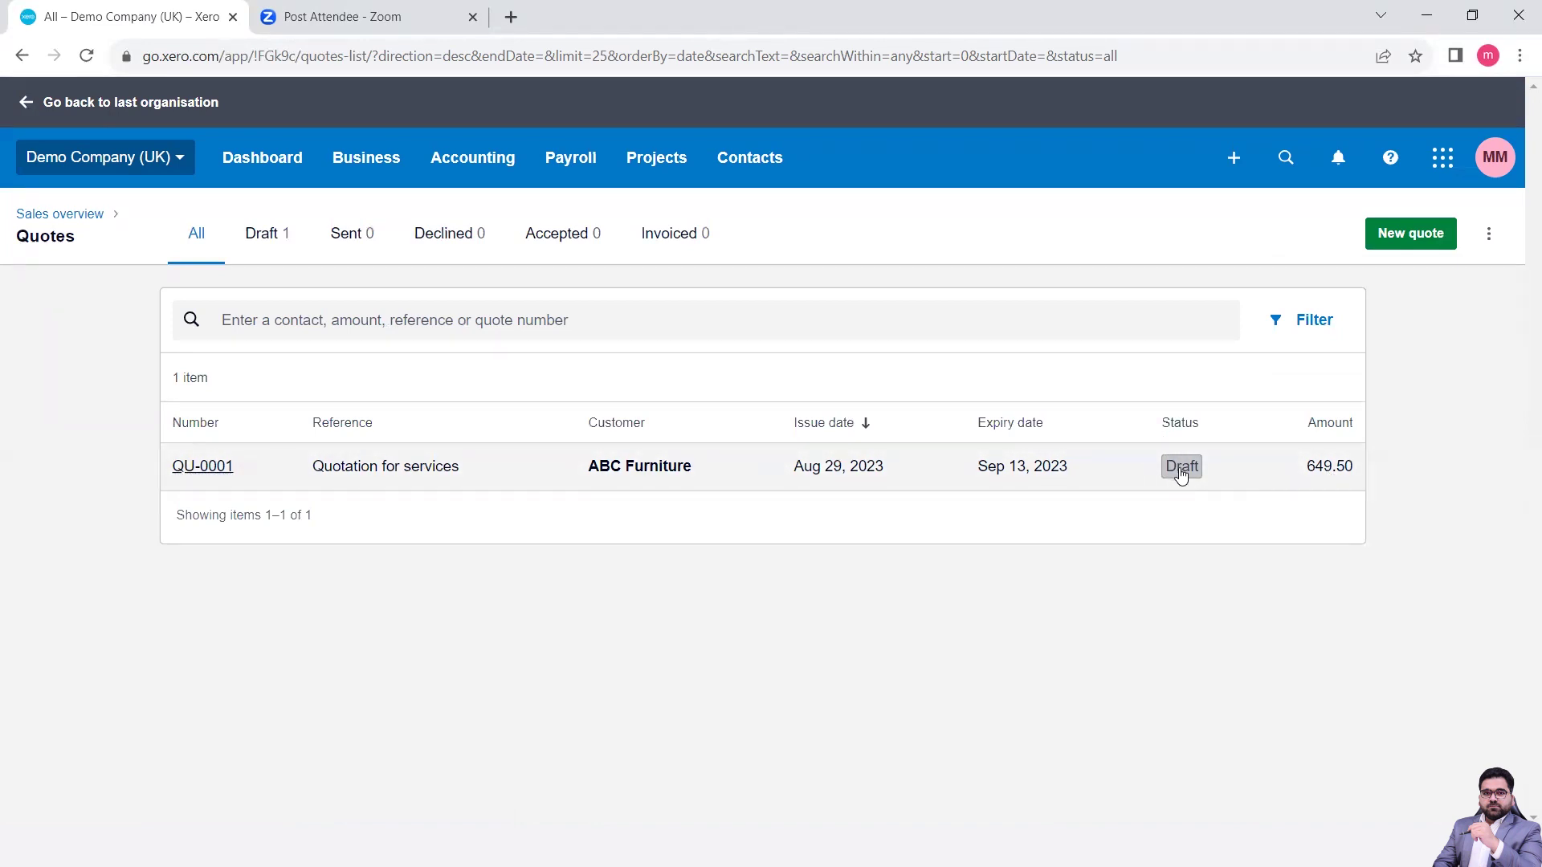
click(722, 469)
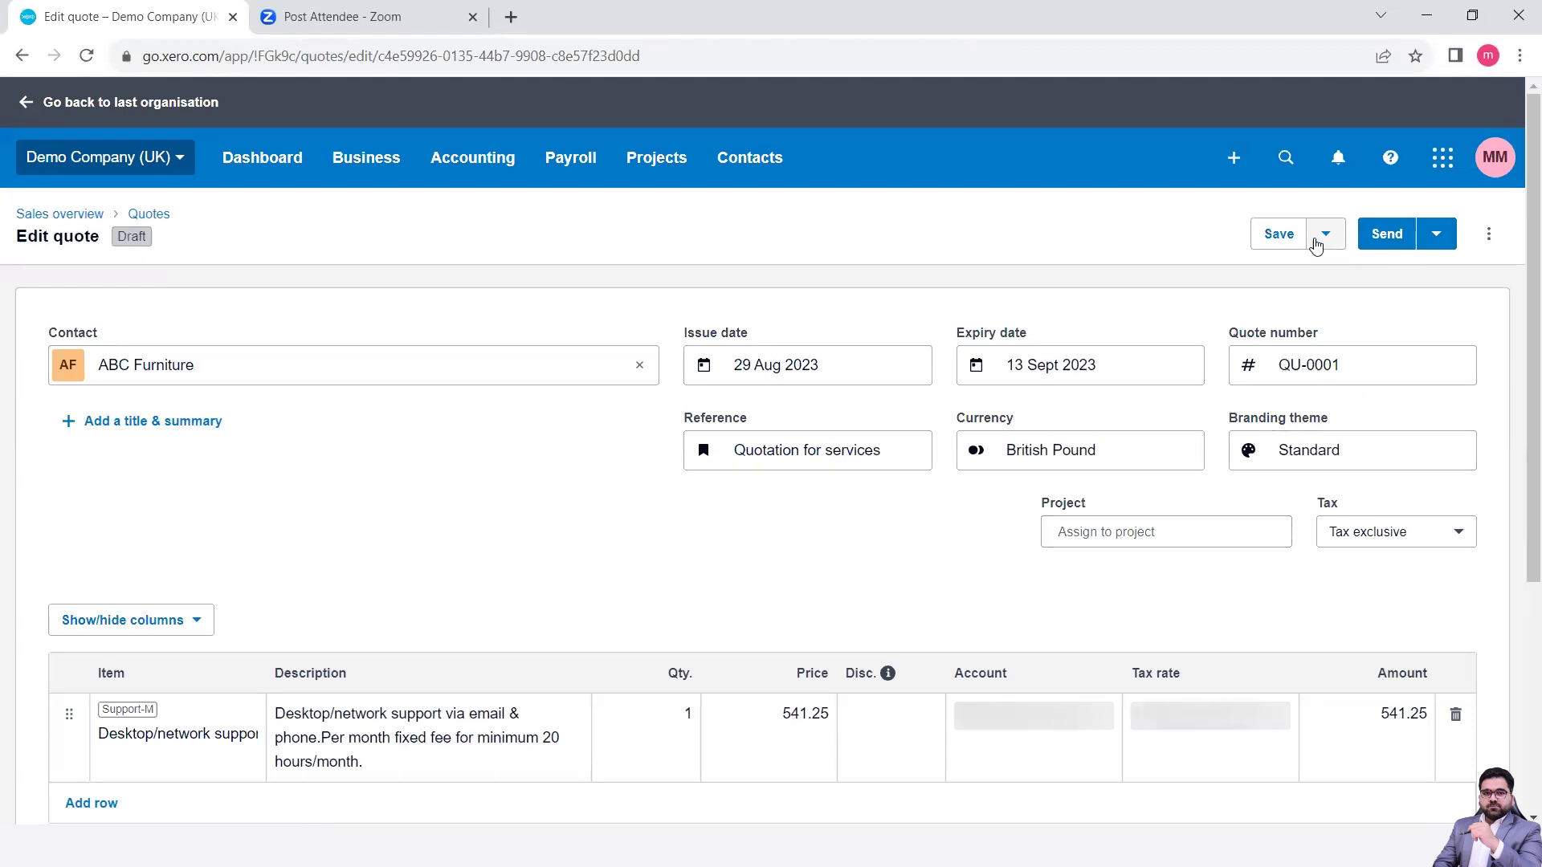
- Open the Send quote email for QU-0001, pre-filled with the £GBP 649.50 total
click(1318, 245)
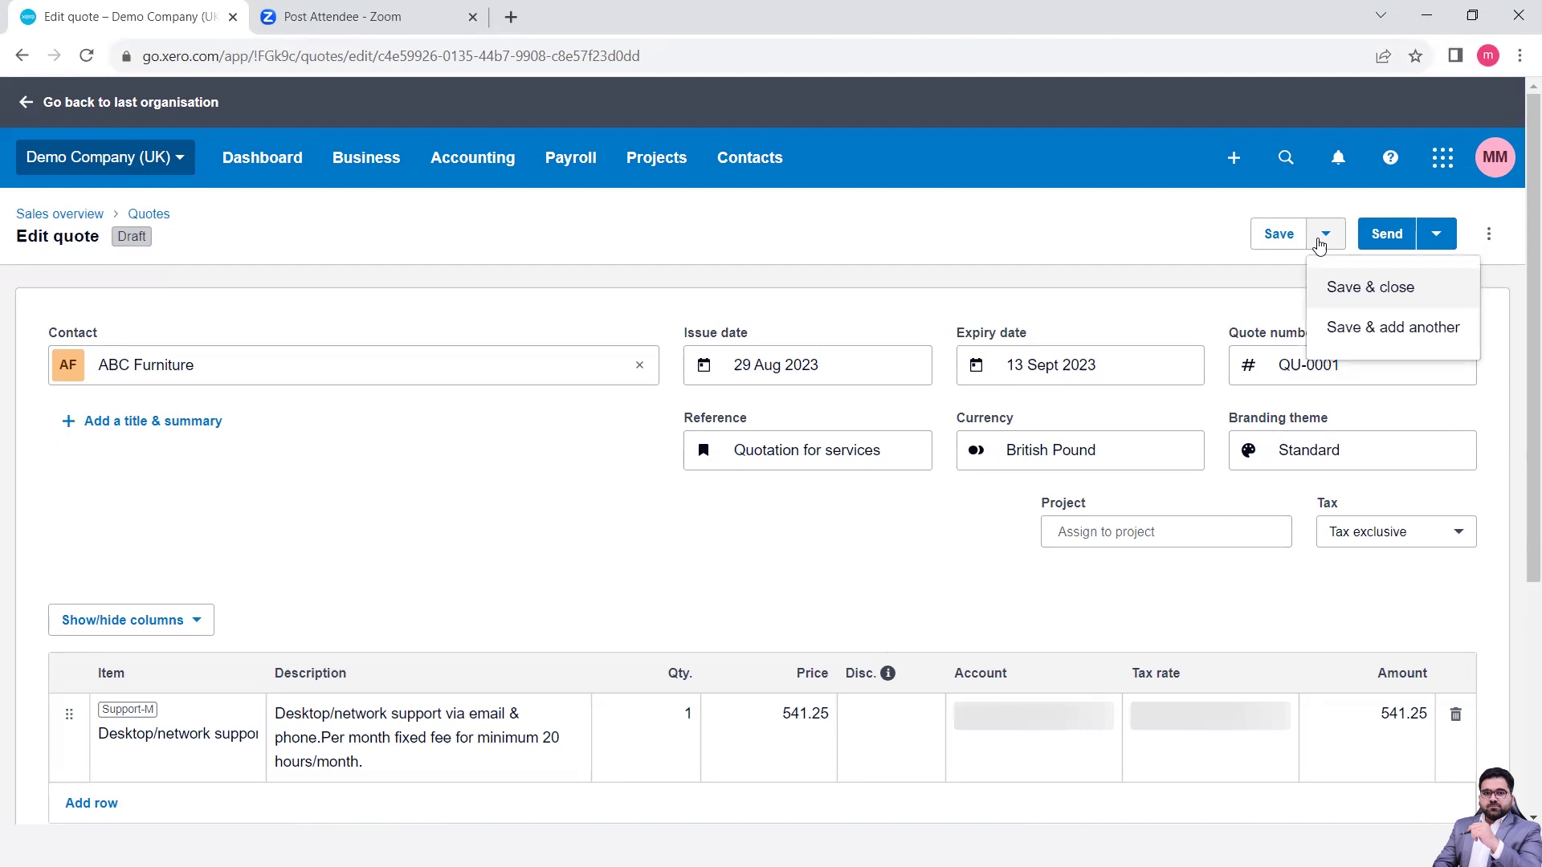
click(1275, 309)
click(1443, 246)
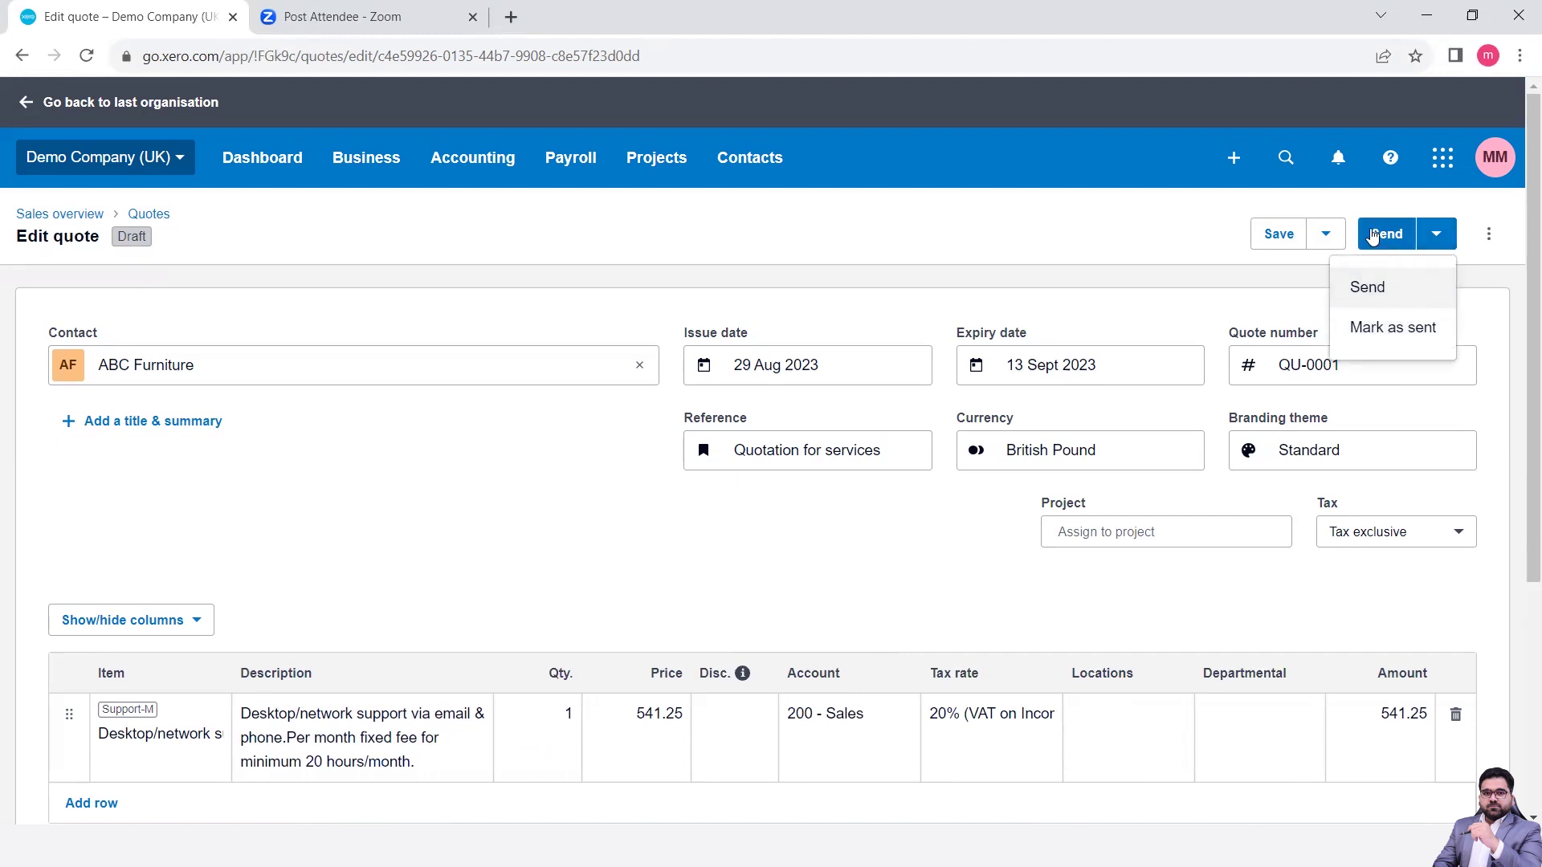
click(1373, 234)
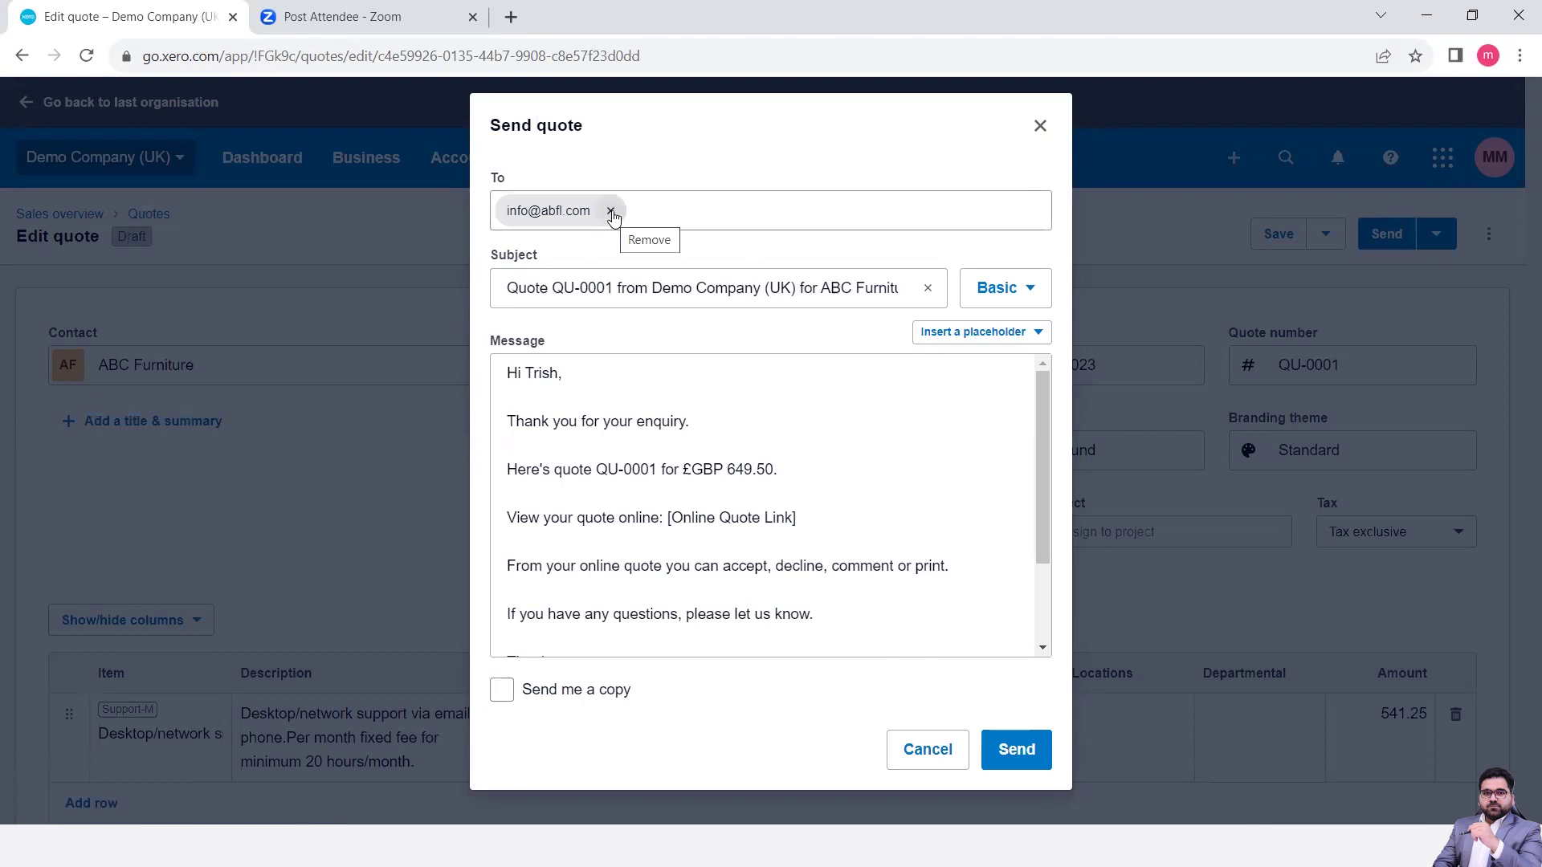
- Replace the customer's default recipient with your own e-mail address
click(611, 211)
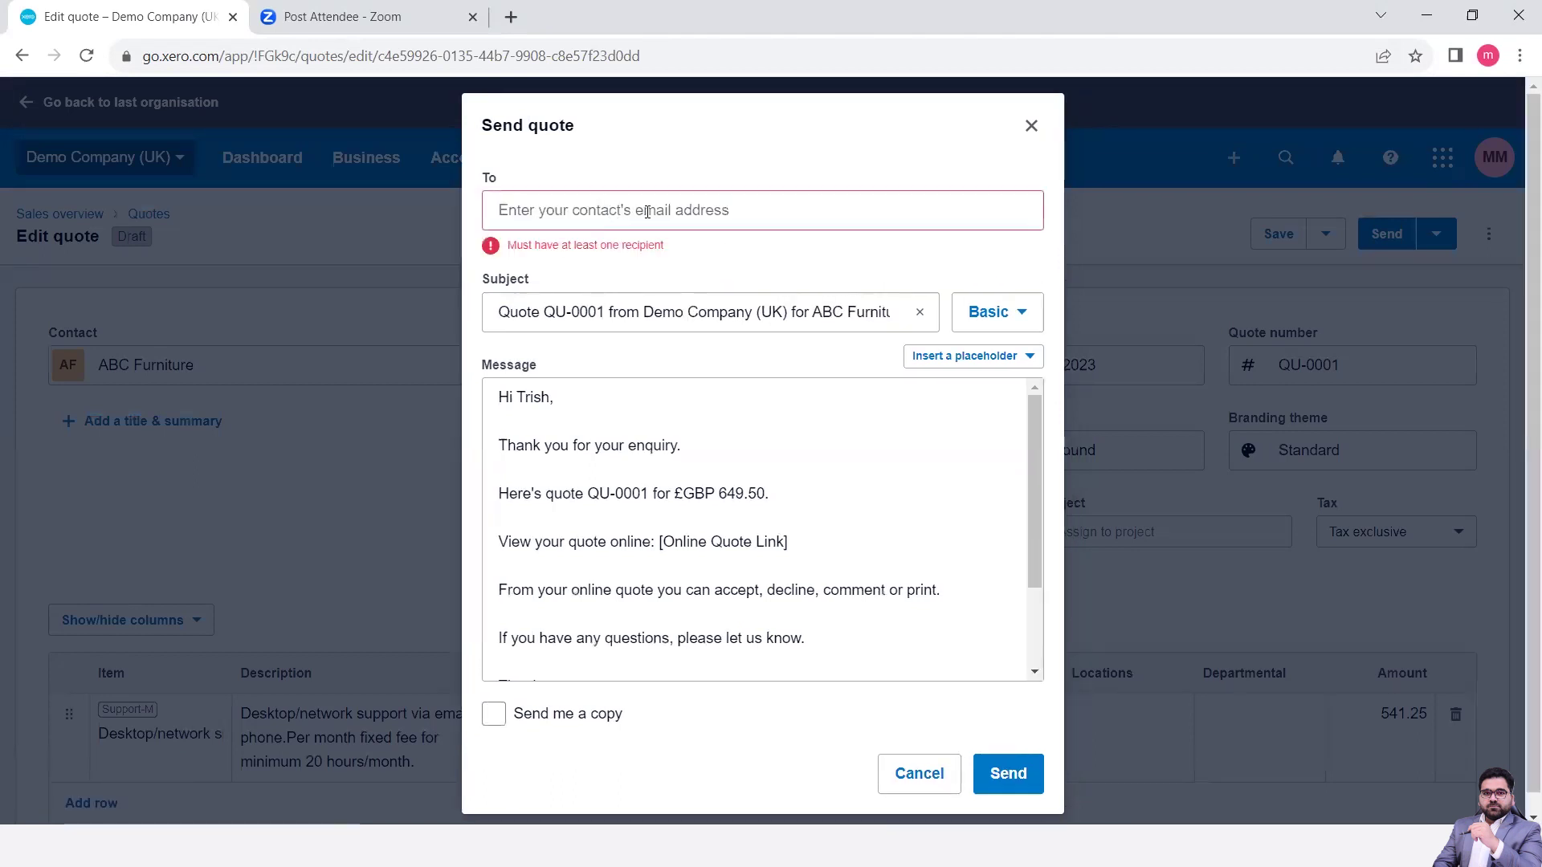
click(655, 212)
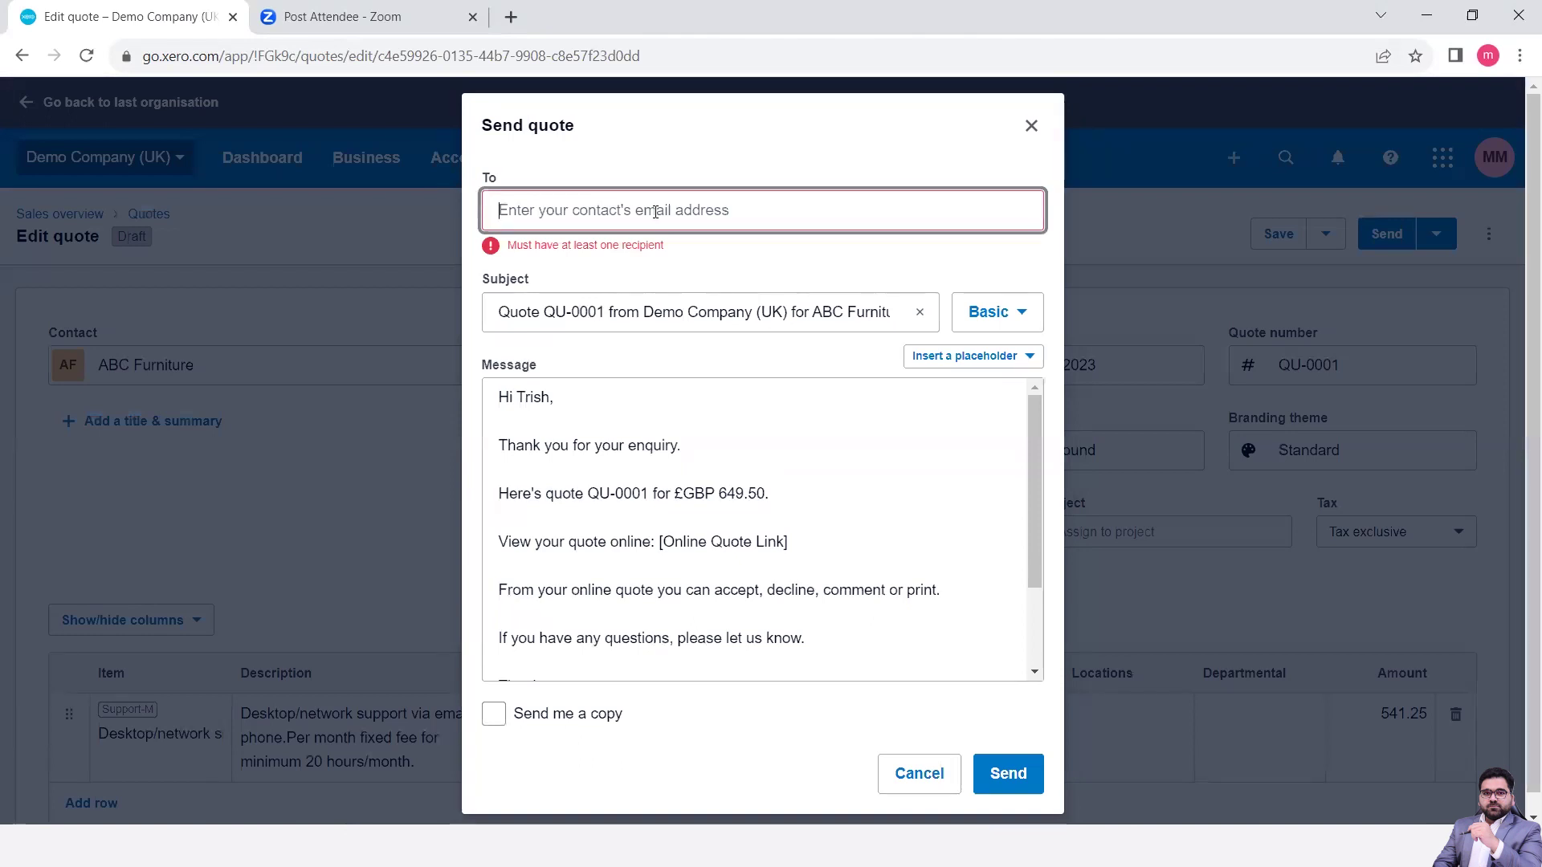
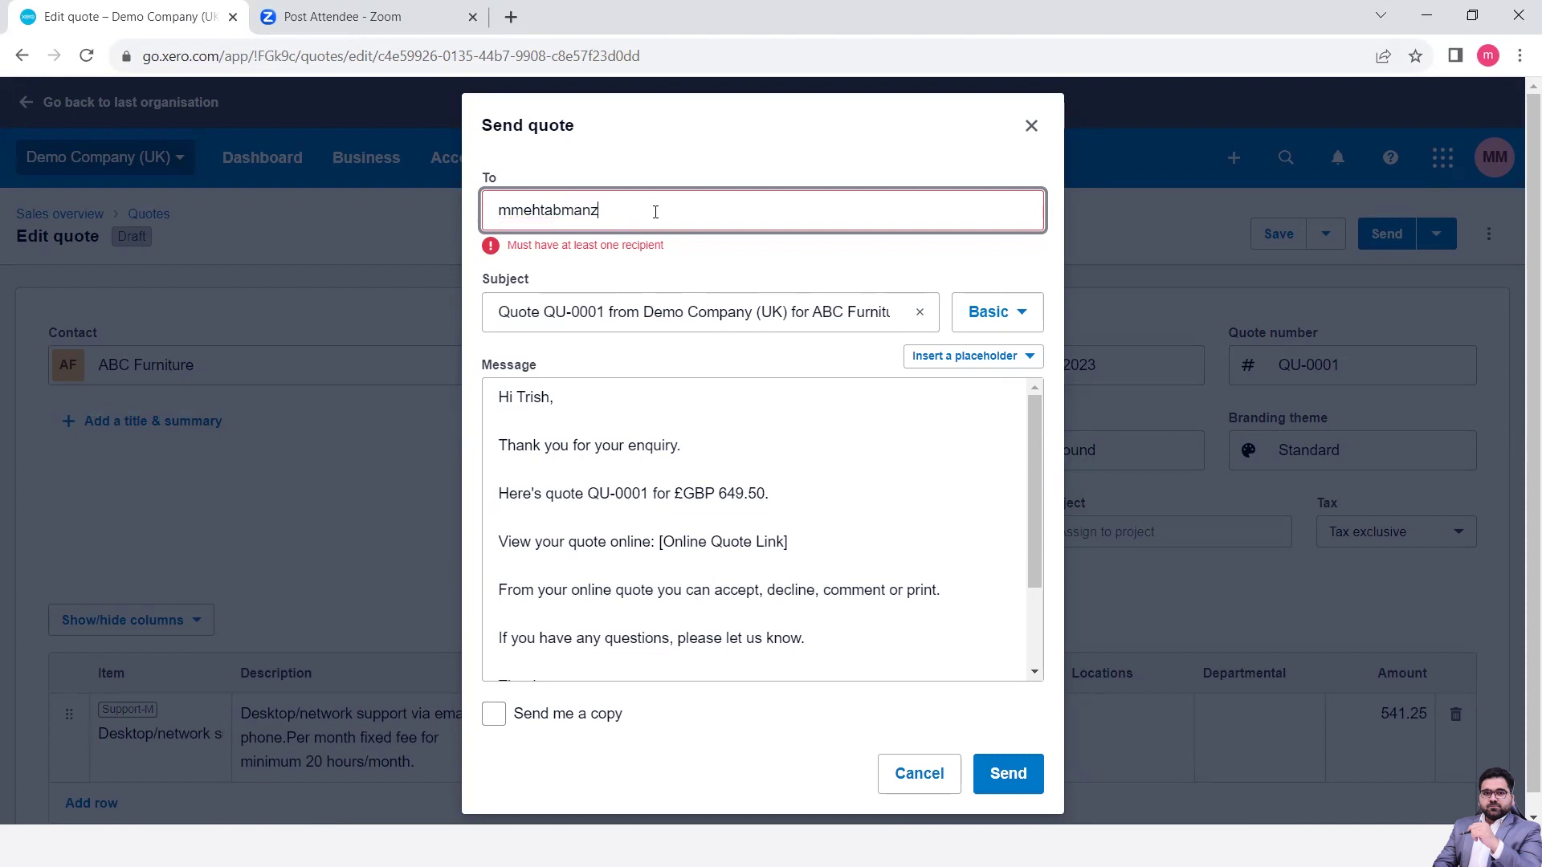
scroll(674, 430, down, 2)
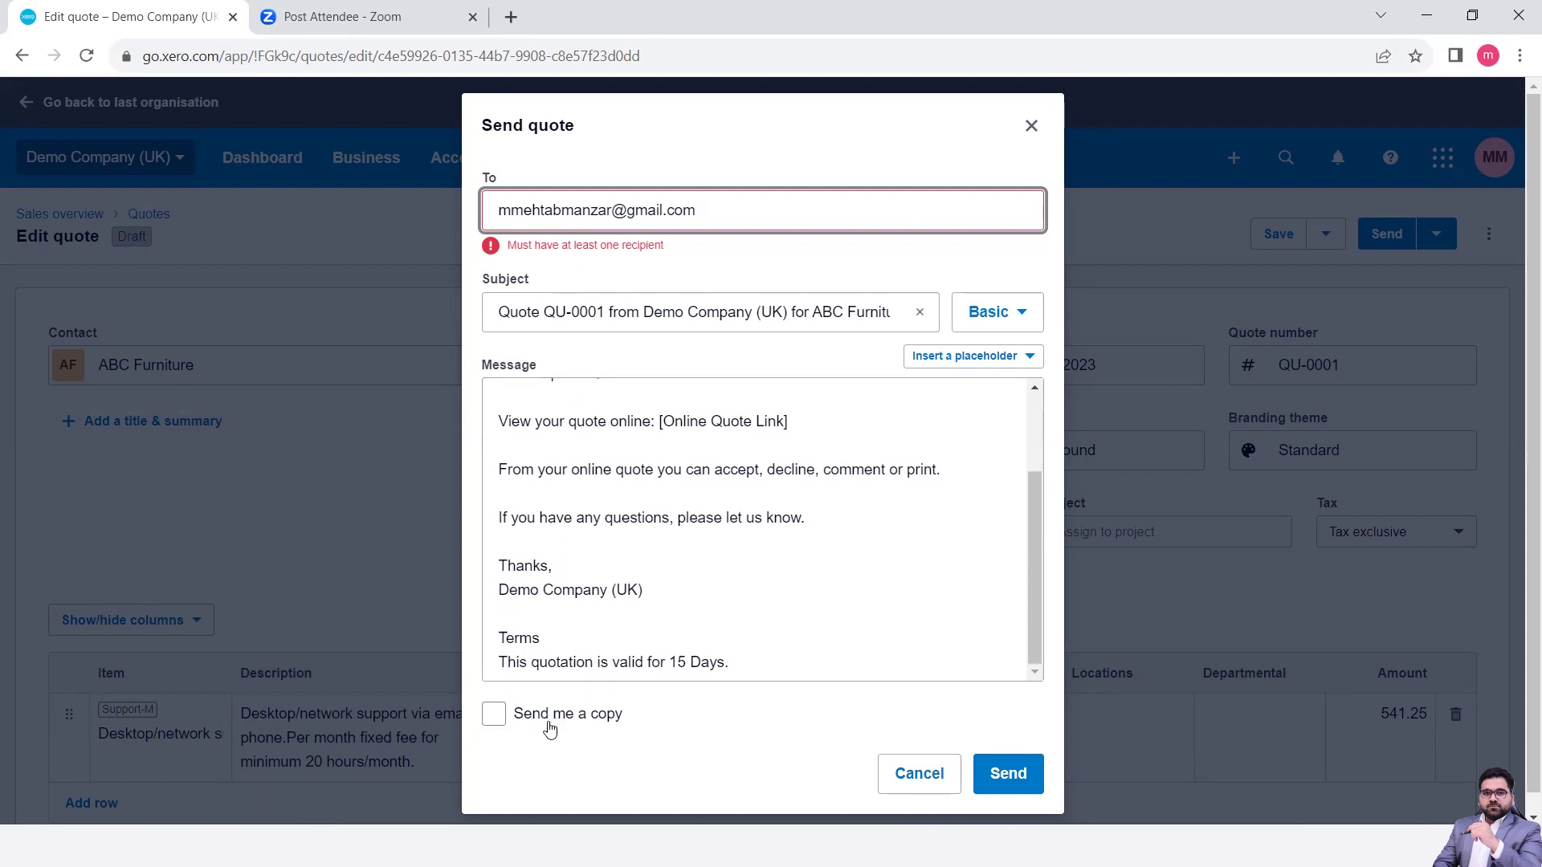
click(495, 719)
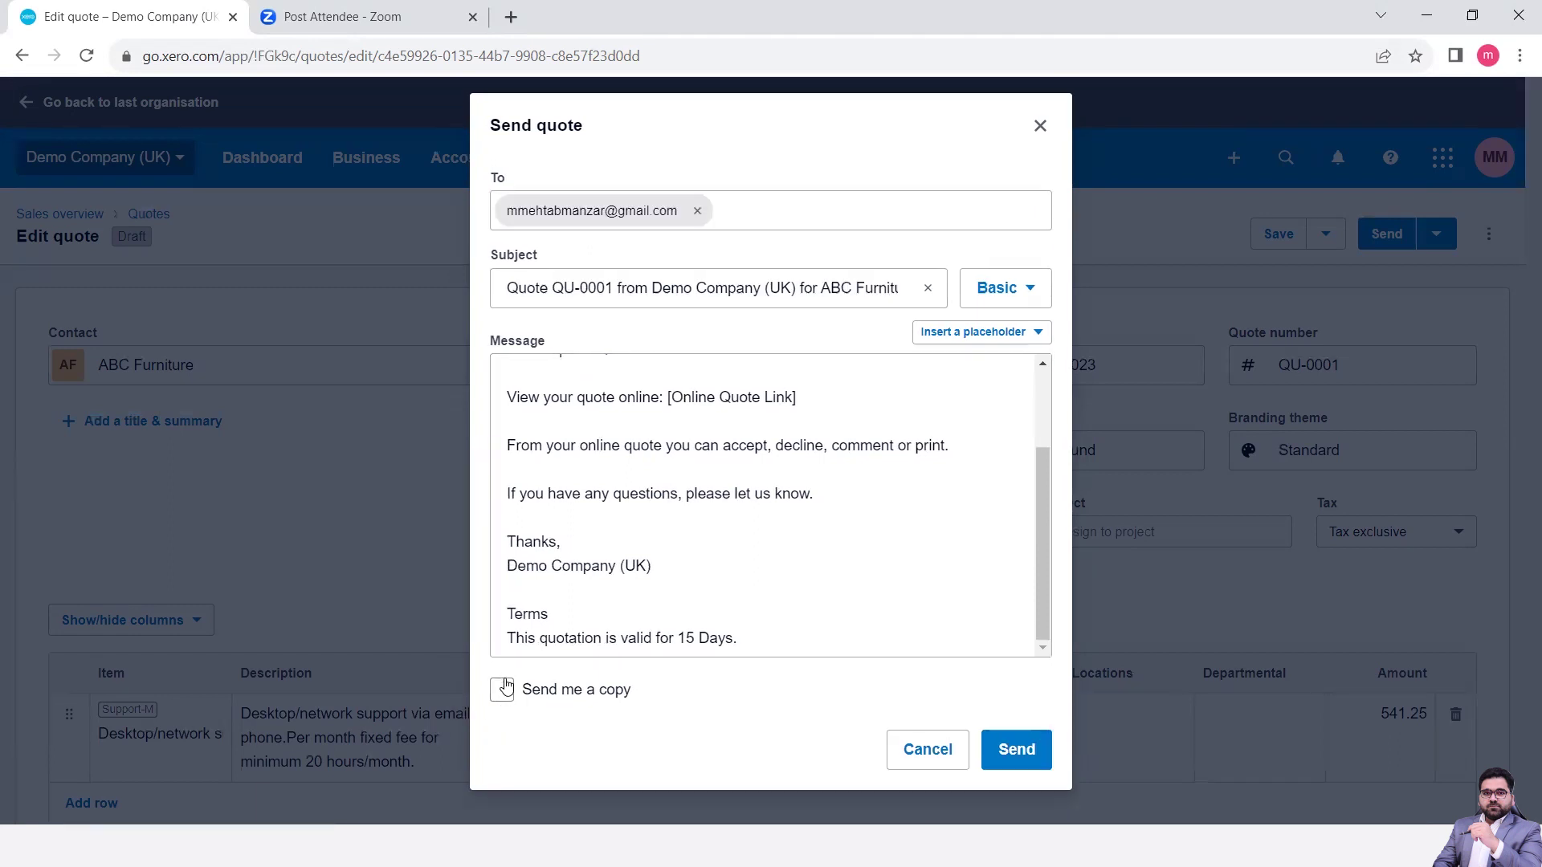
- Tick 'Send me a copy' and send quote QU-0001 to ABC Furniture
click(502, 690)
scroll(811, 467, up, 2)
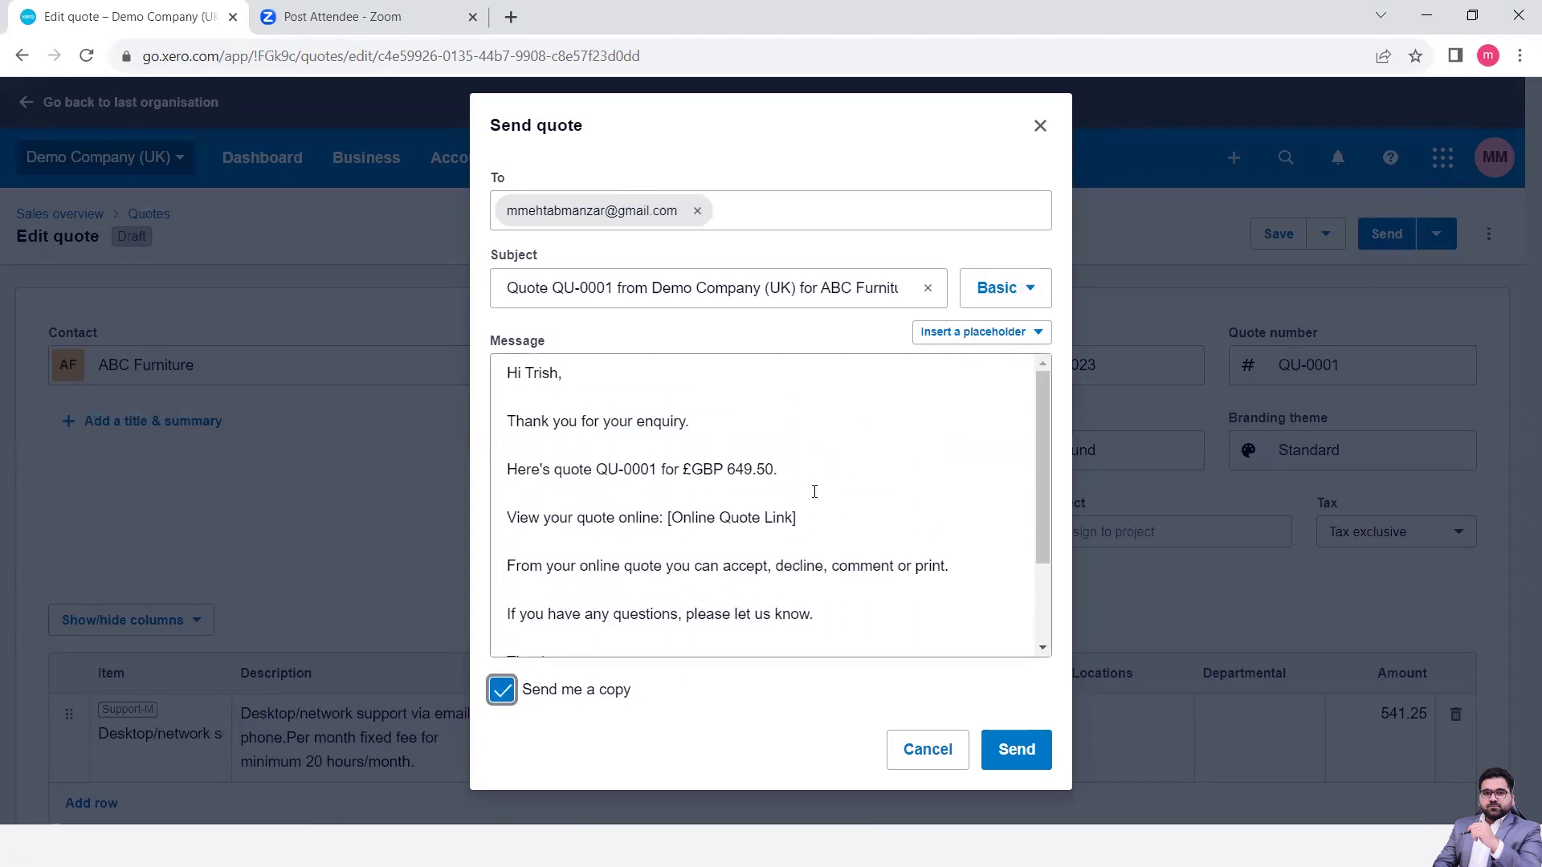
scroll(815, 491, down, 3)
scroll(814, 492, up, 3)
scroll(755, 594, down, 1)
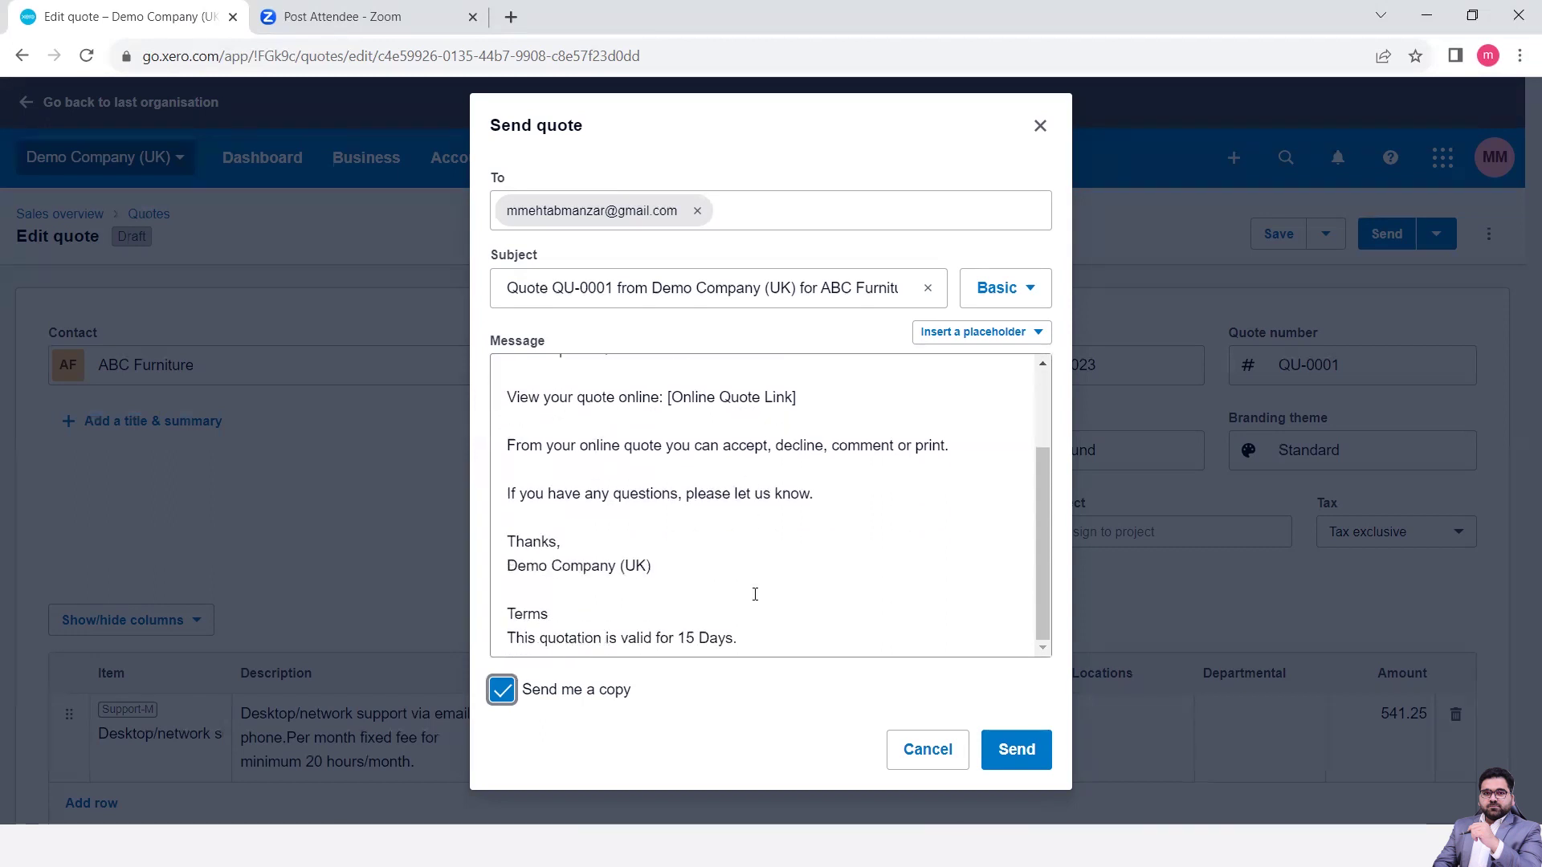
click(1012, 745)
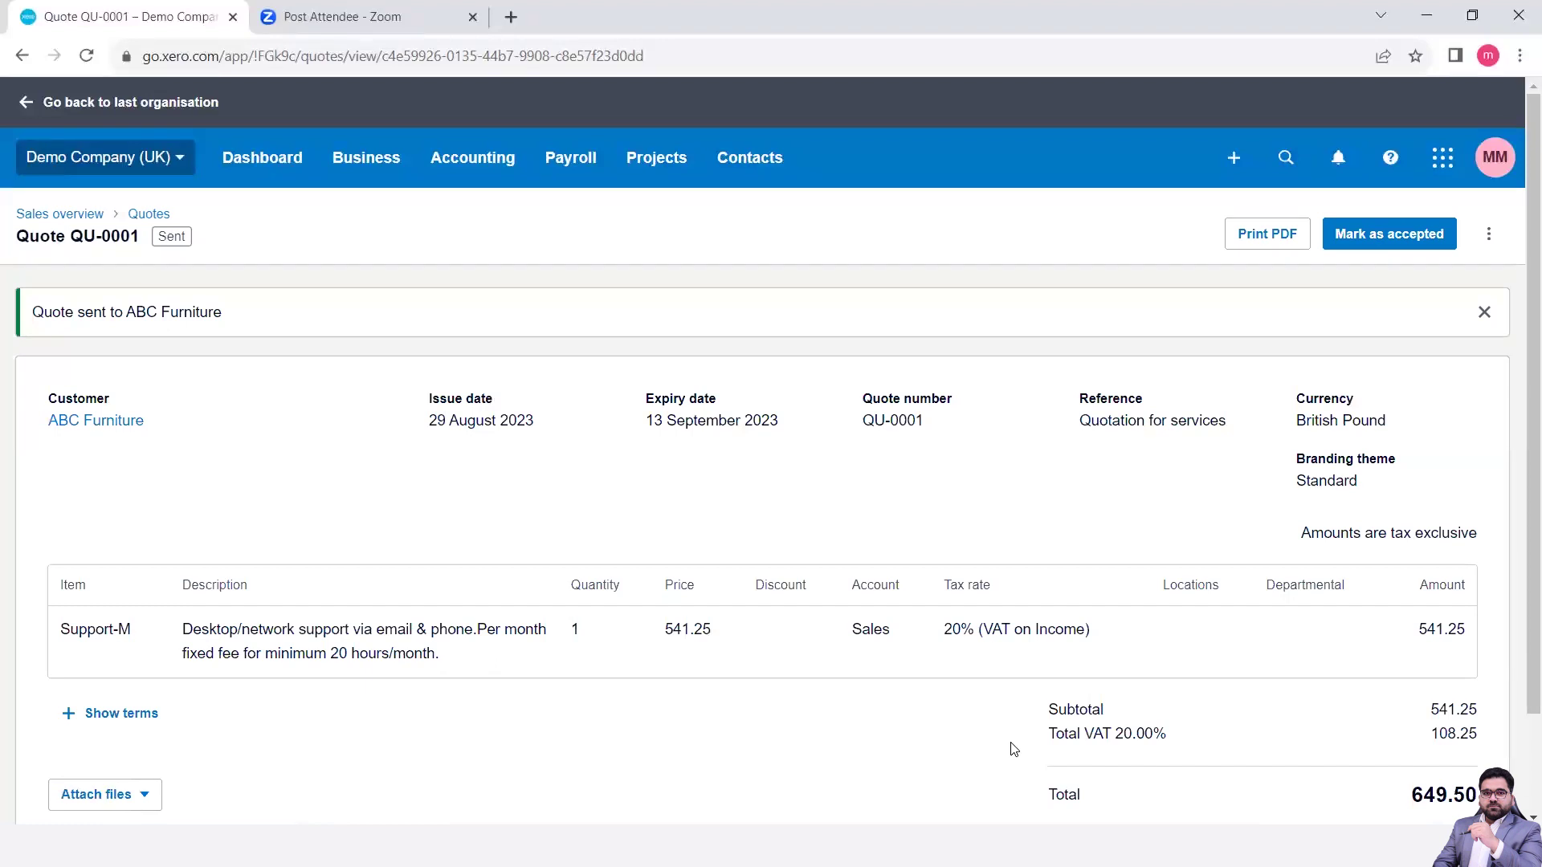
- Open Business > Quotes in a new browser tab and switch to it
scroll(1033, 550, down, 2)
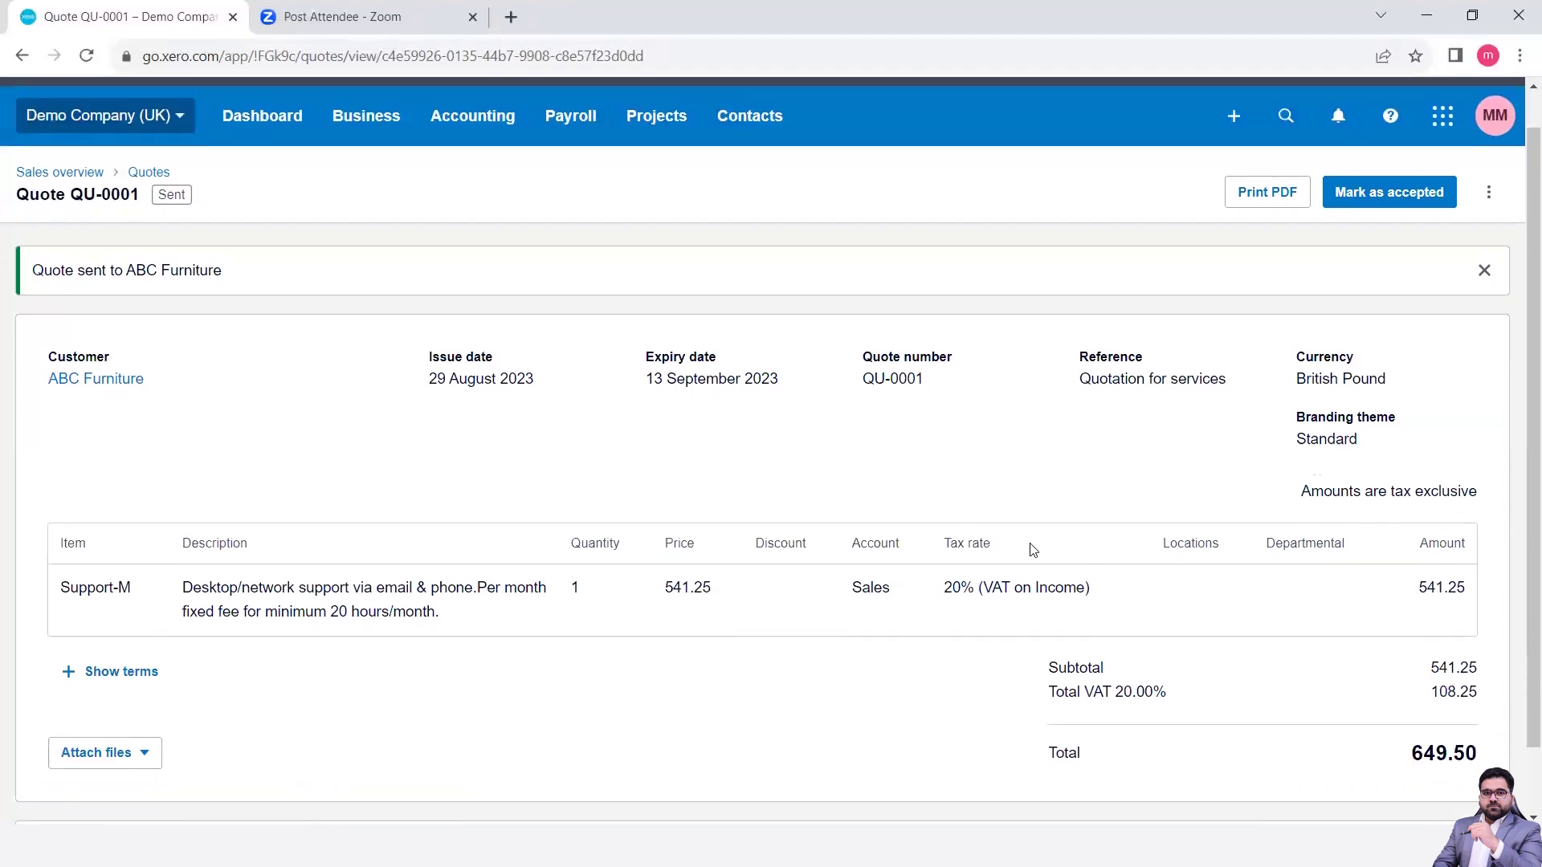
scroll(1031, 546, up, 2)
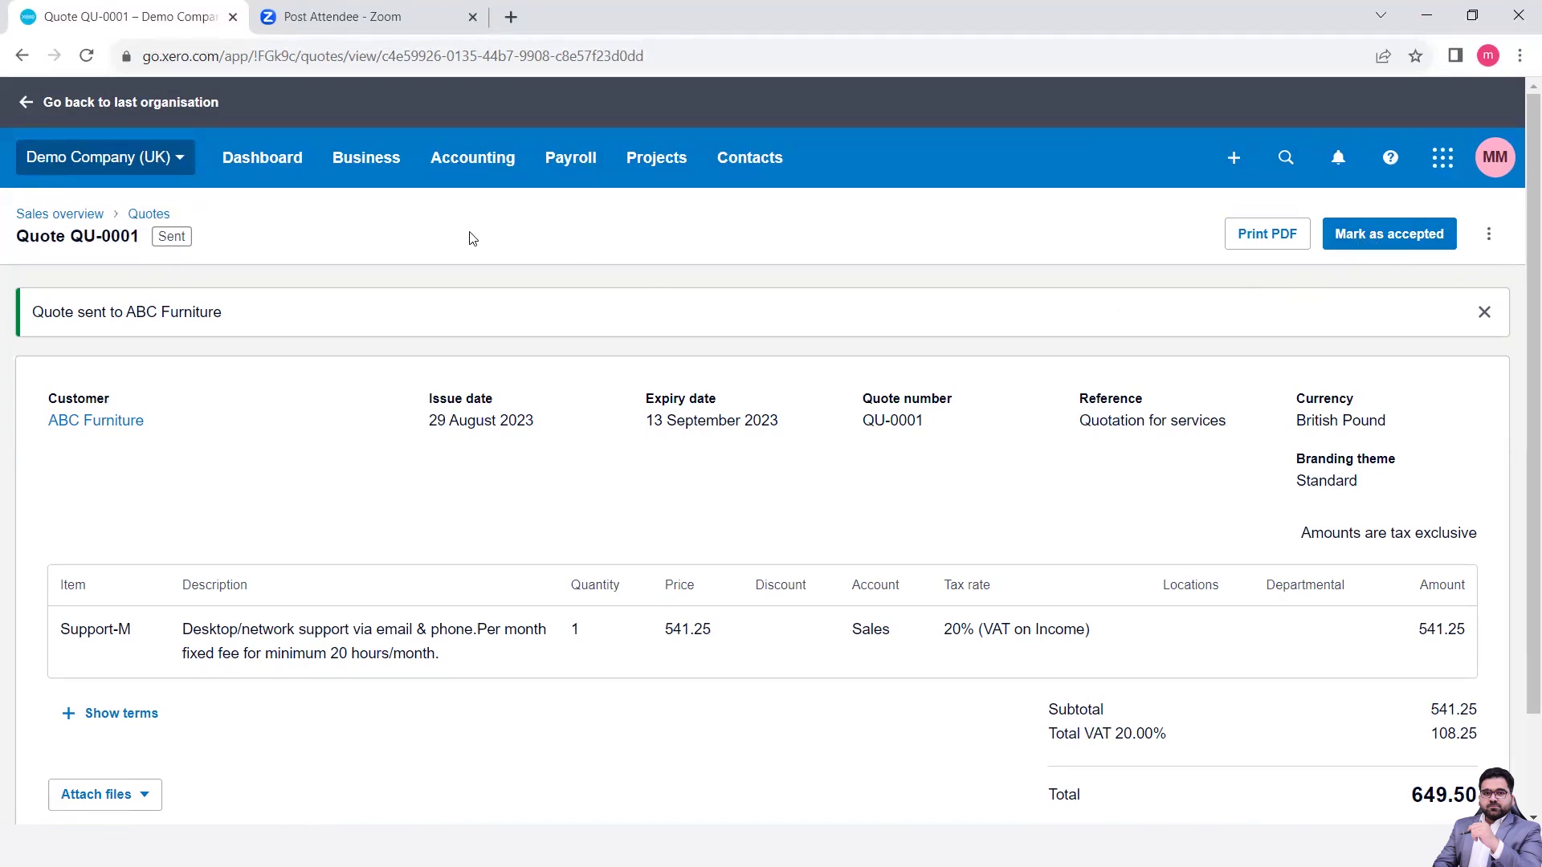
click(355, 176)
right_click(379, 403)
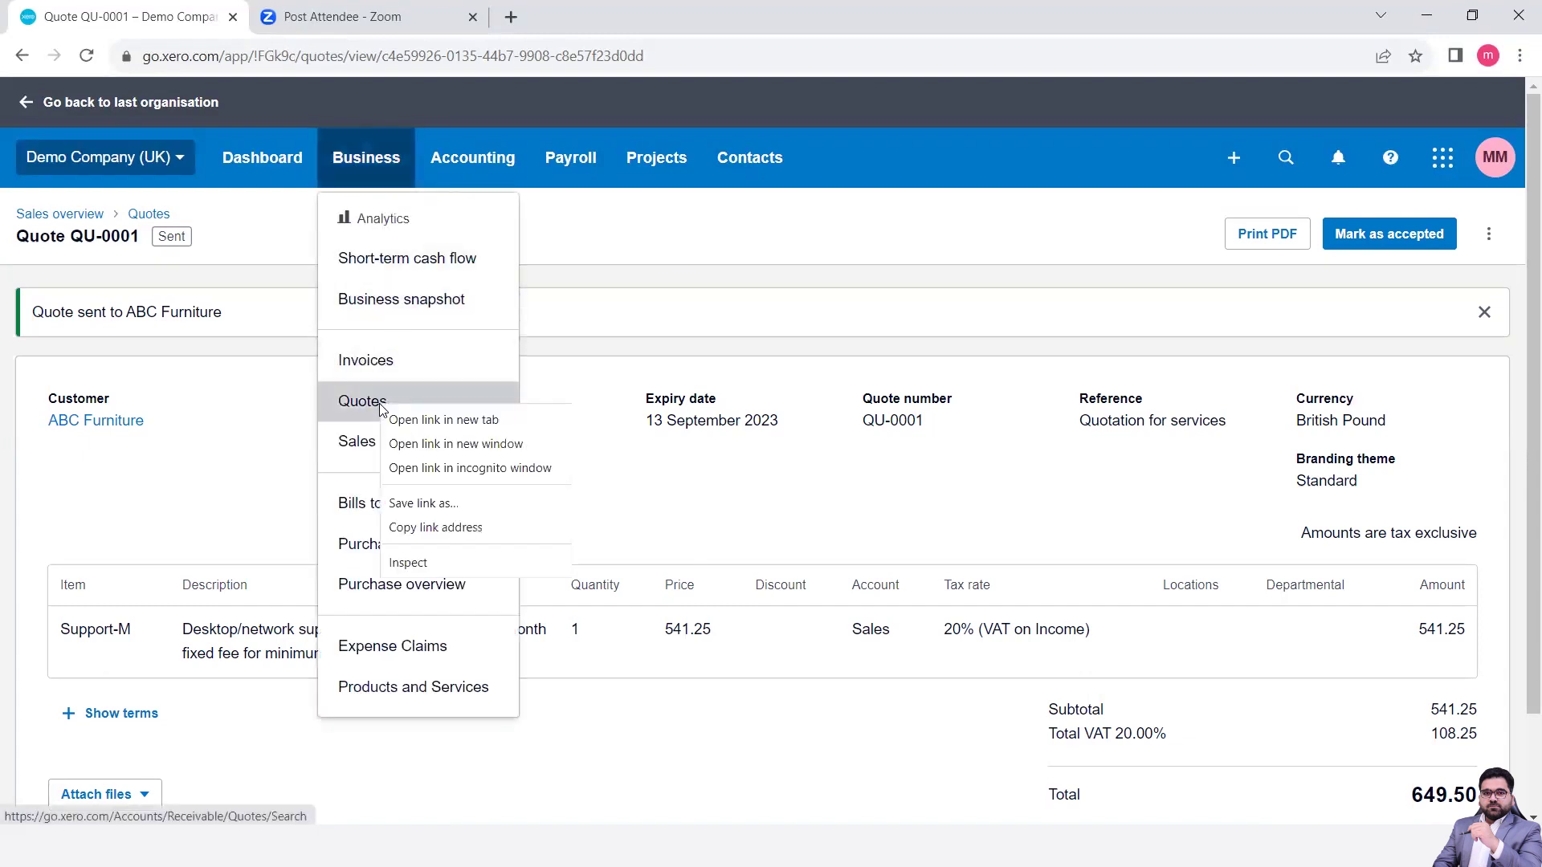
click(444, 420)
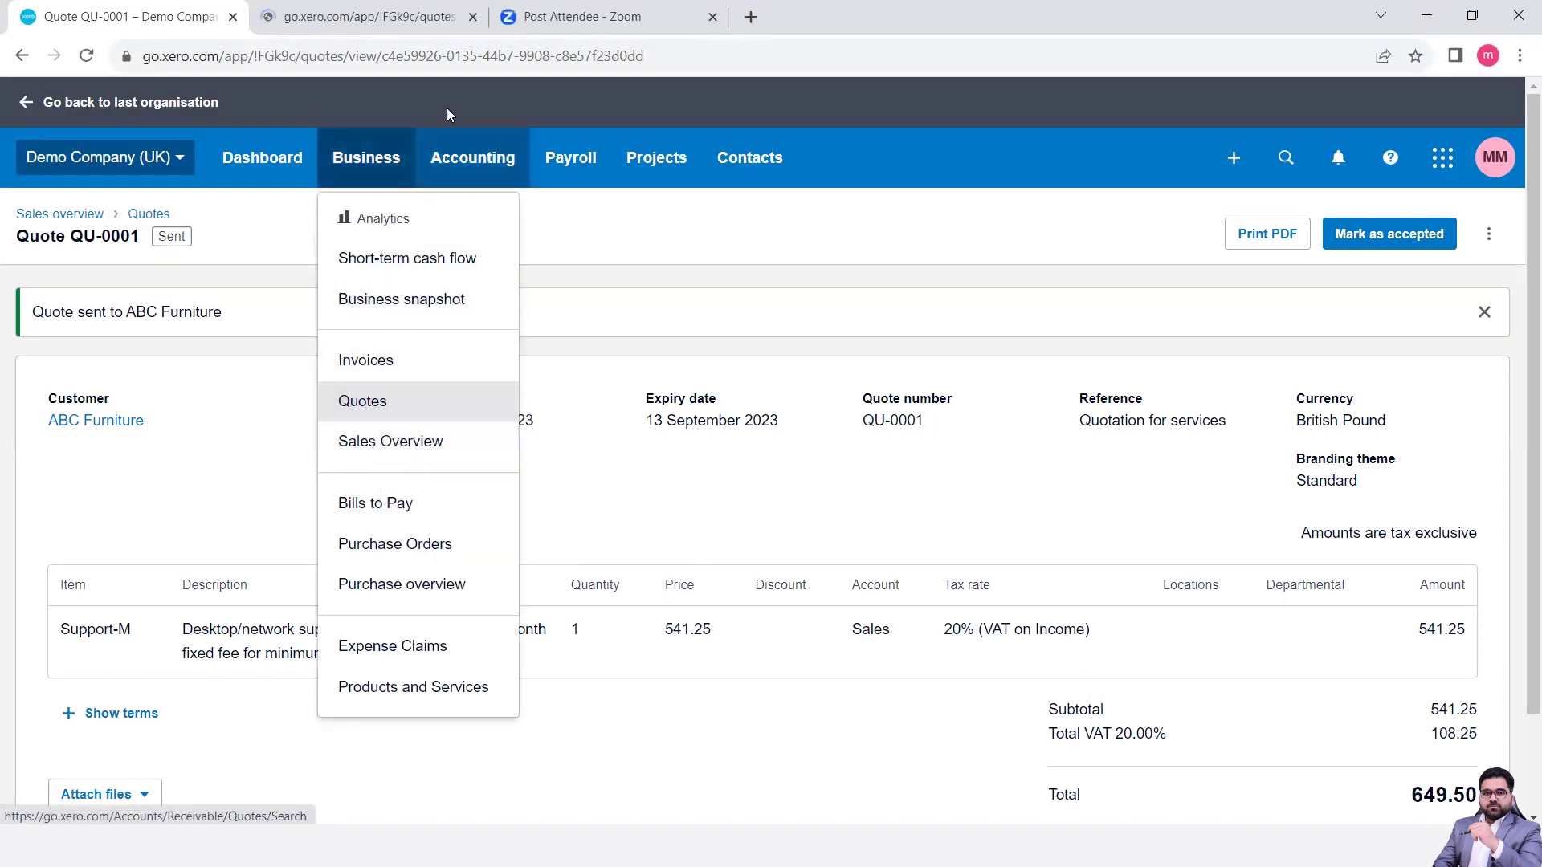
click(391, 17)
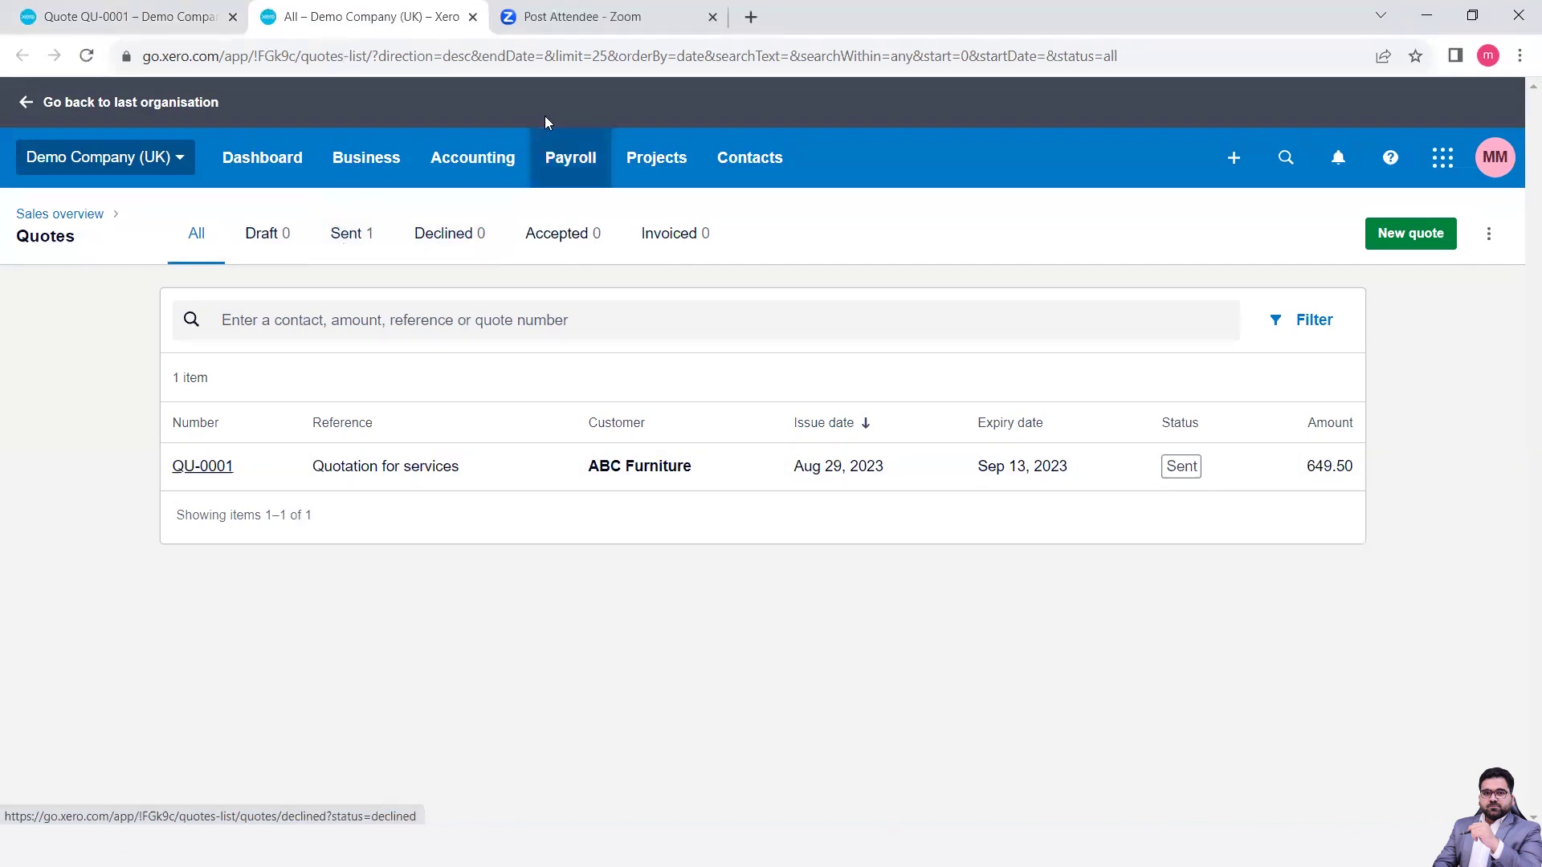
- Go to Gmail and open the Quote QU-0001 email in the Updates category
click(759, 28)
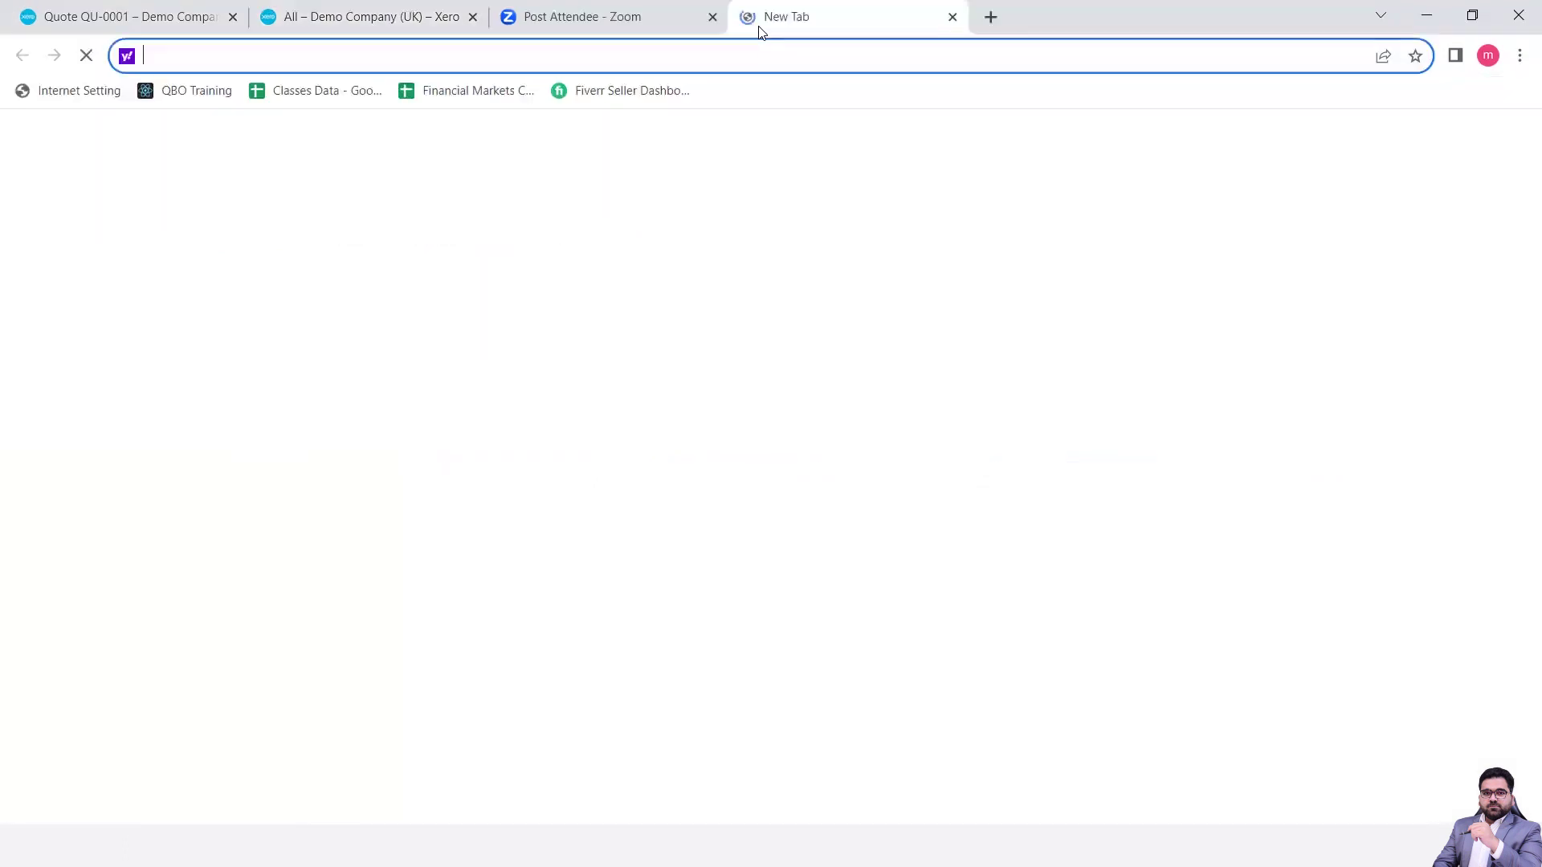
text(gmail)
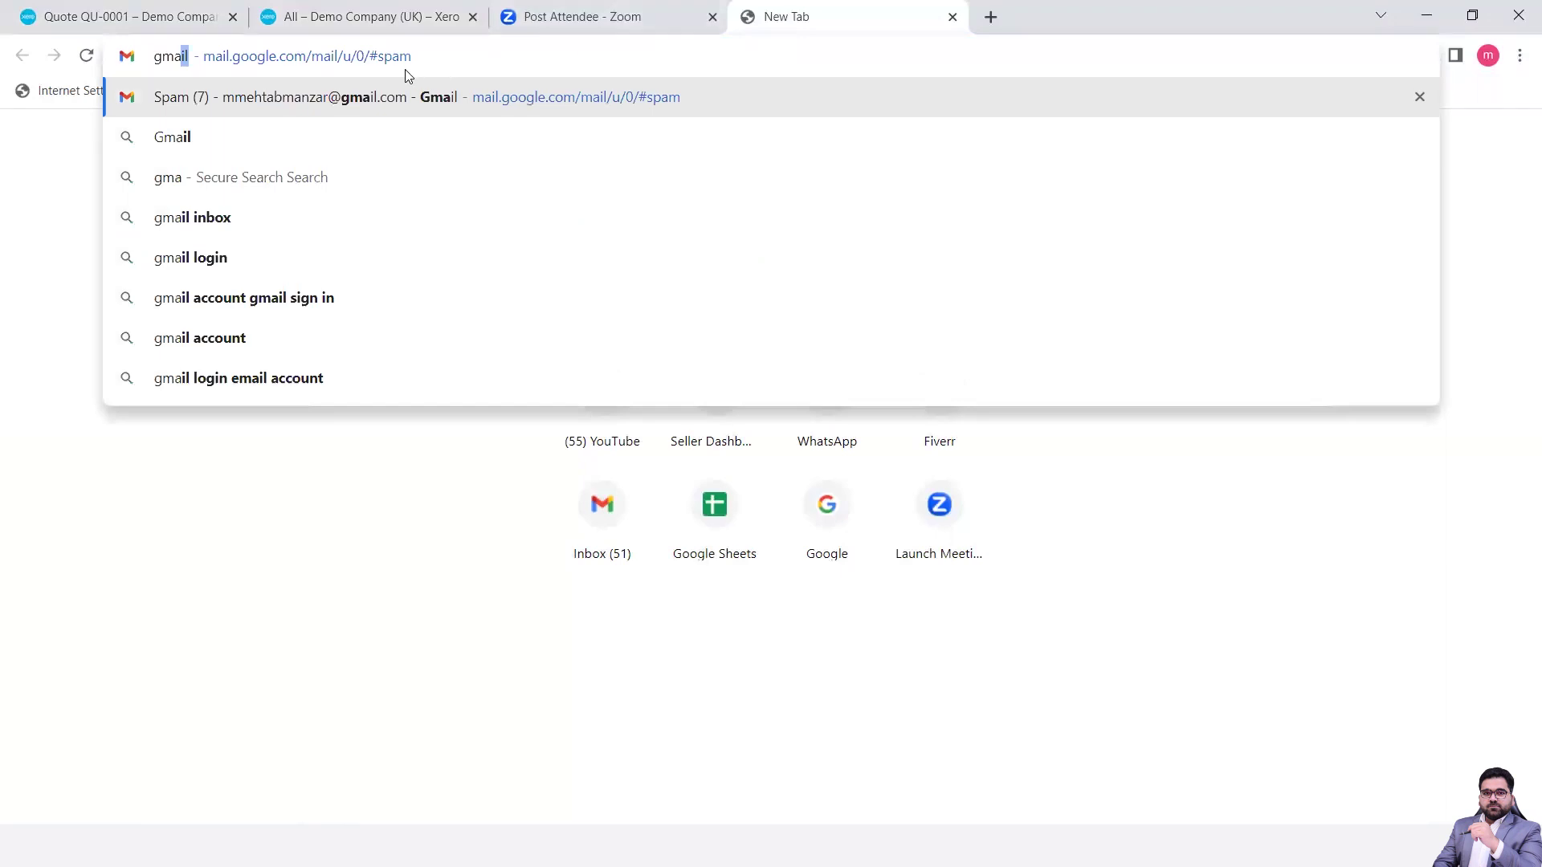
click(383, 99)
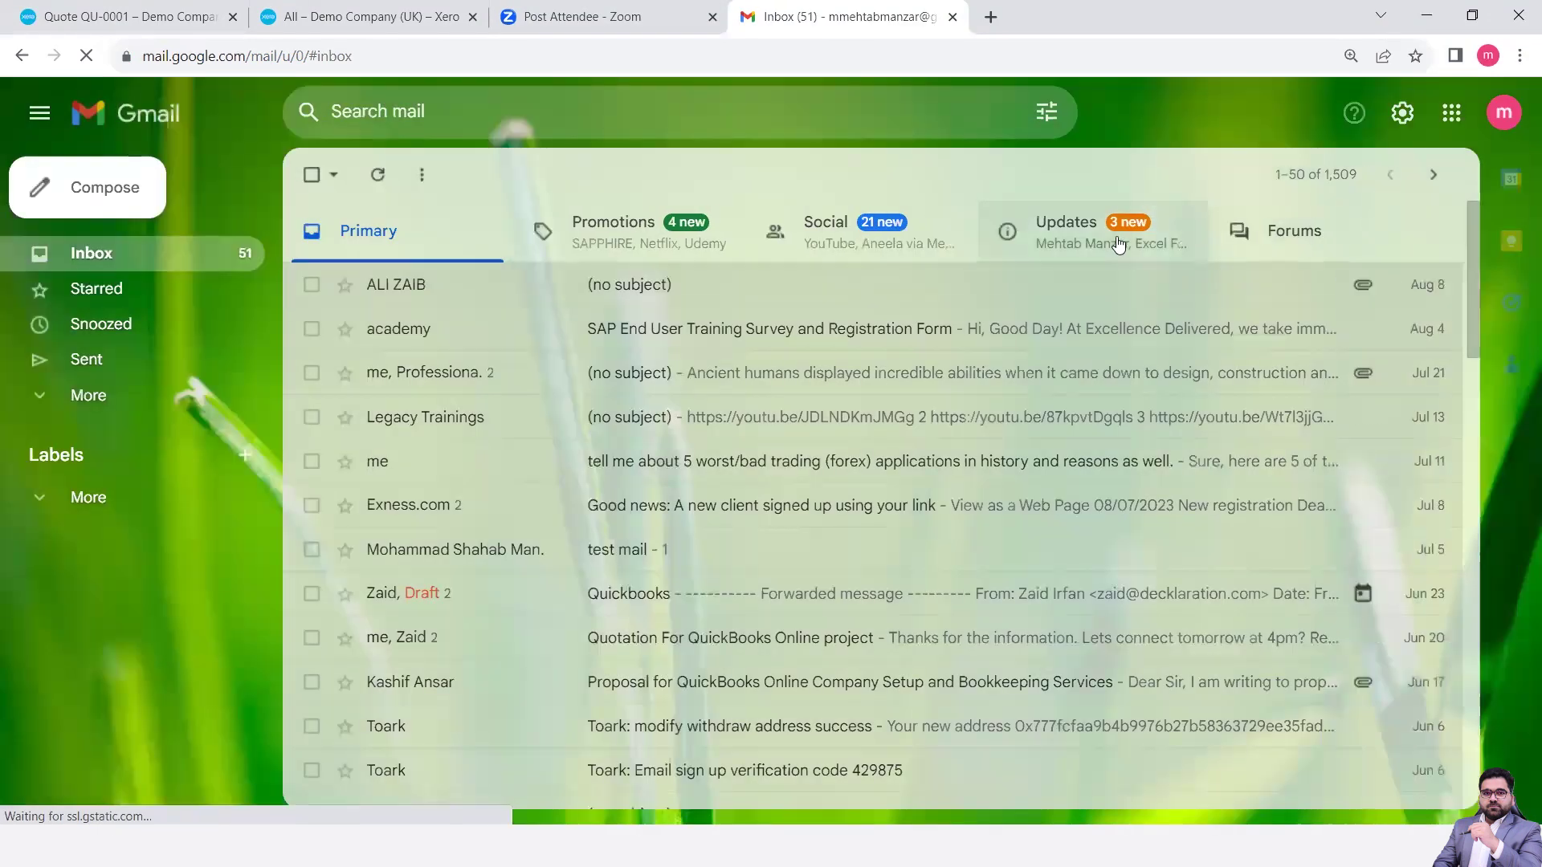
click(1117, 243)
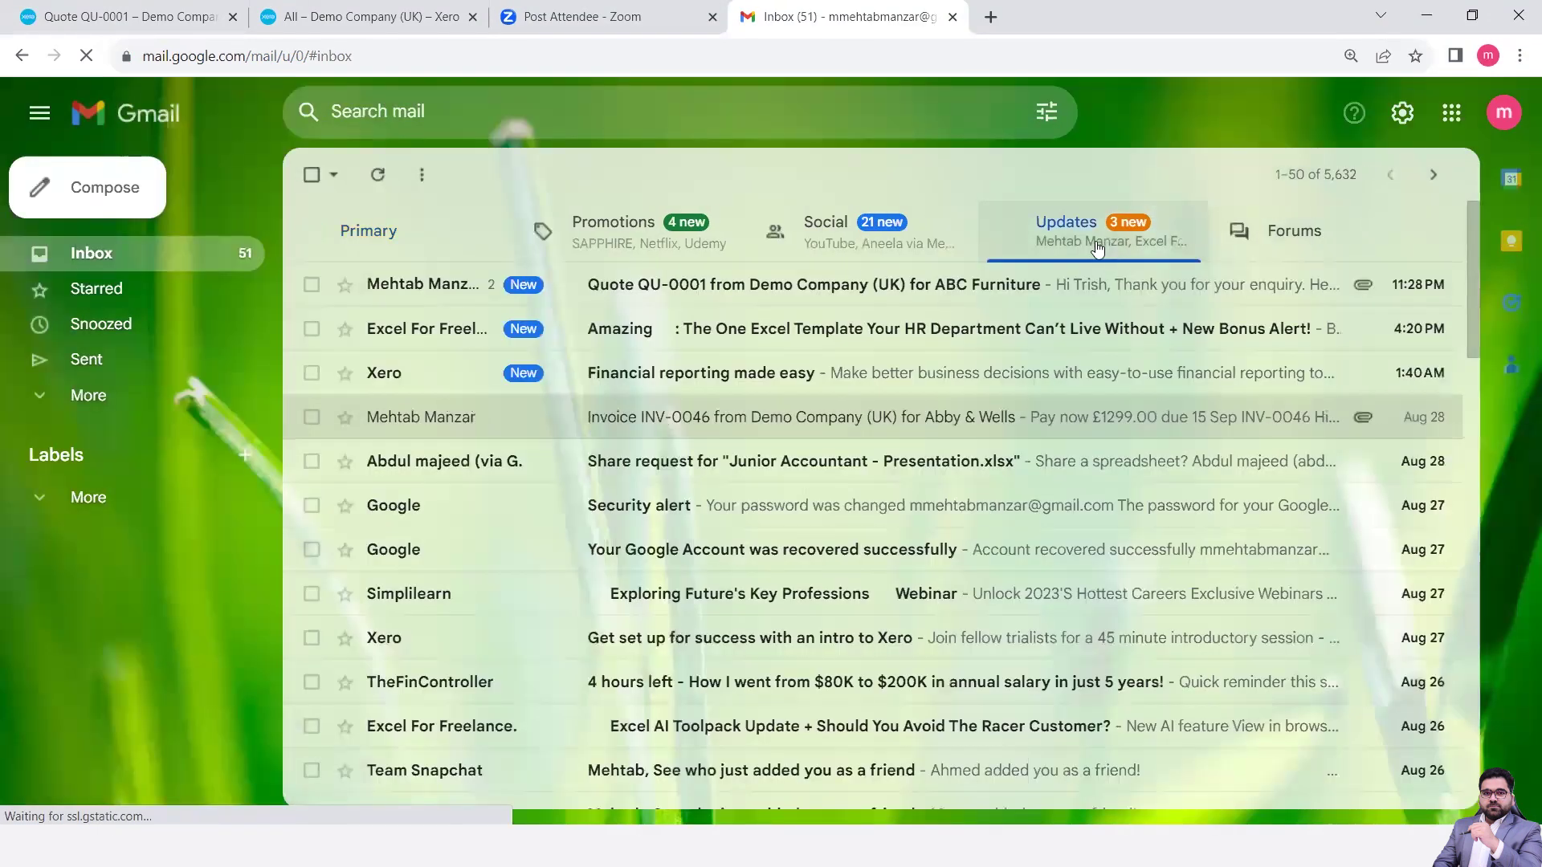
click(745, 298)
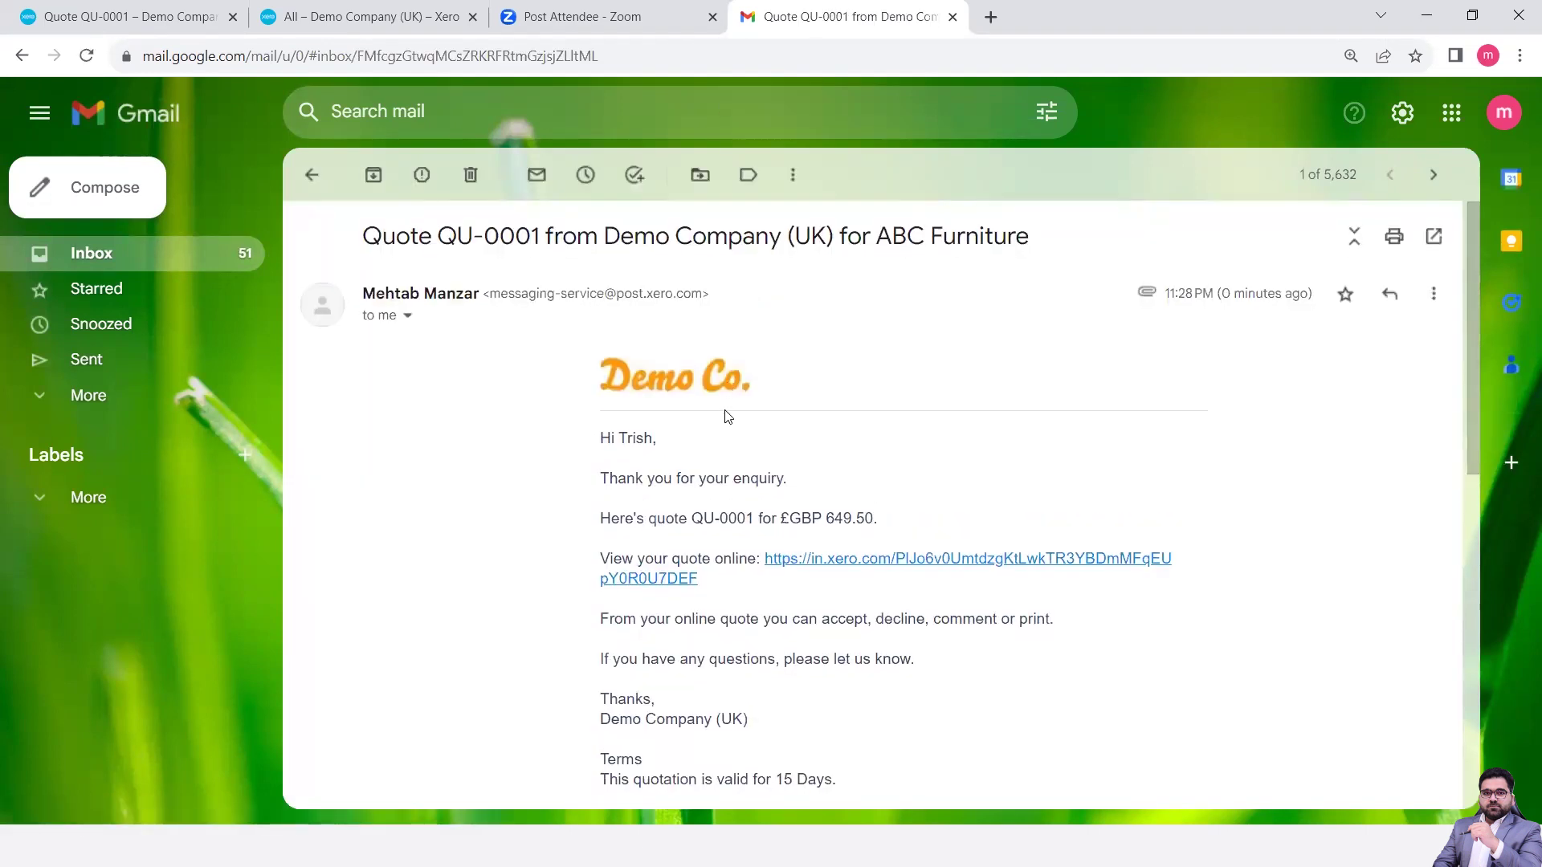
scroll(728, 416, down, 4)
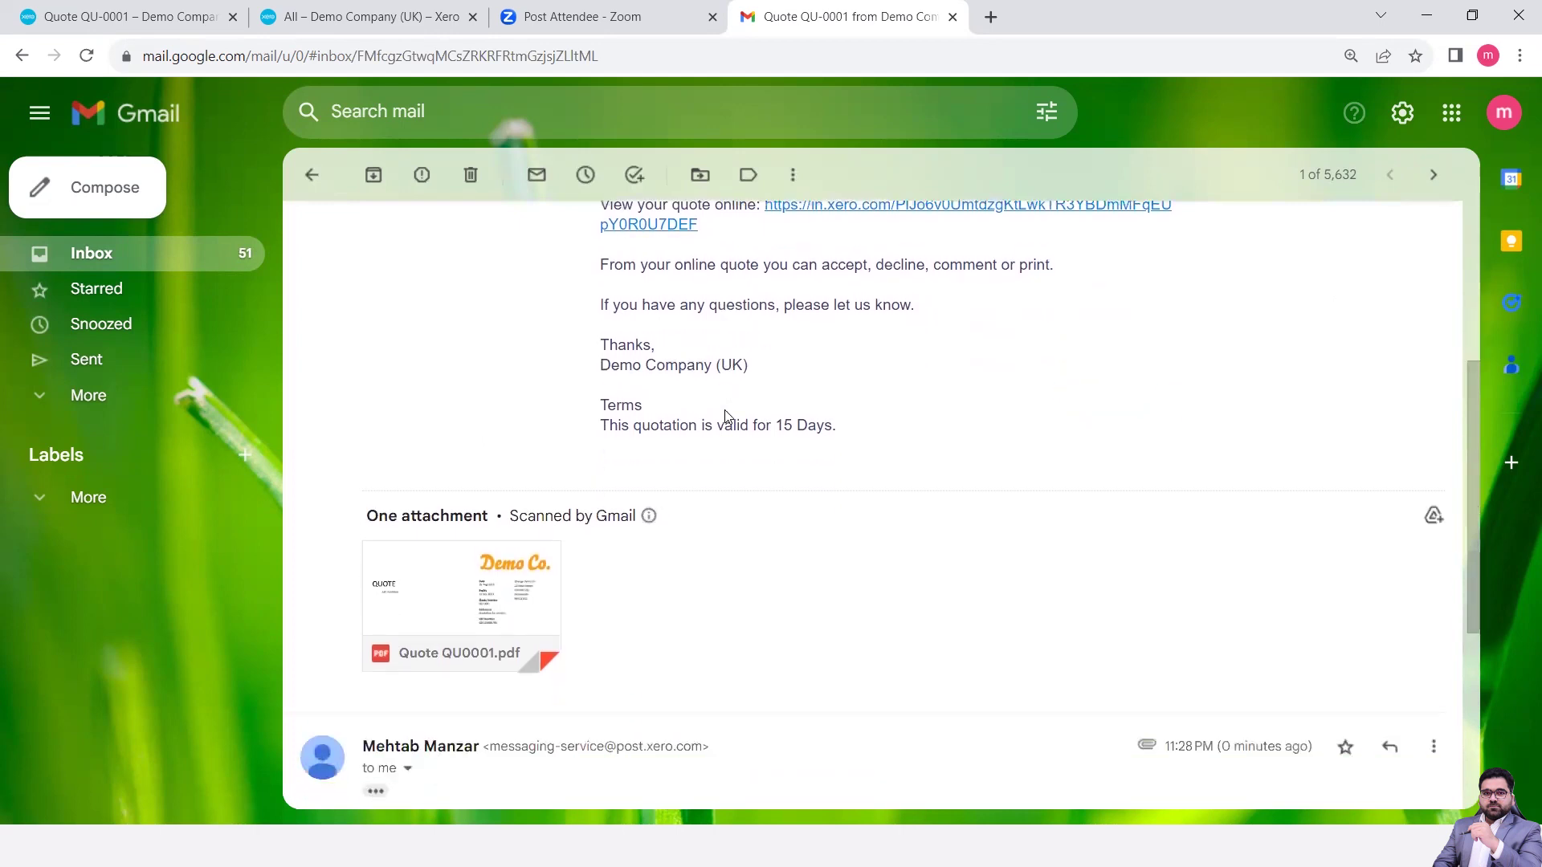
mouse_move(534, 612)
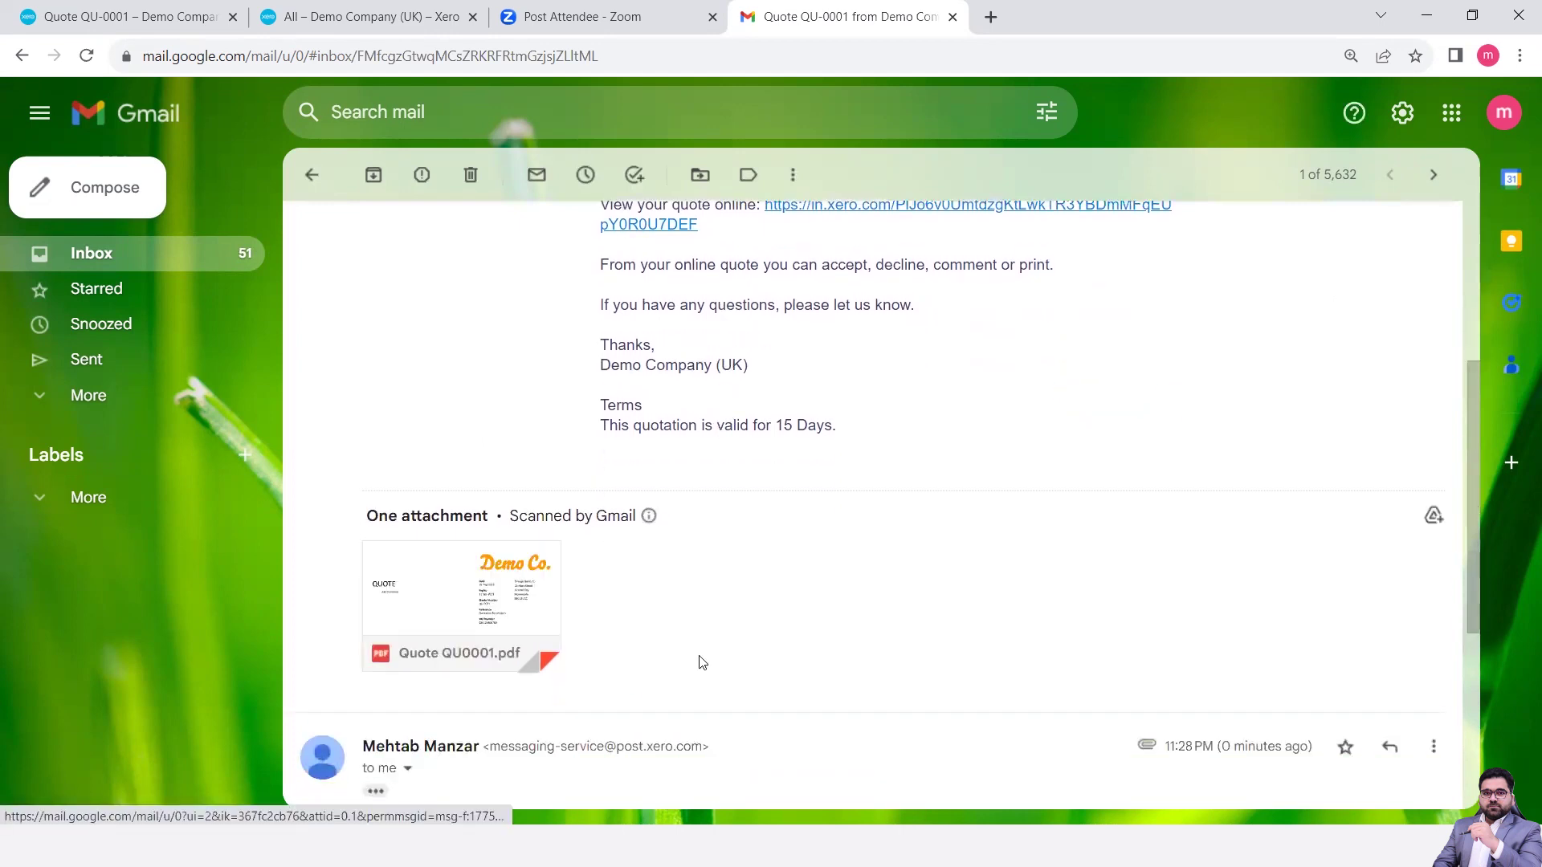
scroll(699, 661, down, 5)
scroll(699, 661, up, 7)
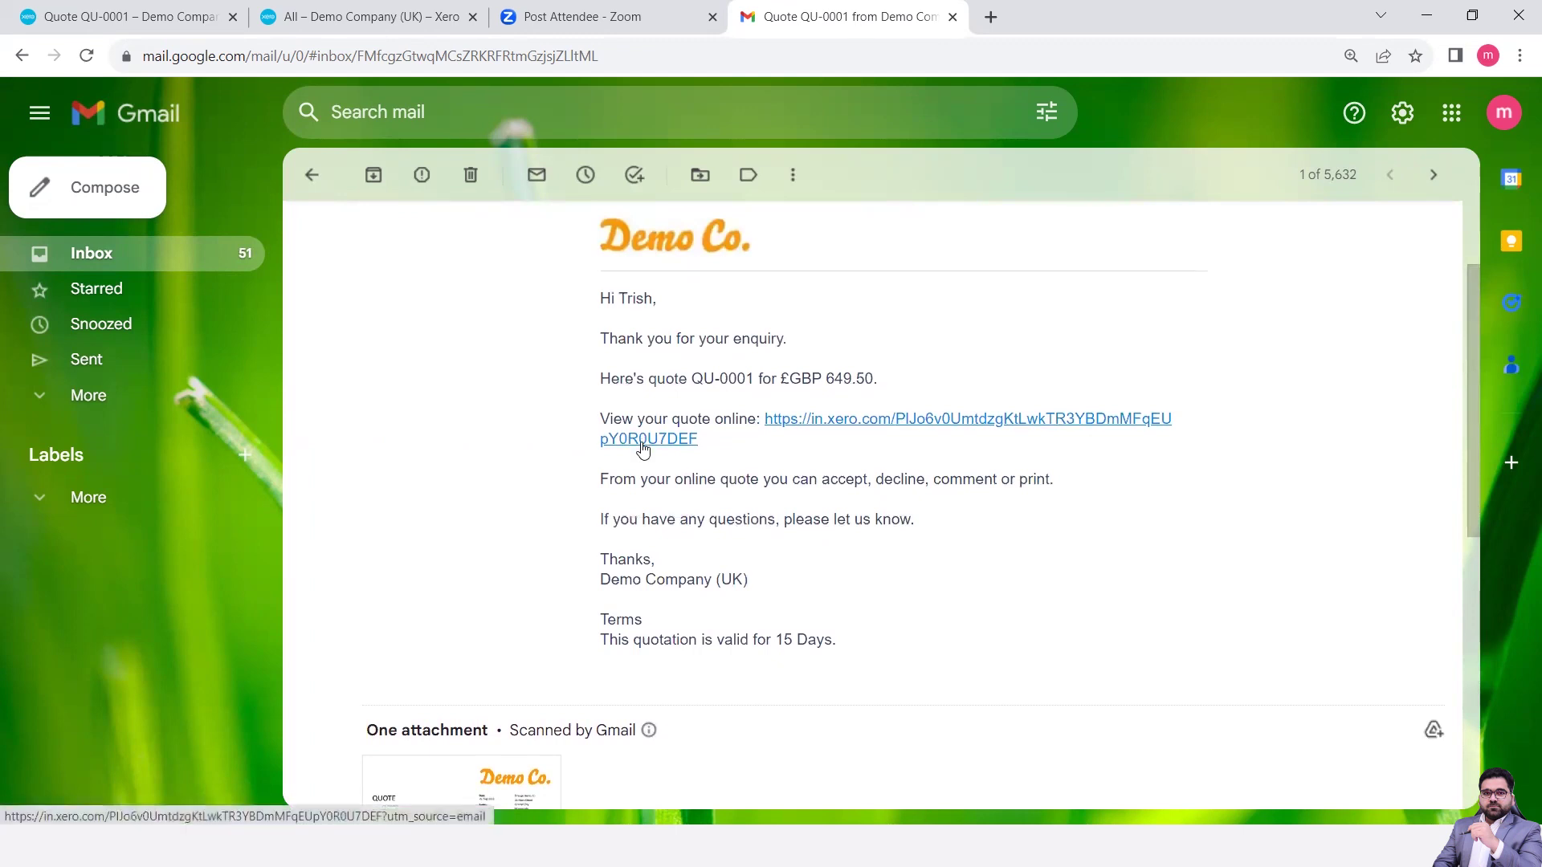
- Find the Quote QU-0001 email again under All Mail and expand its message body
click(124, 402)
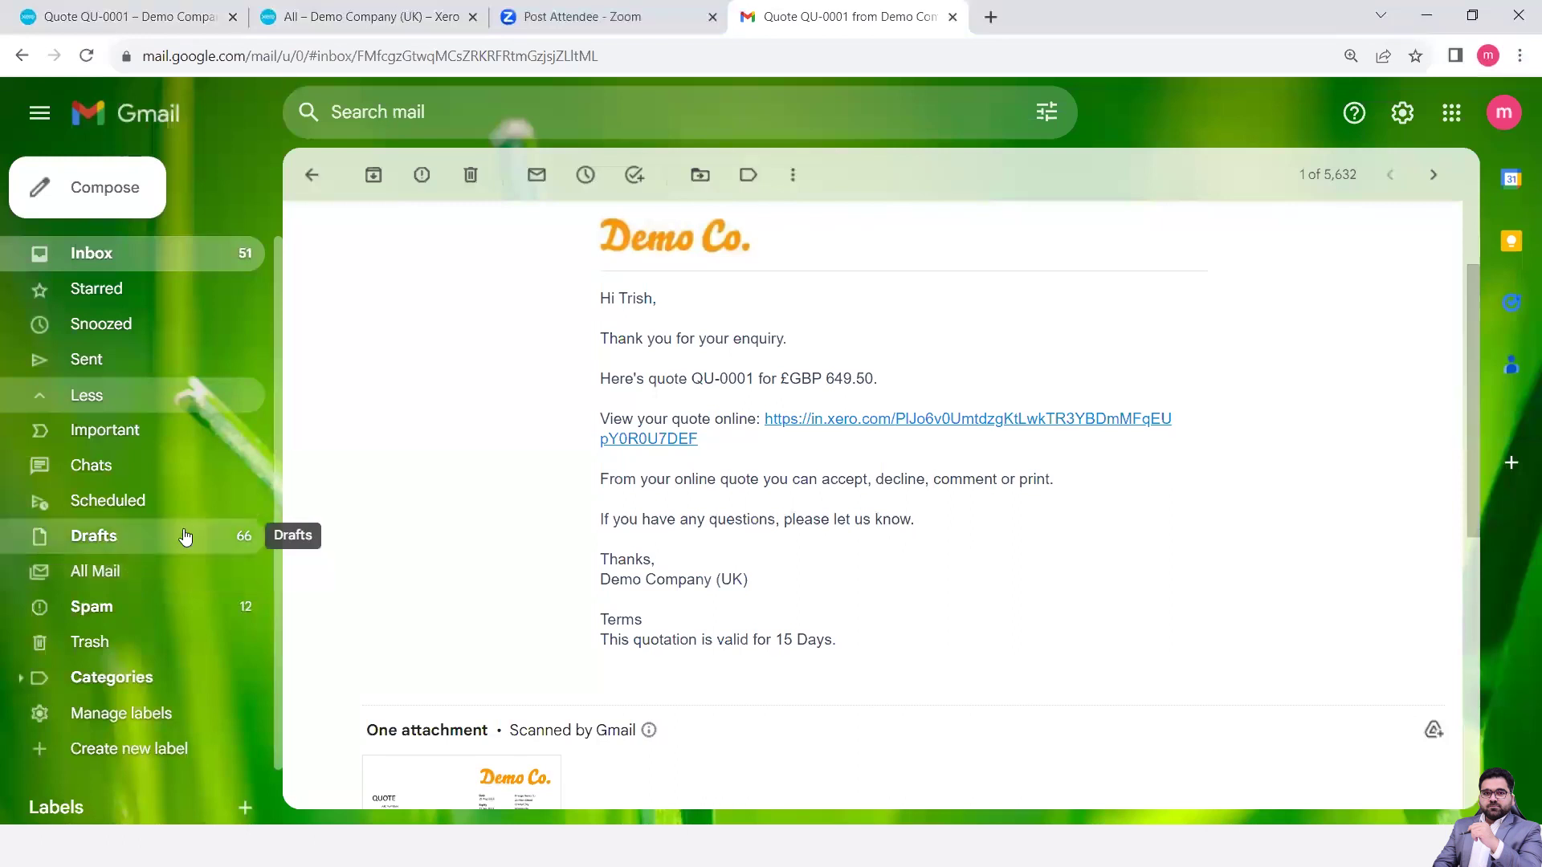
click(117, 604)
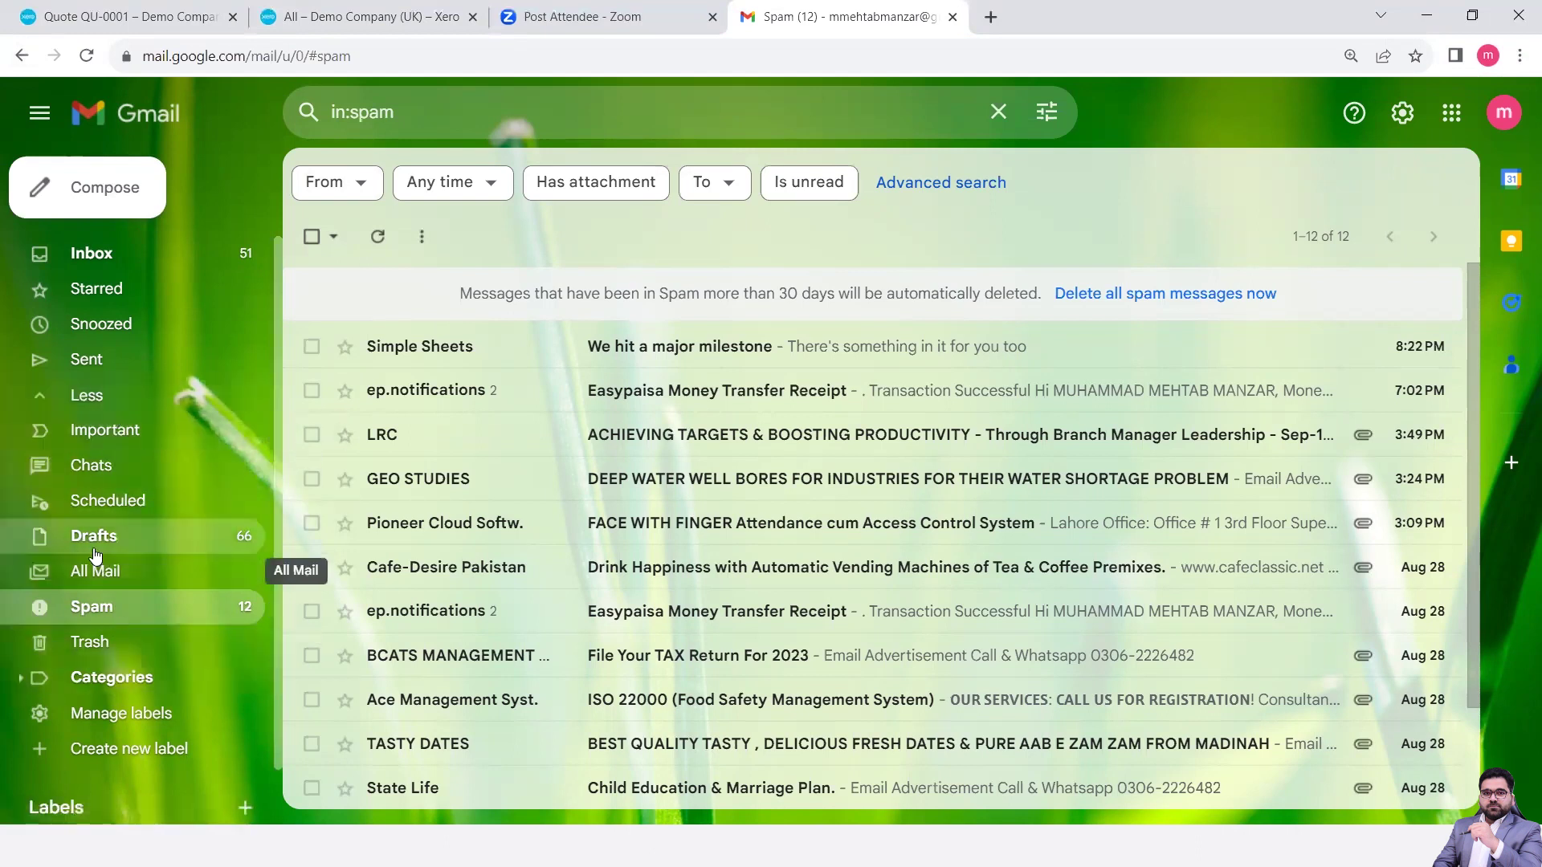
click(104, 572)
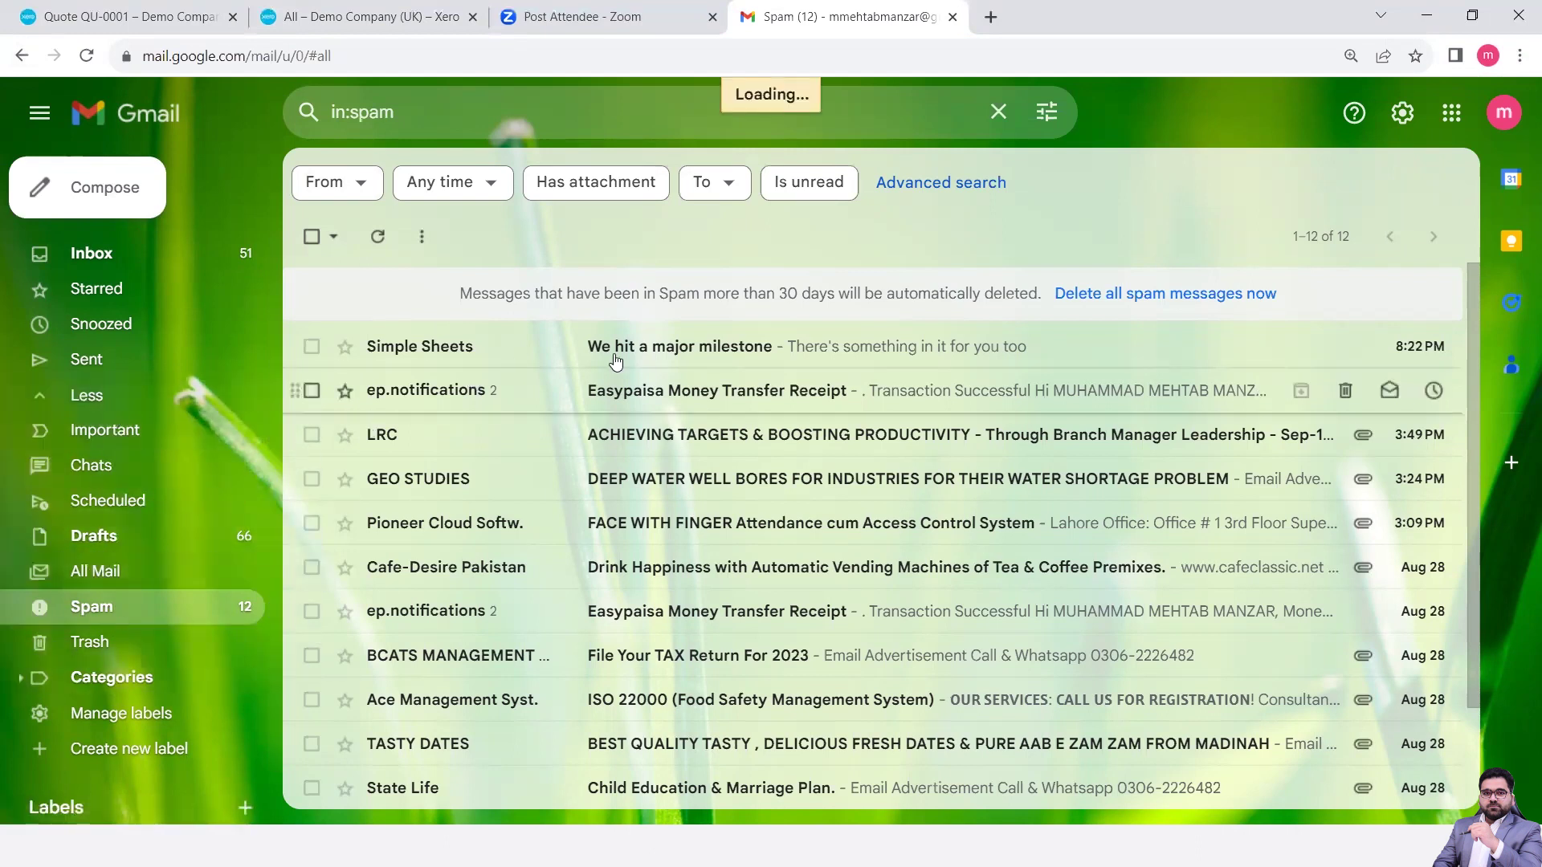
click(608, 286)
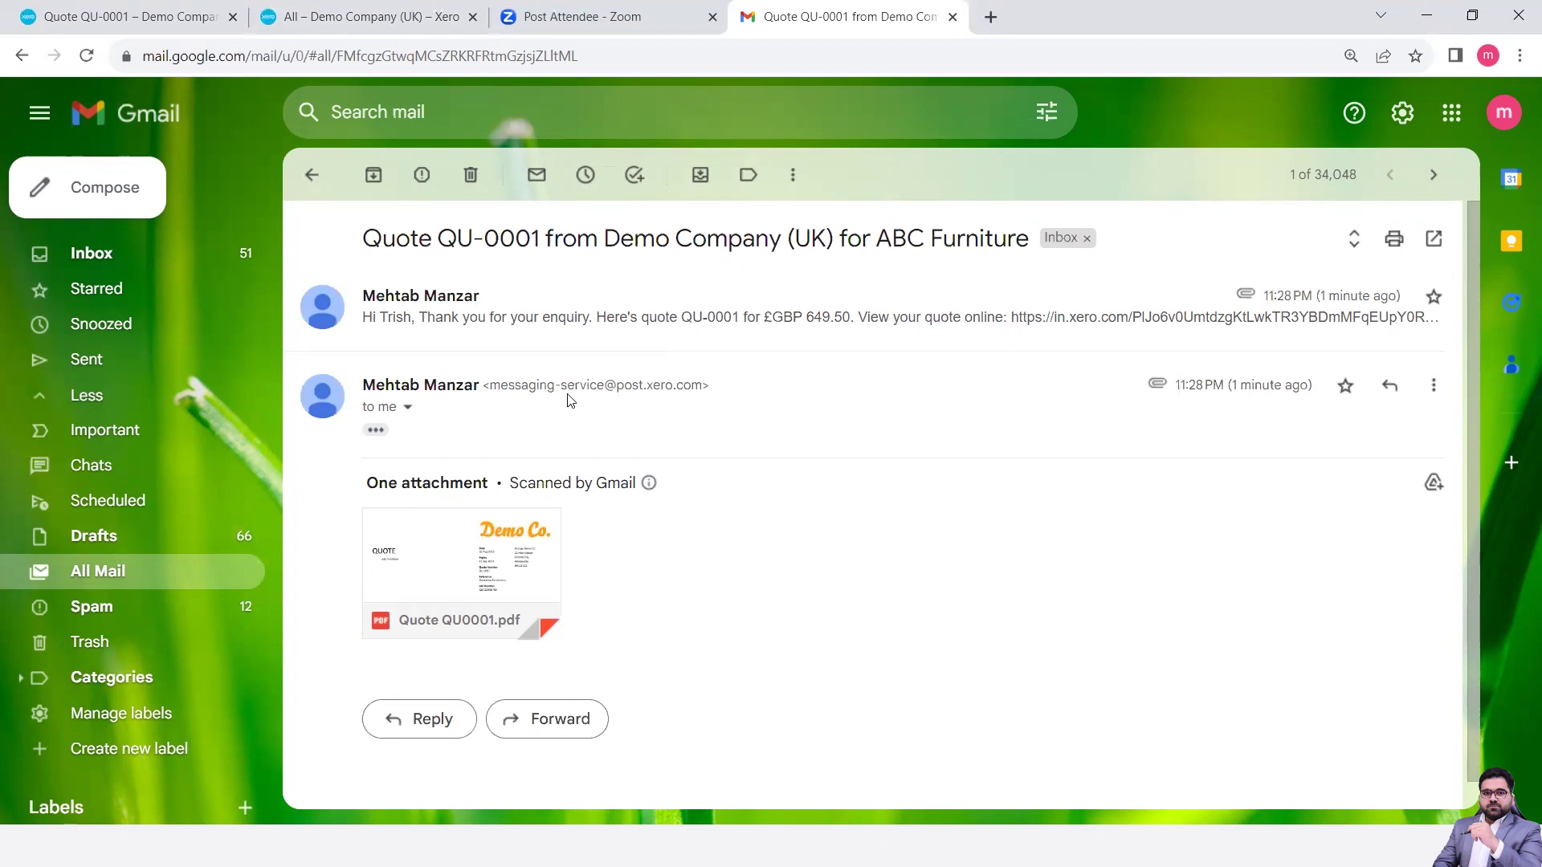
click(778, 306)
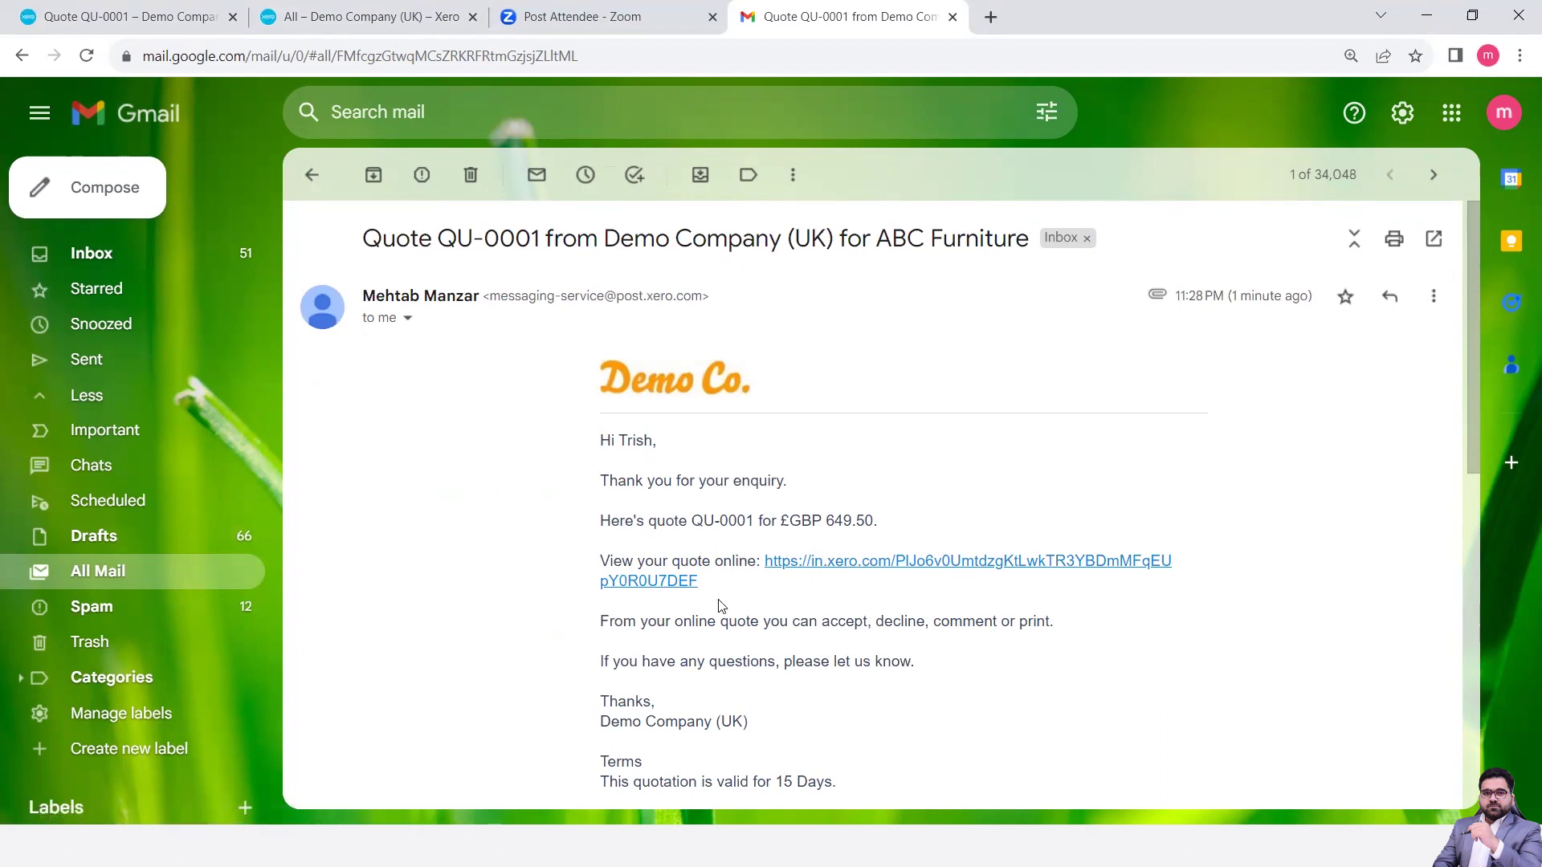
scroll(721, 607, down, 3)
scroll(720, 607, up, 2)
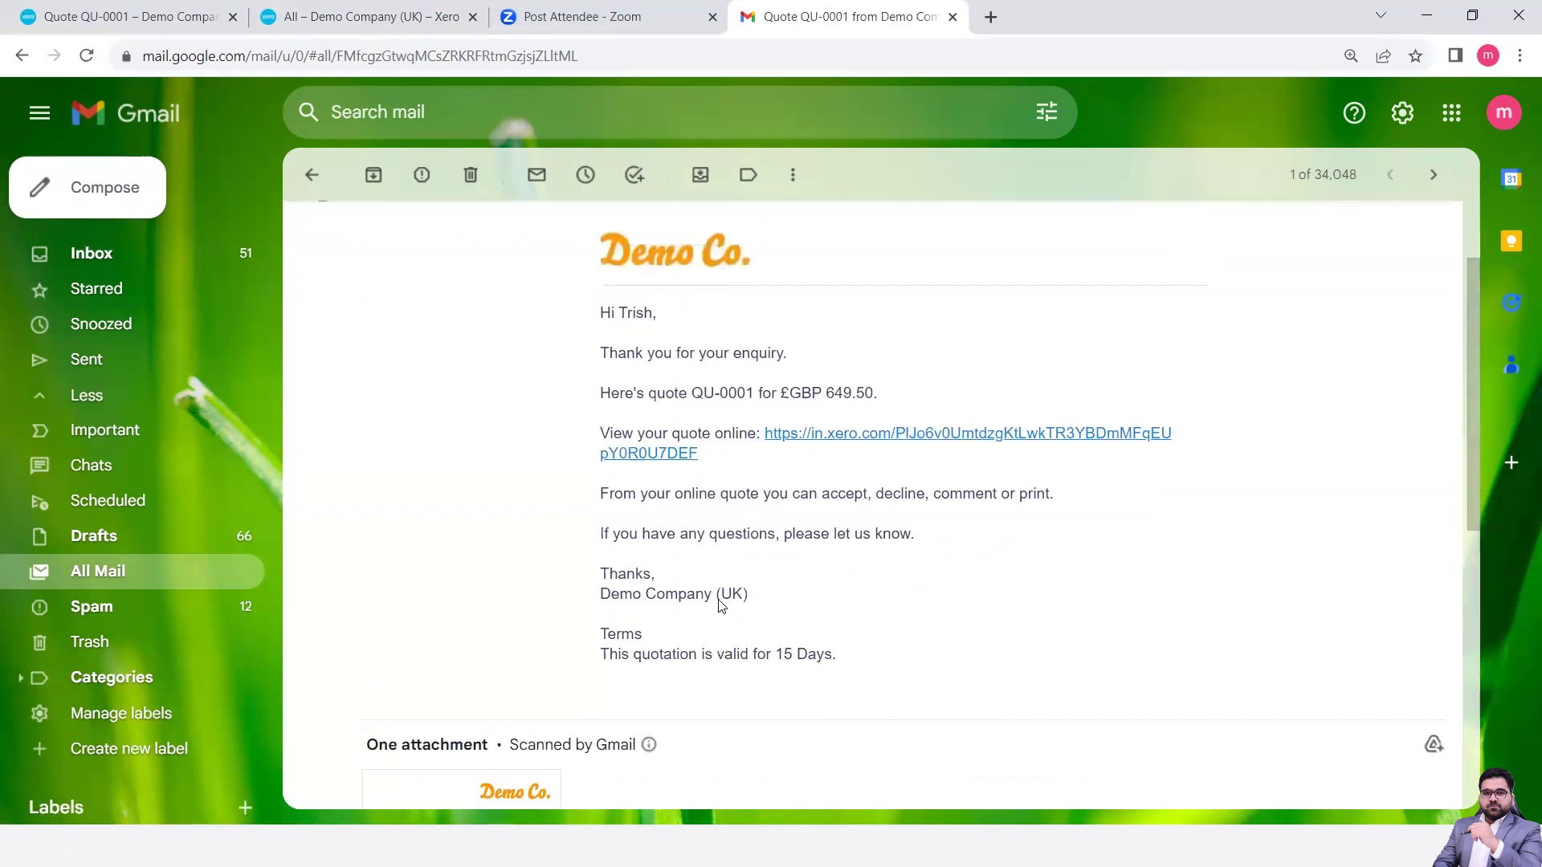
- View quote QU-0001 online and accept it as the customer for 649.50 GBP
click(901, 477)
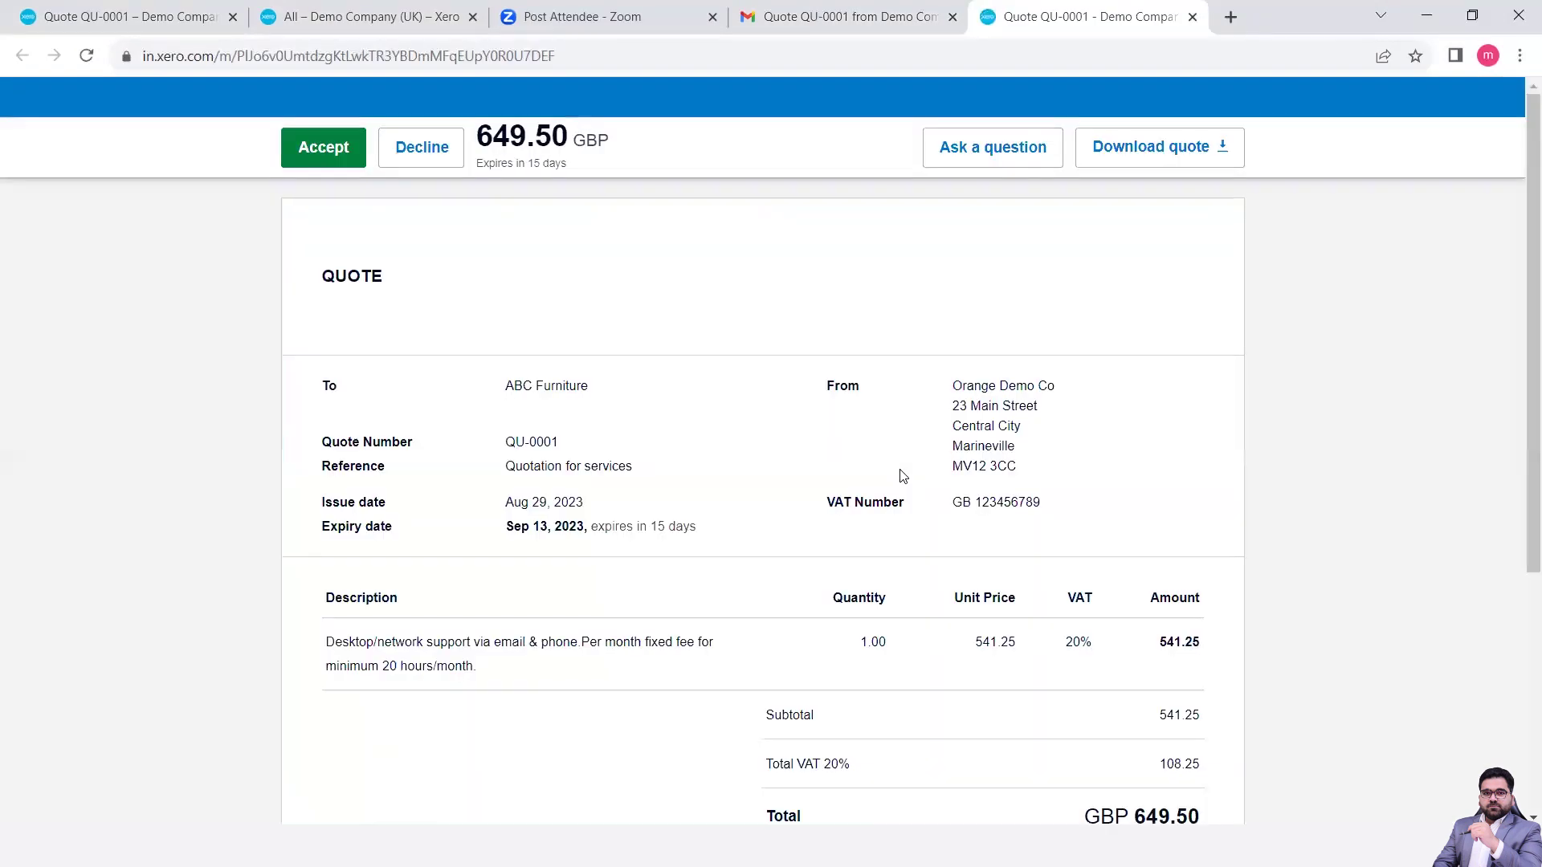
scroll(930, 480, down, 1)
scroll(930, 481, up, 1)
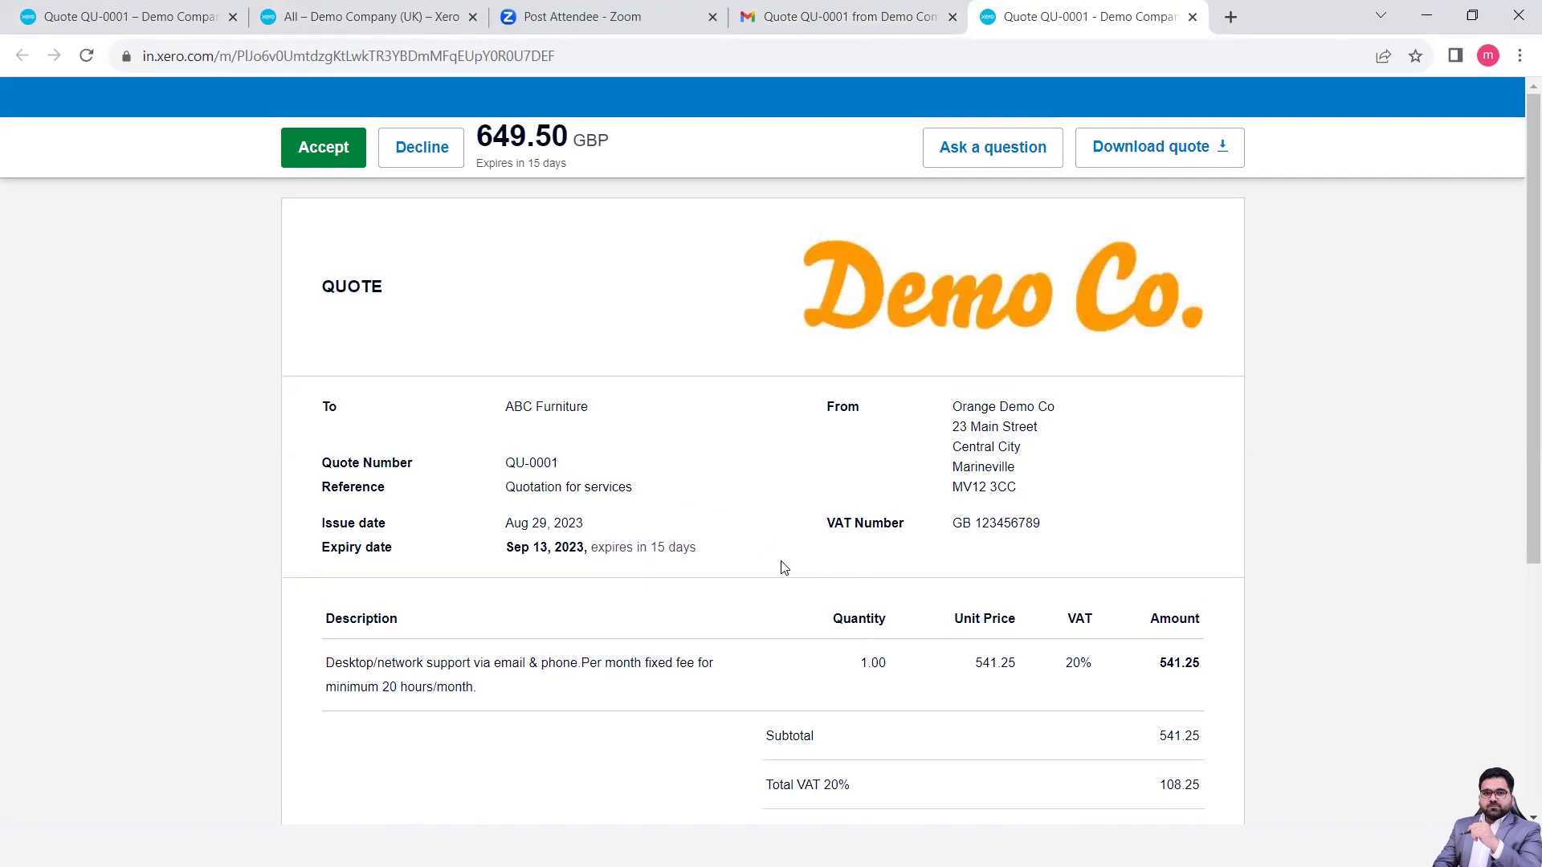
scroll(785, 568, down, 2)
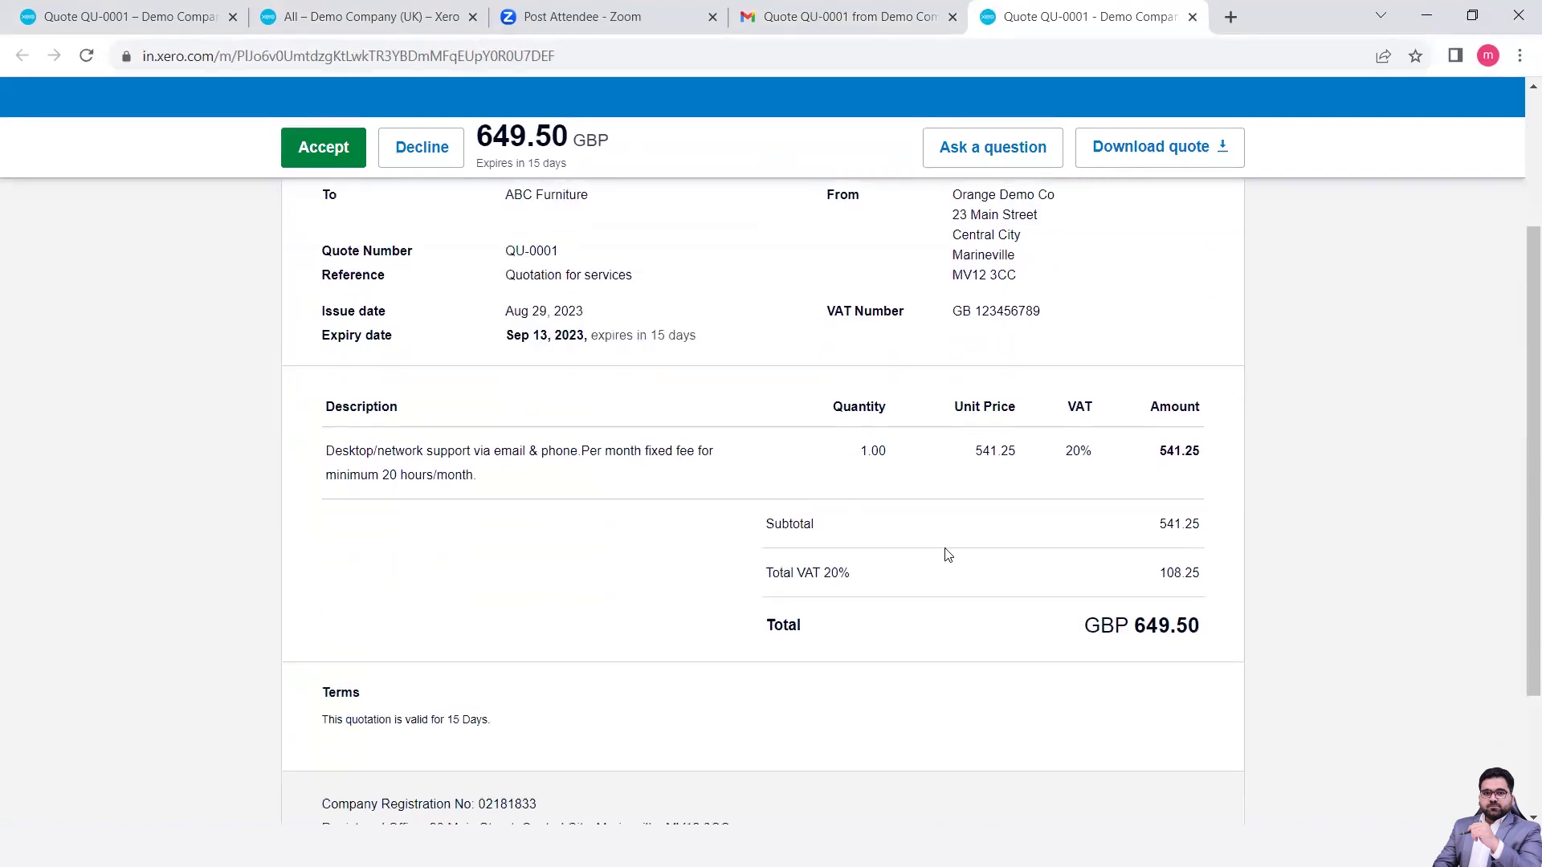
scroll(1076, 626, down, 1)
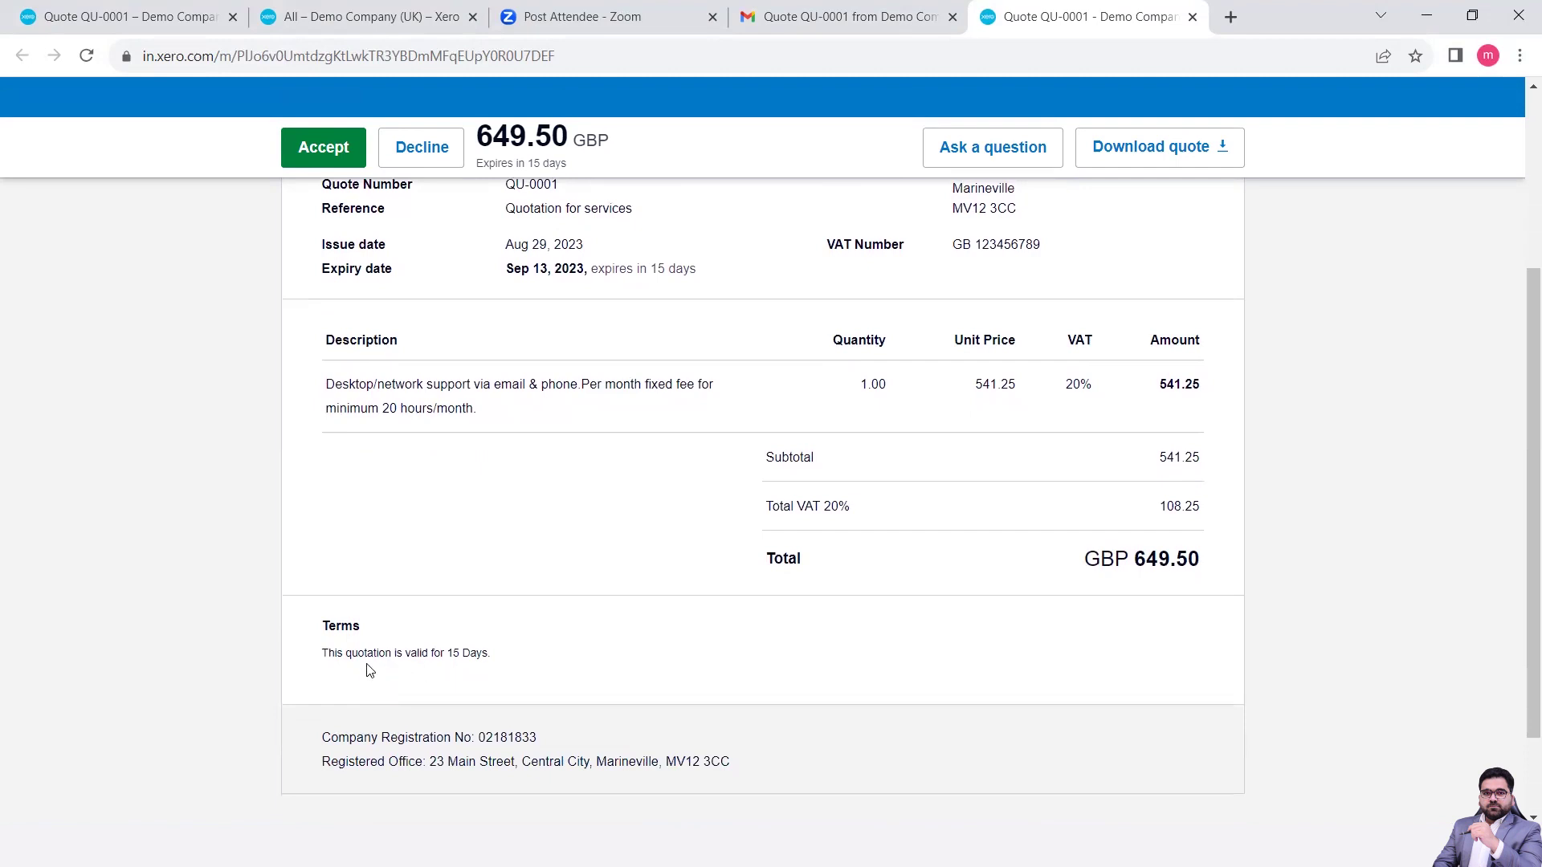
scroll(492, 659, up, 3)
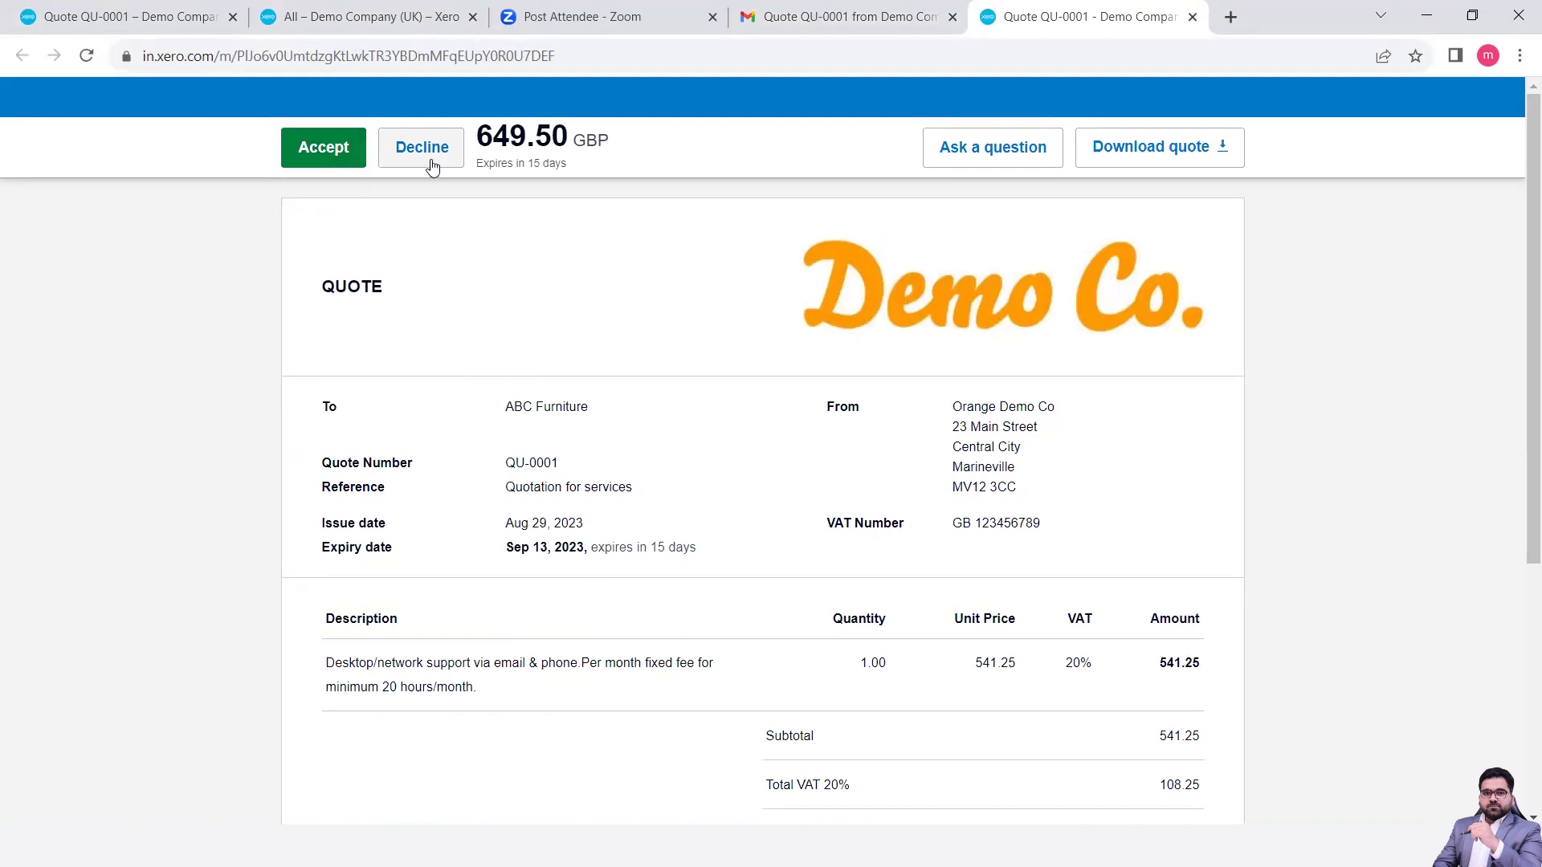
click(332, 152)
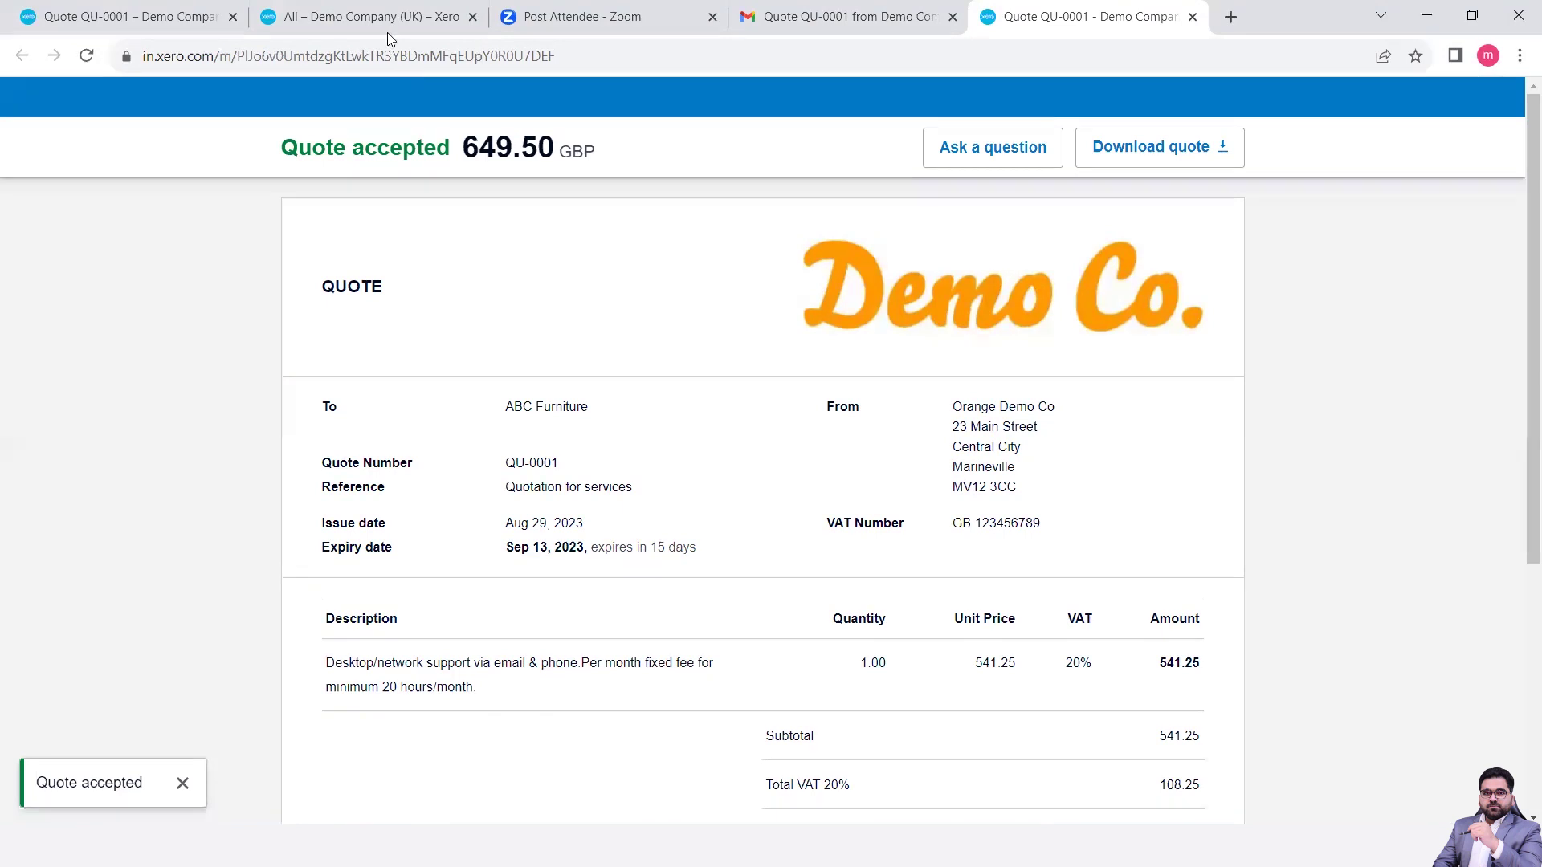
click(147, 22)
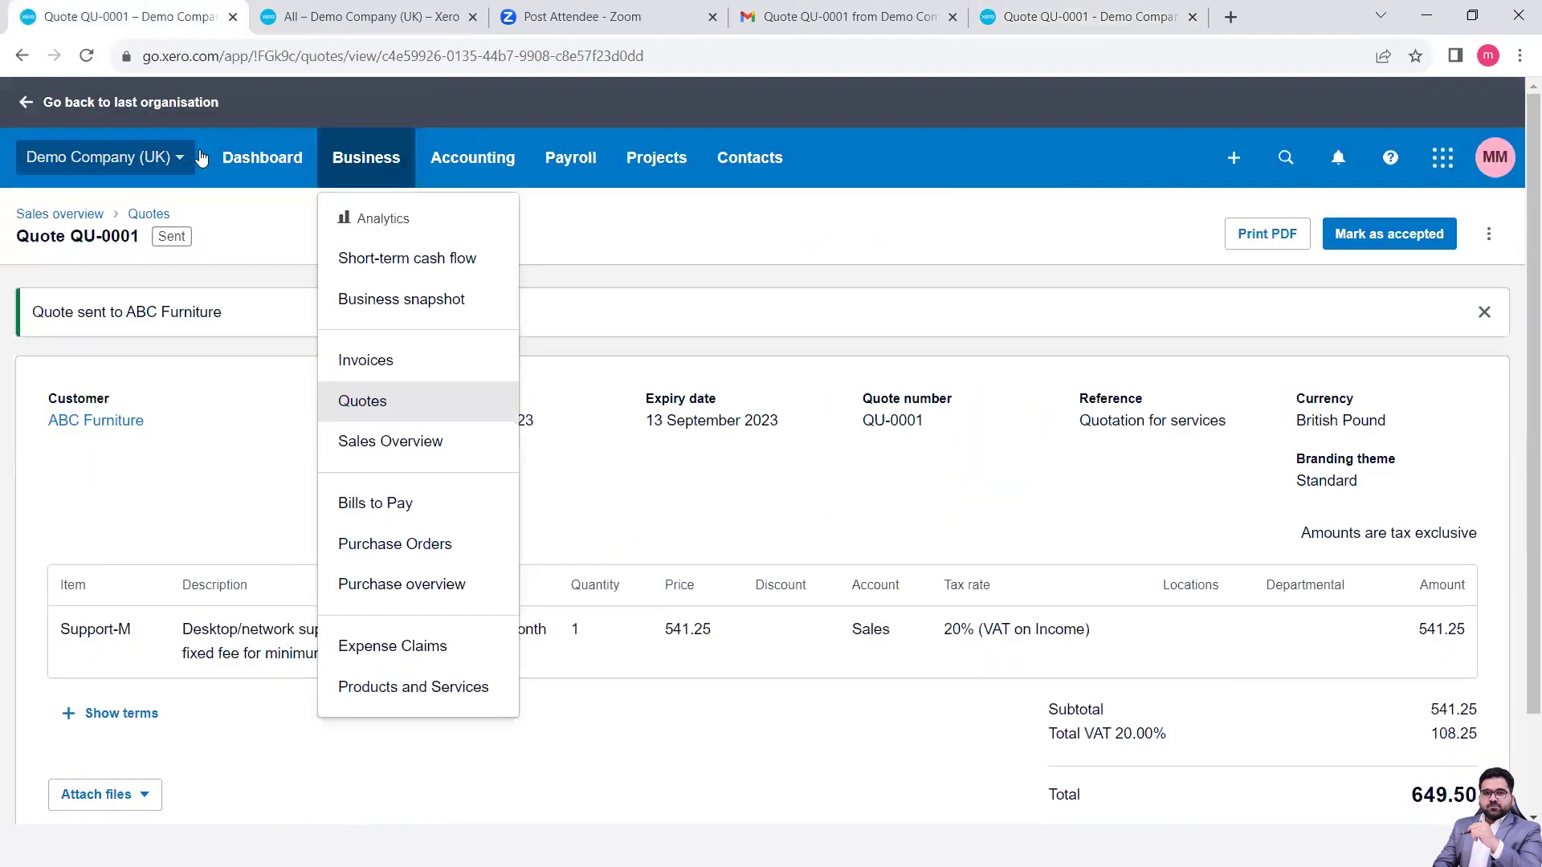
- Check the Quotes list, then show the Invoices list (55 items) in the second tab
click(382, 415)
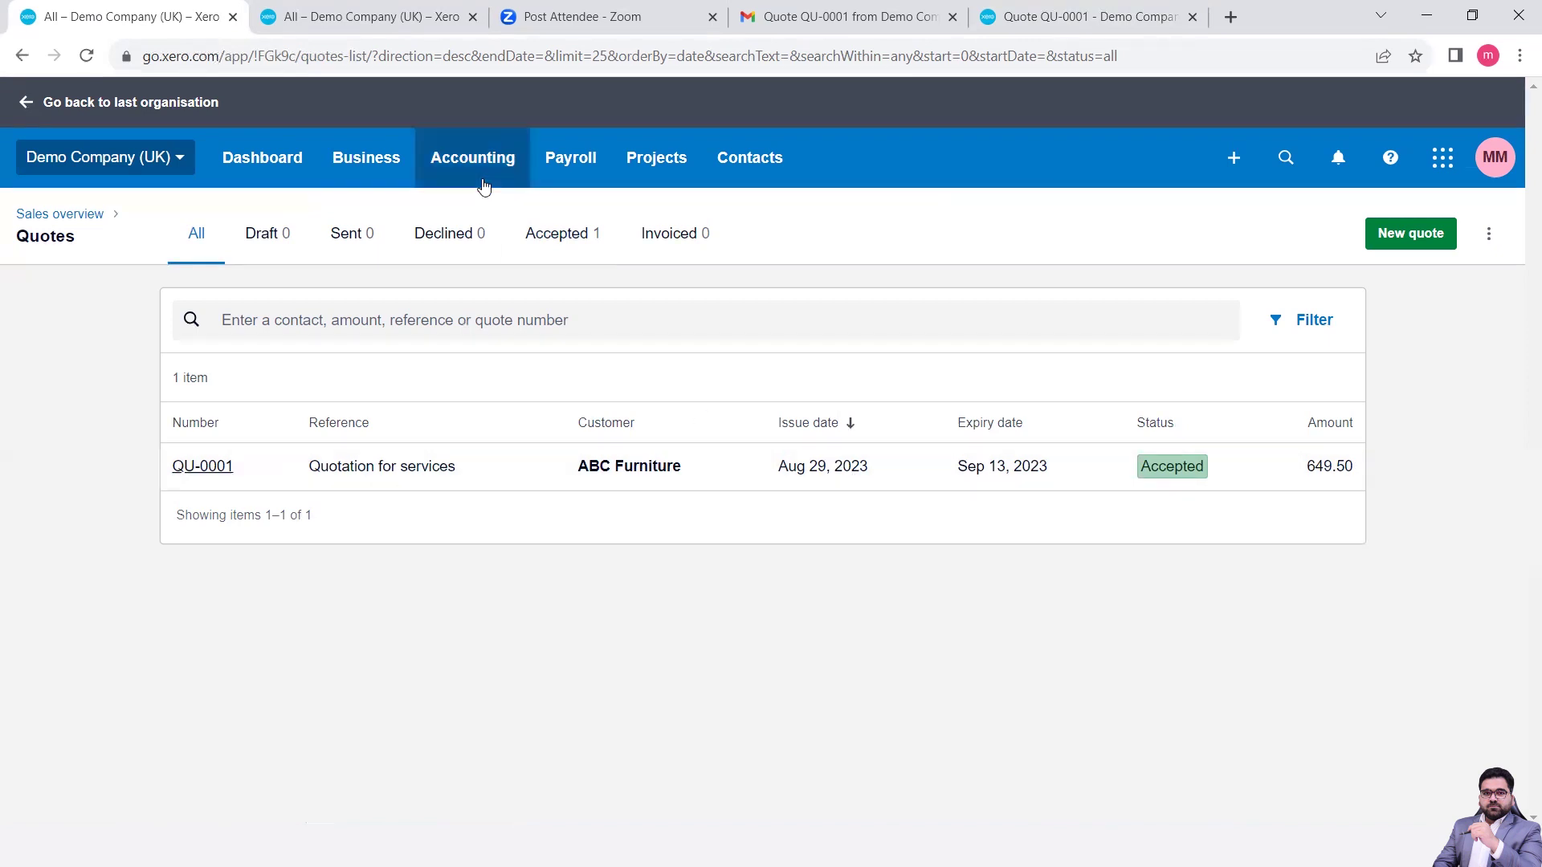
click(367, 19)
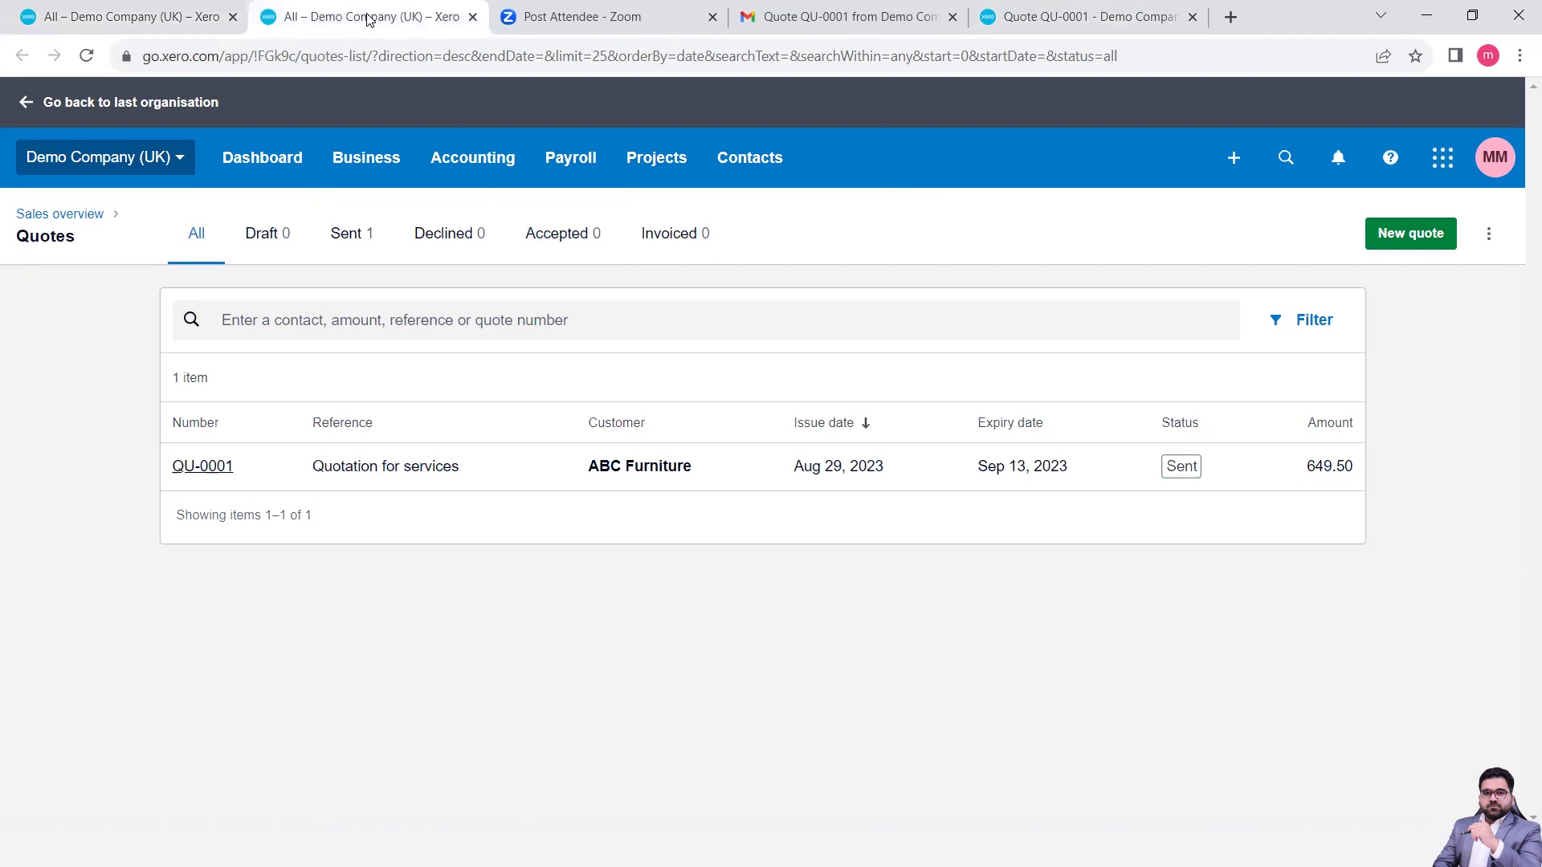
click(341, 165)
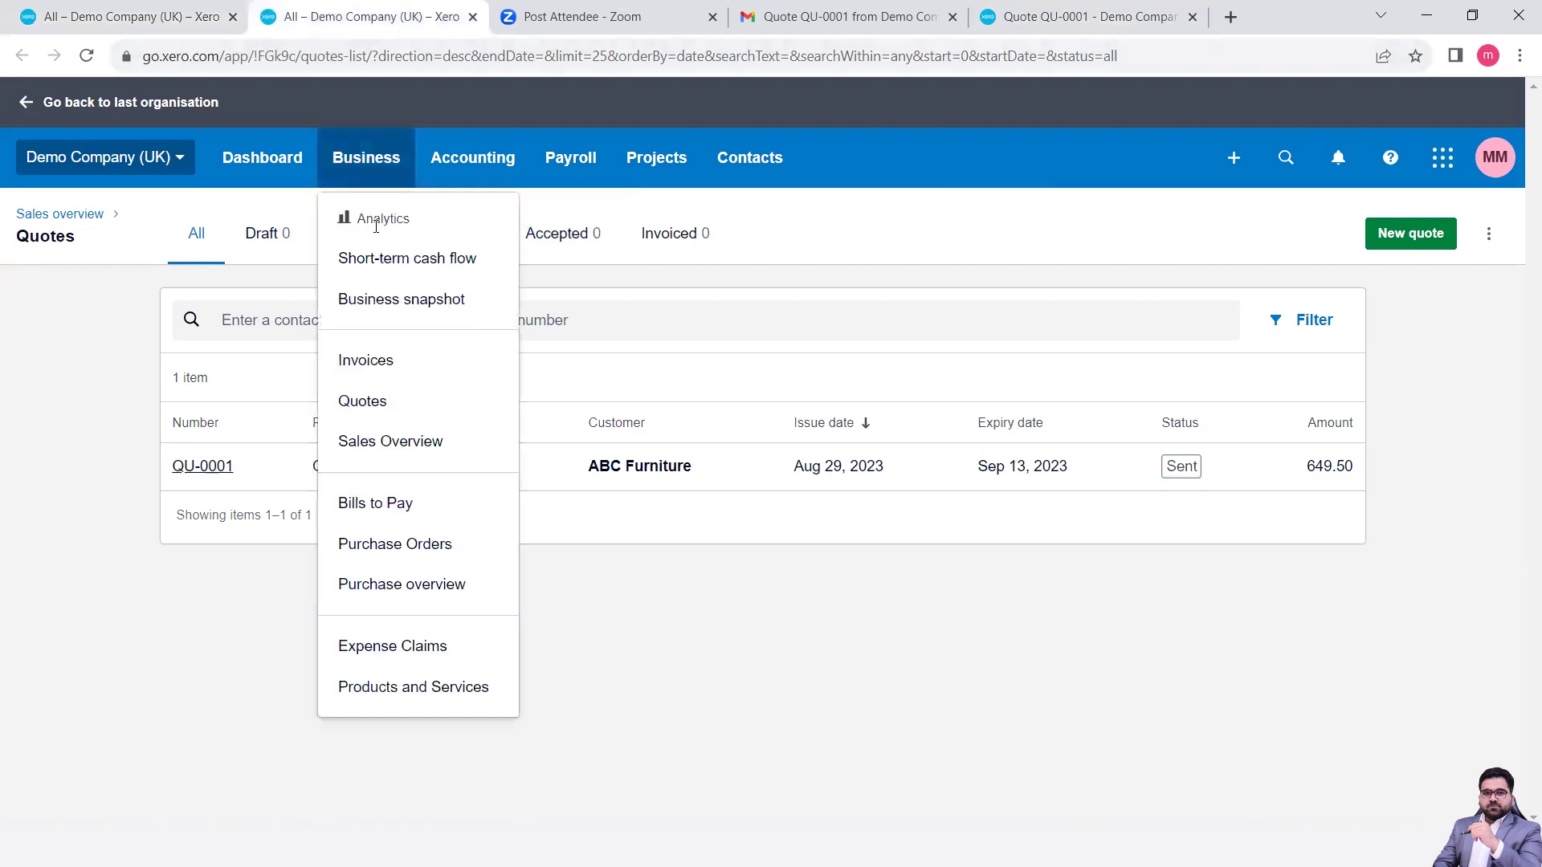
click(394, 369)
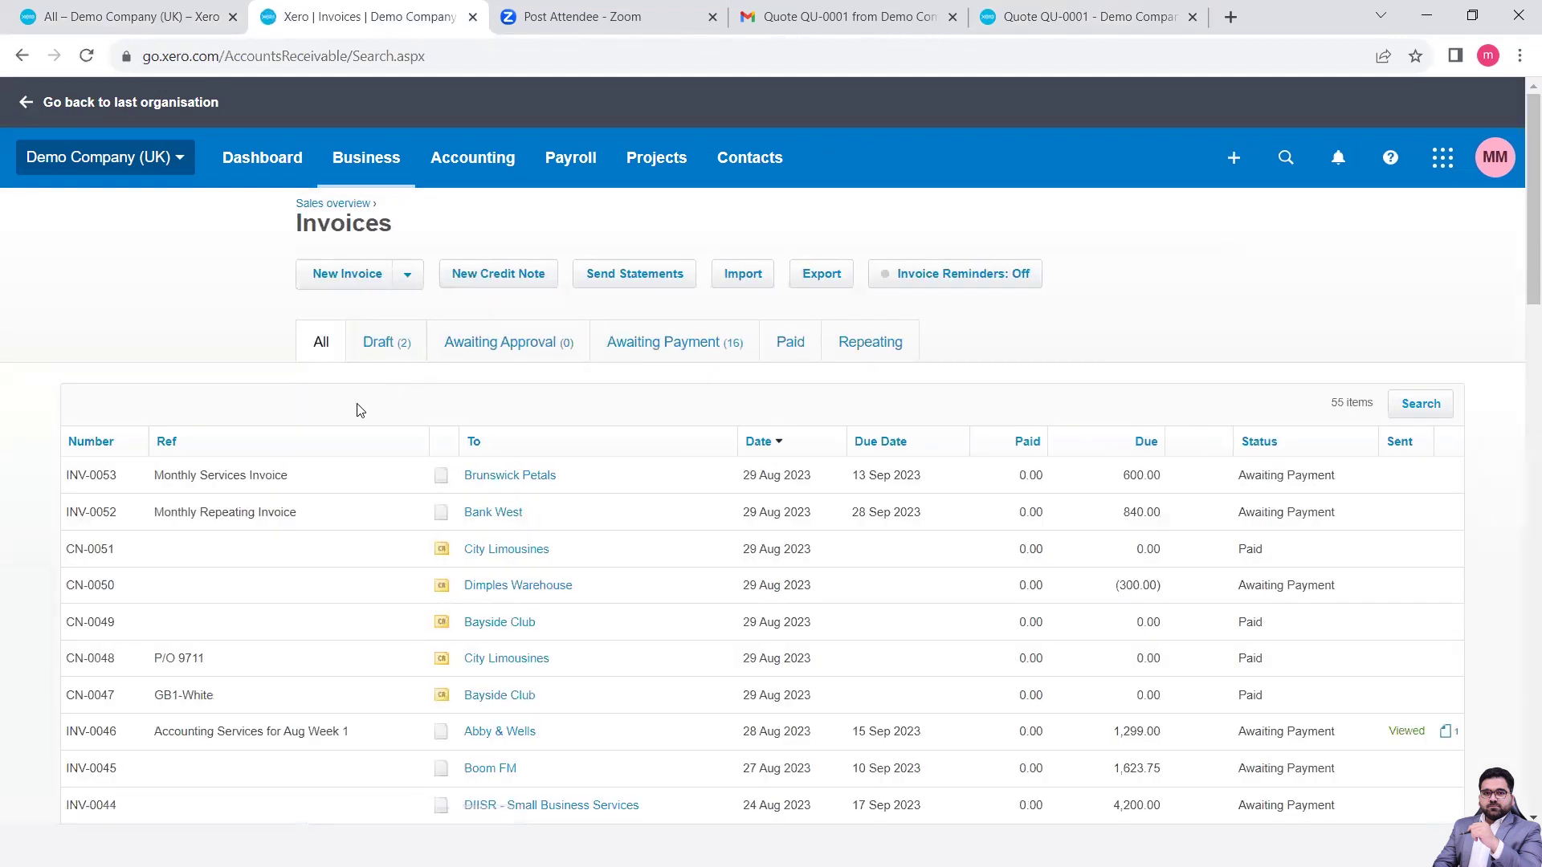
- Zoom in and return to the first tab's Quotes list showing QU-0001 Accepted
key(ctrl+plus)
key(ctrl+plus)
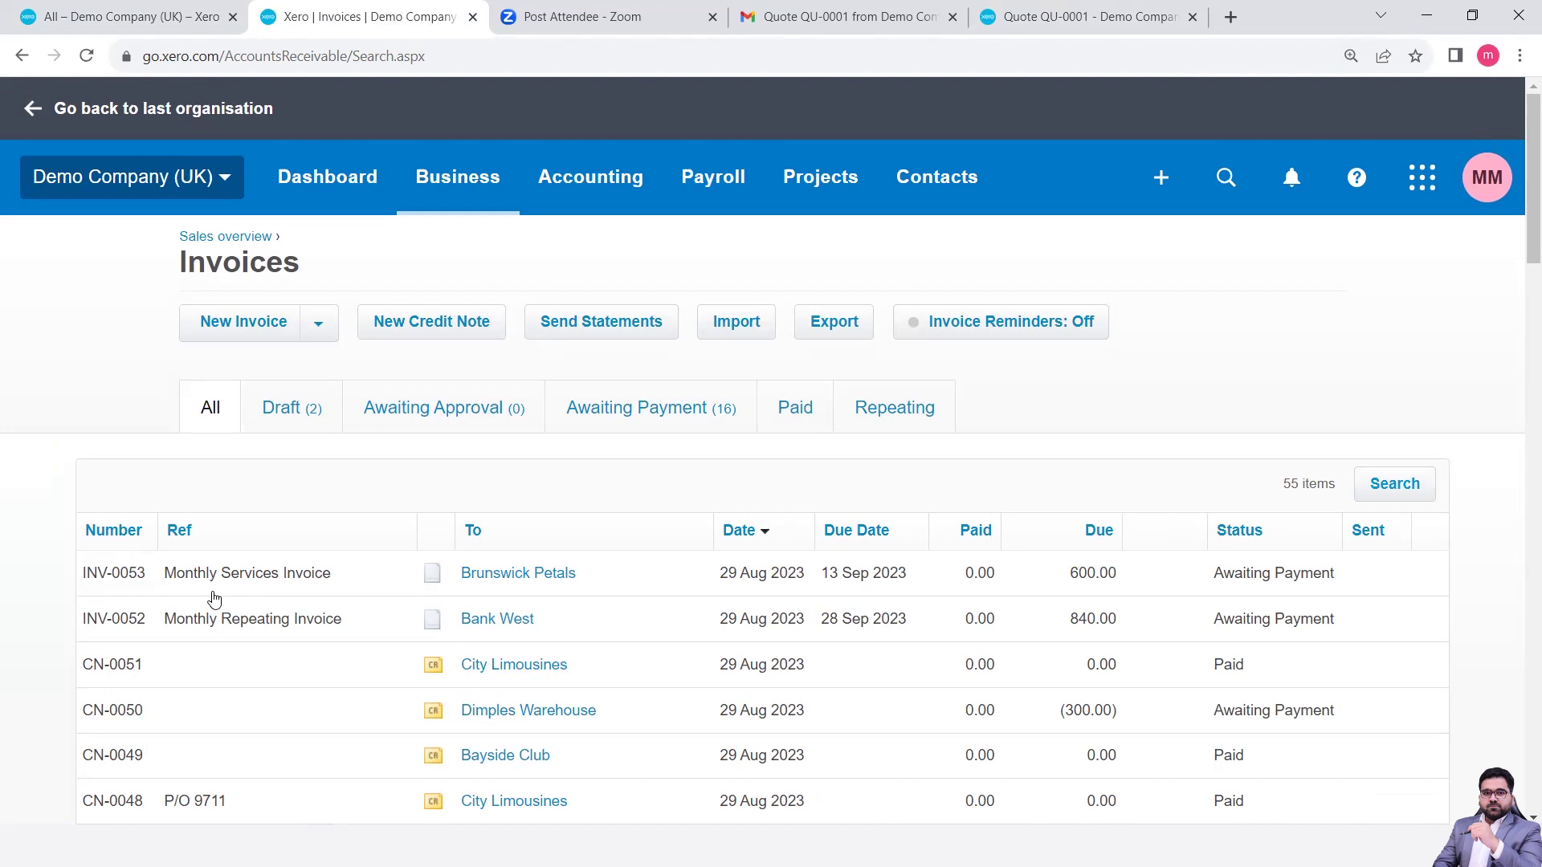
click(76, 9)
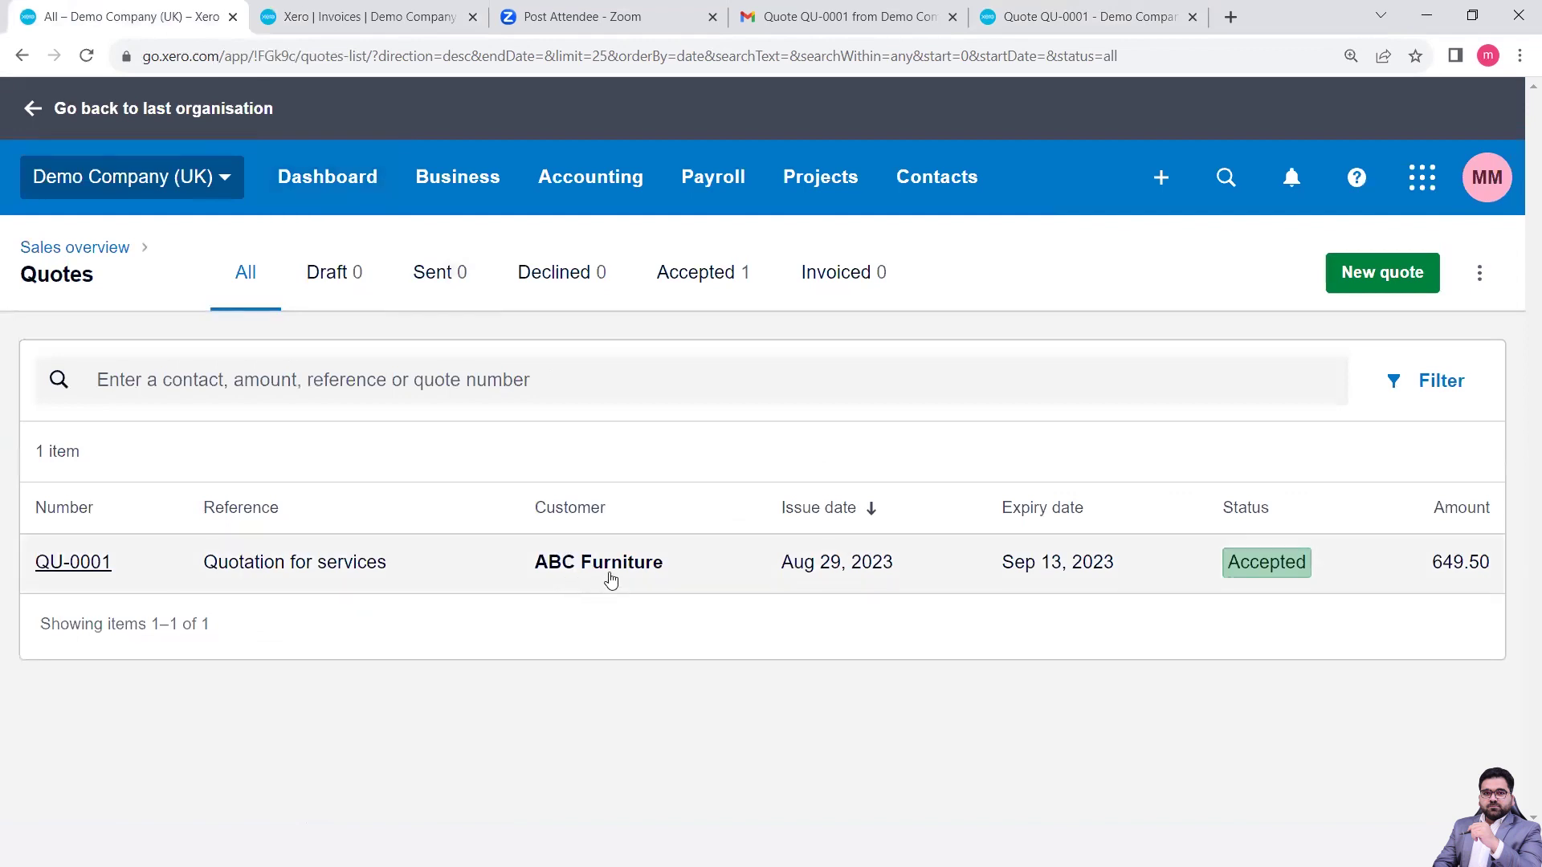
- Open accepted quote QU-0001 and check its extra actions menu without choosing anything
click(610, 579)
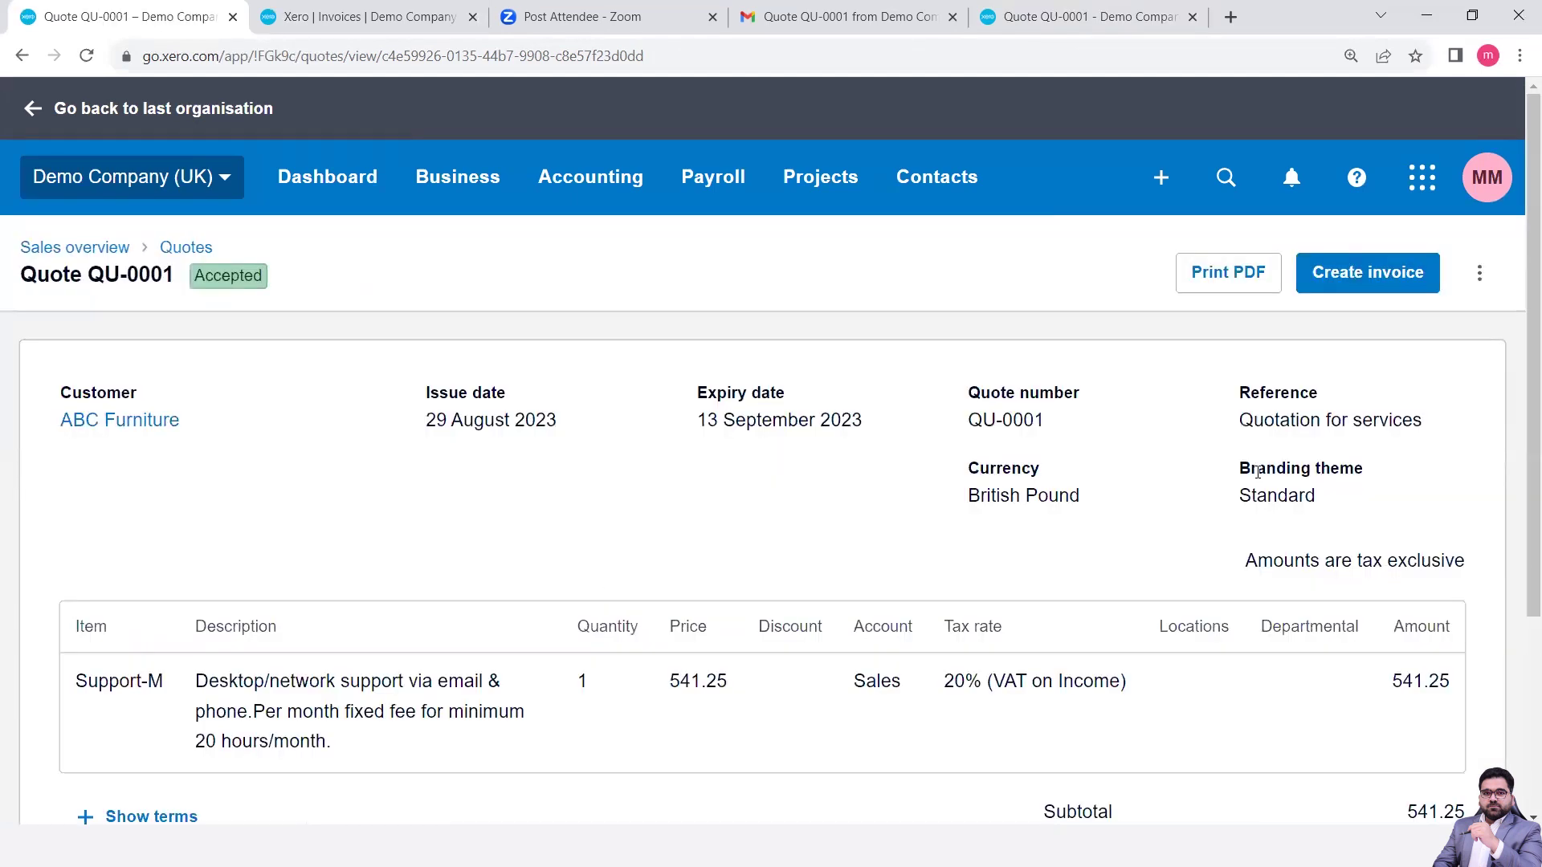
key(ctrl+minus)
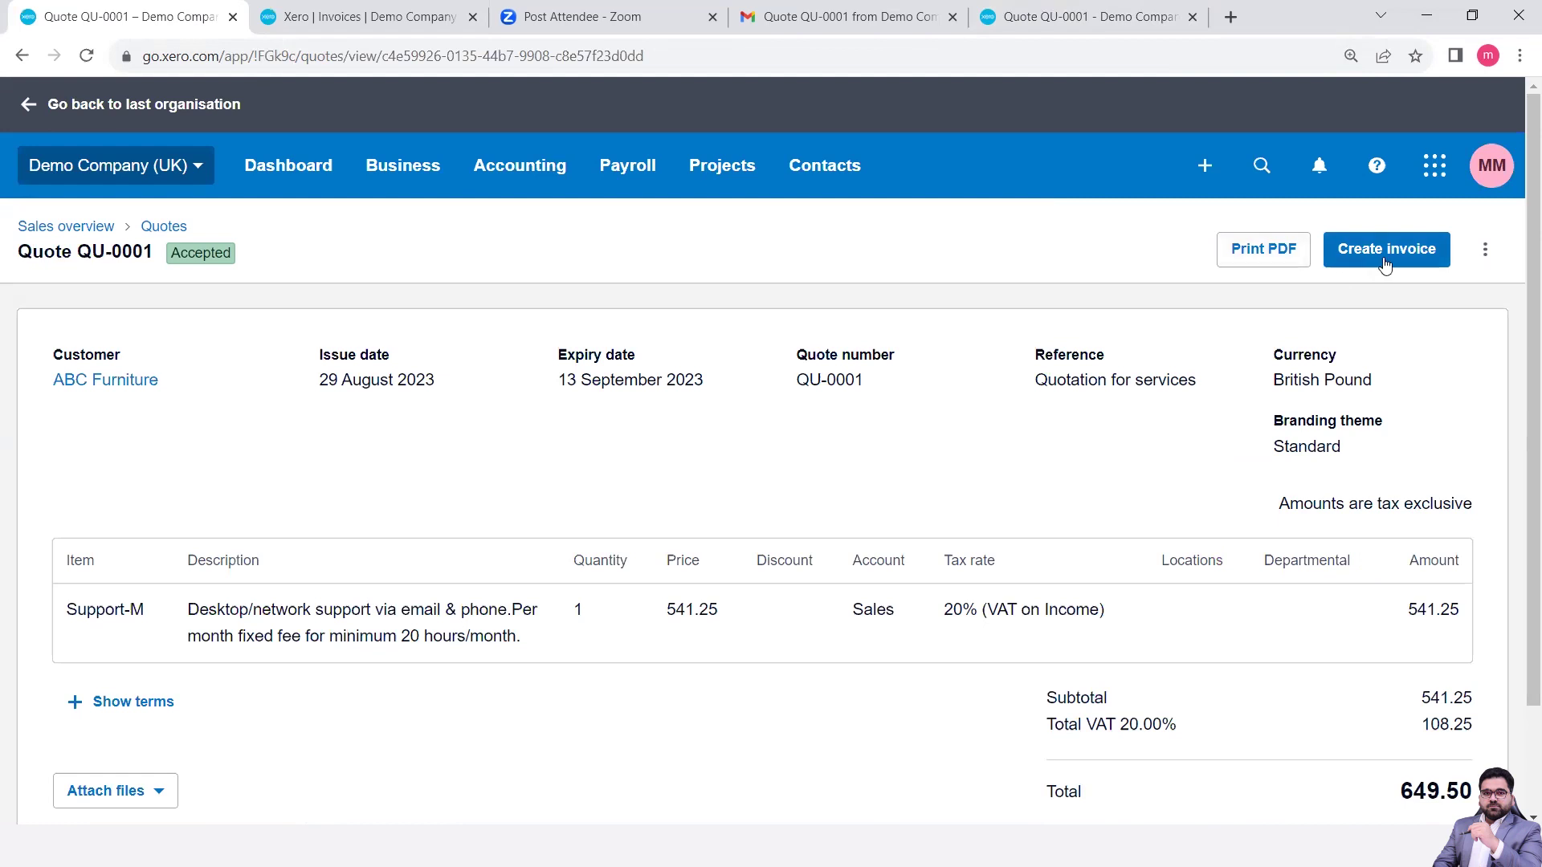
click(1493, 263)
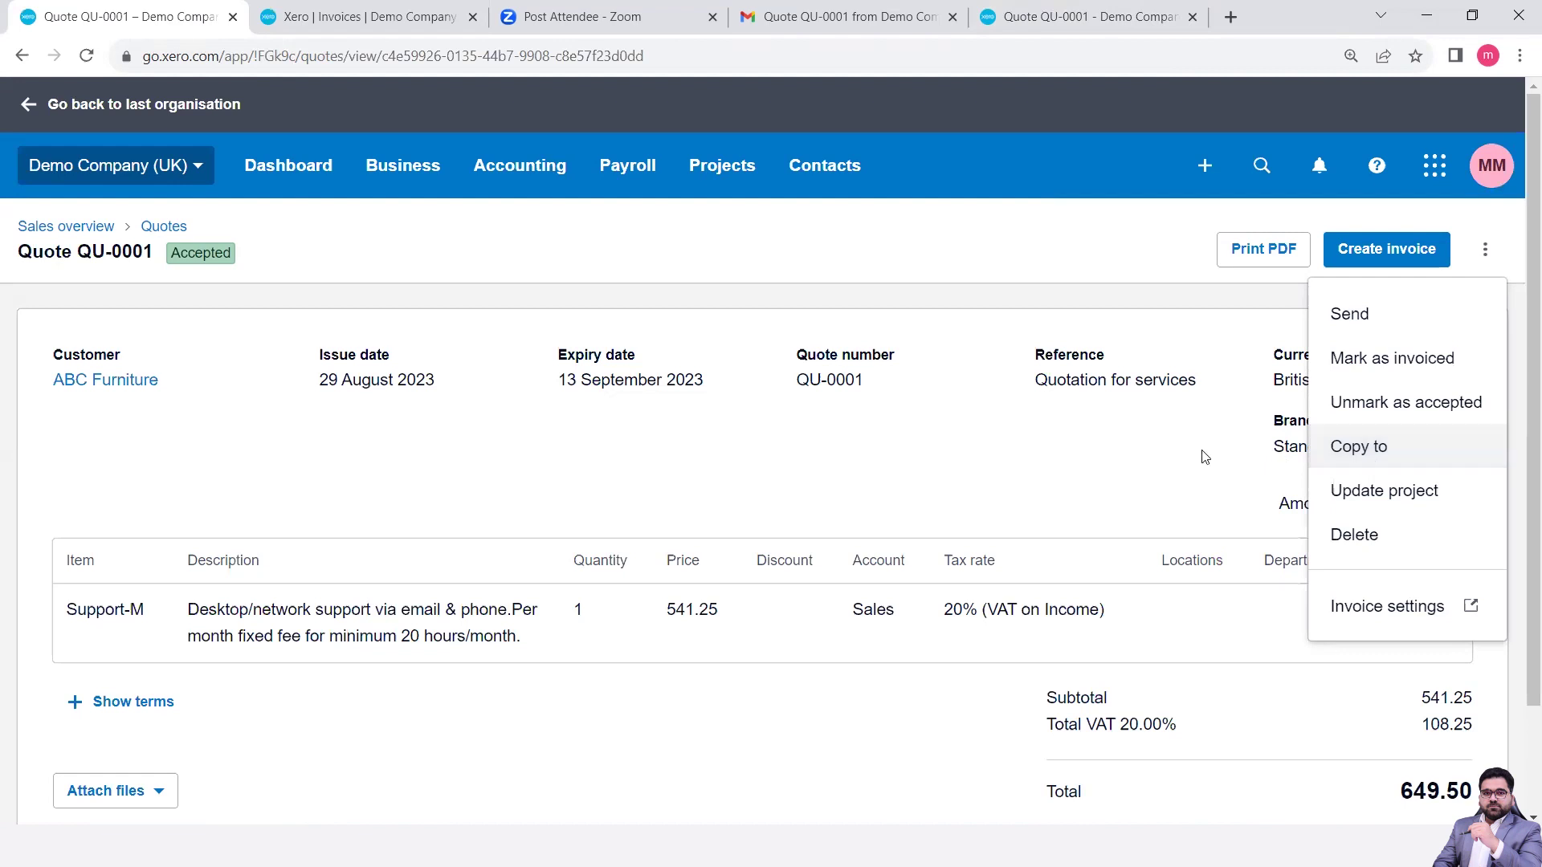
click(1166, 306)
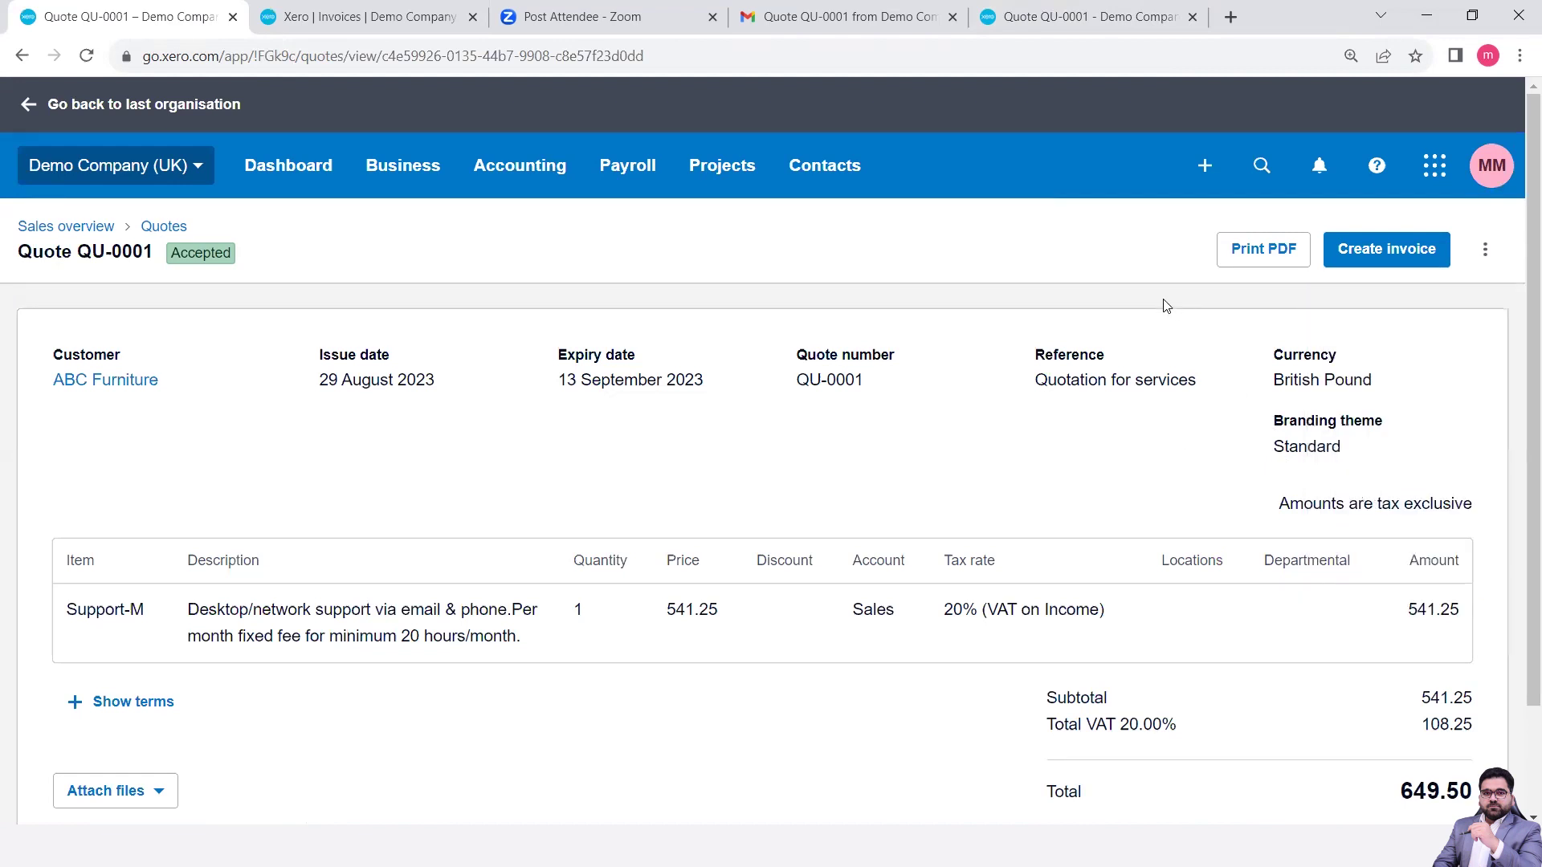
- Create invoice INV-0054 from QU-0001, marking the quote as invoiced, and approve it
click(1370, 257)
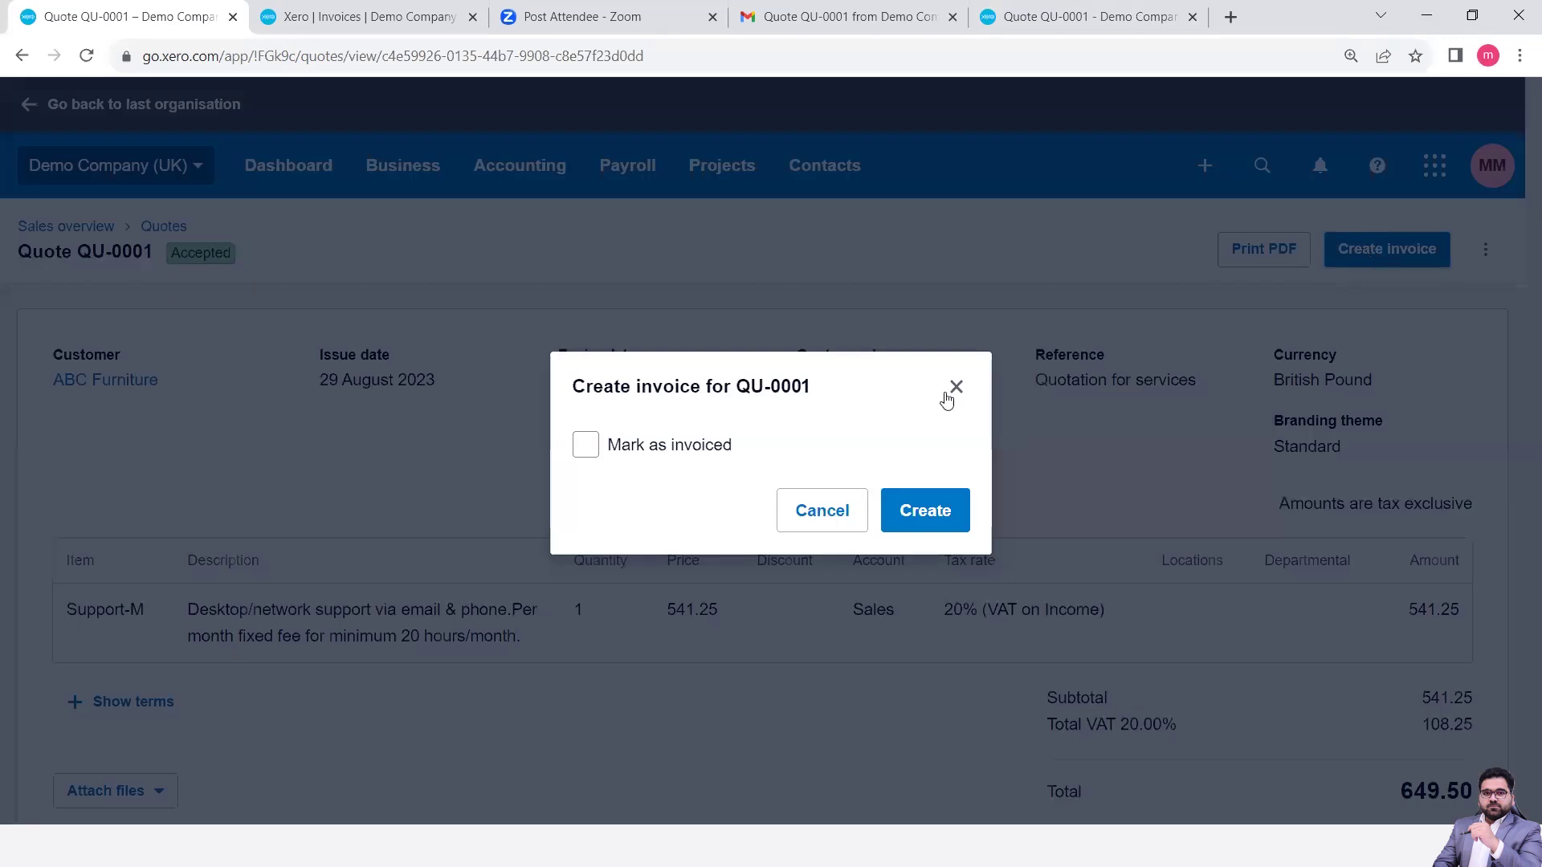
click(590, 448)
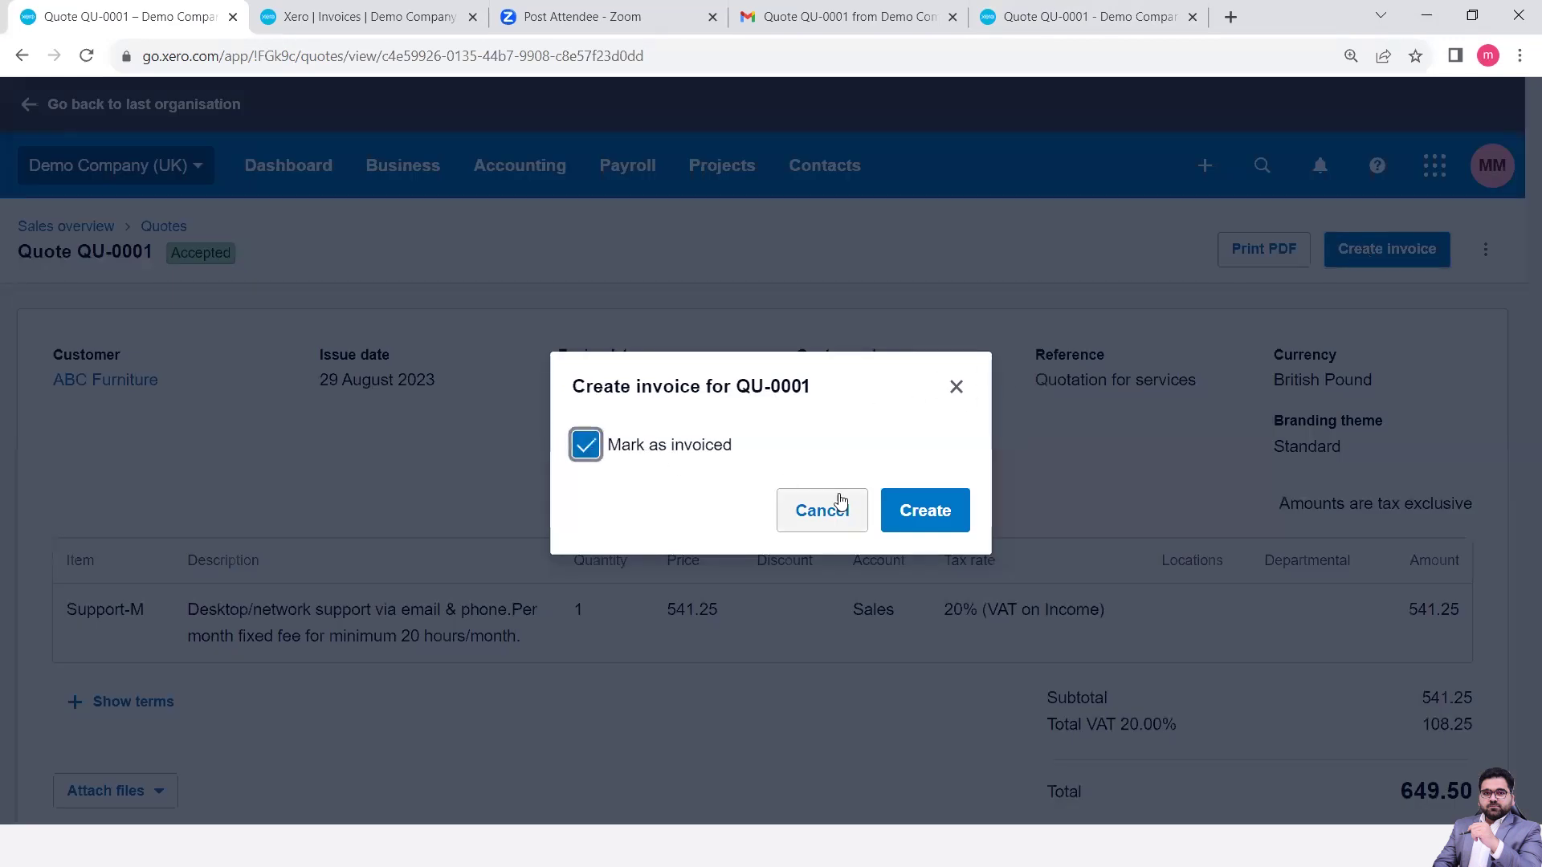
click(922, 511)
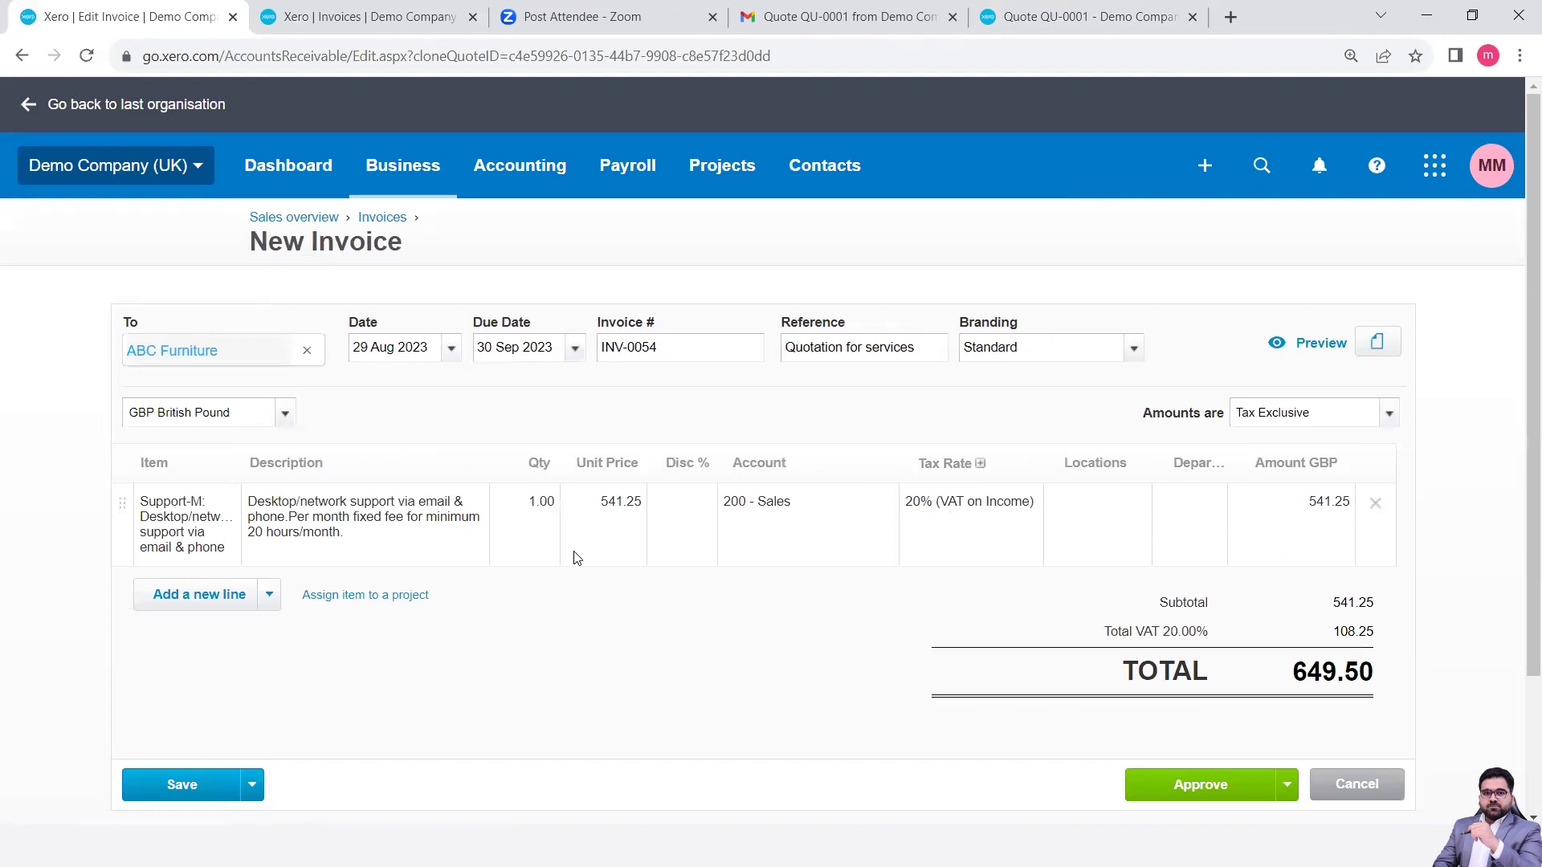
scroll(401, 332, down, 2)
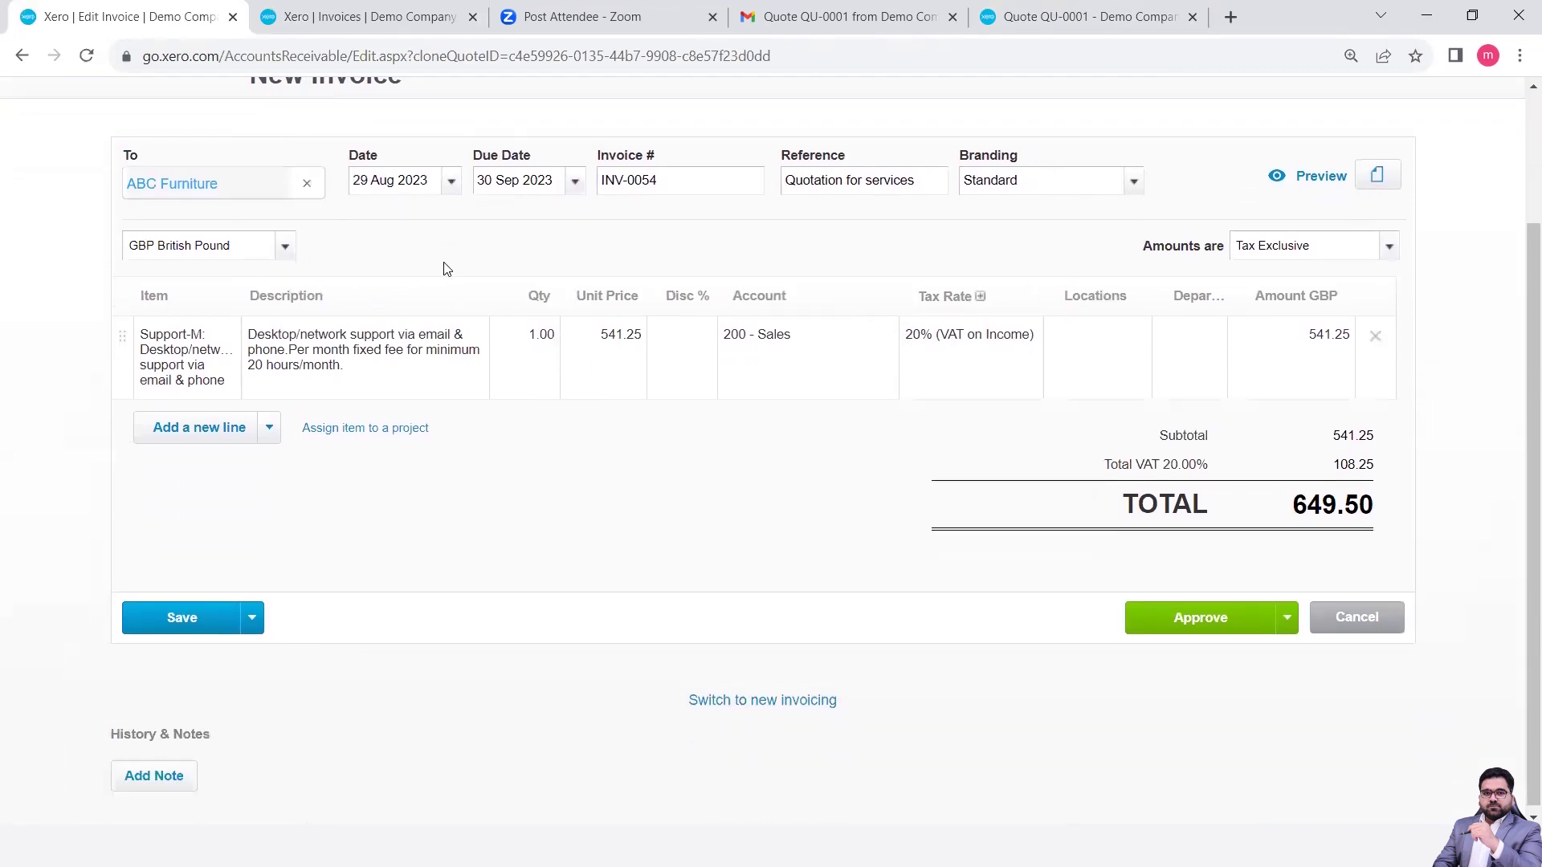
scroll(728, 589, up, 2)
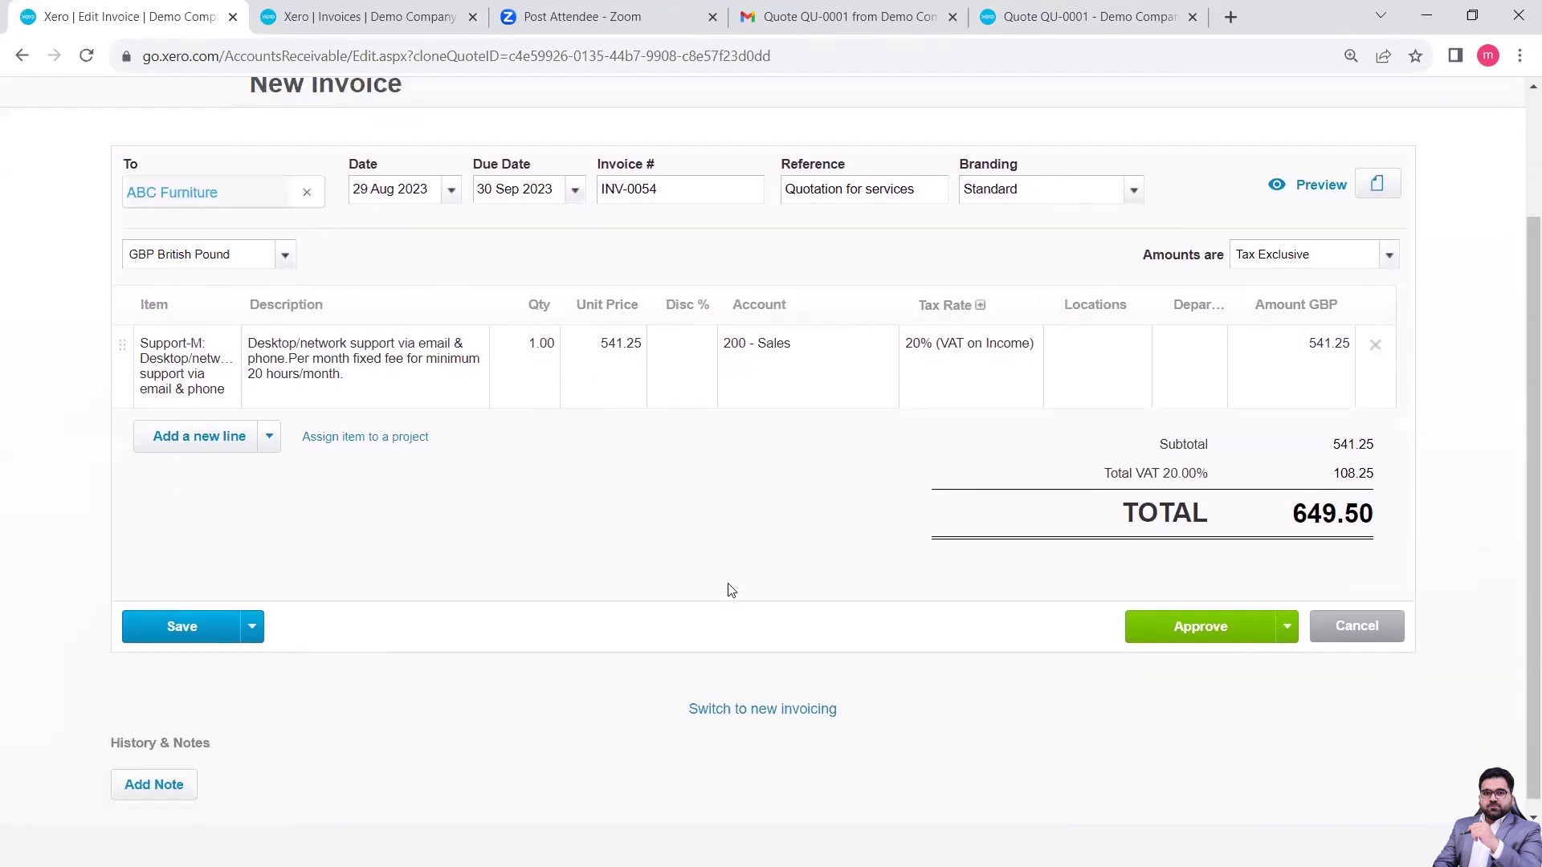
scroll(729, 591, down, 2)
scroll(731, 590, up, 1)
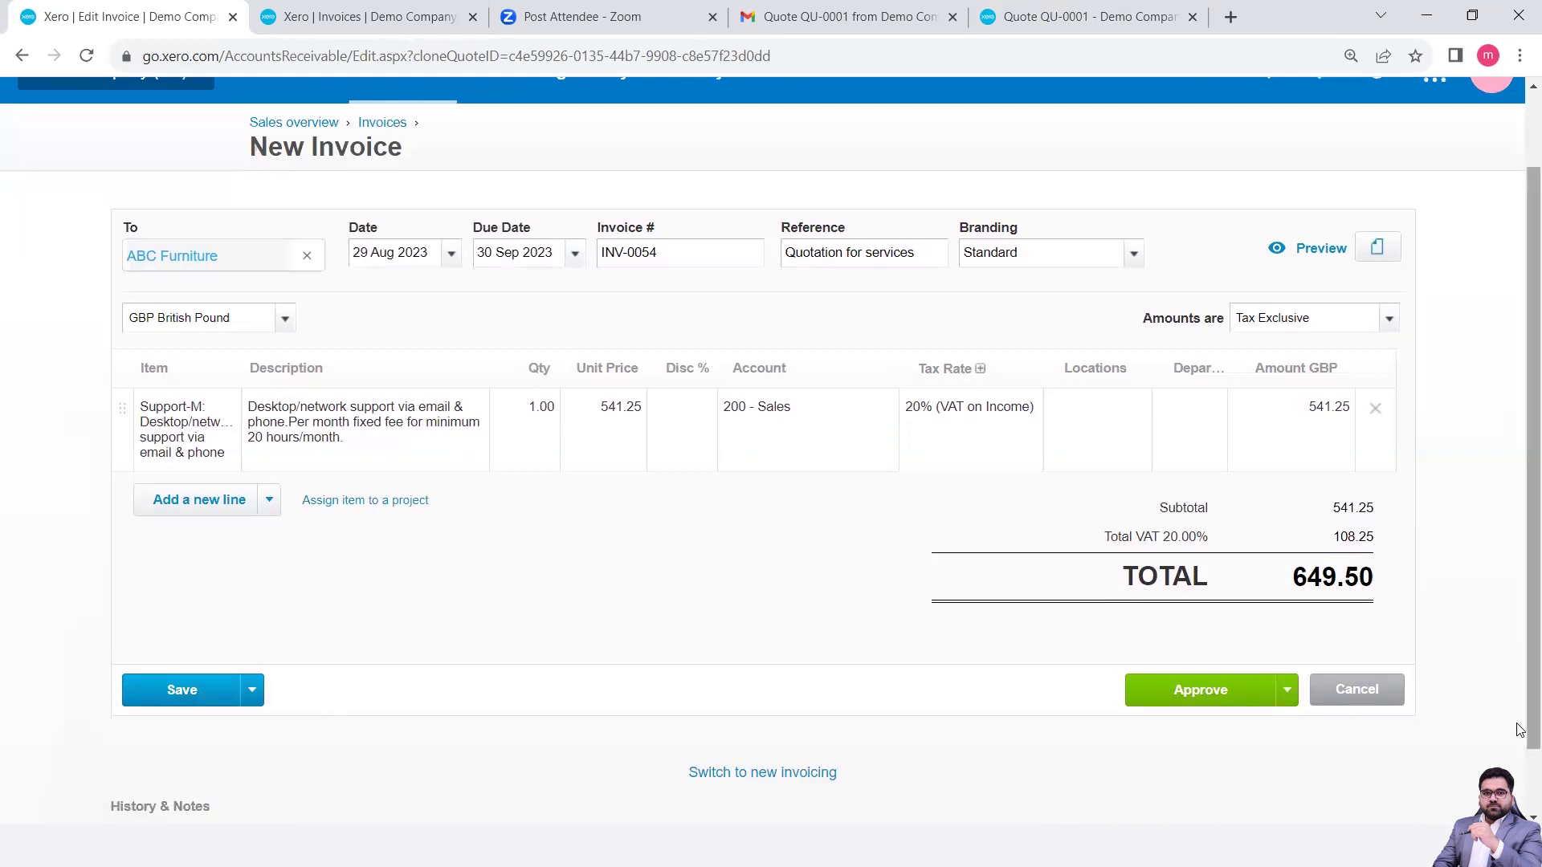
click(1200, 695)
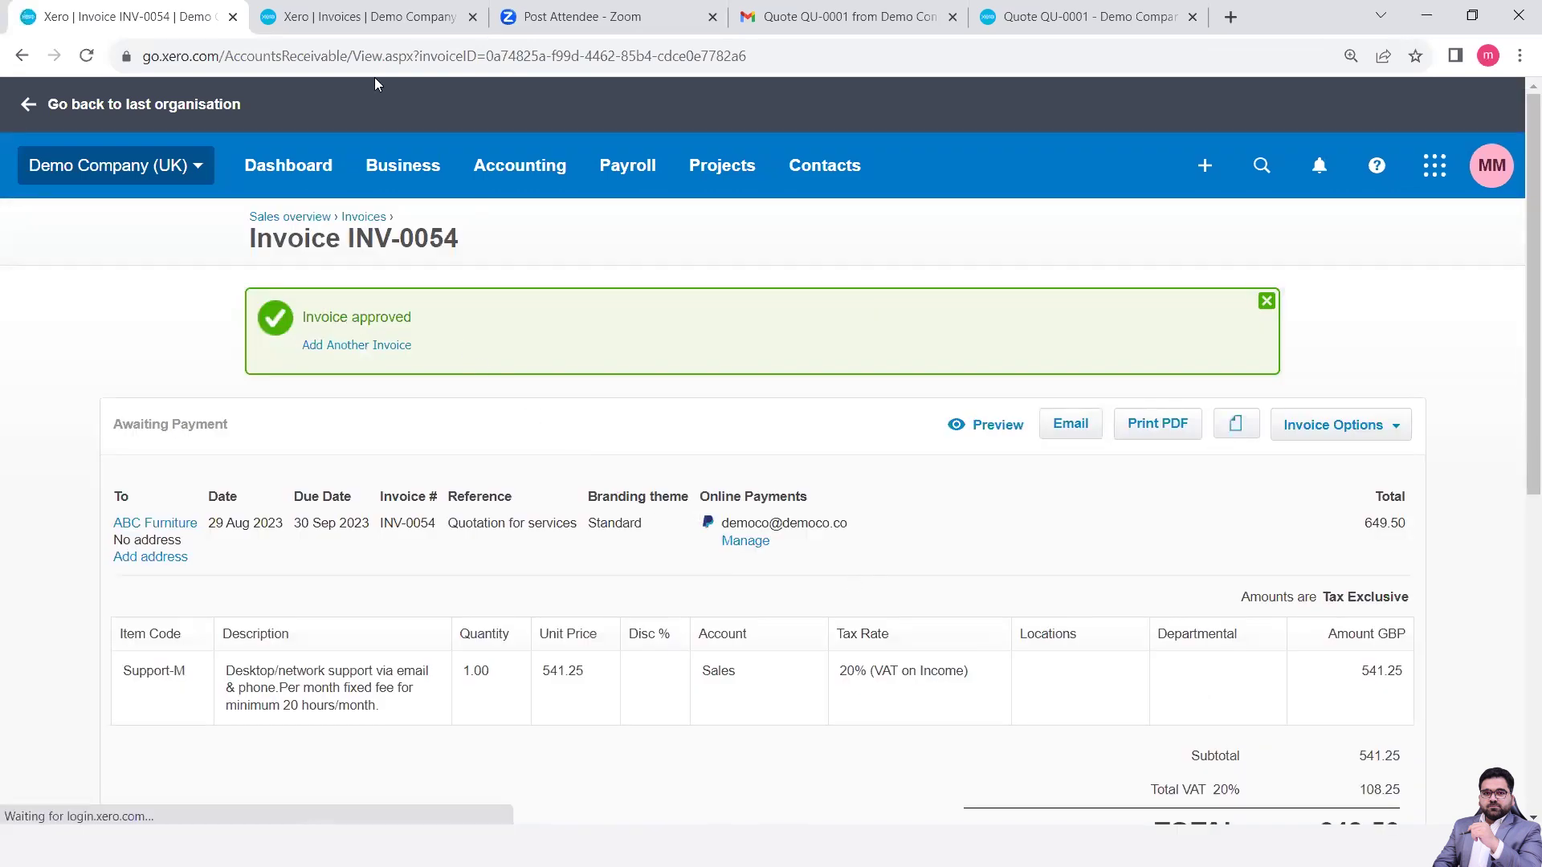
click(341, 10)
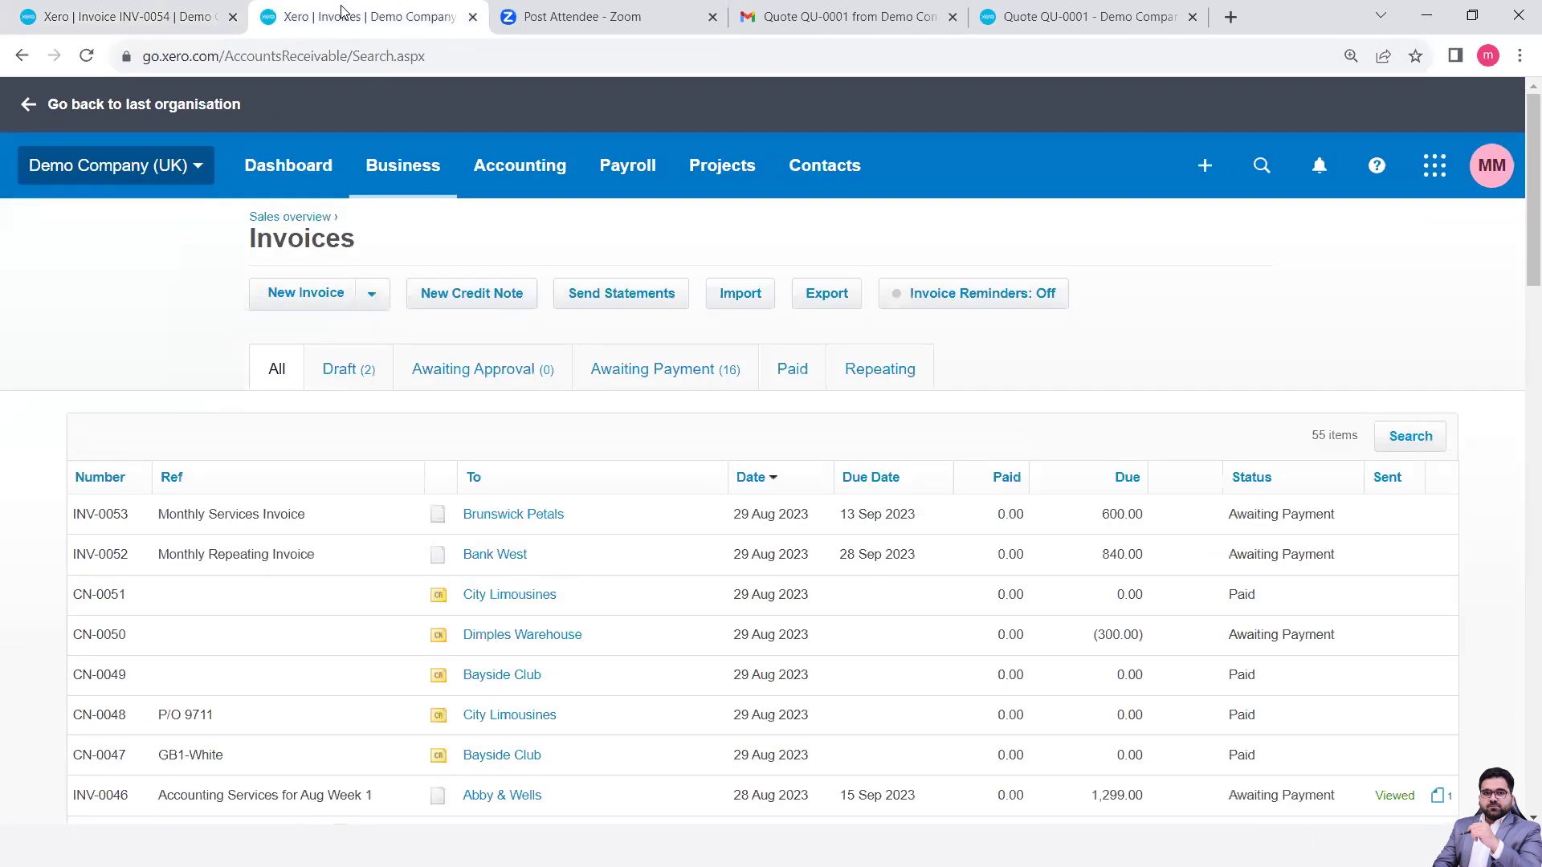
- Reload the Invoices list so INV-0054 at 649.50 tops it, then zoom in
click(406, 187)
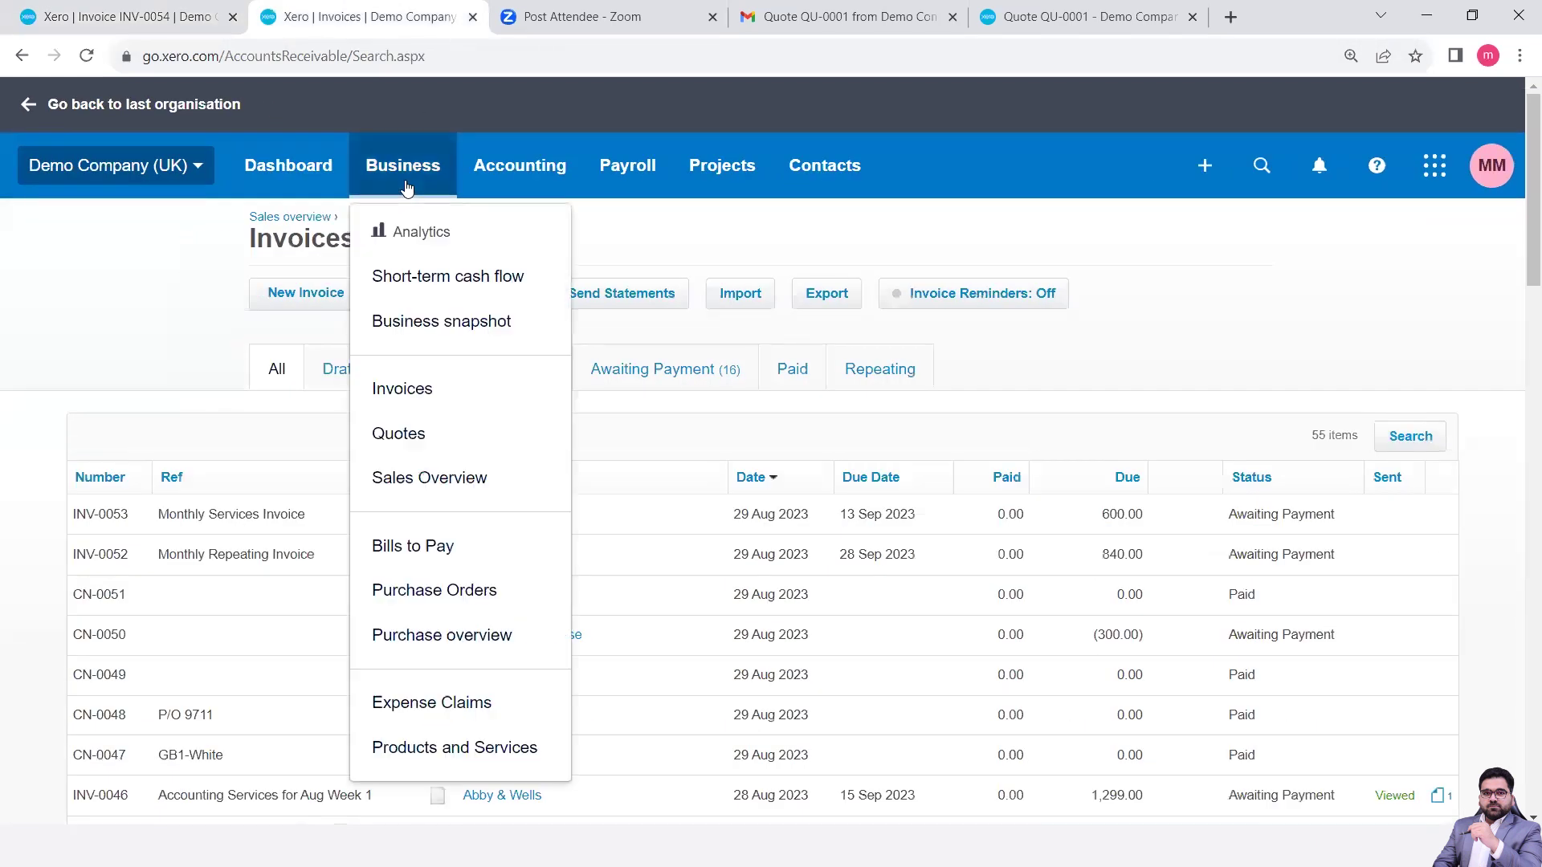
click(406, 390)
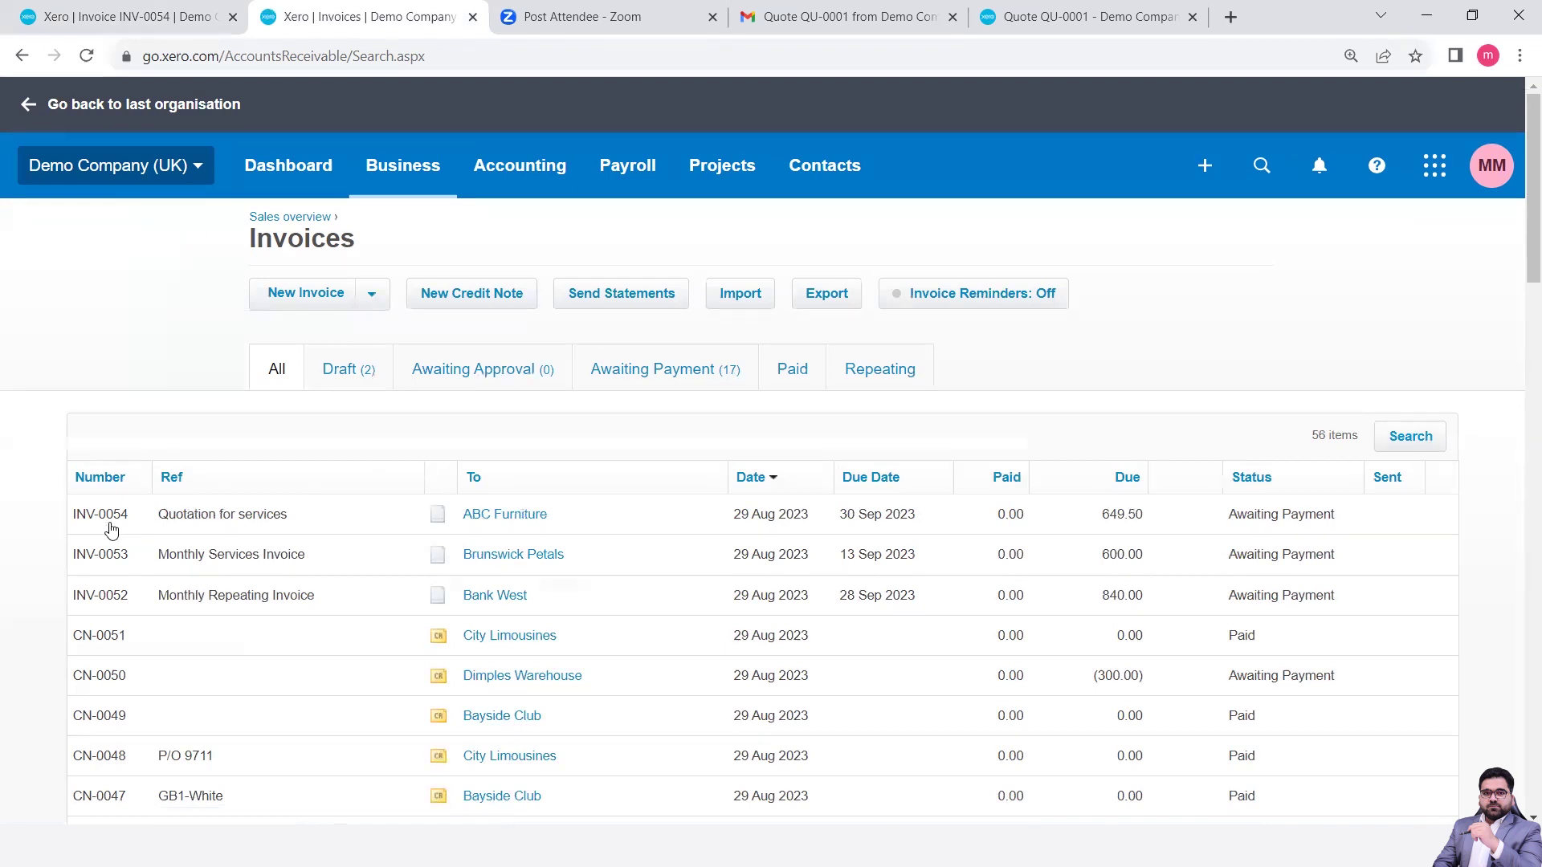
key(ctrl+plus)
key(ctrl+plus)
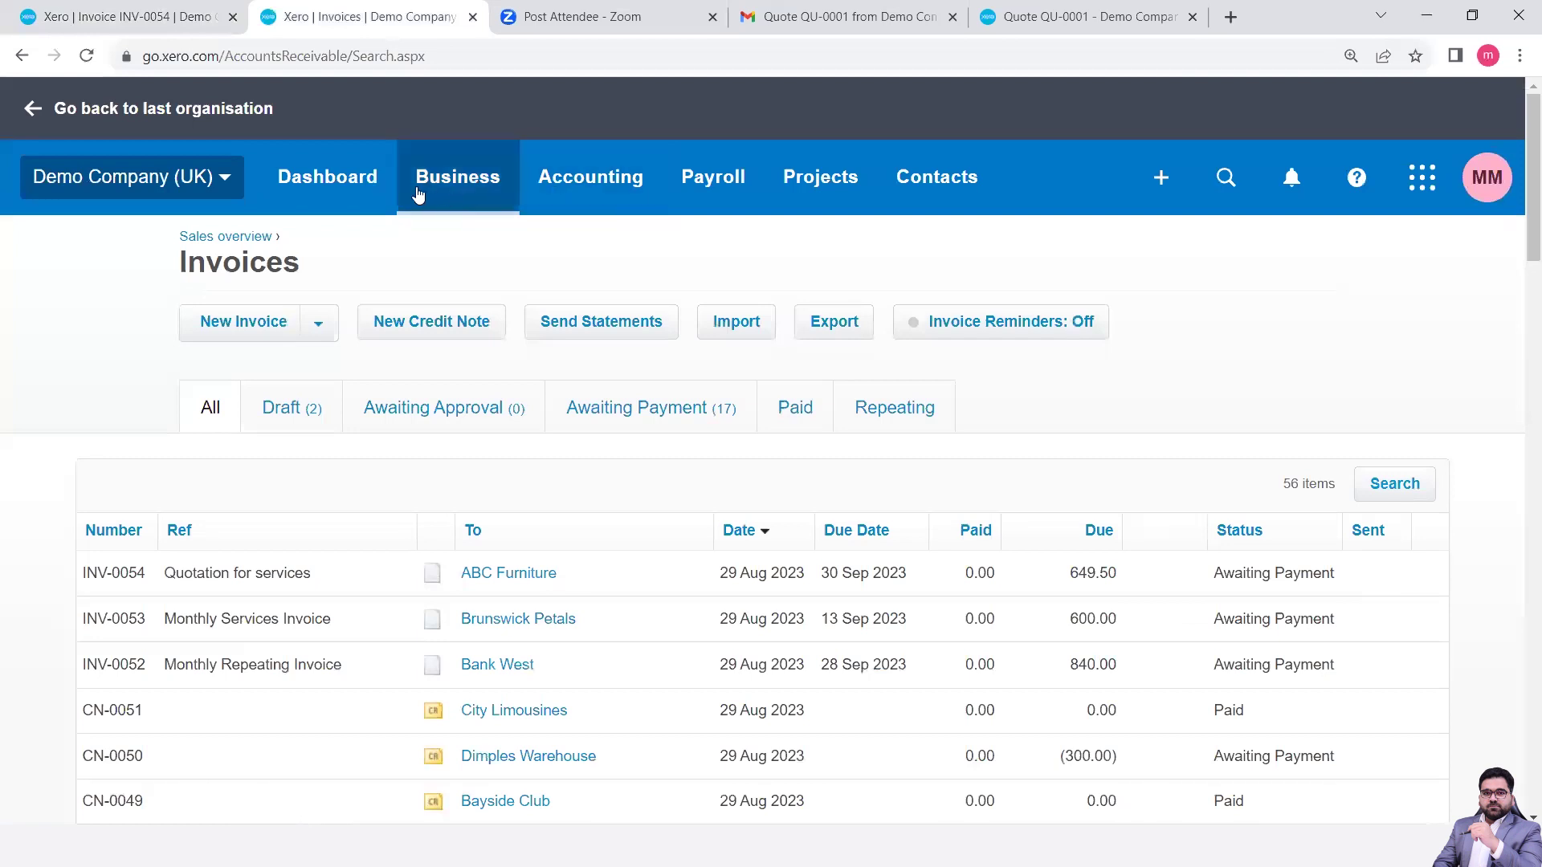
- Open QU-0001 from Business > Quotes to confirm its Invoiced status
click(468, 192)
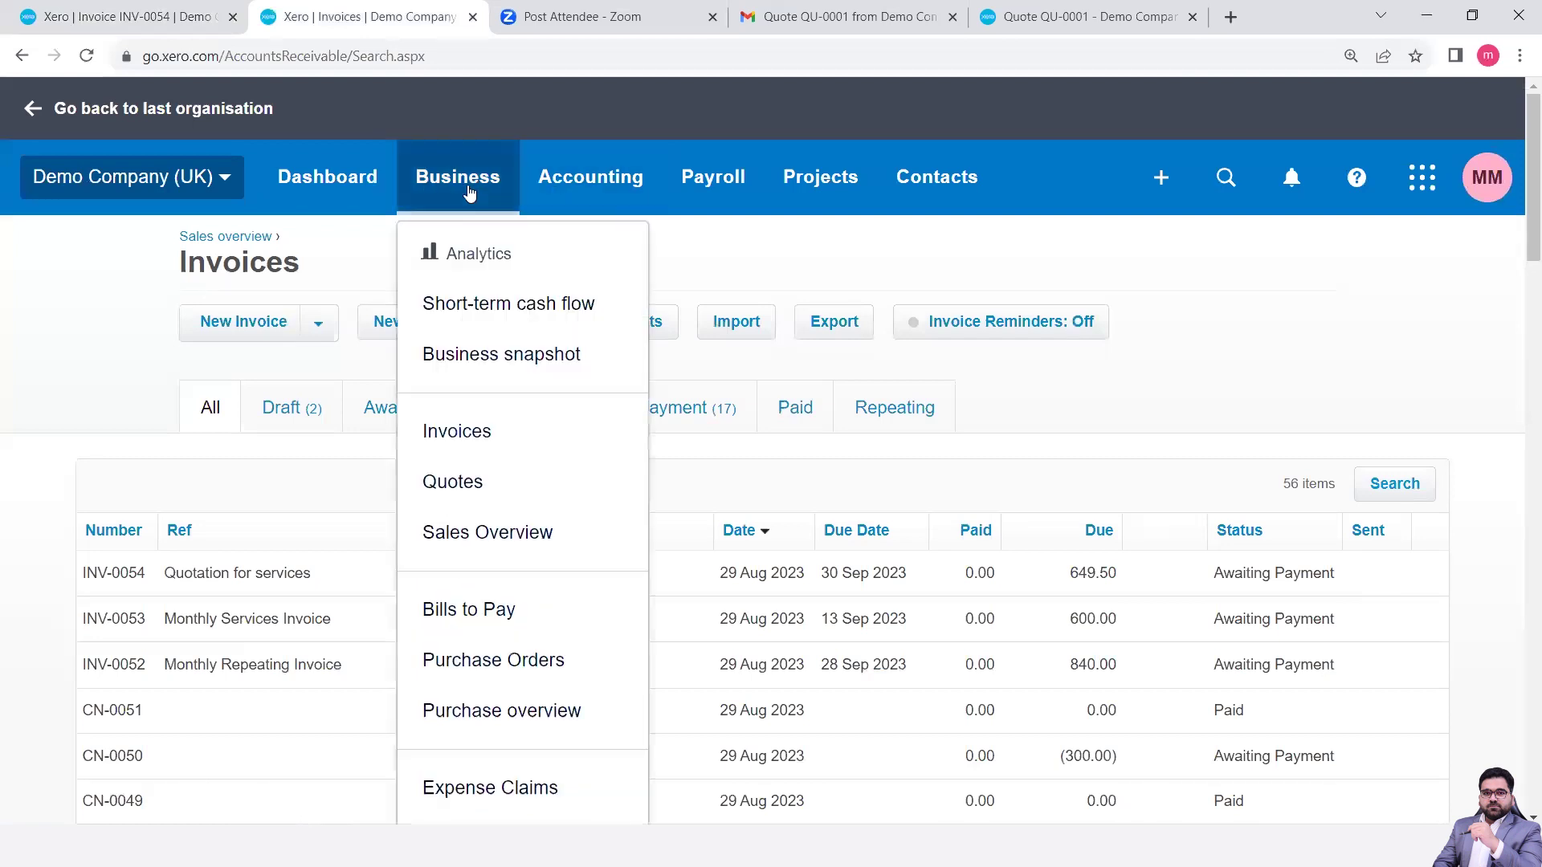
click(452, 482)
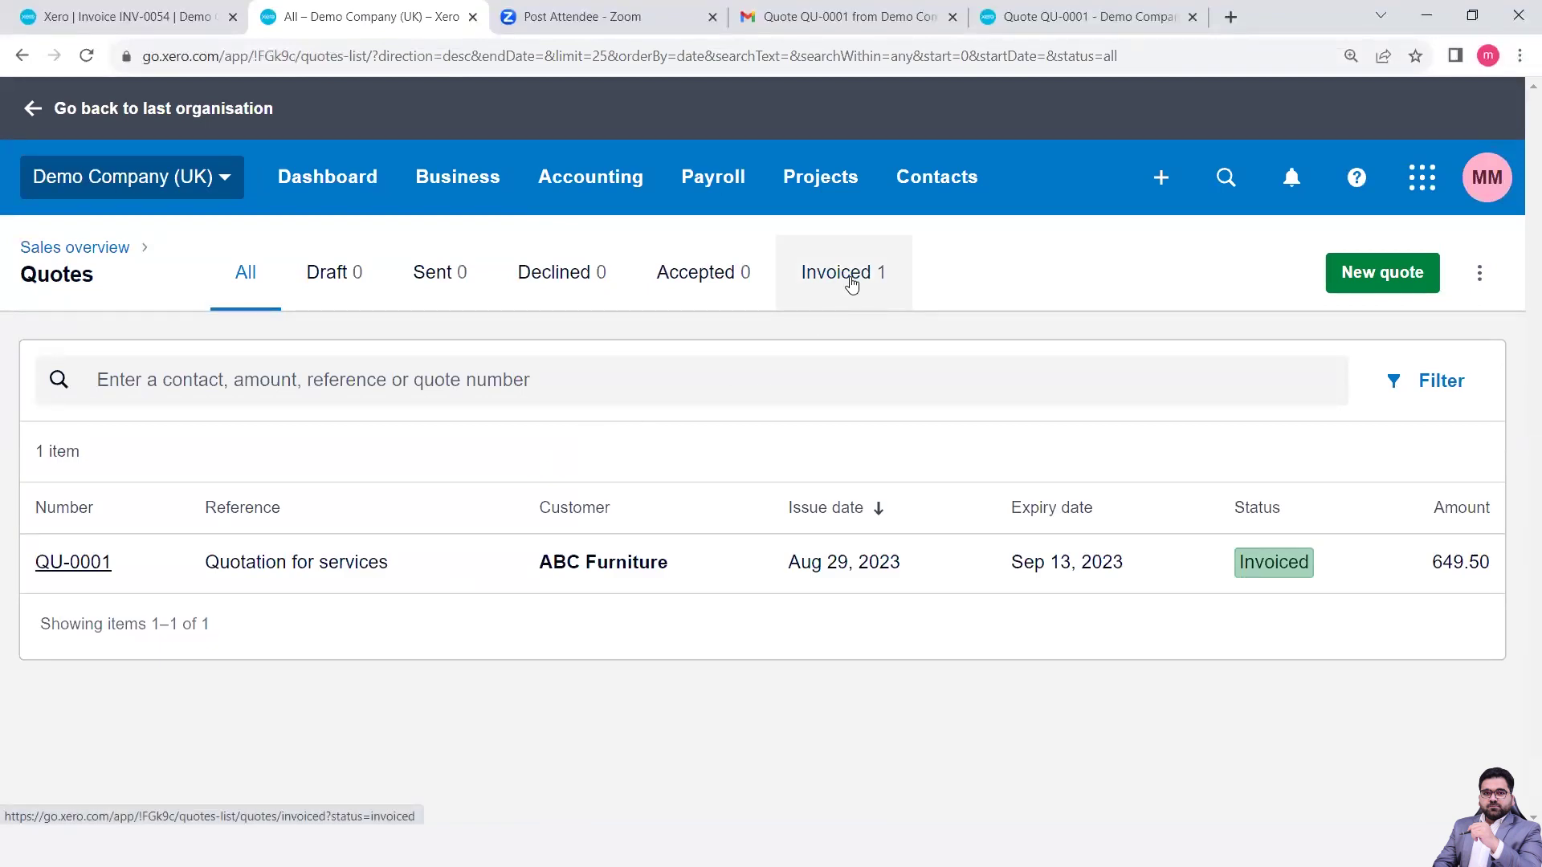
click(841, 572)
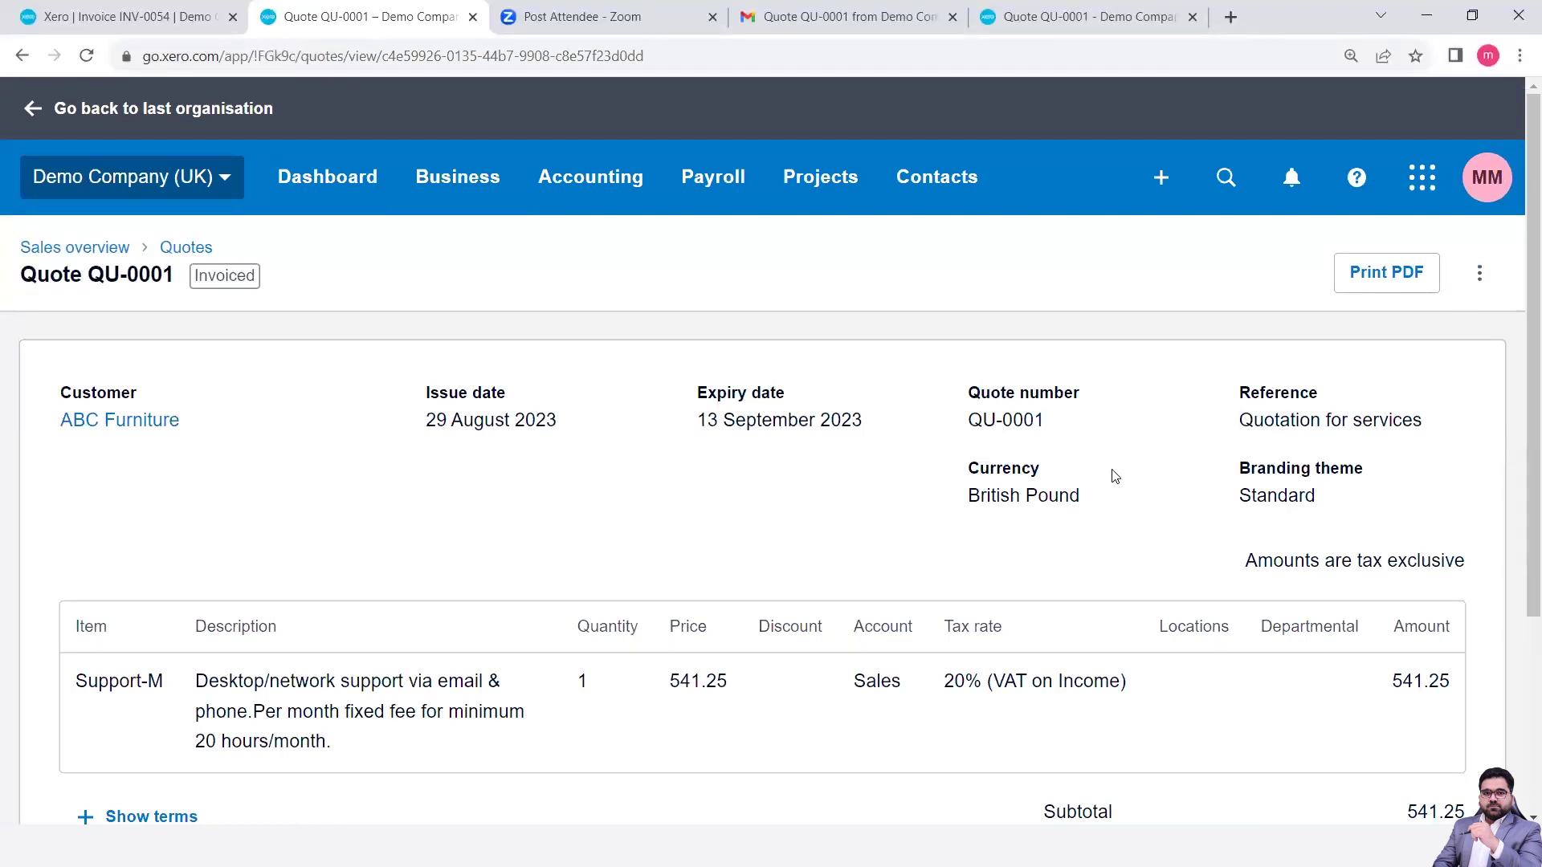
- Copy quote QU-0001 into a new draft quote QU-0002 for ABC Furniture
click(1475, 278)
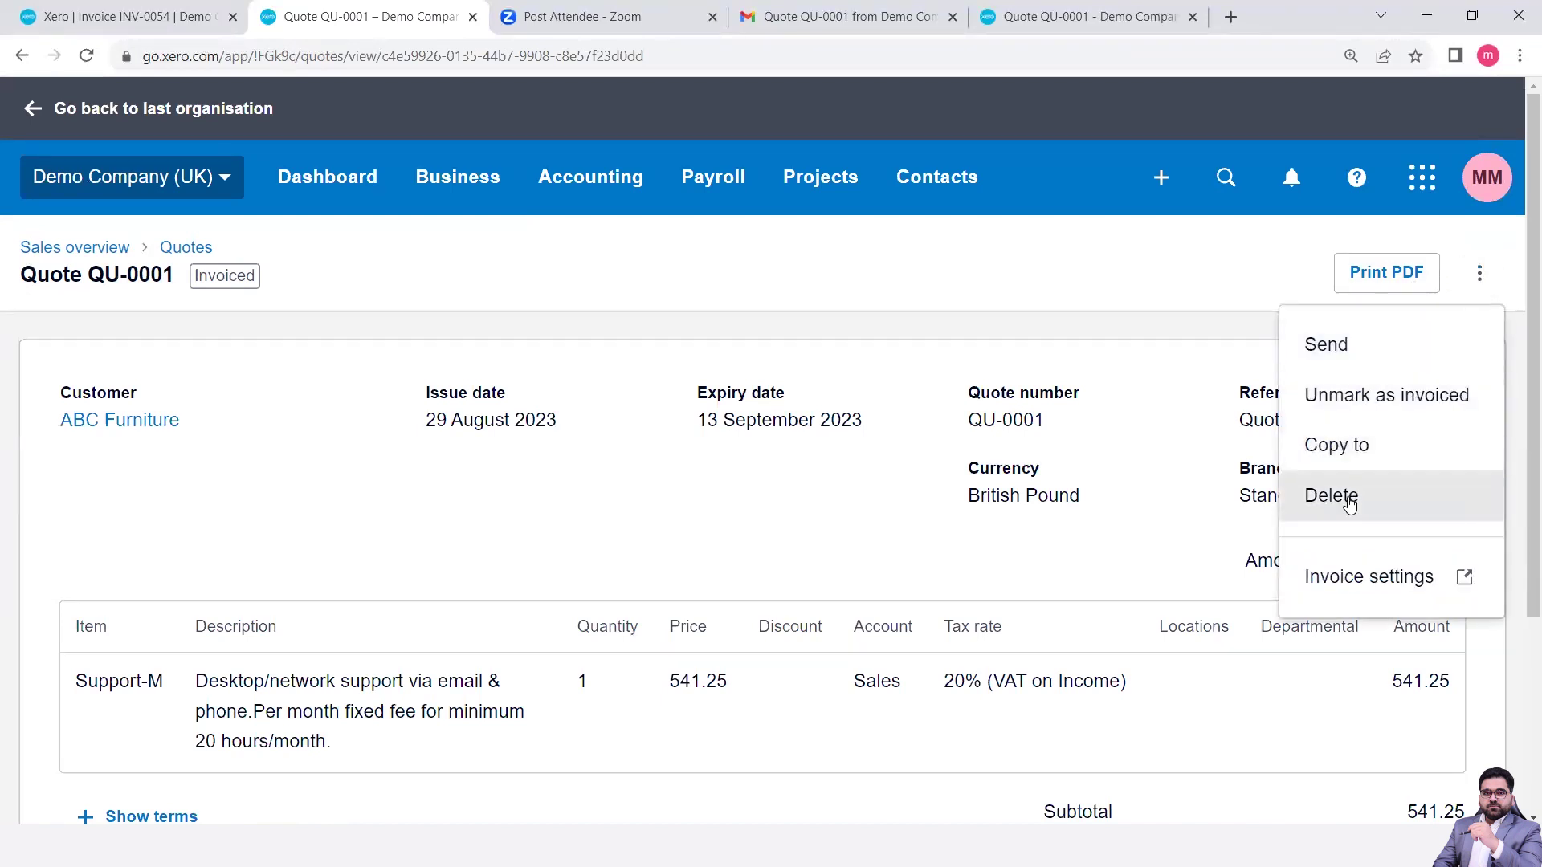
click(1339, 460)
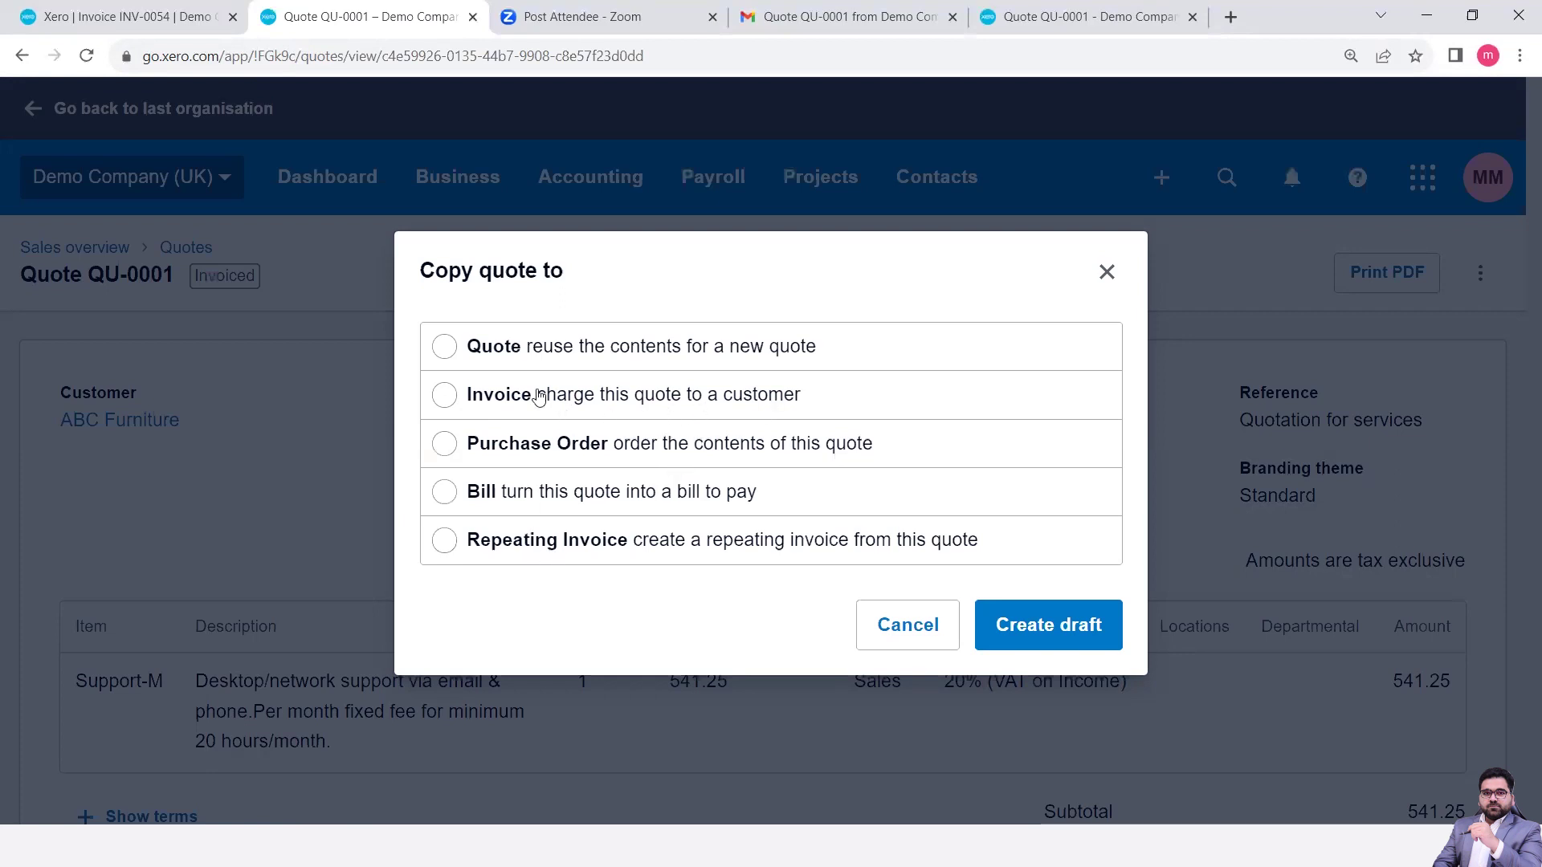
click(446, 351)
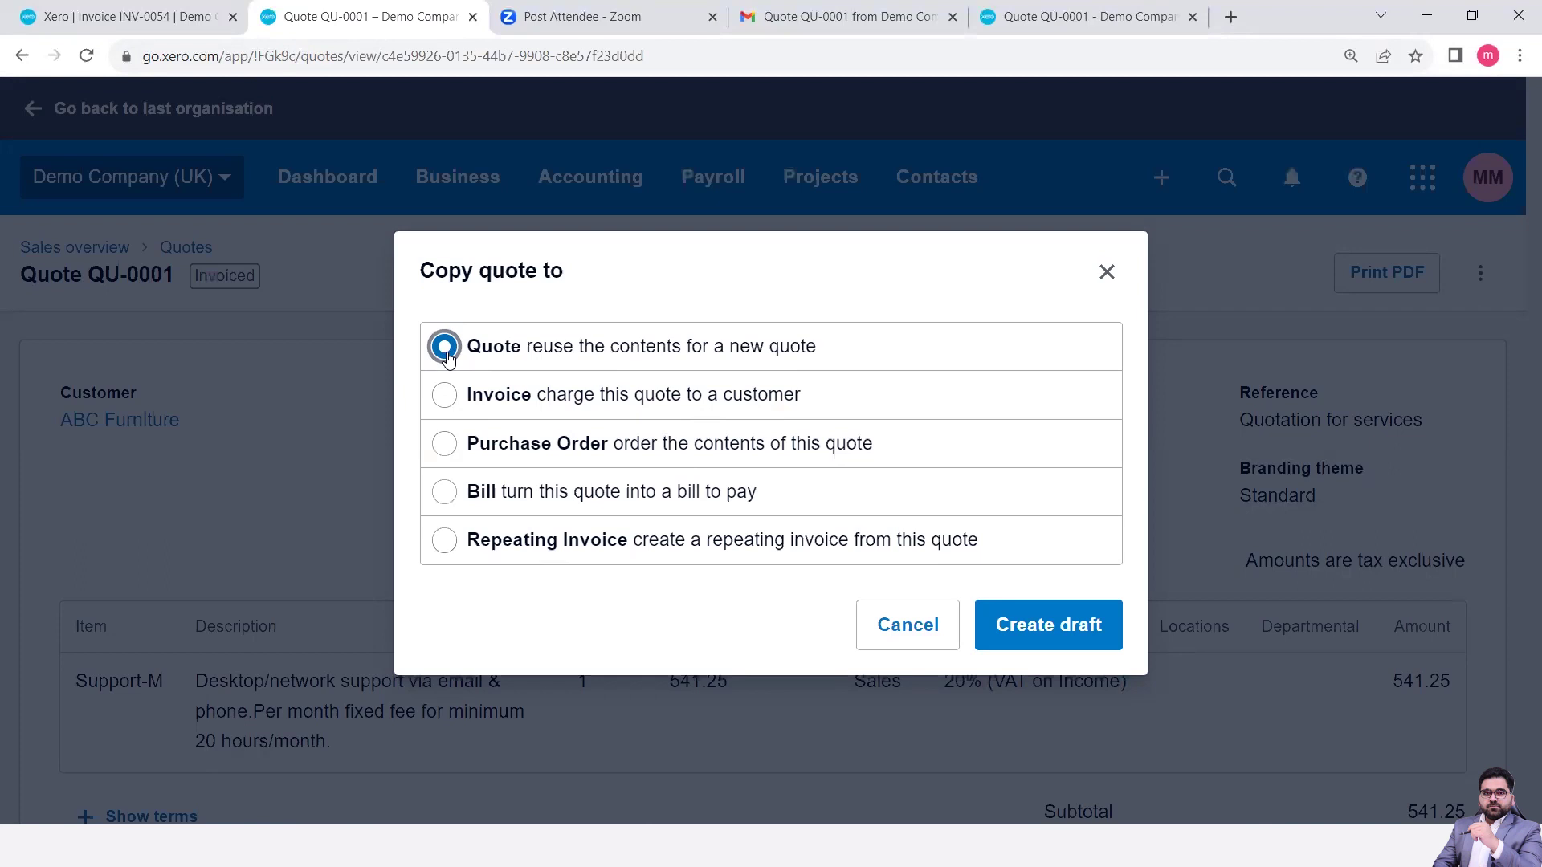
click(1065, 632)
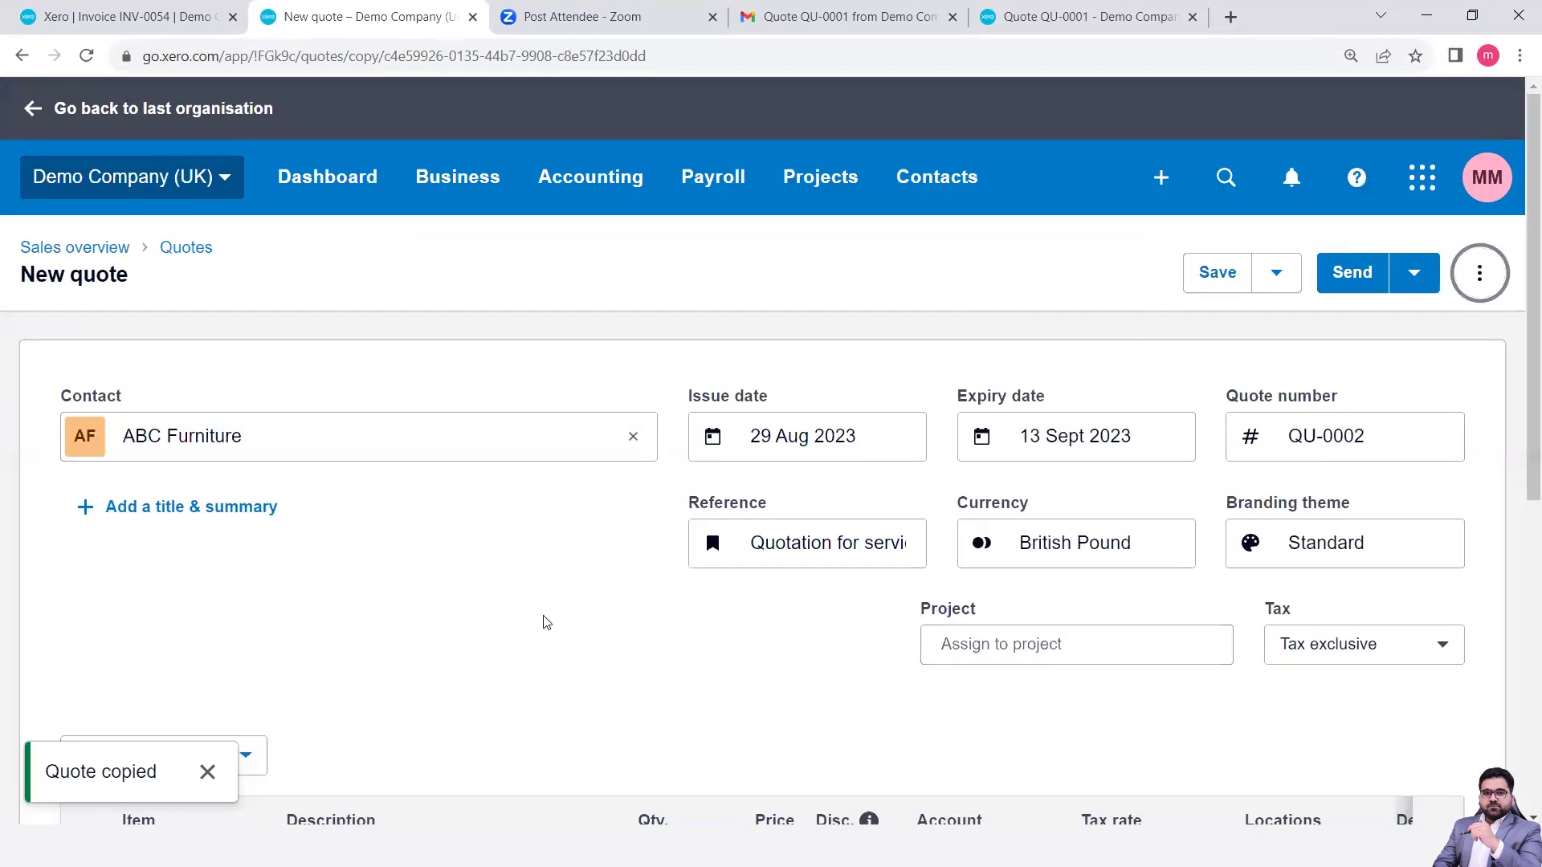
- Clear ABC Furniture from the contact field of copied quote QU-0002, keeping line items and dates
scroll(542, 622, down, 4)
scroll(551, 564, up, 3)
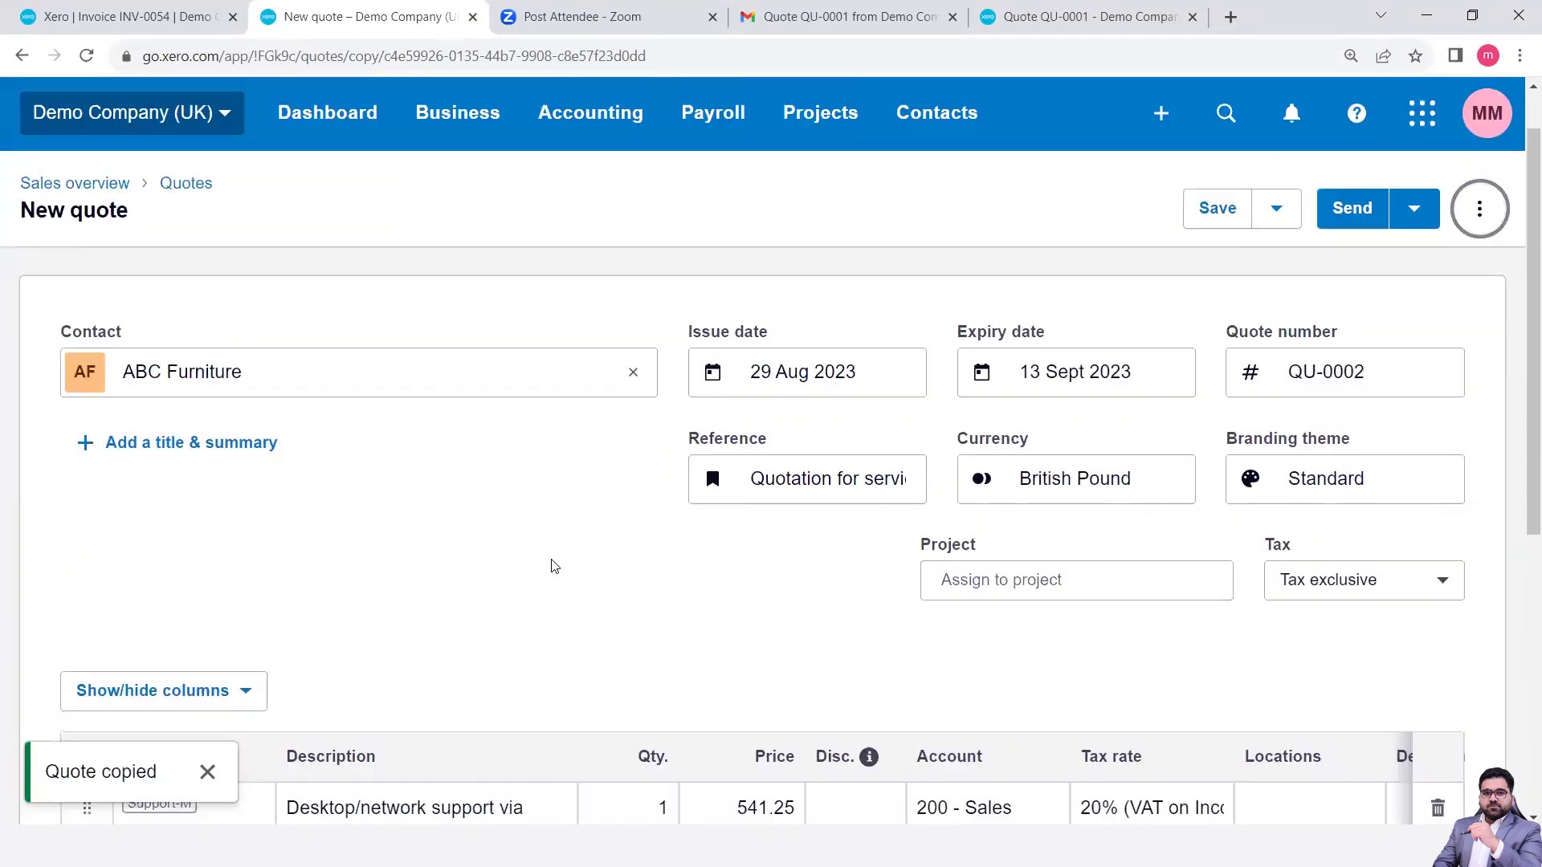
click(387, 381)
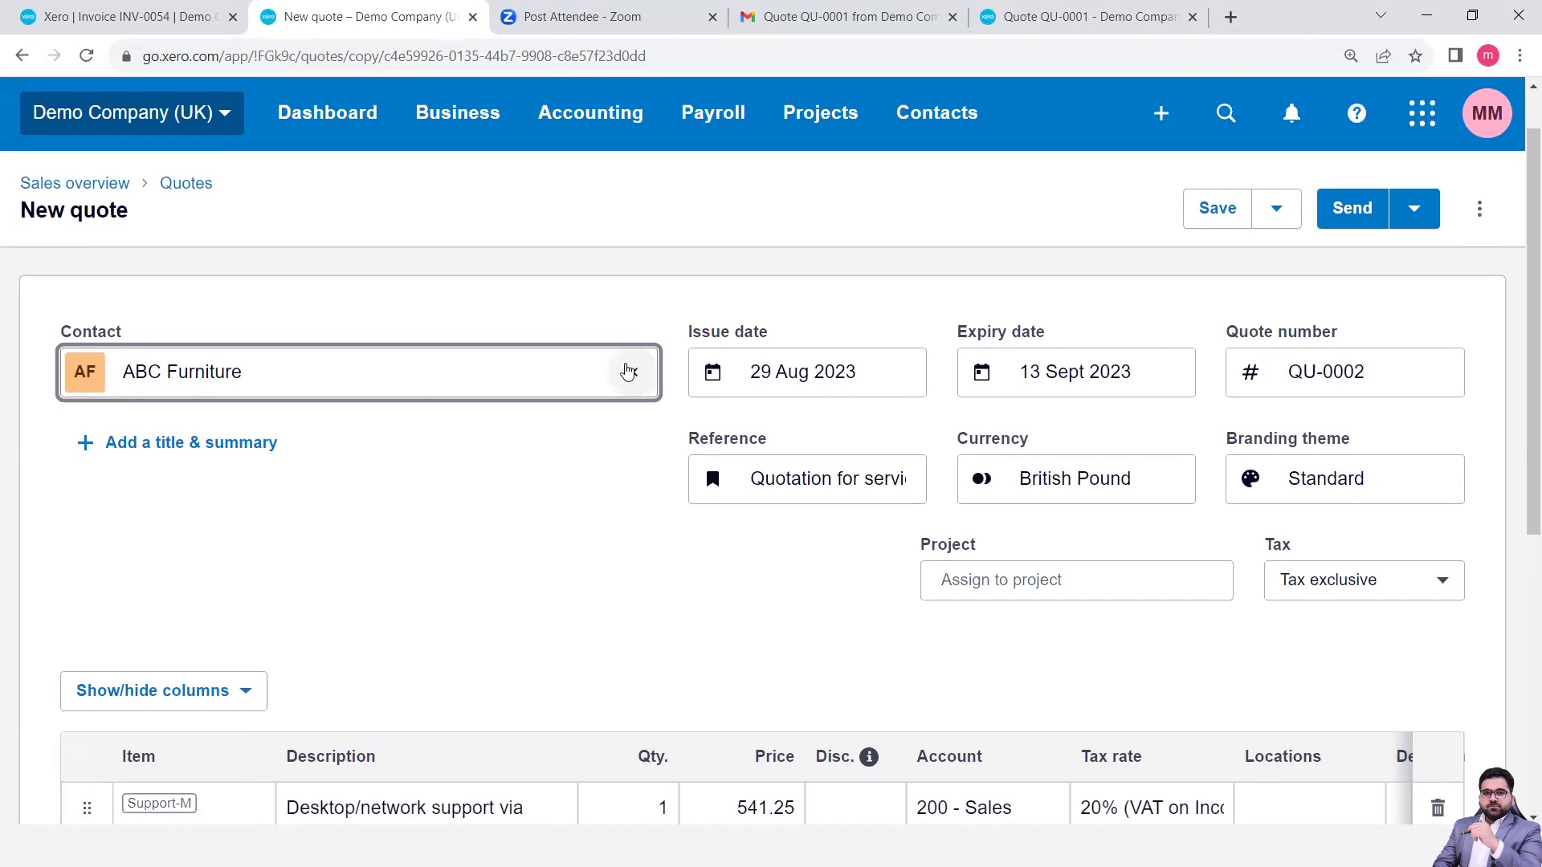
click(631, 371)
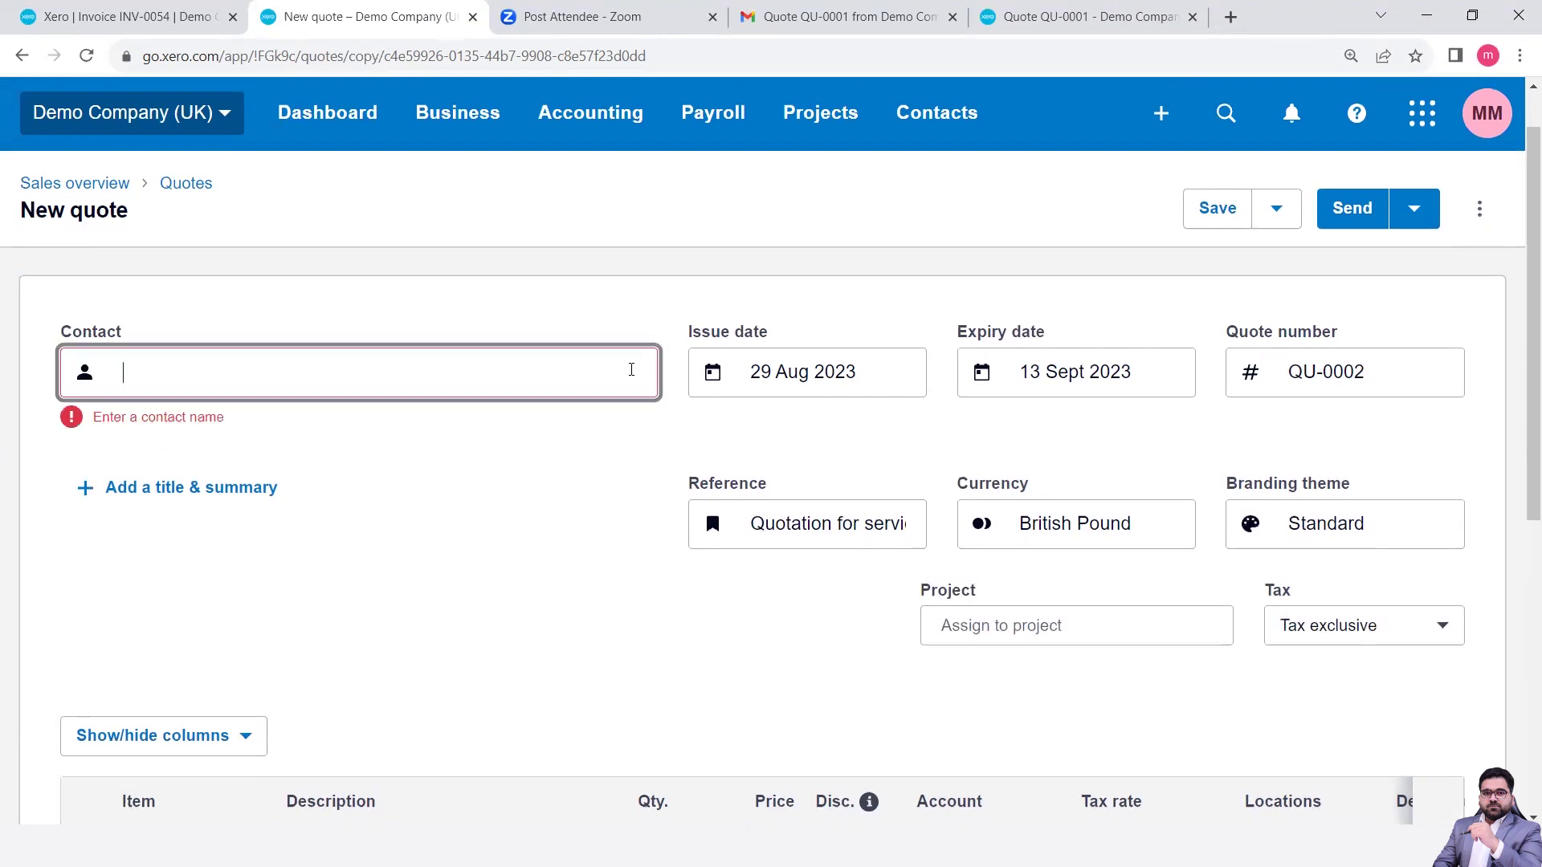
scroll(633, 575, down, 7)
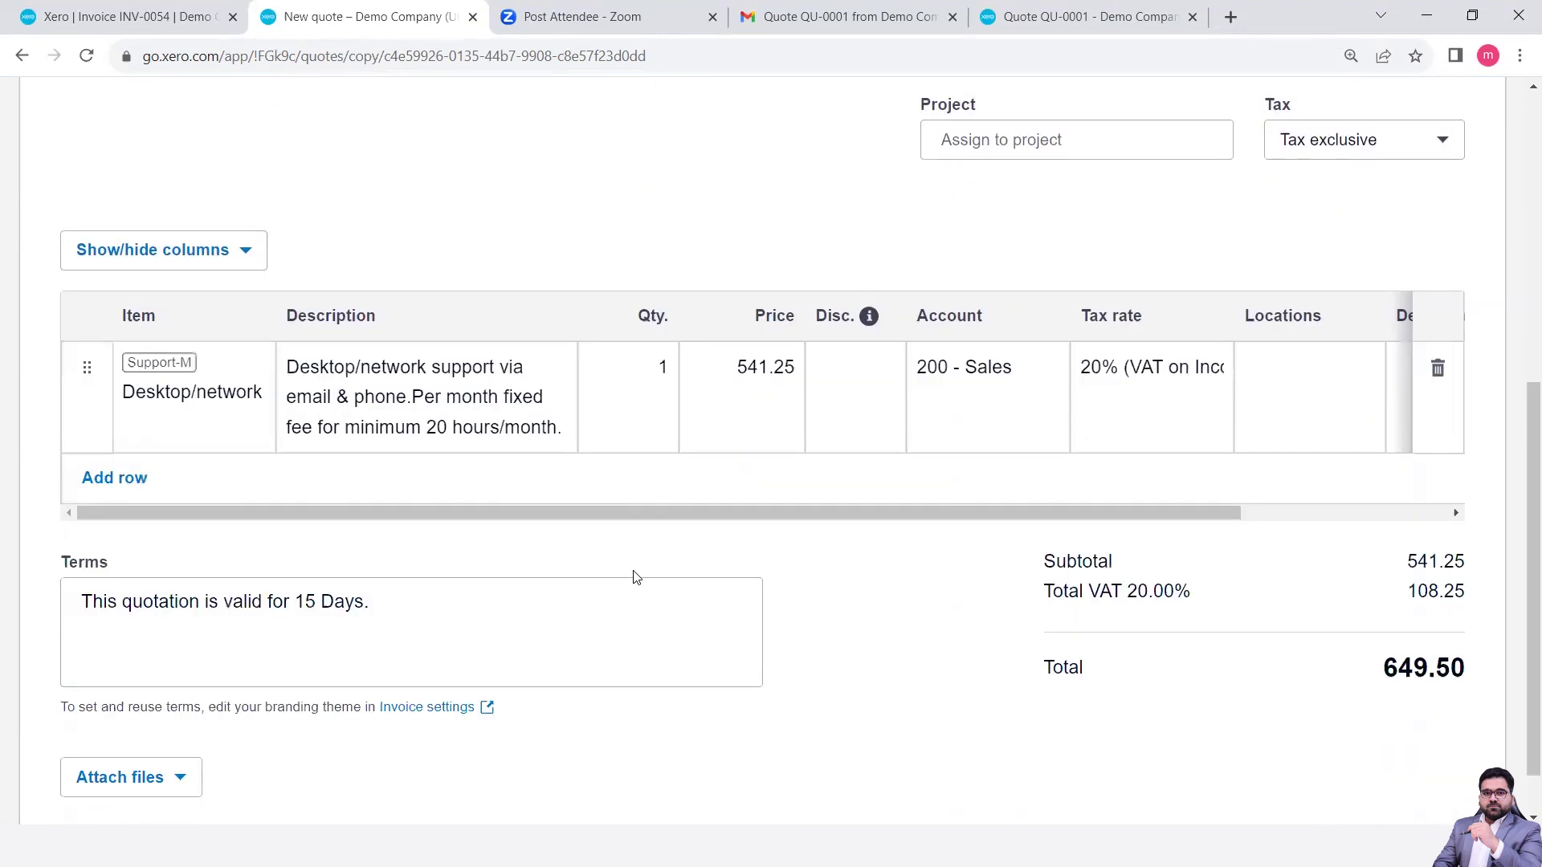
scroll(633, 575, up, 7)
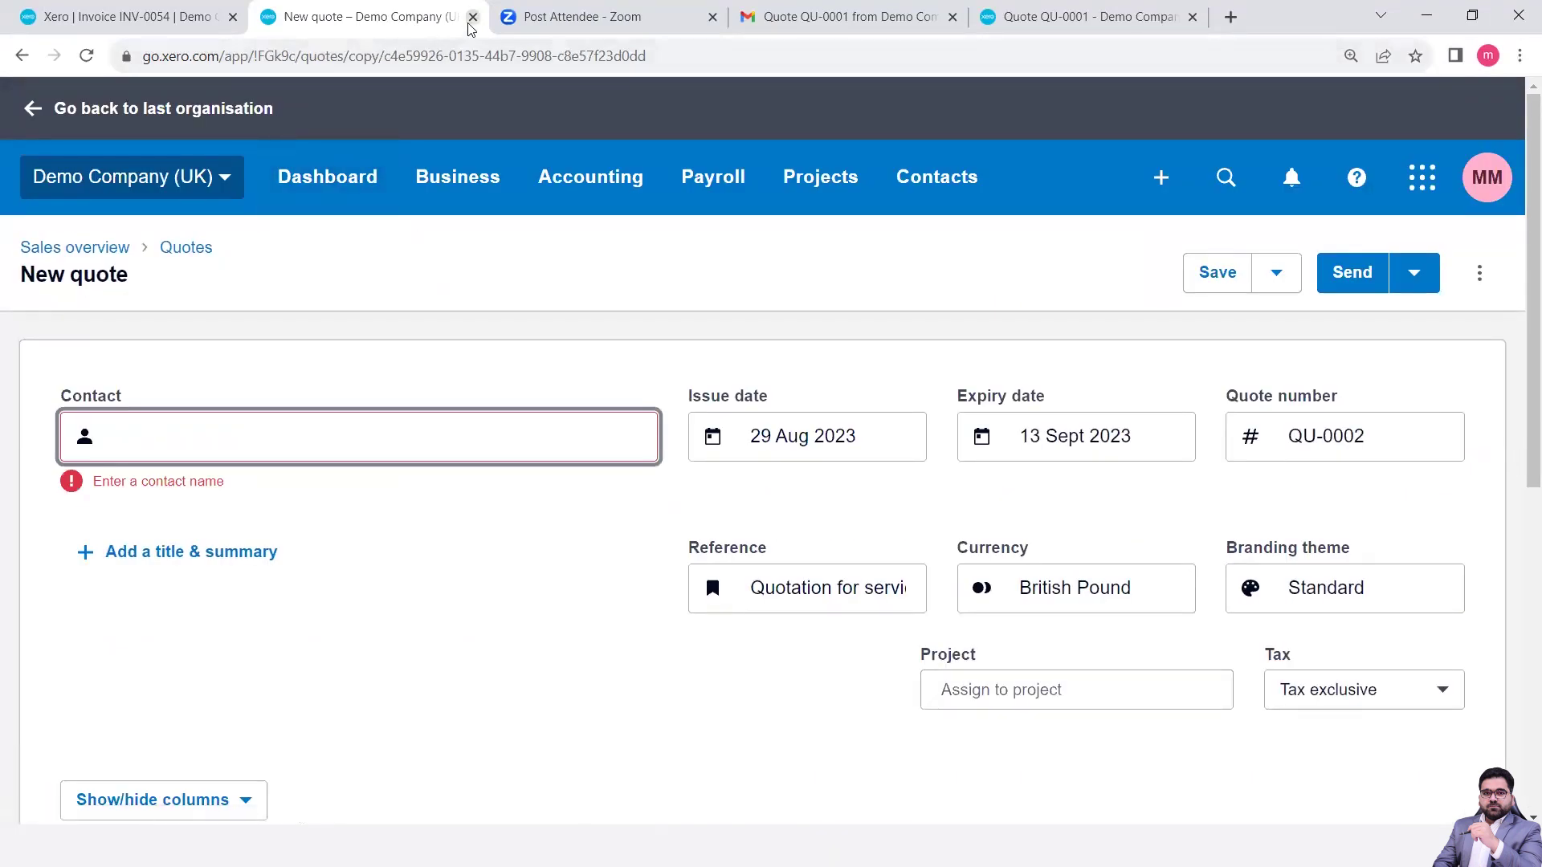
- Abandon the unsaved copied quote and return to the Demo Company (UK) dashboard
click(362, 156)
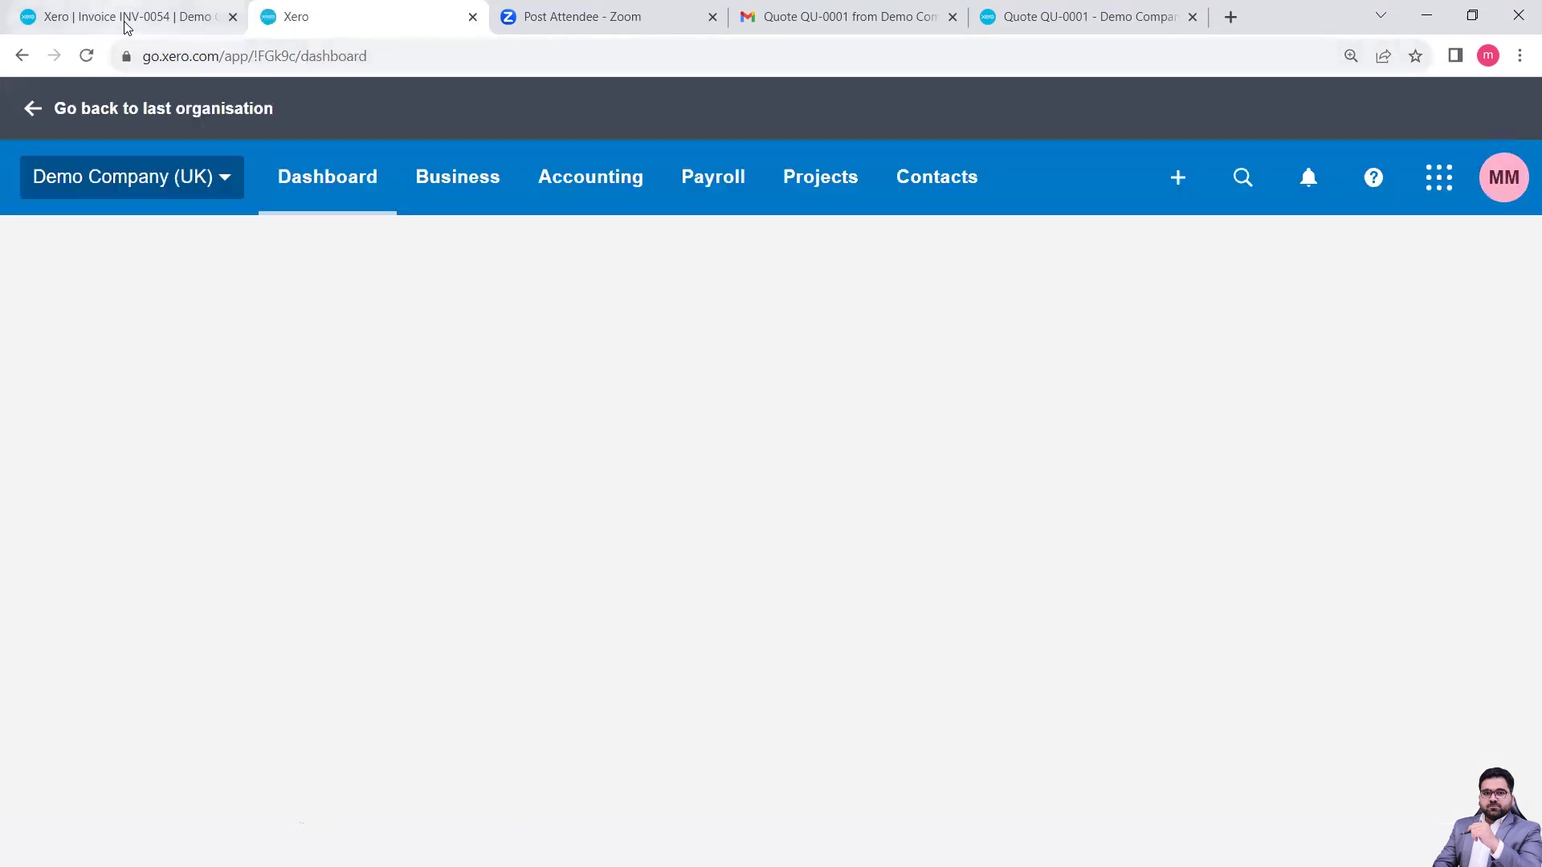
mouse_move(124, 27)
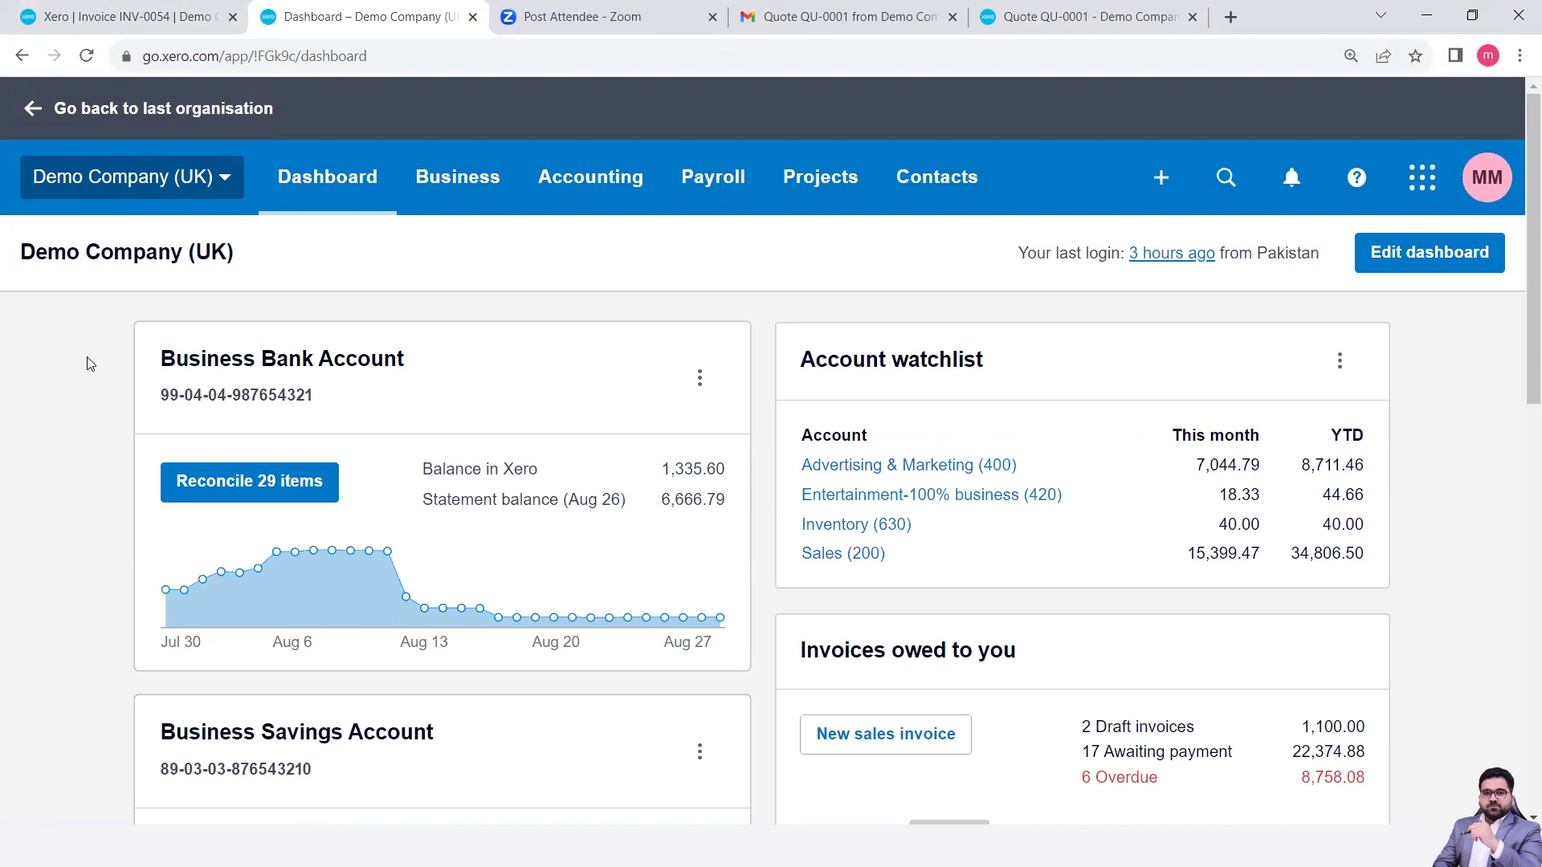
click(447, 190)
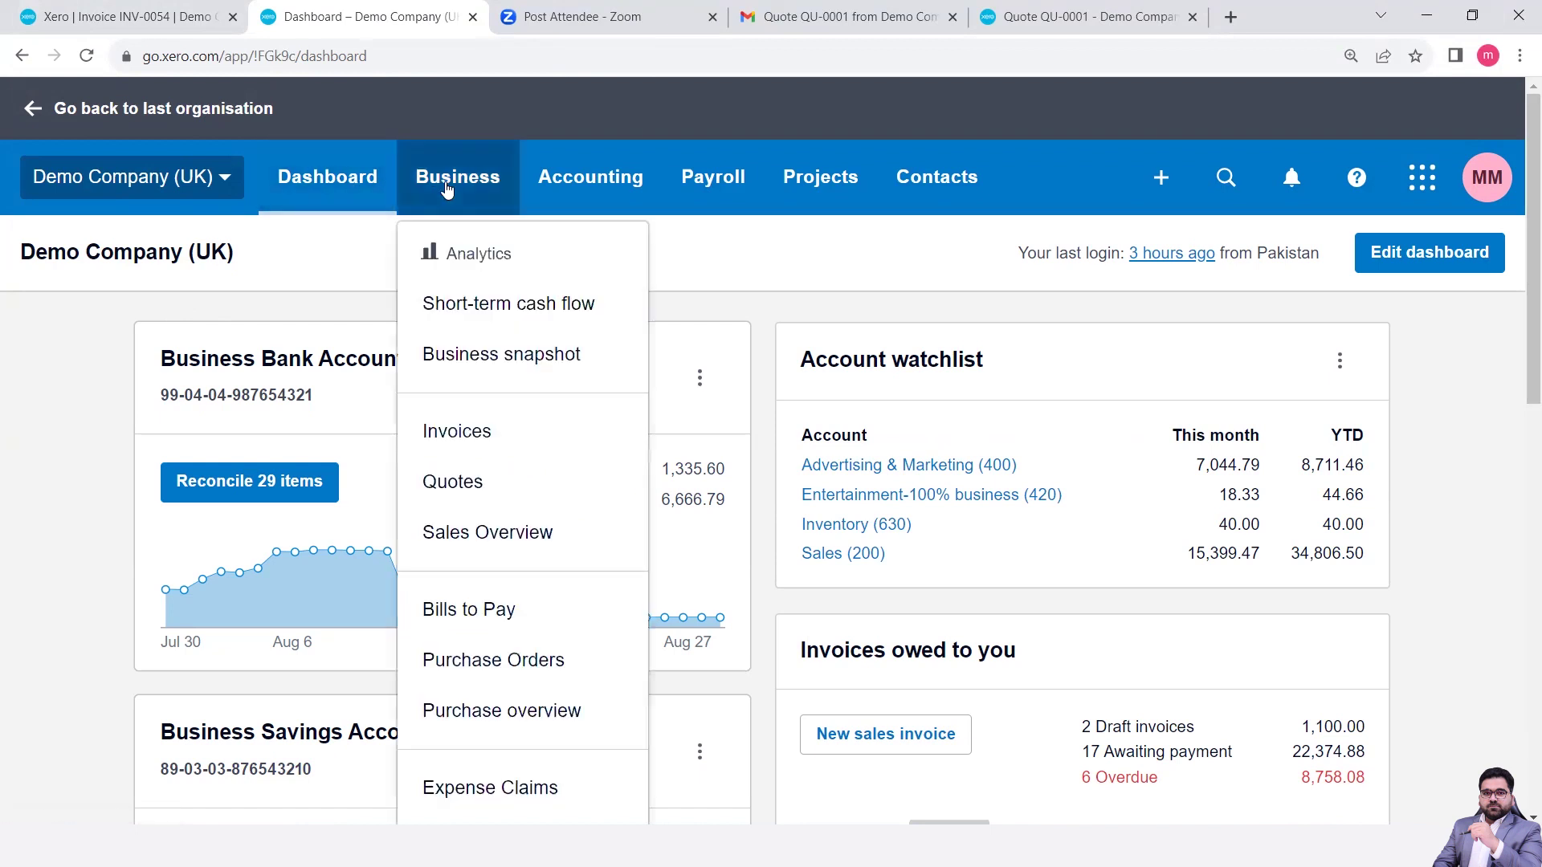
- Review the Sales overview totals (2 drafts at 1,100.00, 8,758.08 overdue) and hide its help banner
click(499, 549)
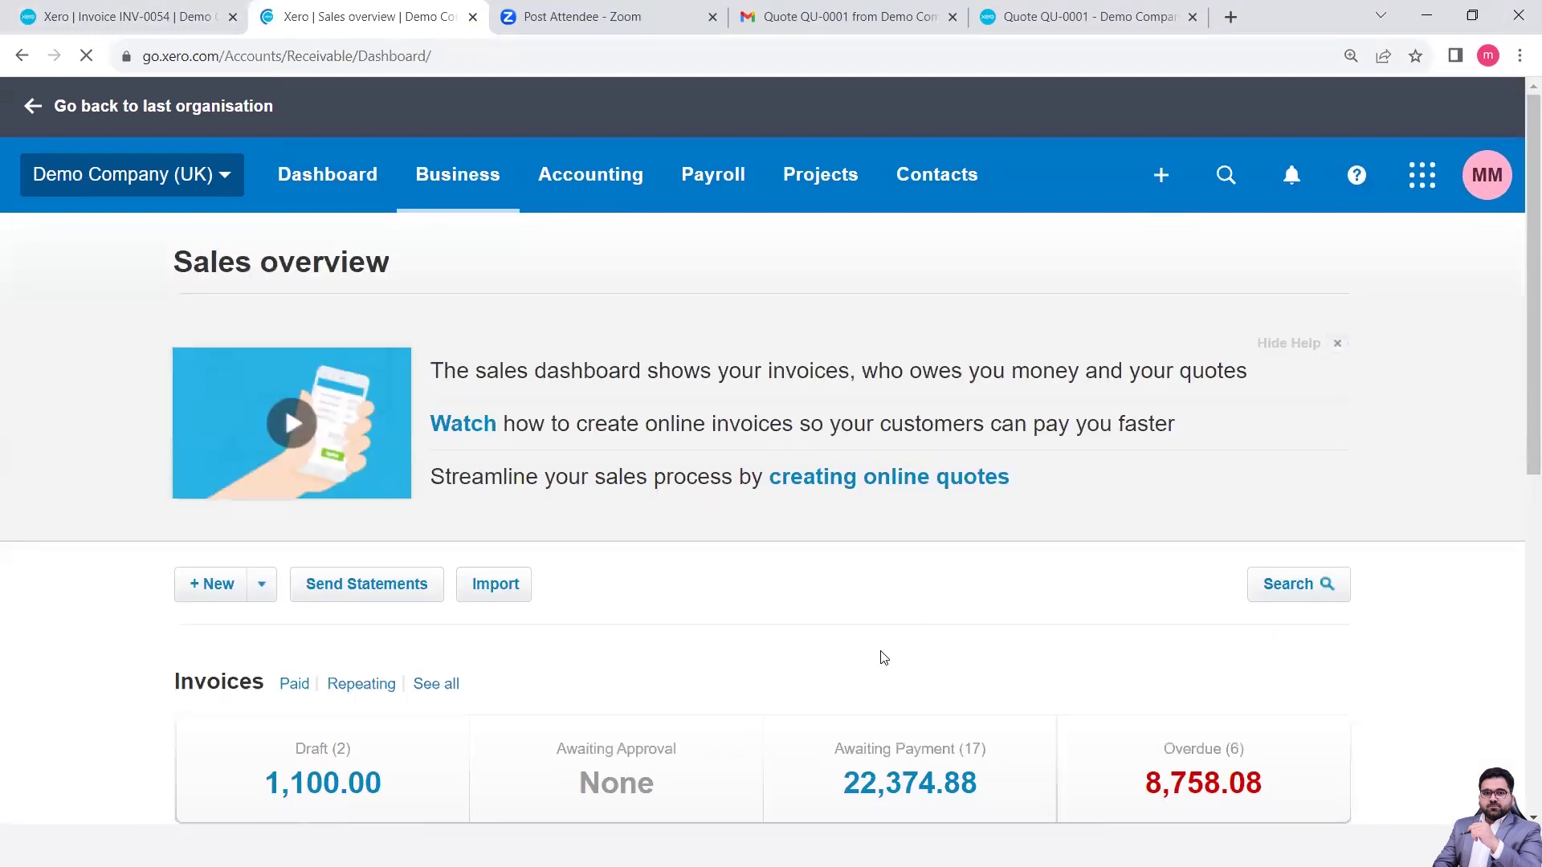
scroll(883, 657, down, 4)
scroll(883, 657, down, 4)
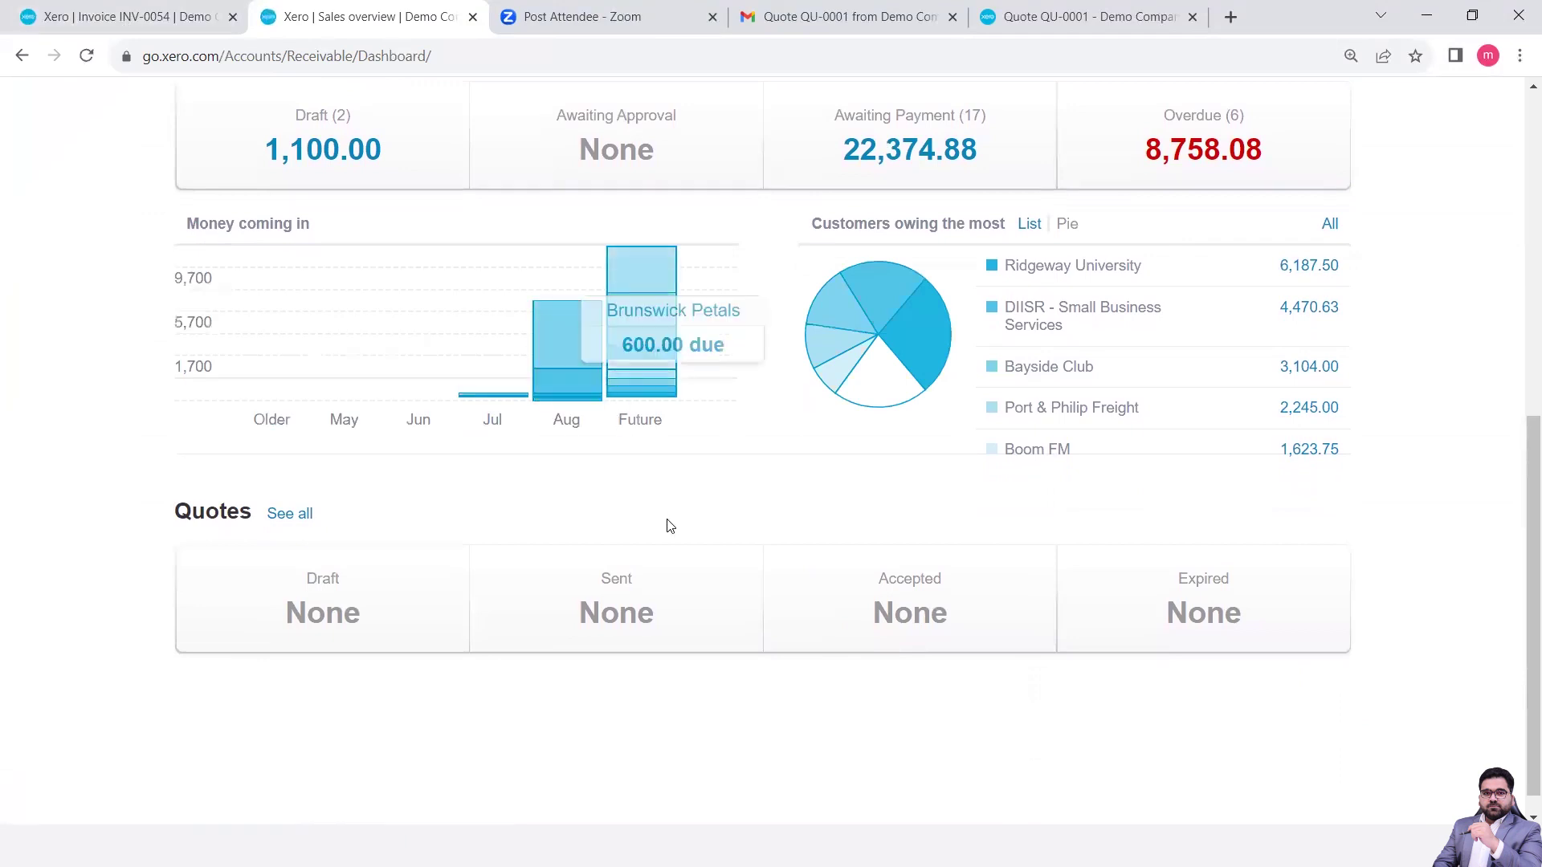
scroll(669, 526, up, 1)
scroll(666, 522, up, 2)
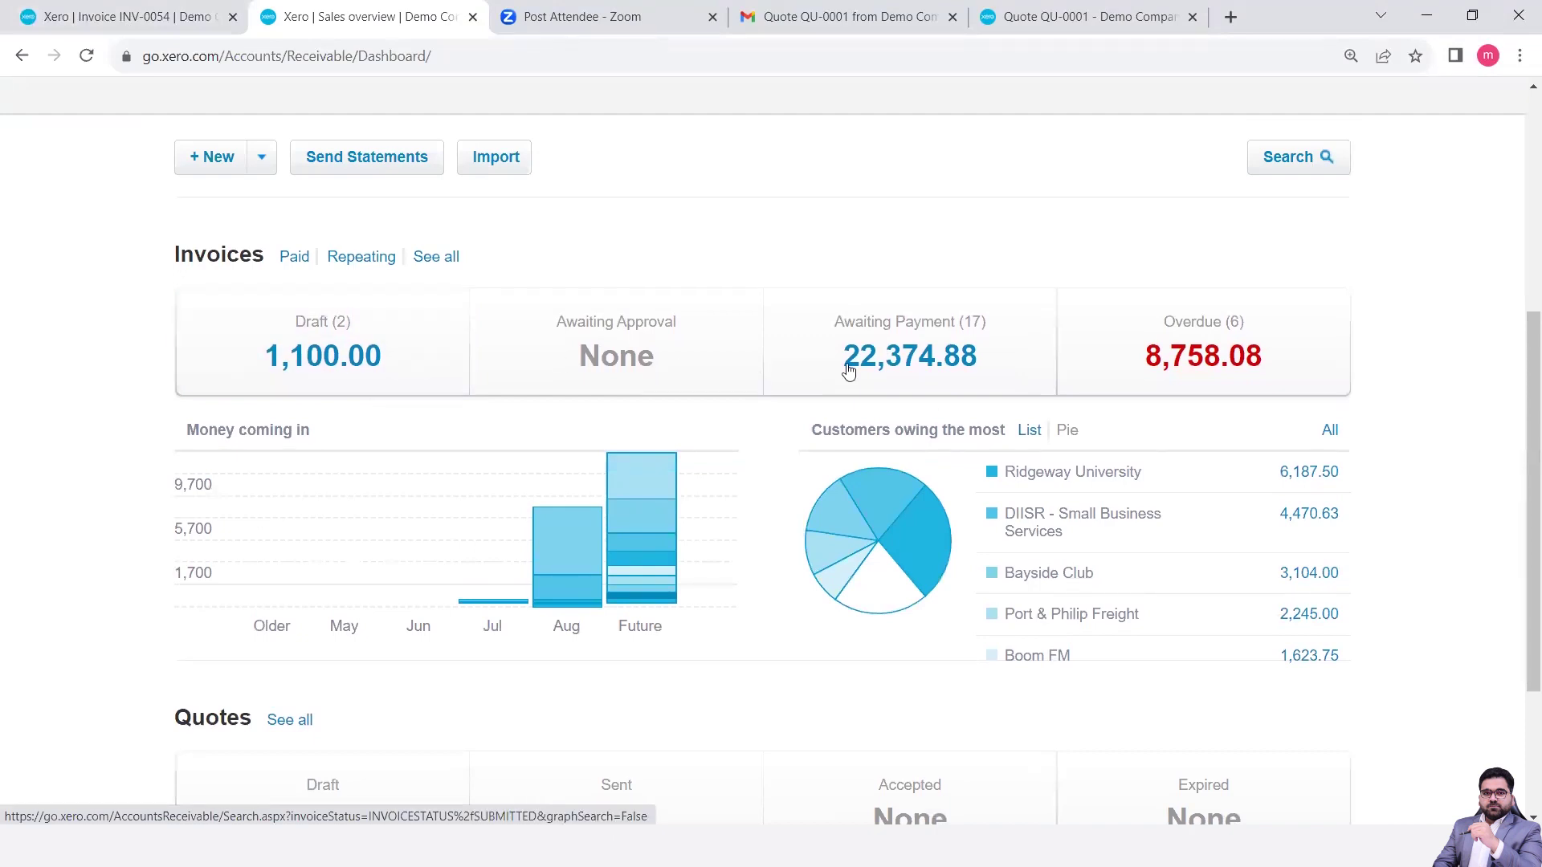
mouse_move(892, 517)
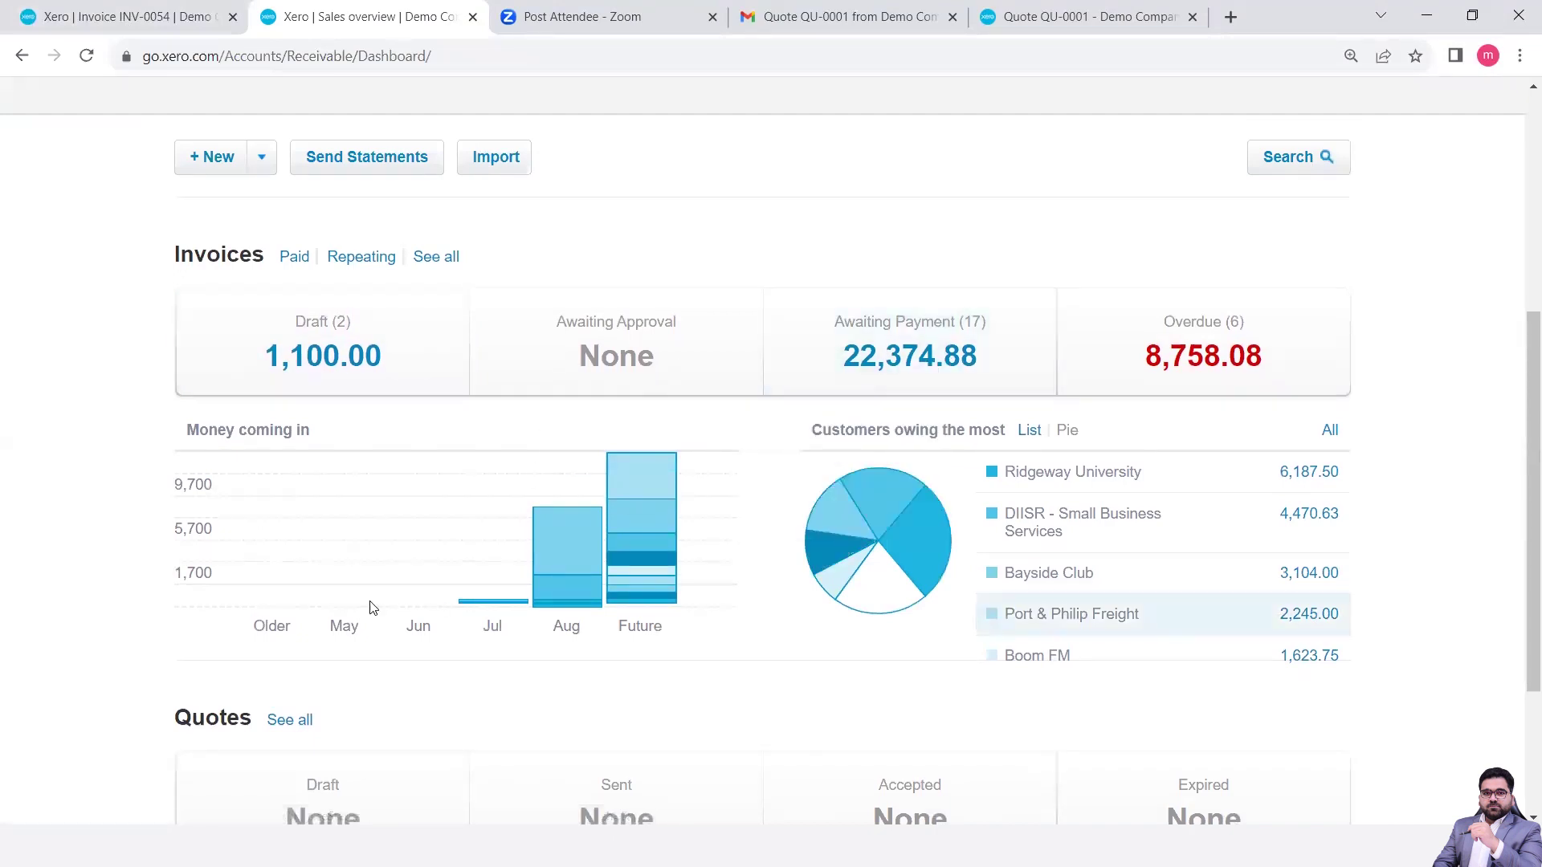
scroll(40, 666, down, 3)
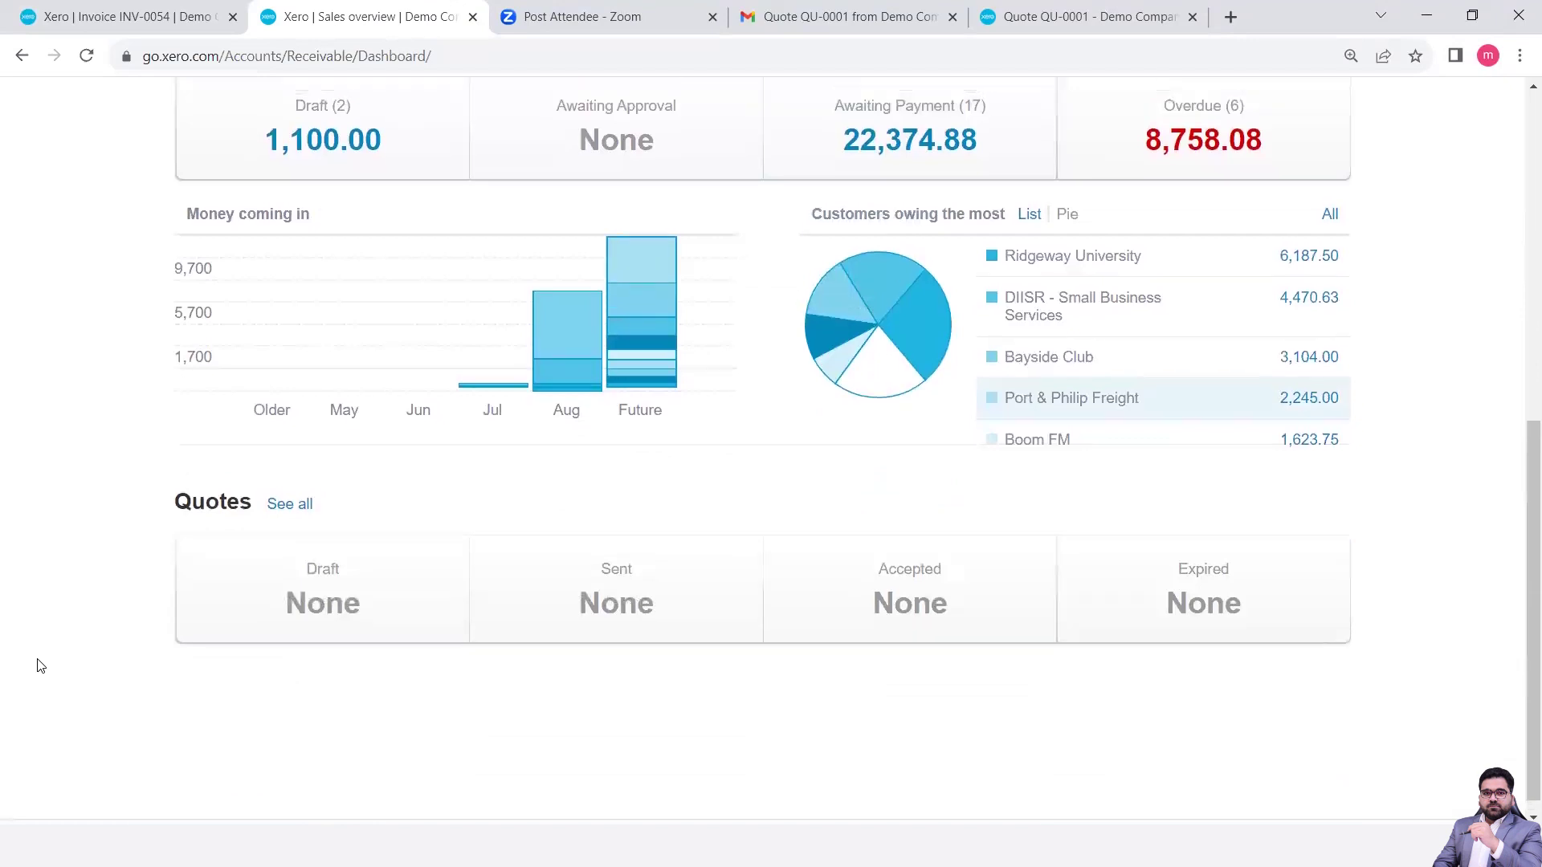
scroll(41, 666, up, 5)
scroll(40, 666, up, 1)
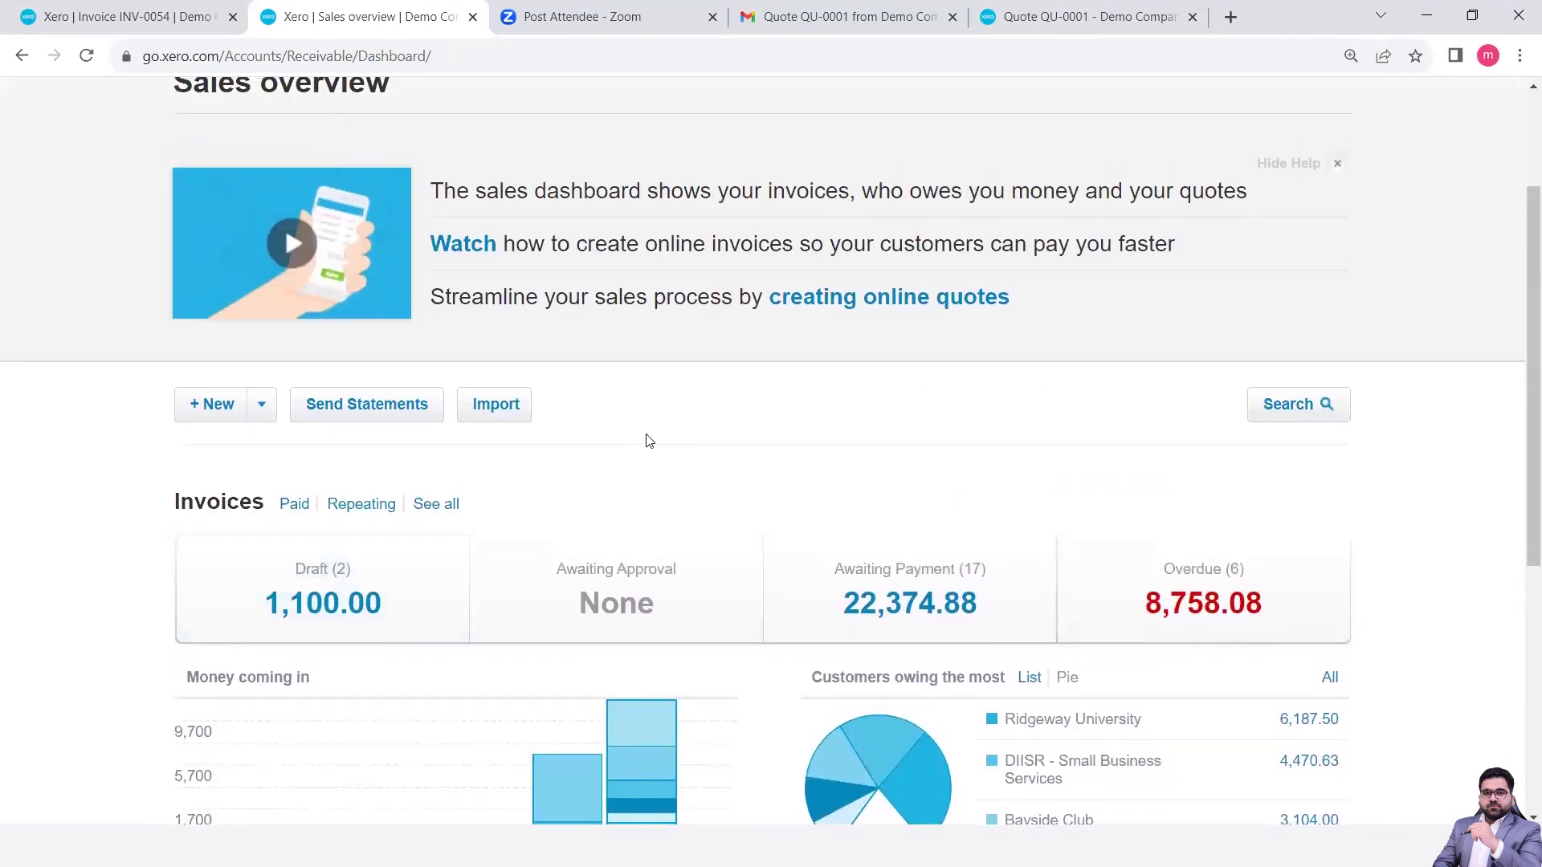
scroll(647, 438, up, 2)
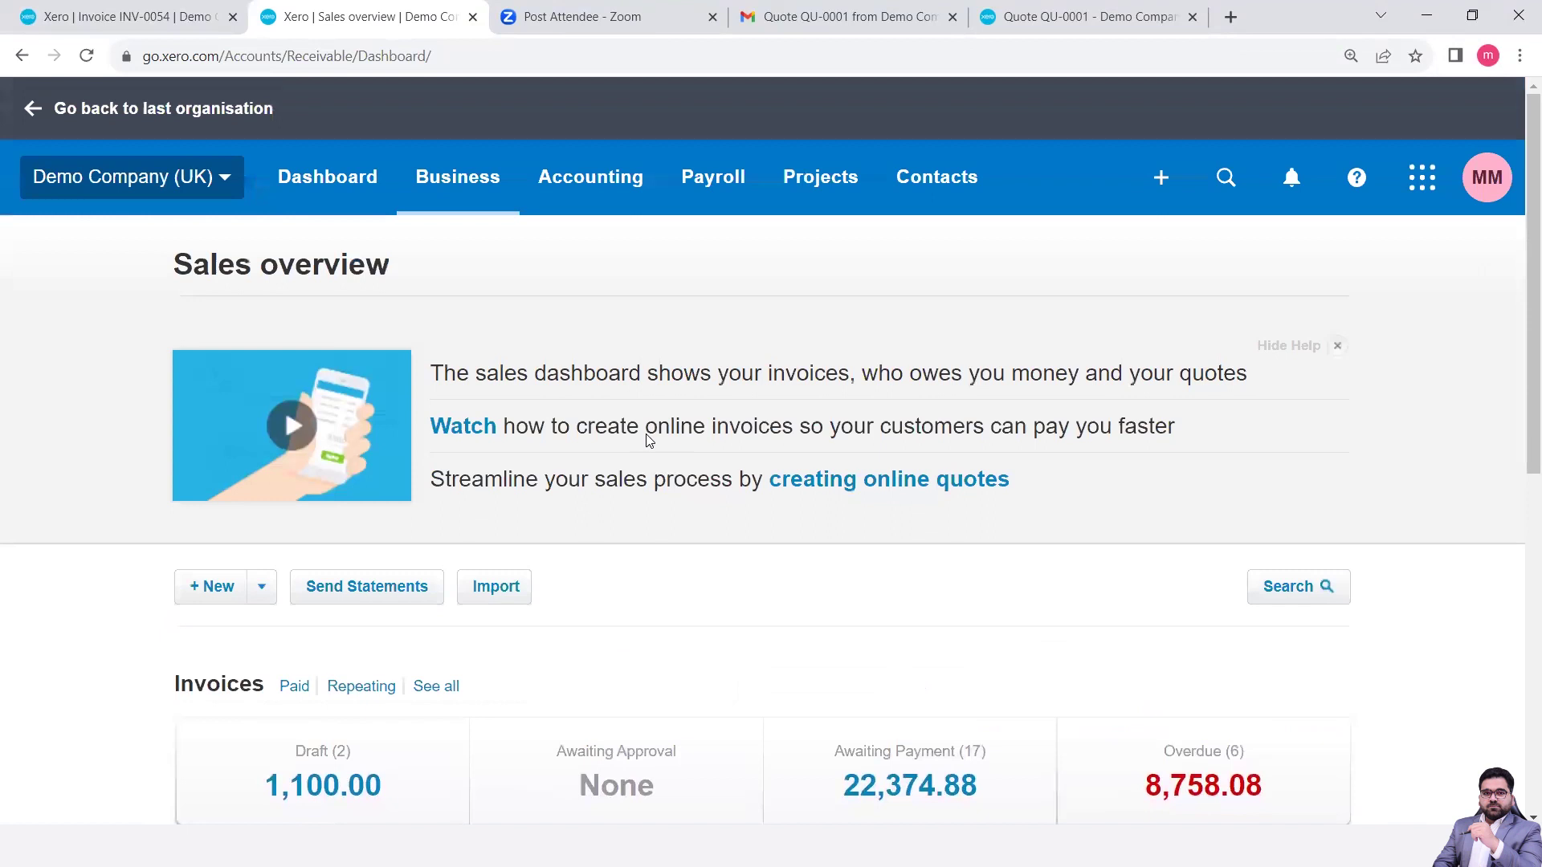
click(1337, 346)
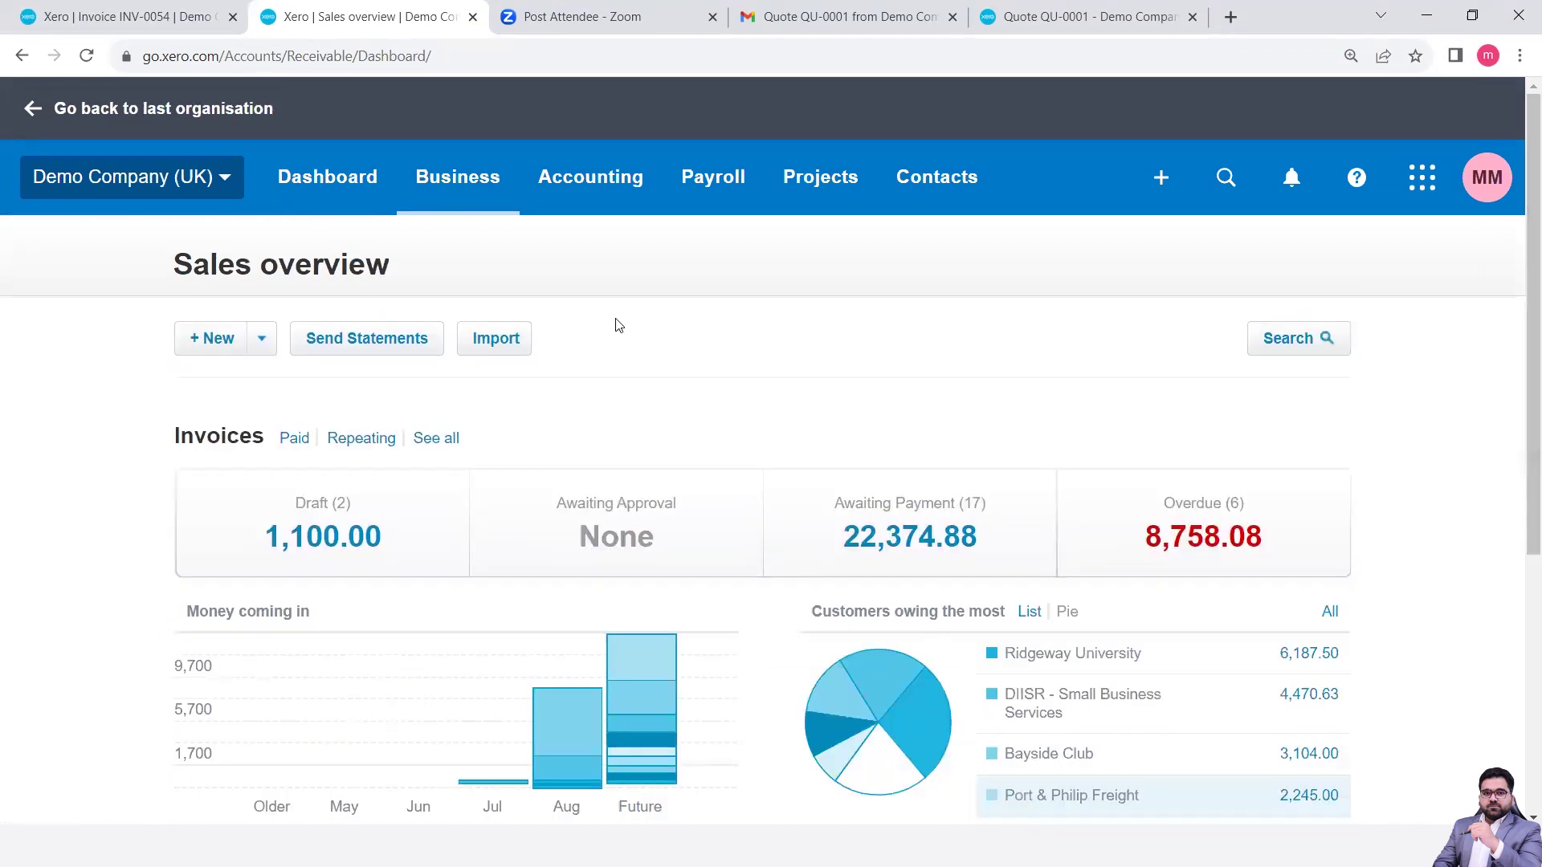
click(587, 188)
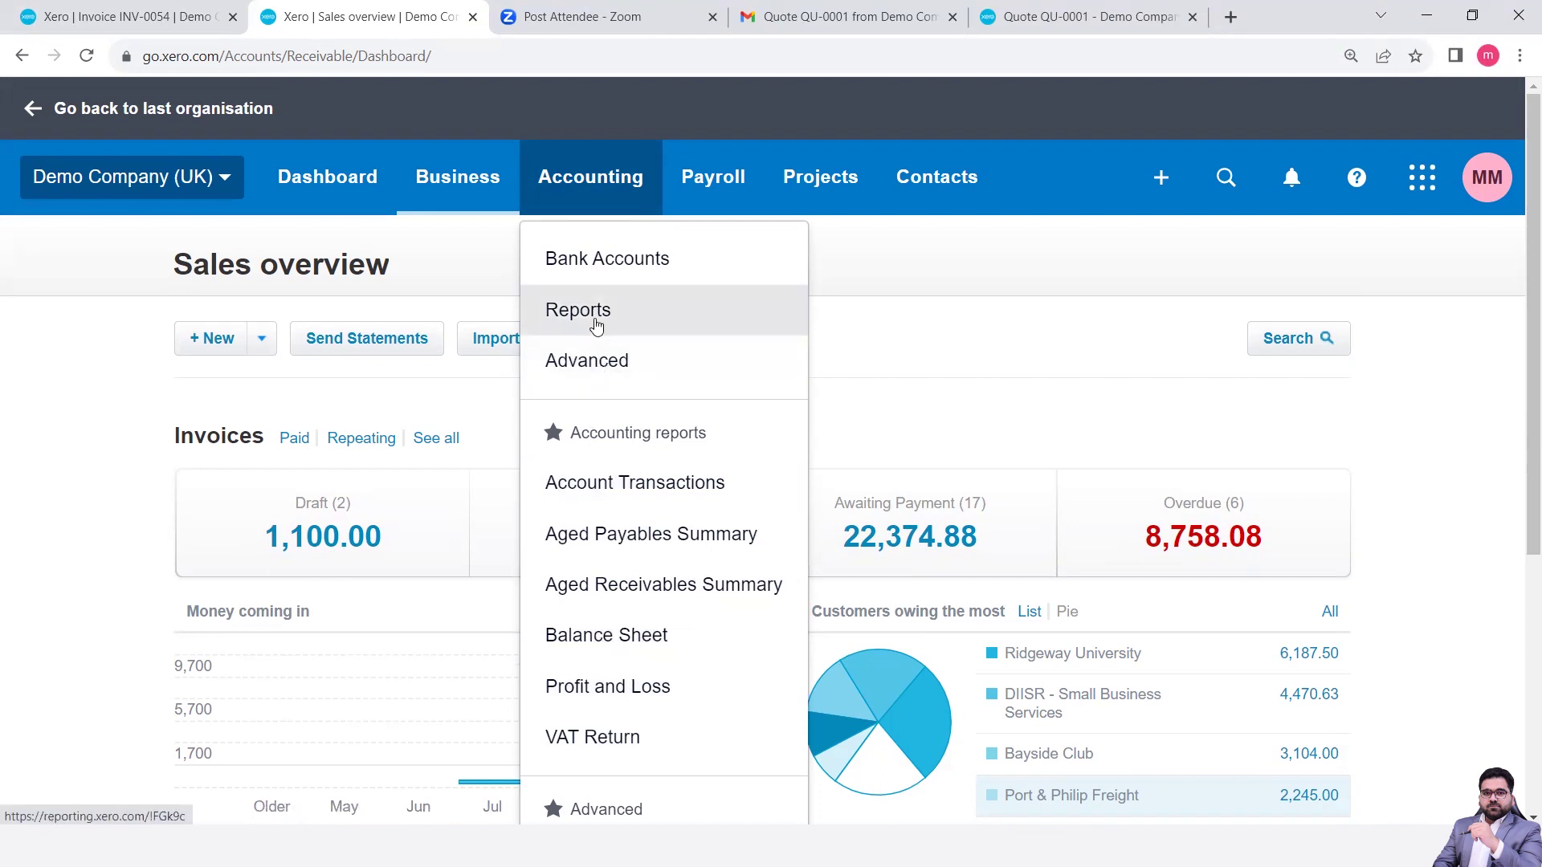
- Browse All reports down to the Aged Receivables reports, then return to invoice INV-0054's tab
click(595, 323)
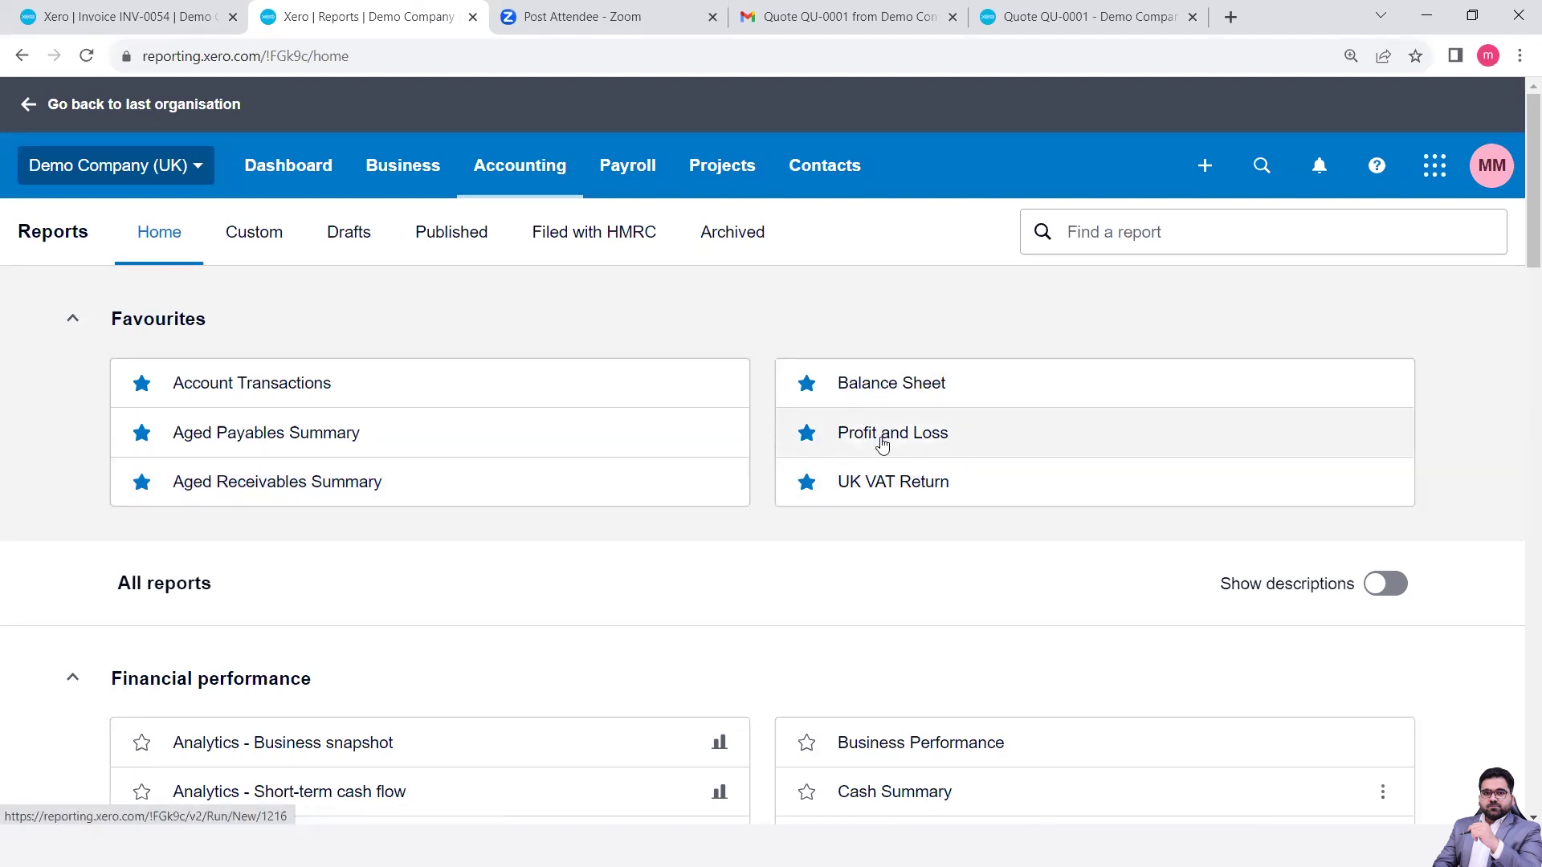
scroll(881, 509, down, 5)
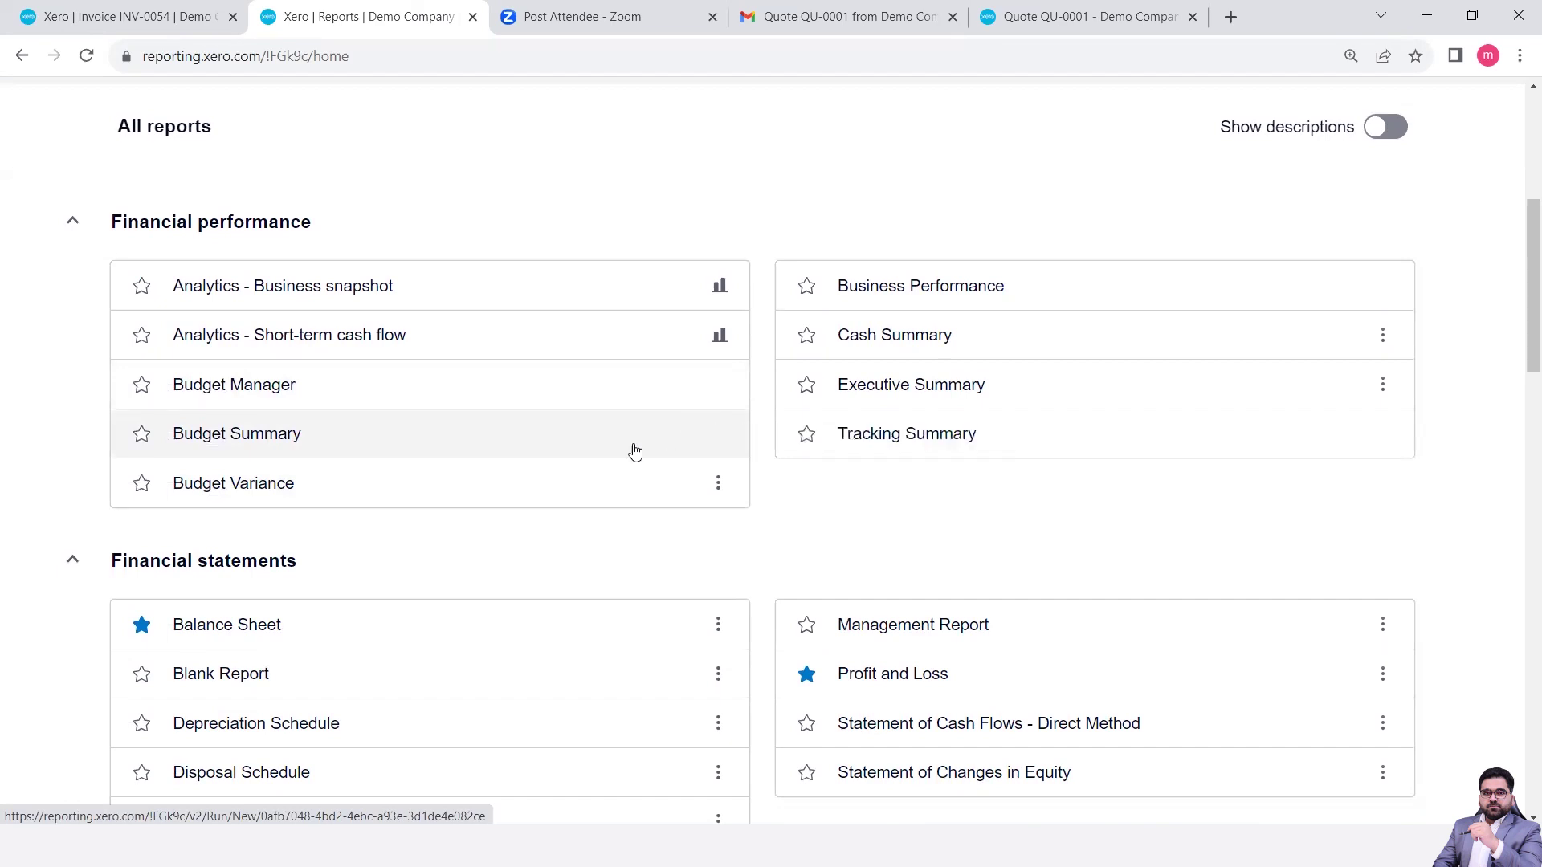
scroll(569, 471, down, 2)
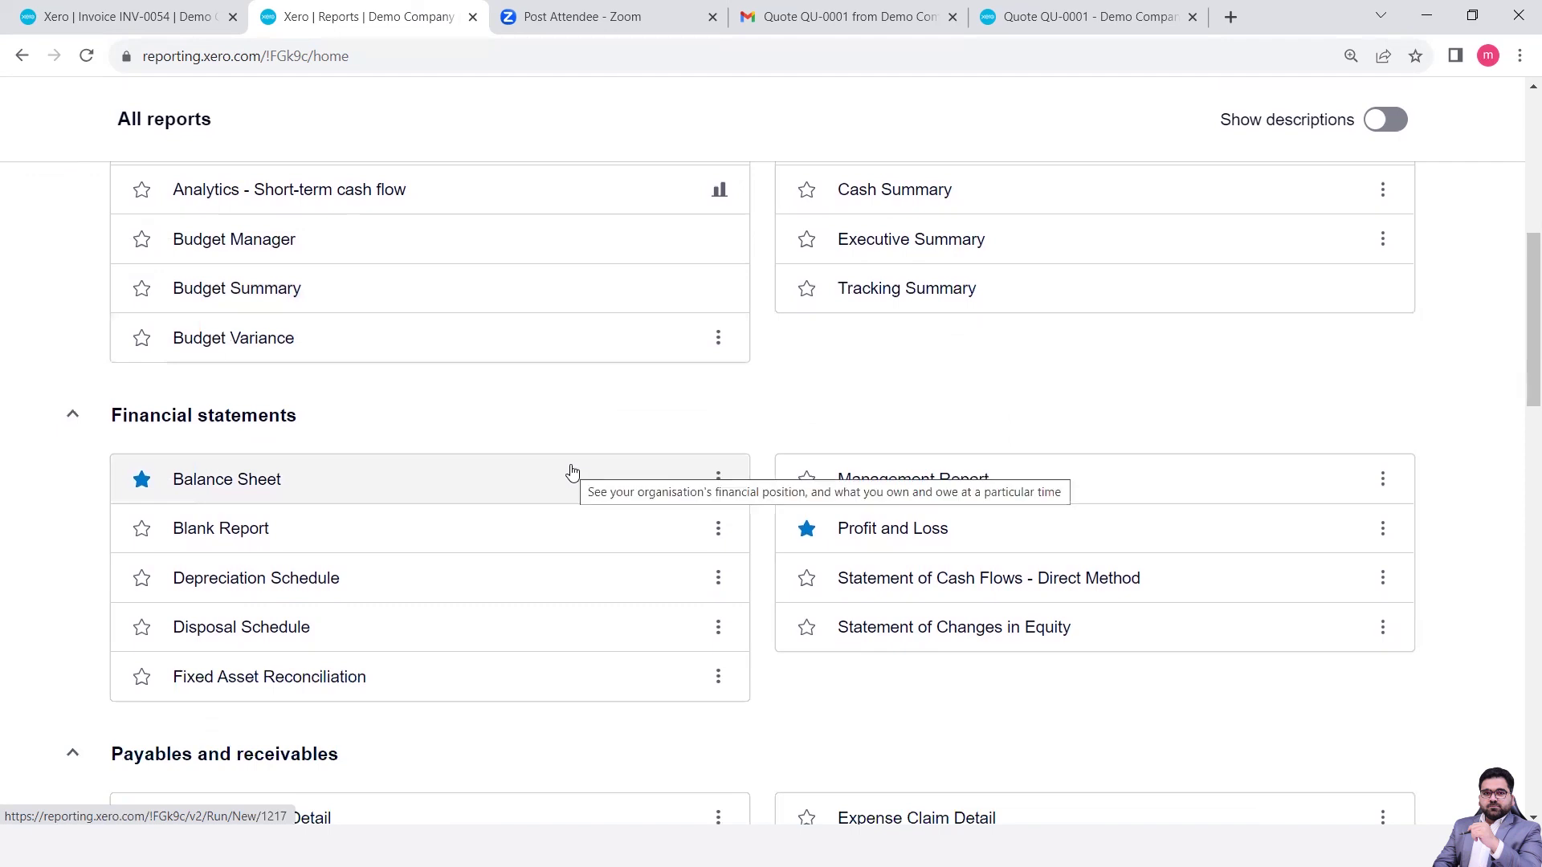
scroll(571, 473, down, 4)
scroll(571, 473, down, 2)
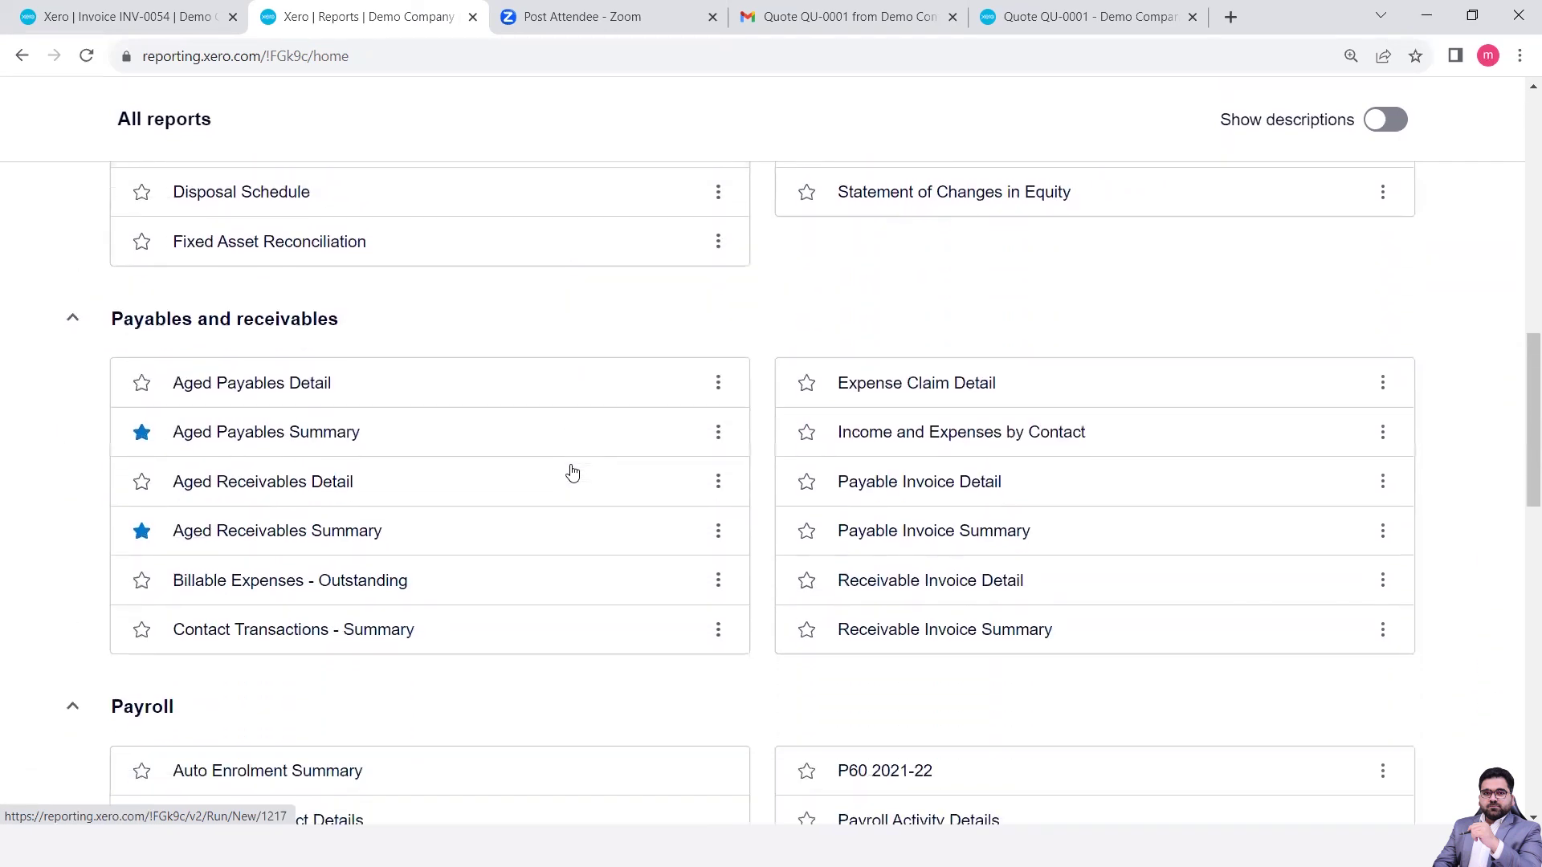
mouse_move(280, 341)
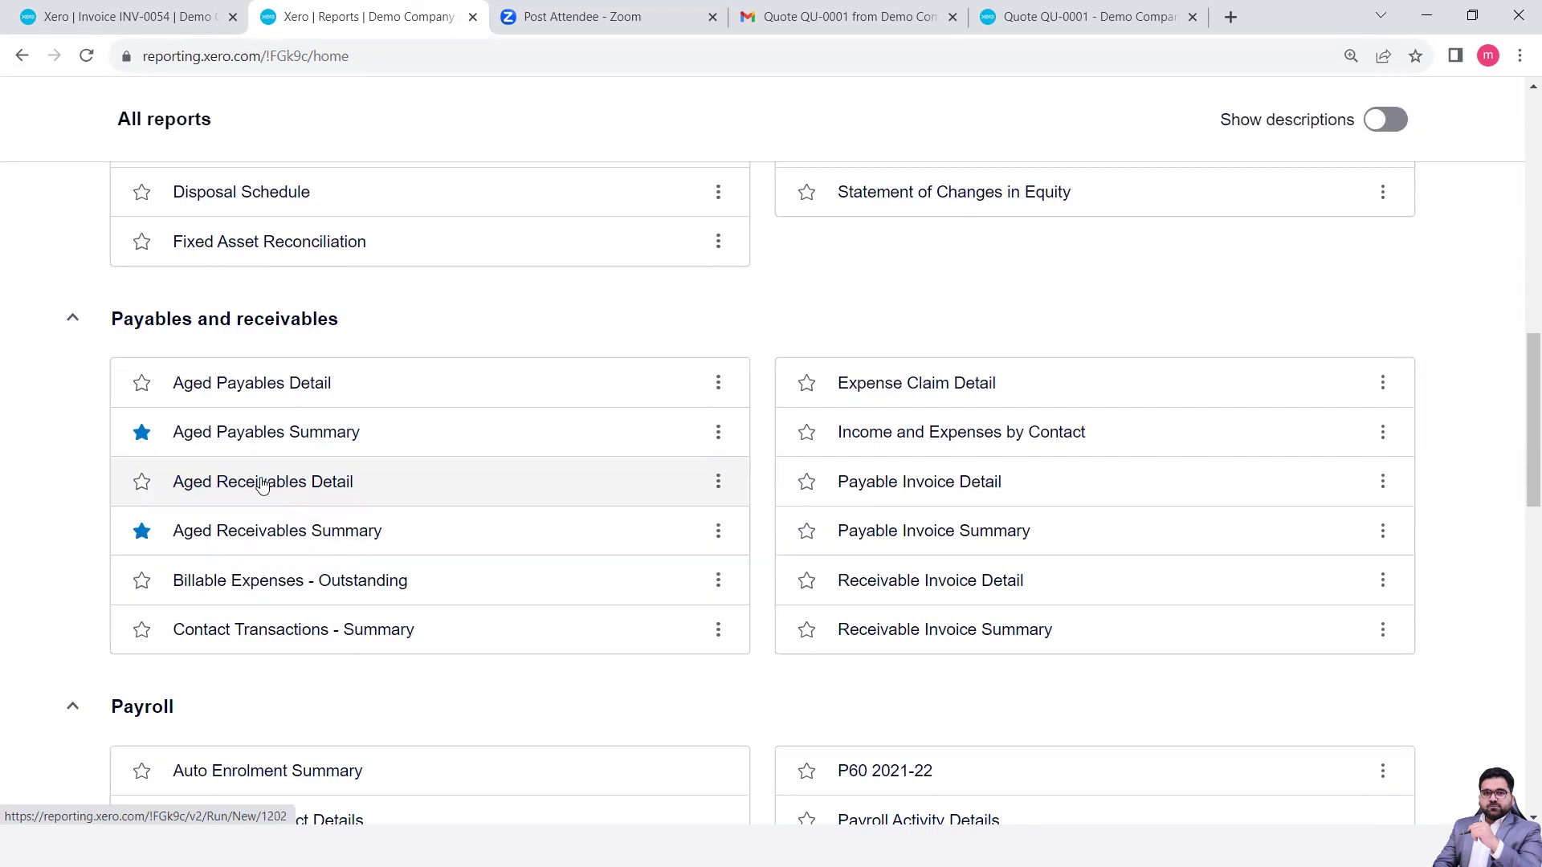
mouse_move(262, 485)
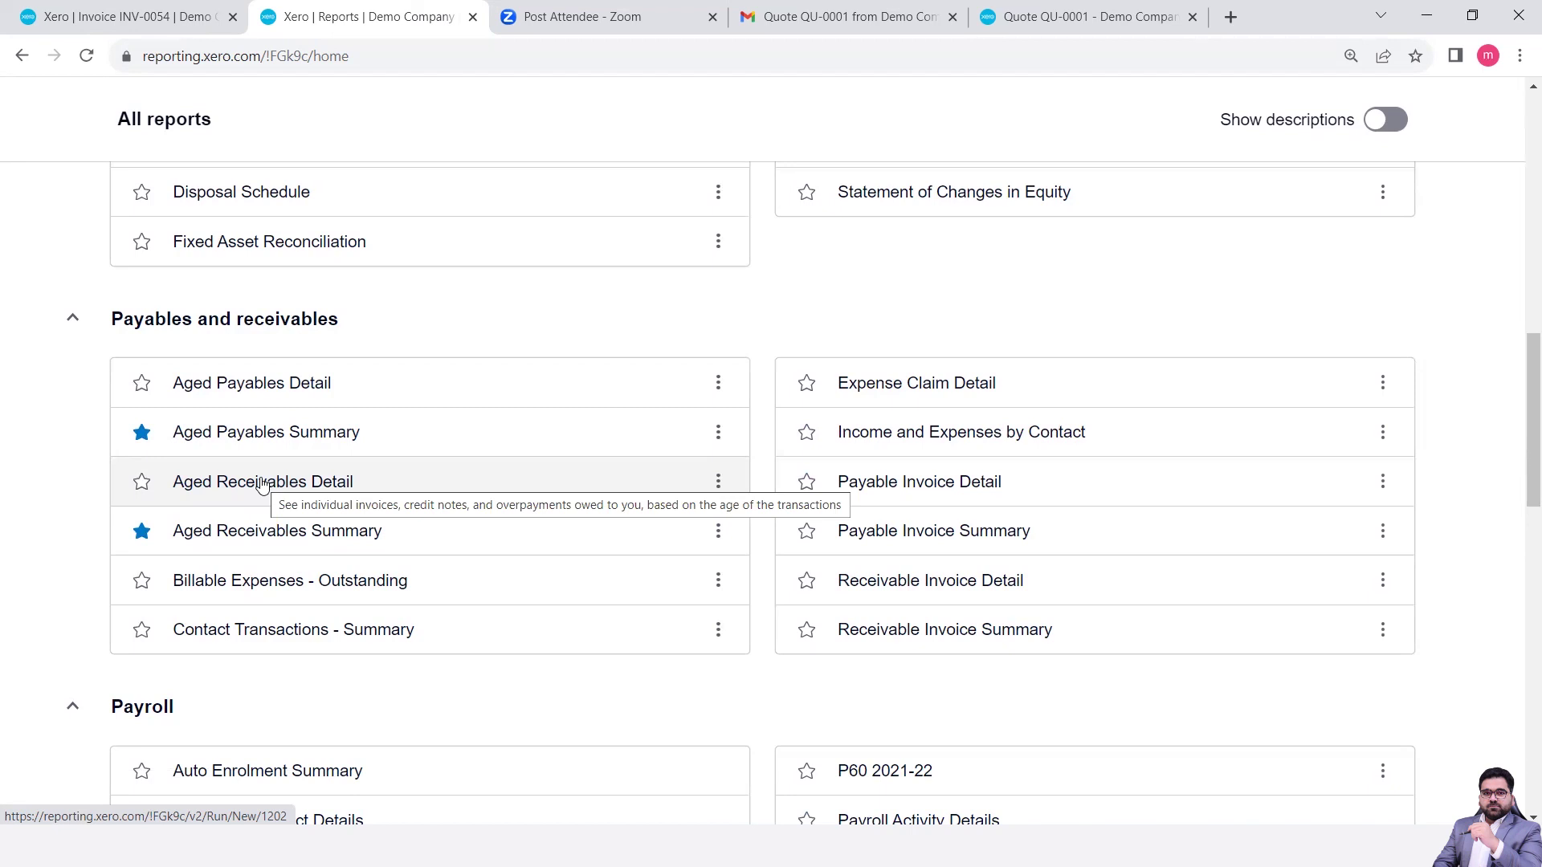
mouse_move(221, 546)
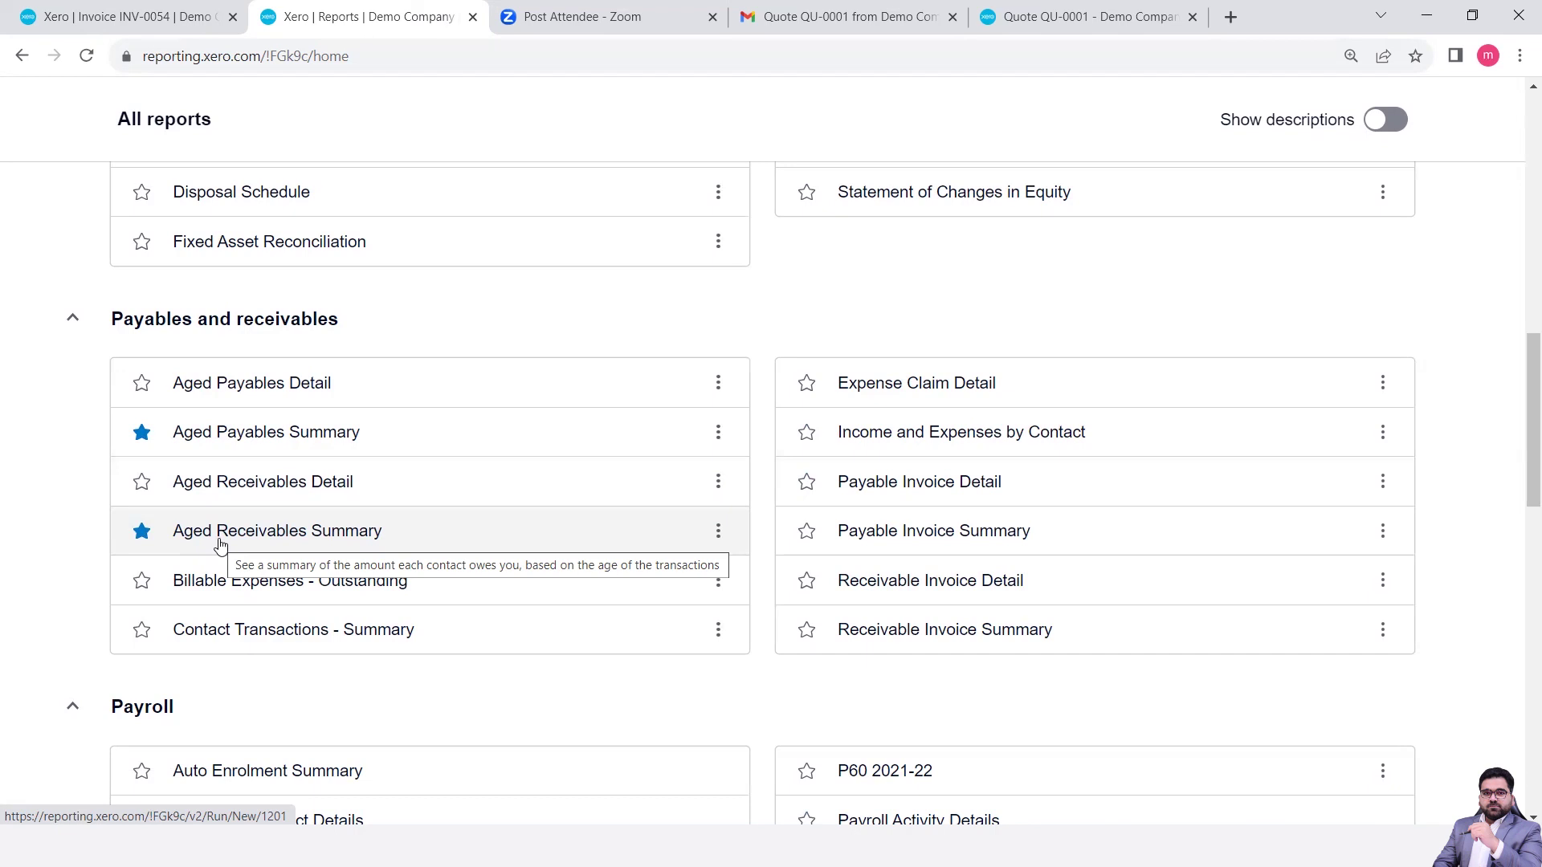
click(199, 23)
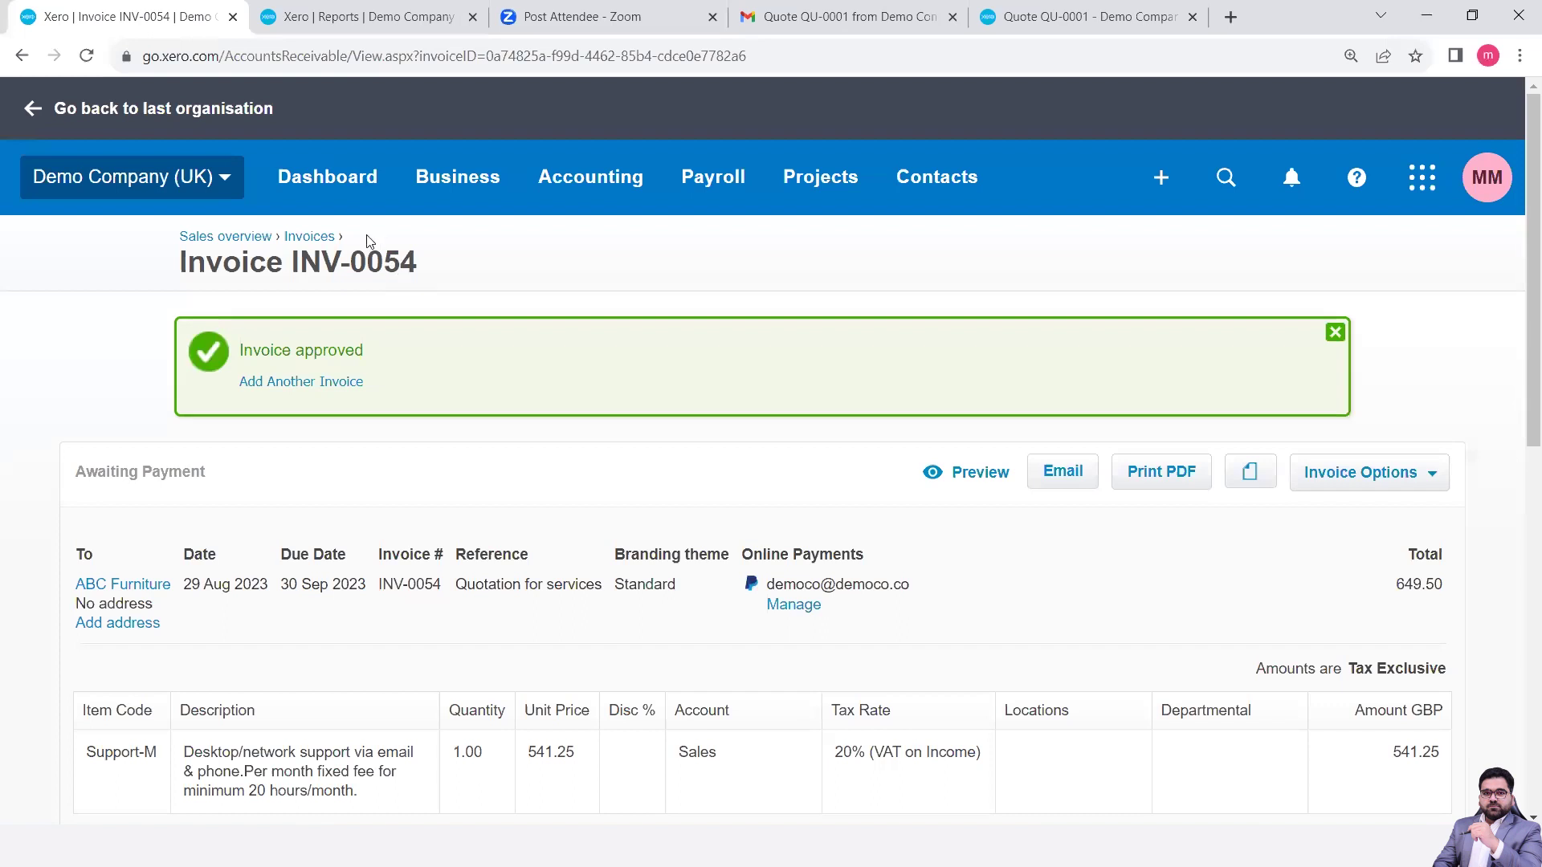
- Show the dashboard's Invoices owed to you panel with 2 drafts at 1,100.00
click(343, 178)
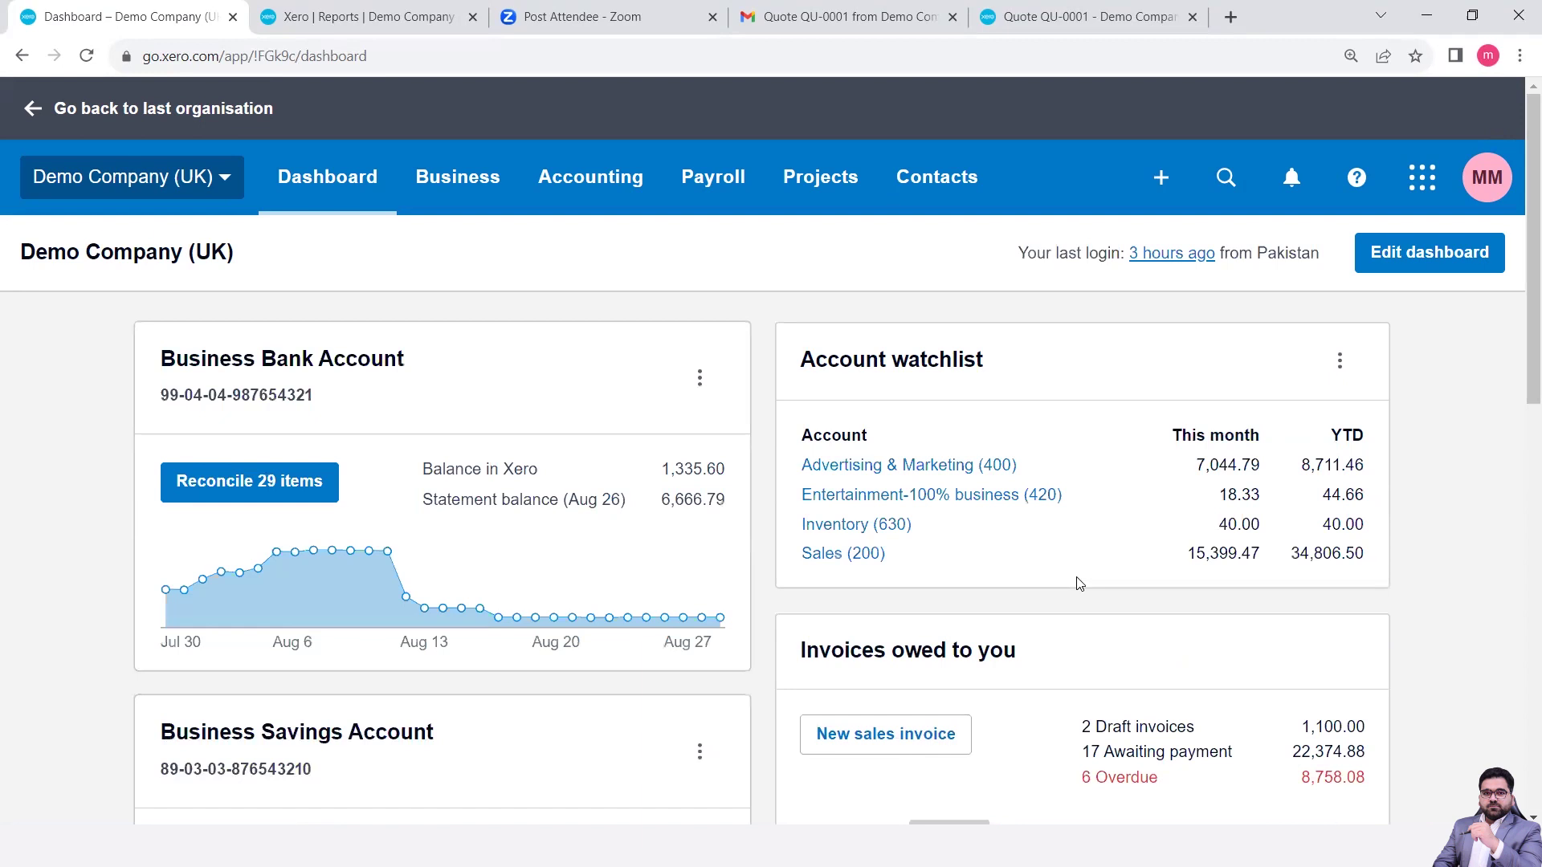
scroll(1209, 714, down, 3)
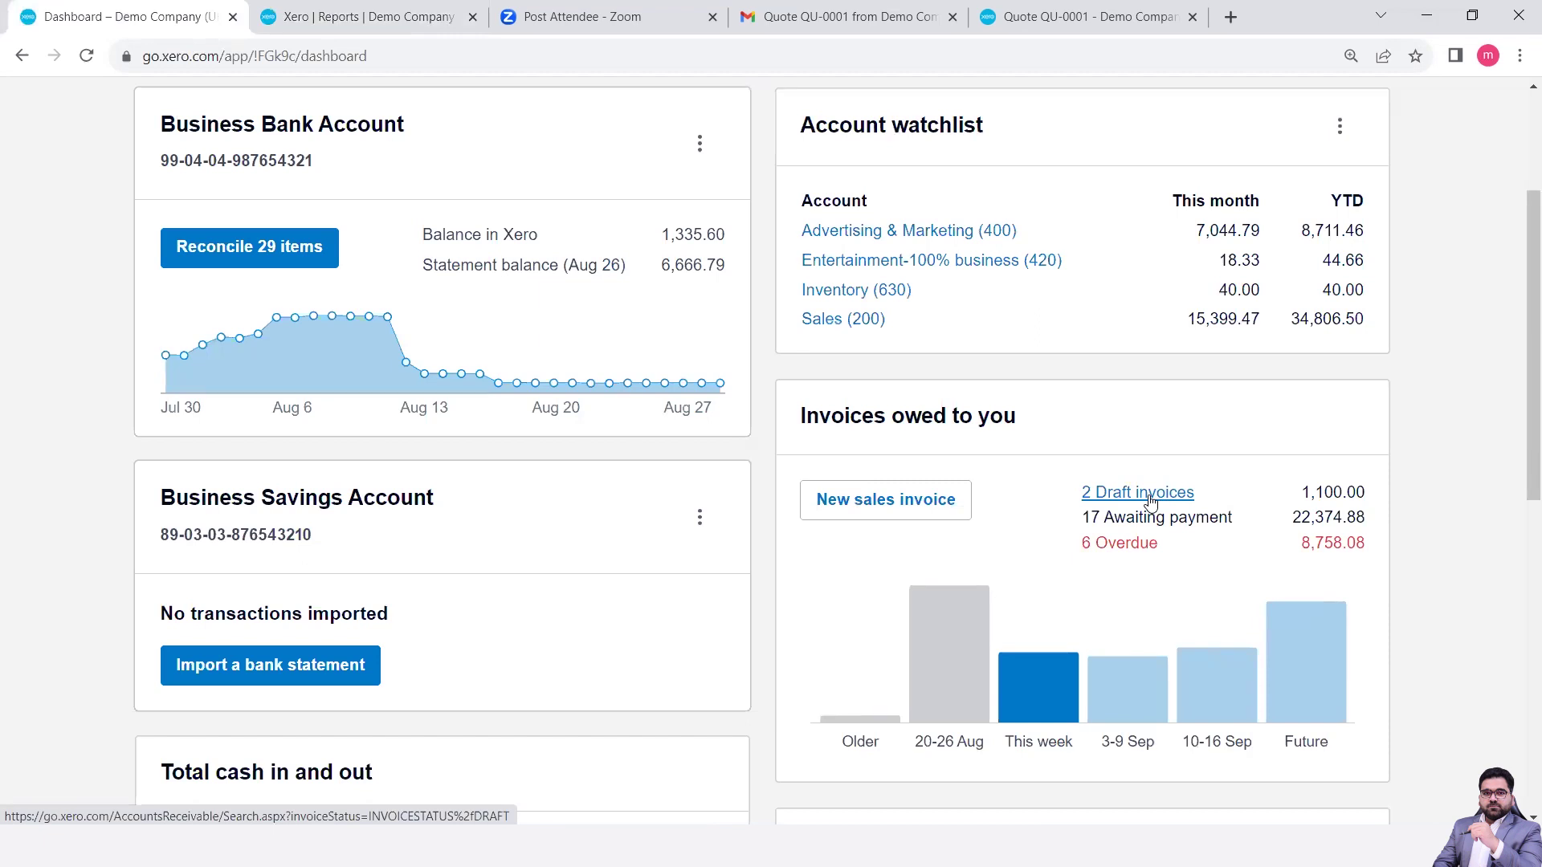
- Select draft invoices INV-0040 and INV-0039 and approve both, leaving Draft (0)
click(1150, 502)
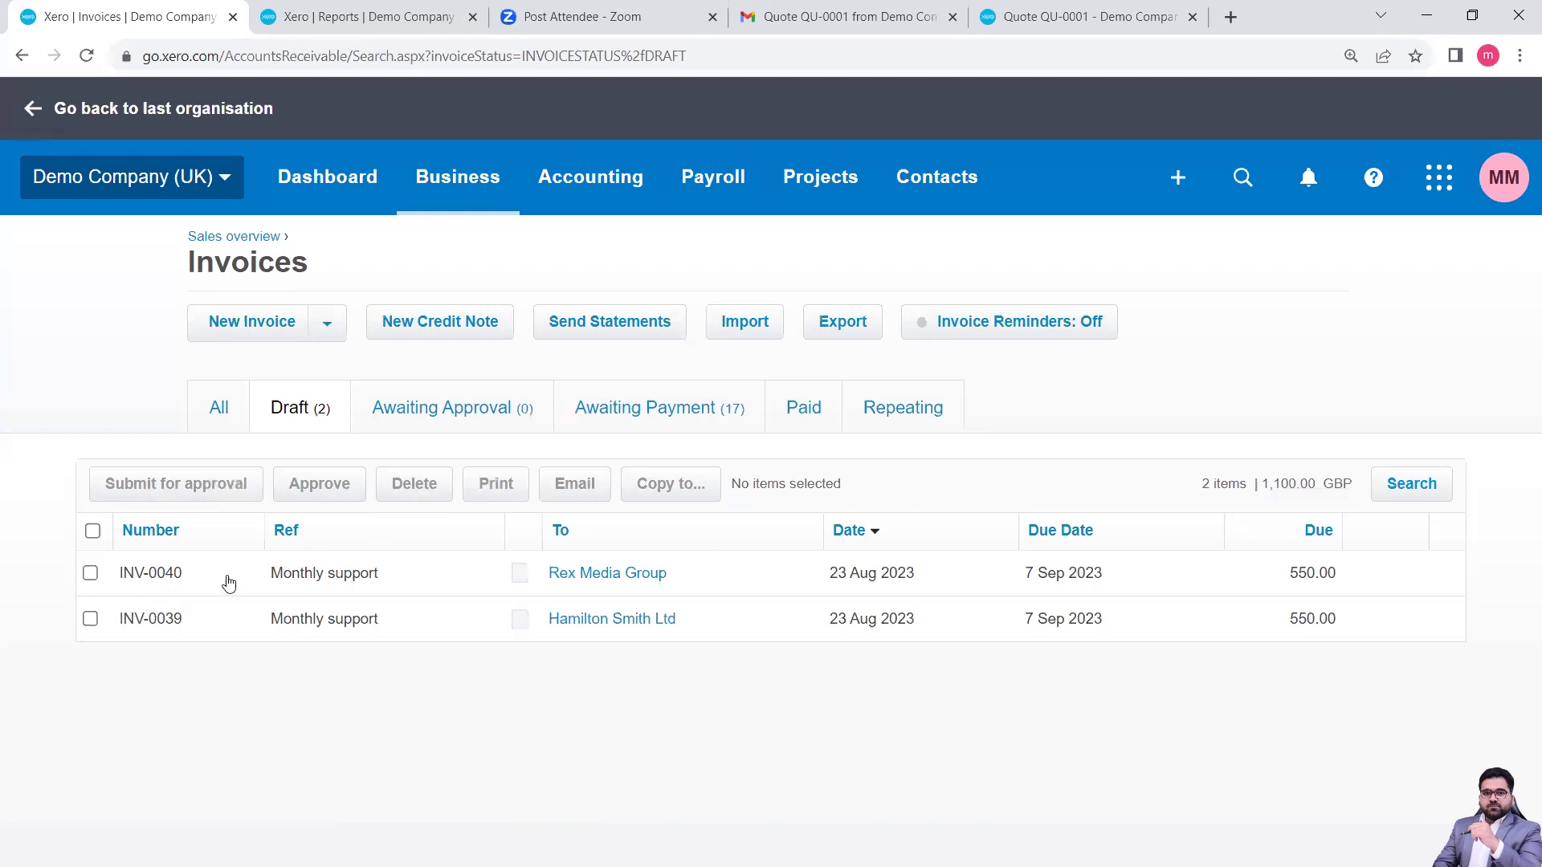
click(90, 574)
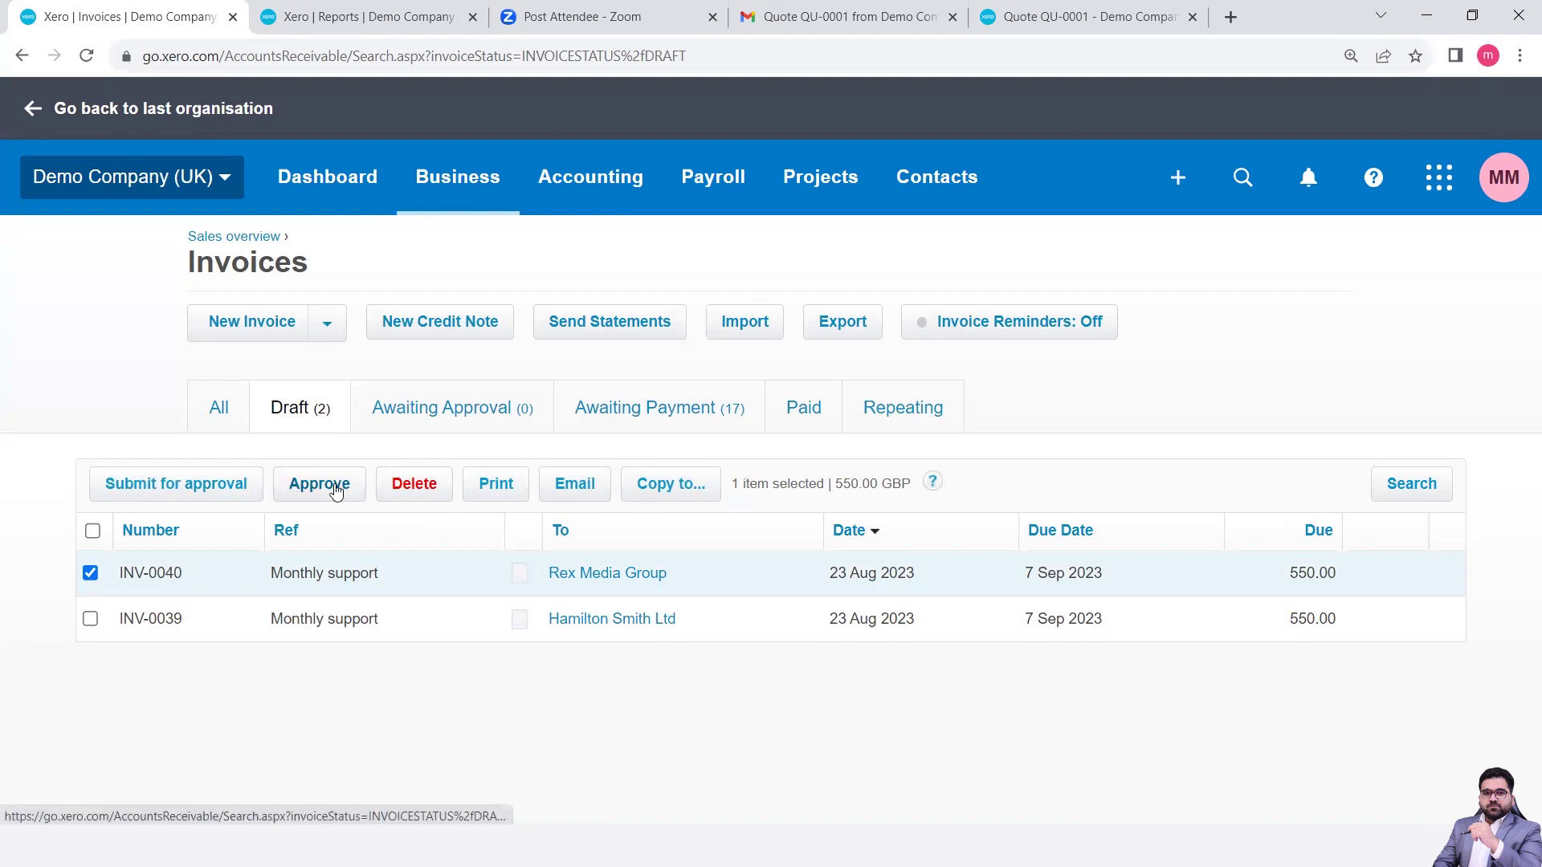
click(90, 619)
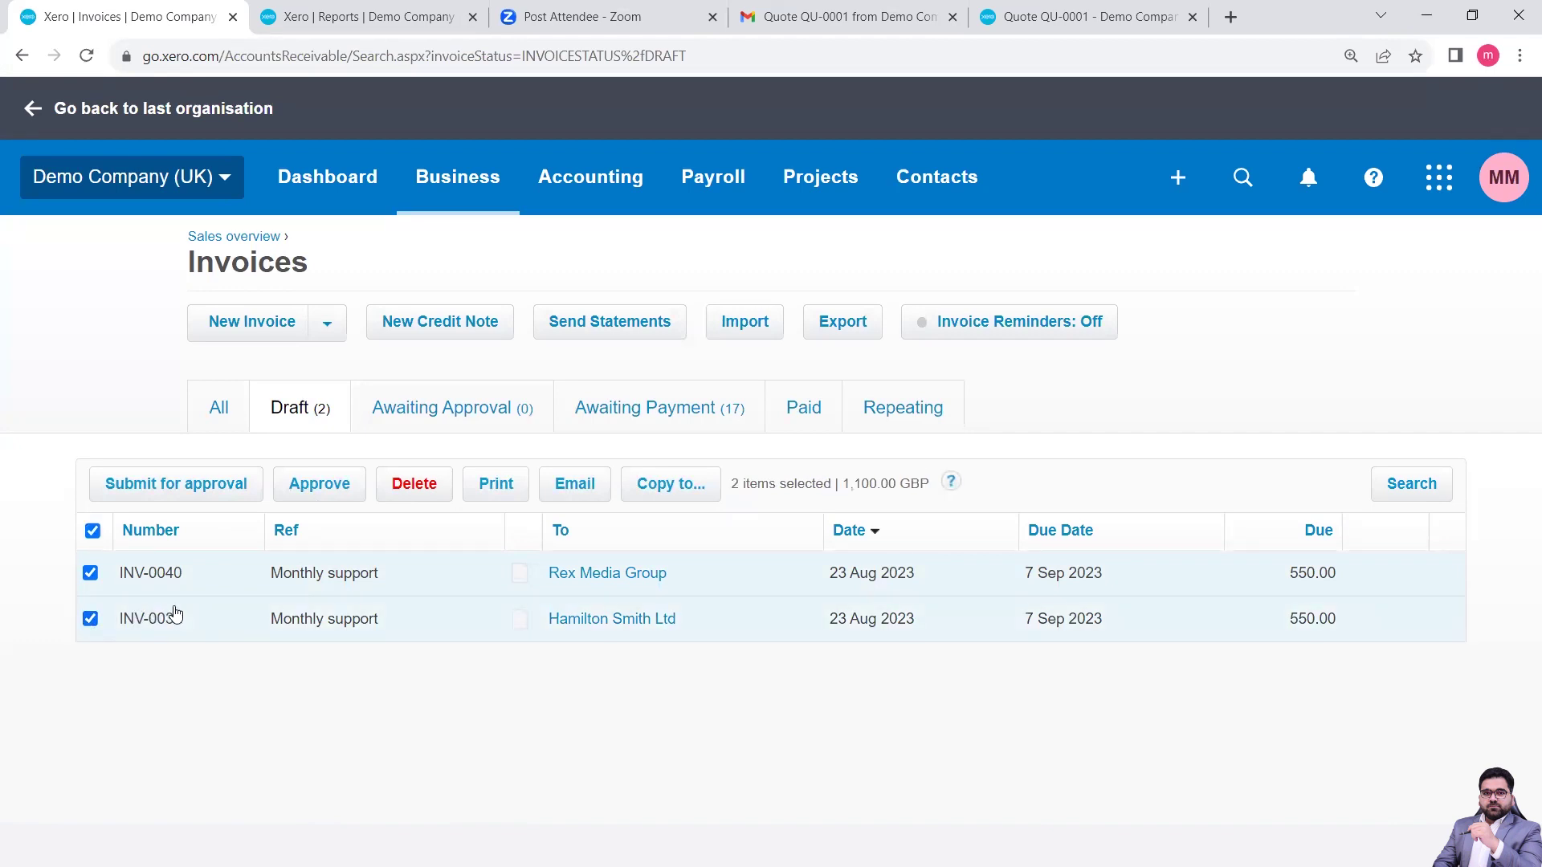
click(339, 496)
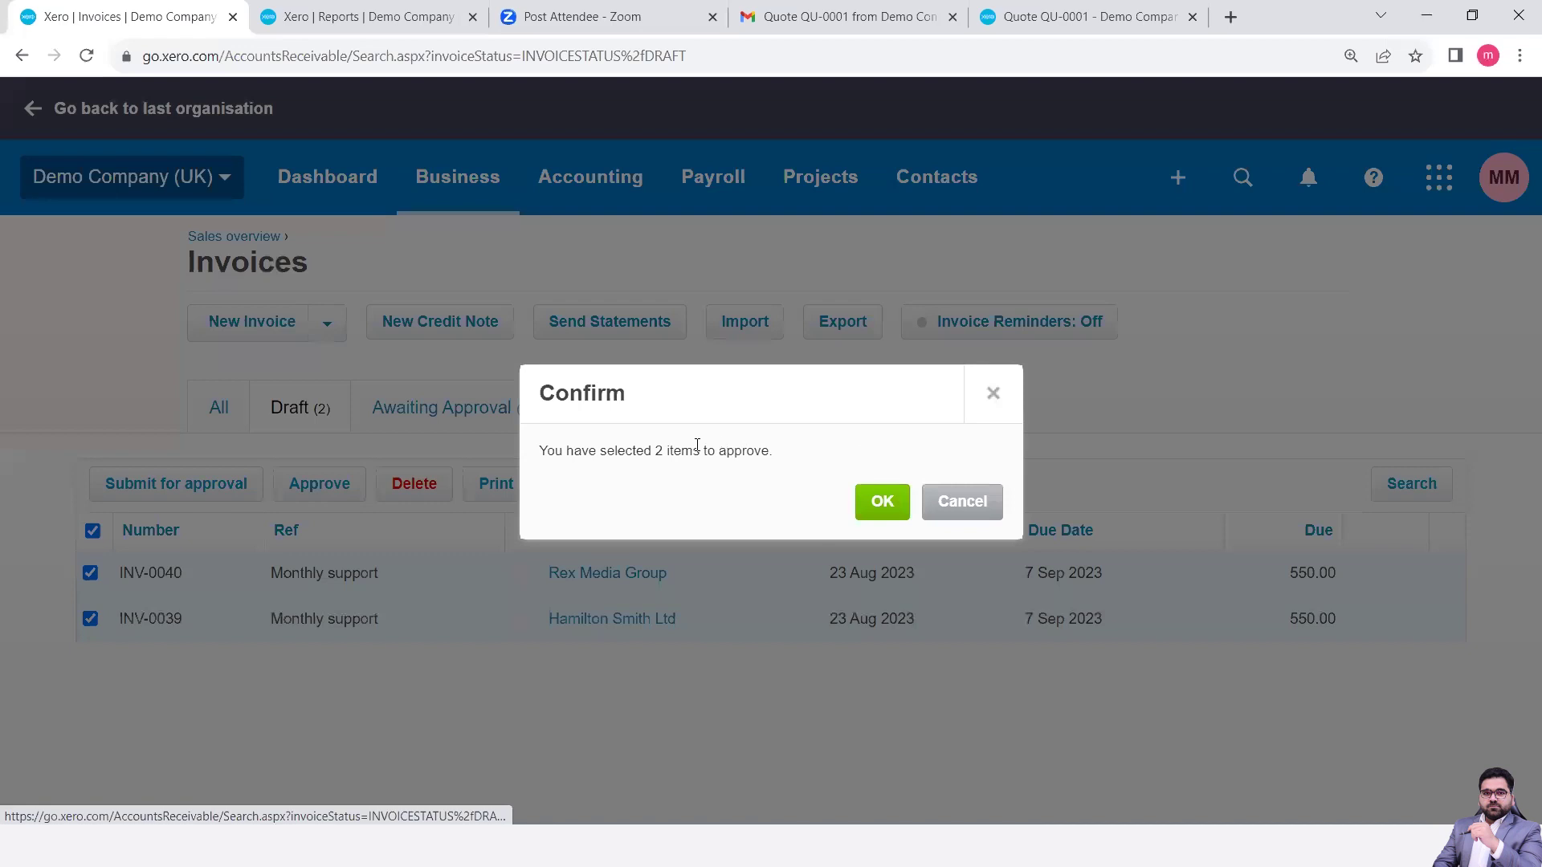
click(990, 398)
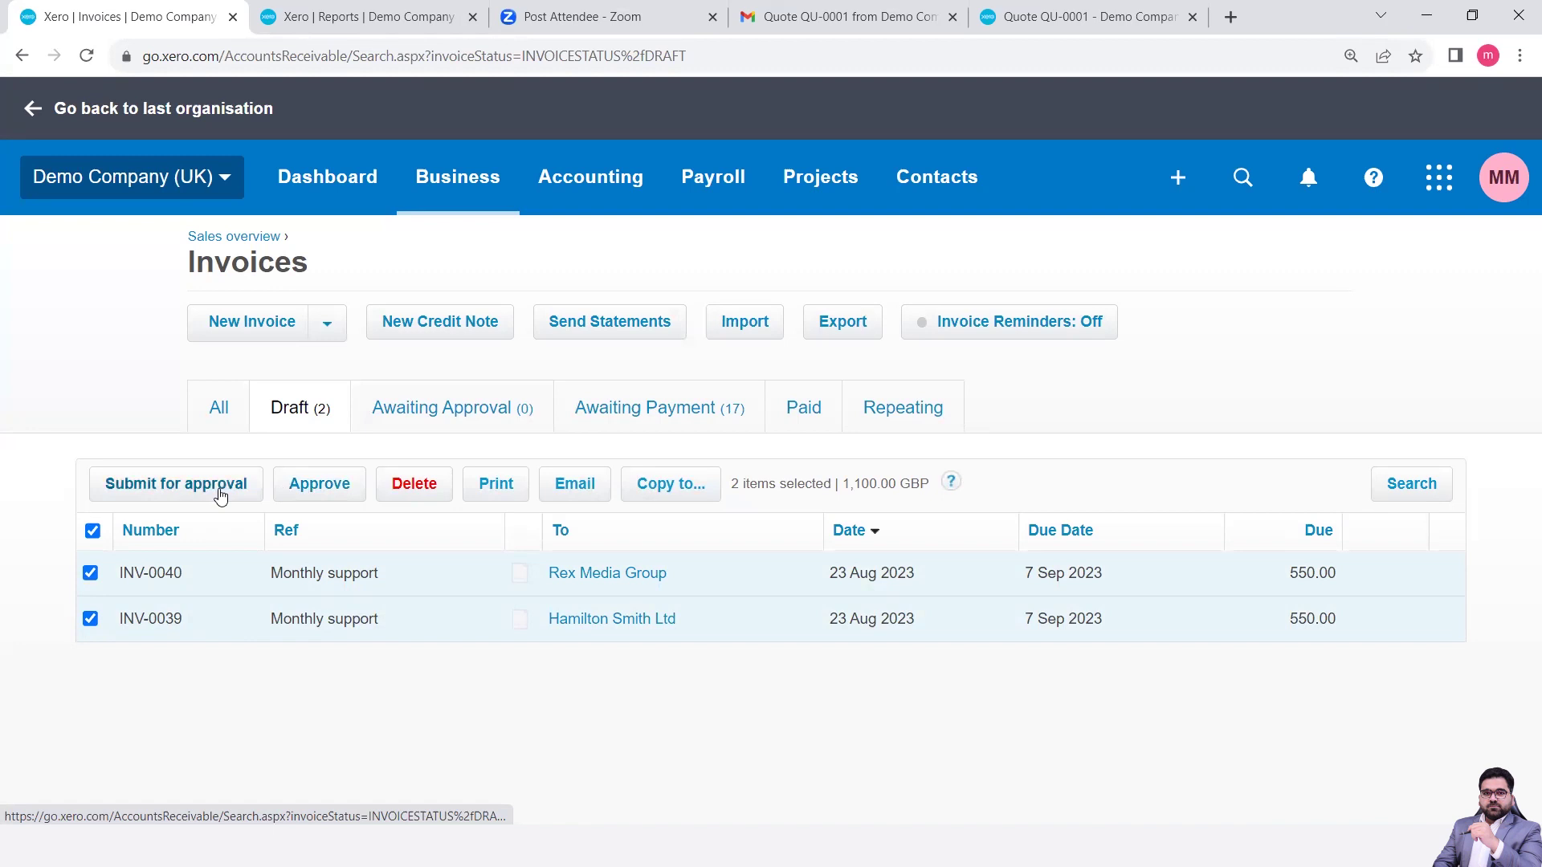
click(319, 486)
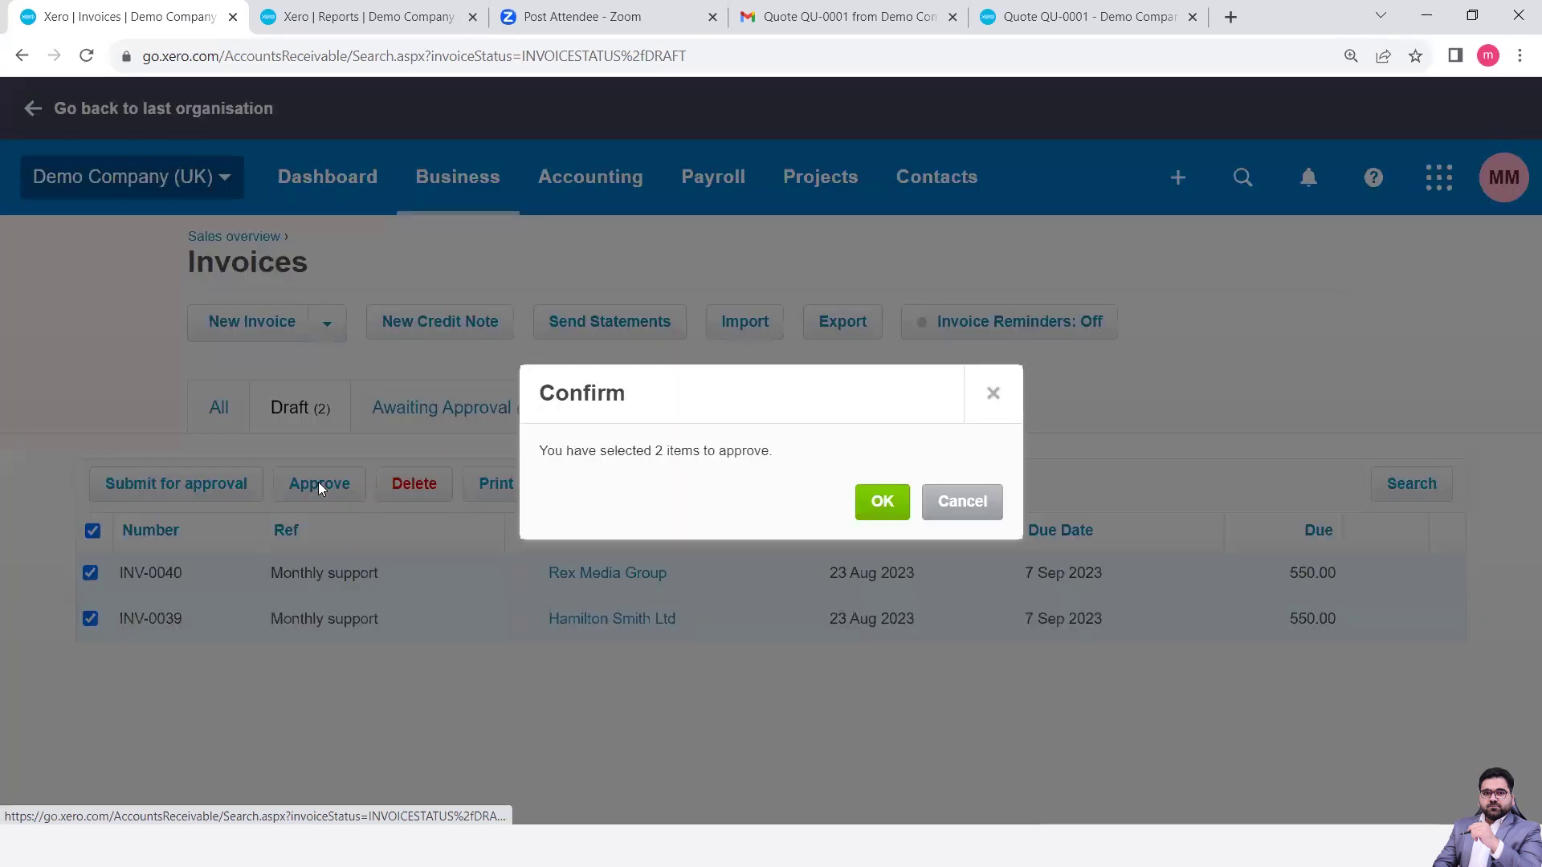
click(882, 502)
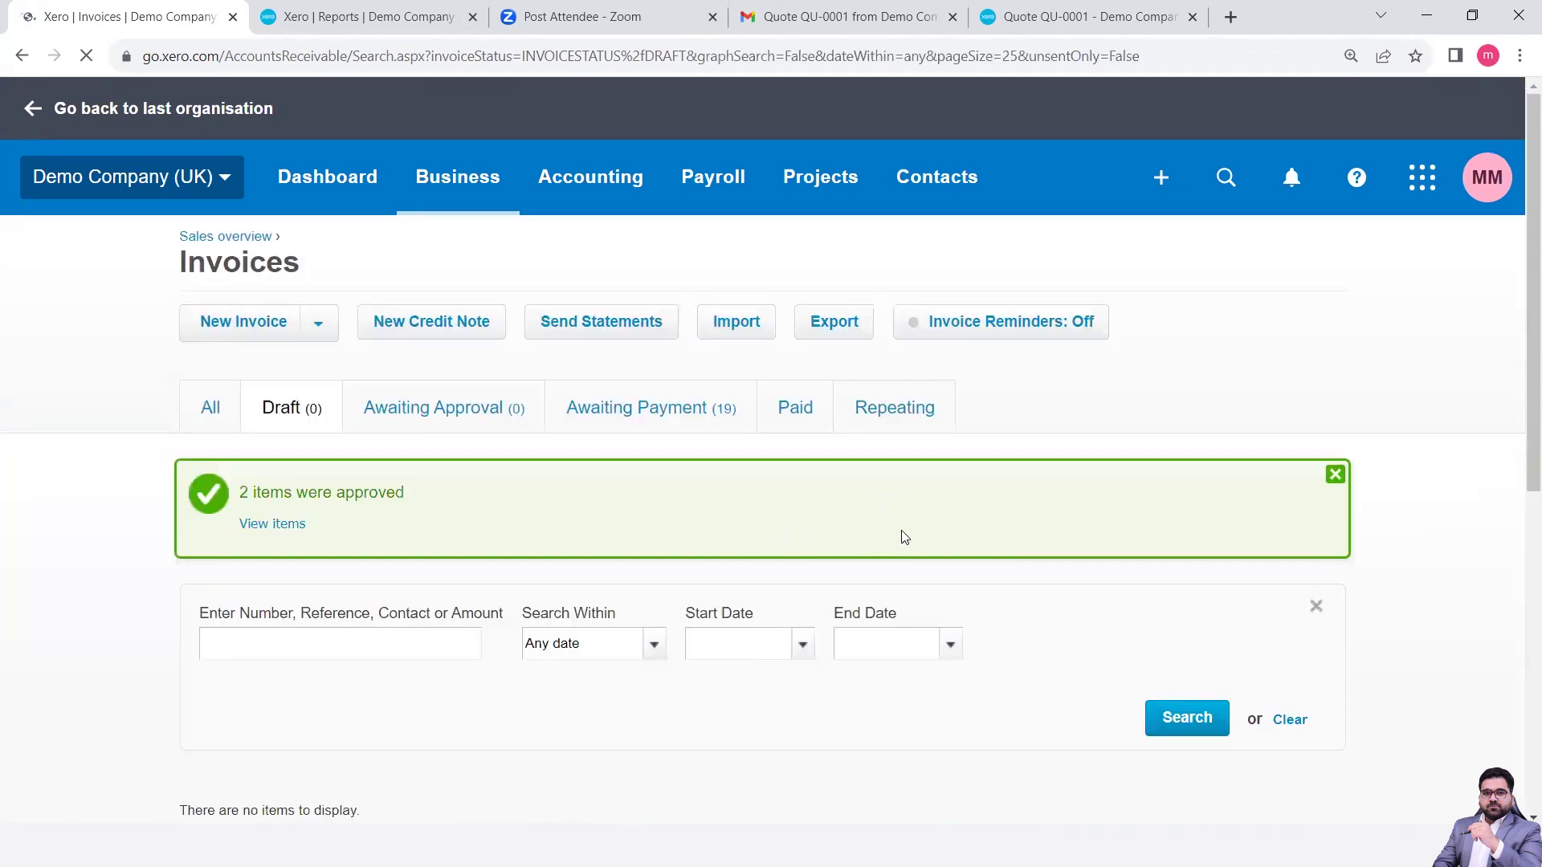
- Refresh the Awaiting Payment list, then list all 56 invoices led by INV-0054 at 649.50
click(658, 419)
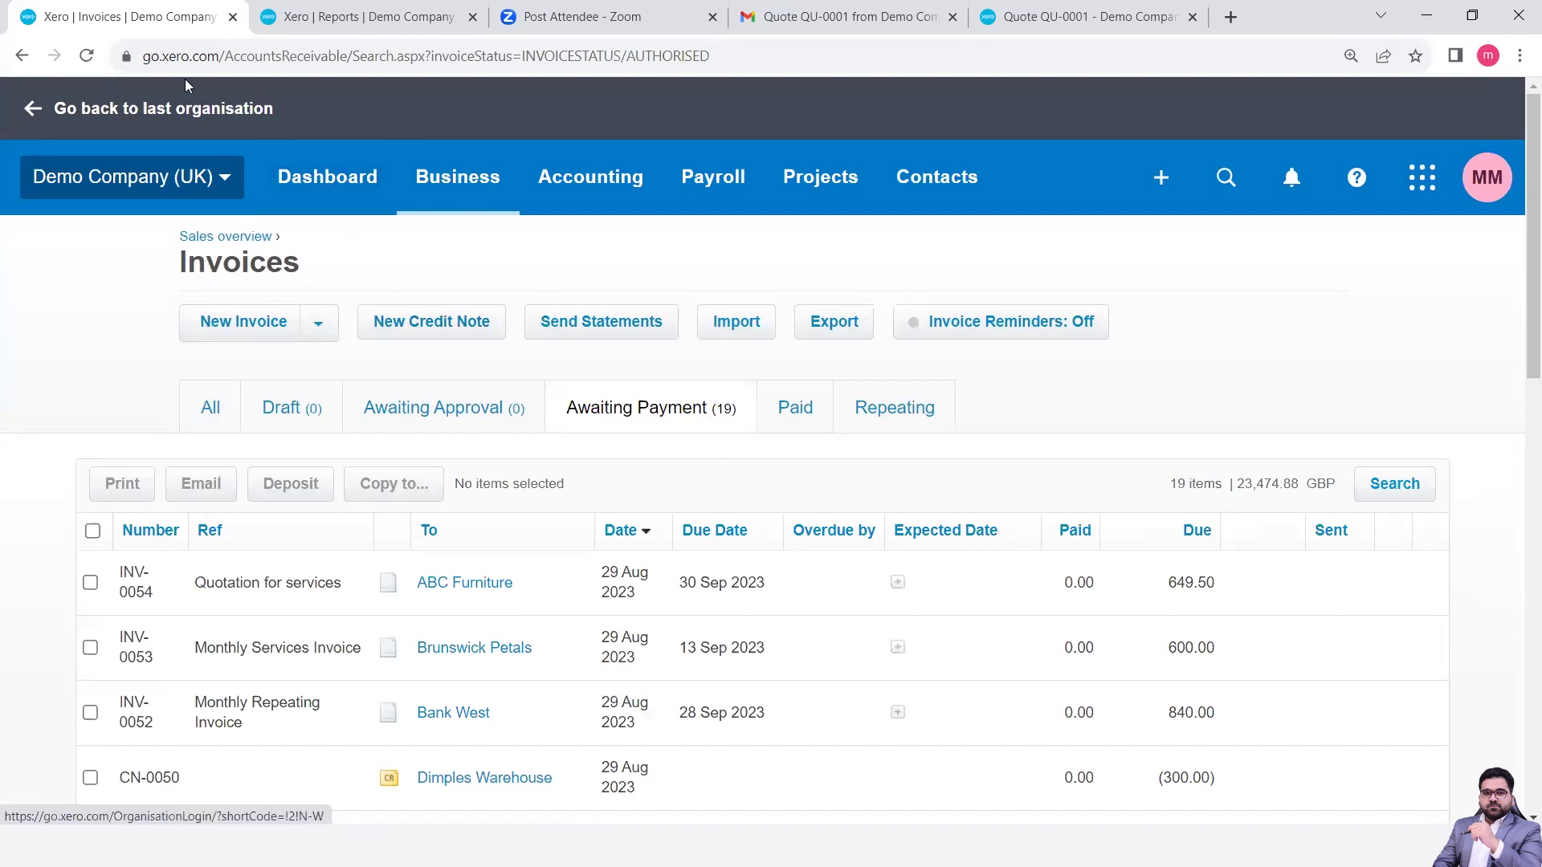
click(86, 56)
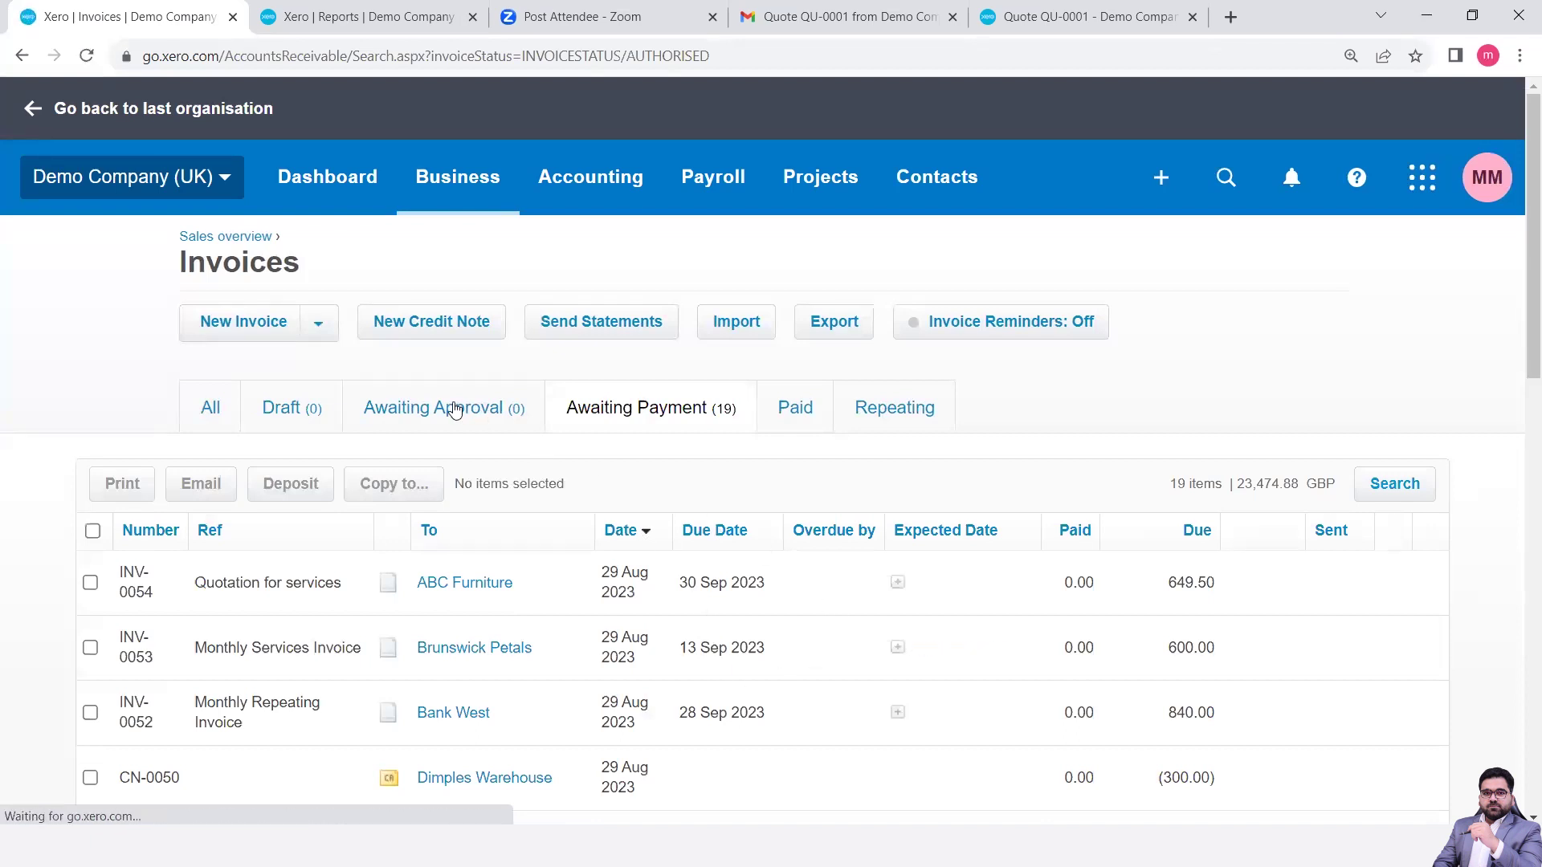
click(211, 410)
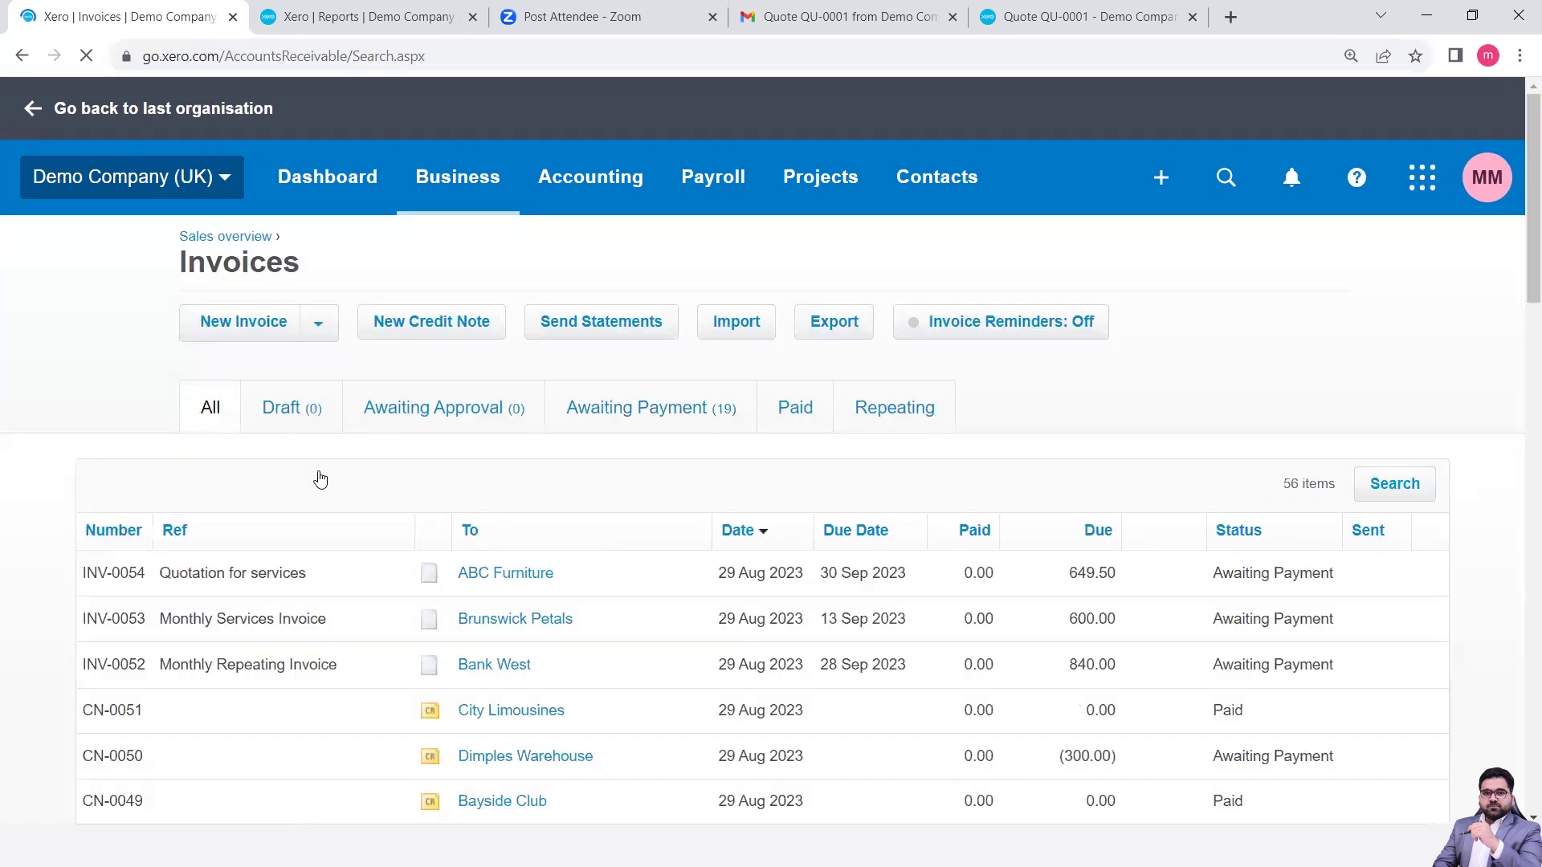
scroll(493, 615, down, 1)
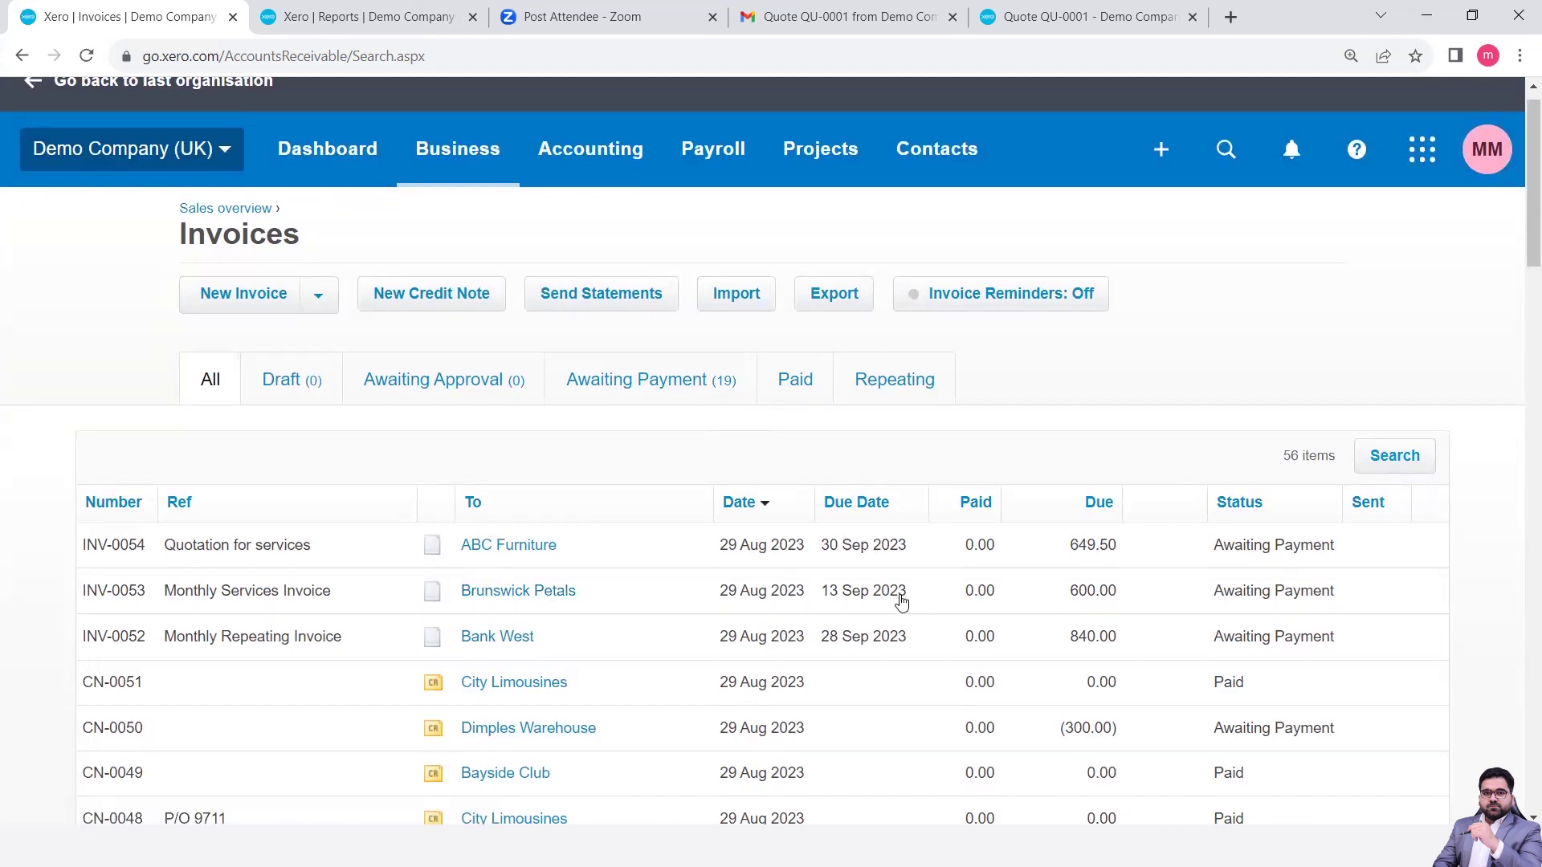
scroll(902, 602, up, 1)
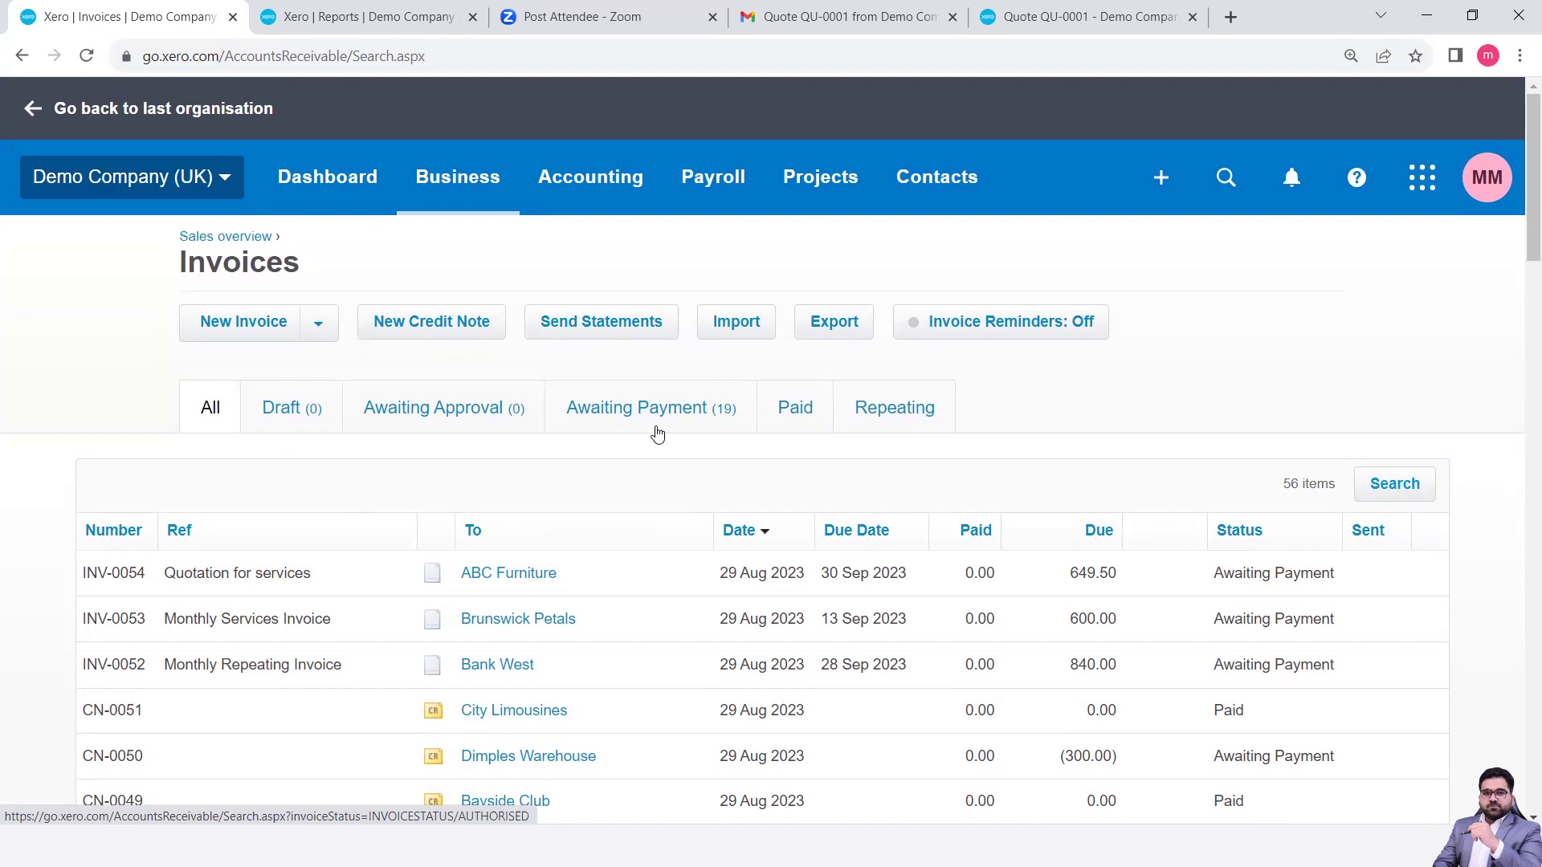
- Run the Aged Receivables Detail report for Demo Company (UK) as at 31 August 2023
click(638, 187)
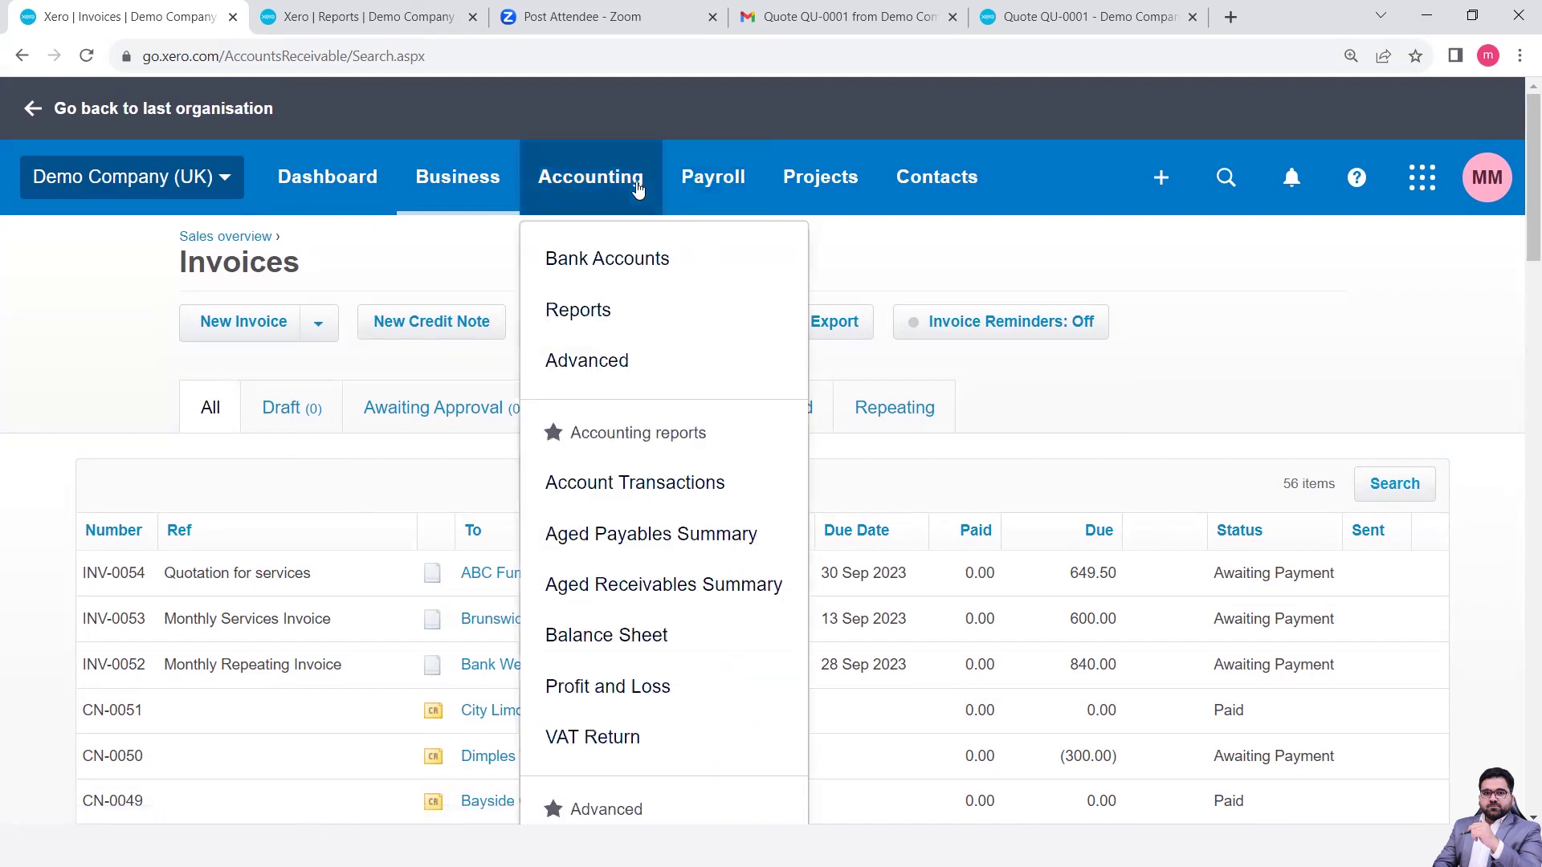
click(591, 320)
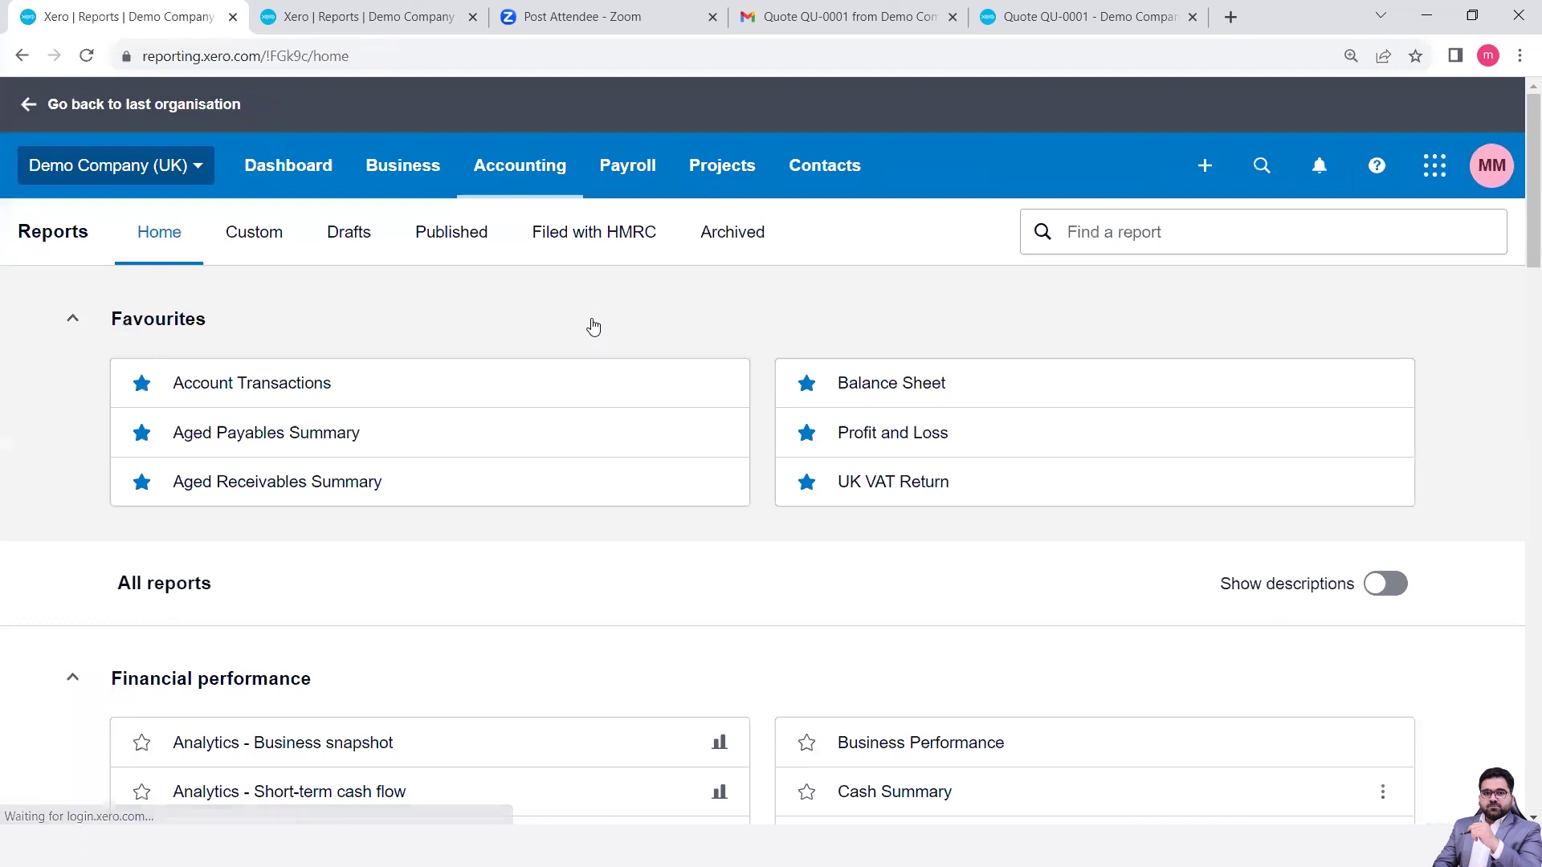
scroll(522, 531, down, 11)
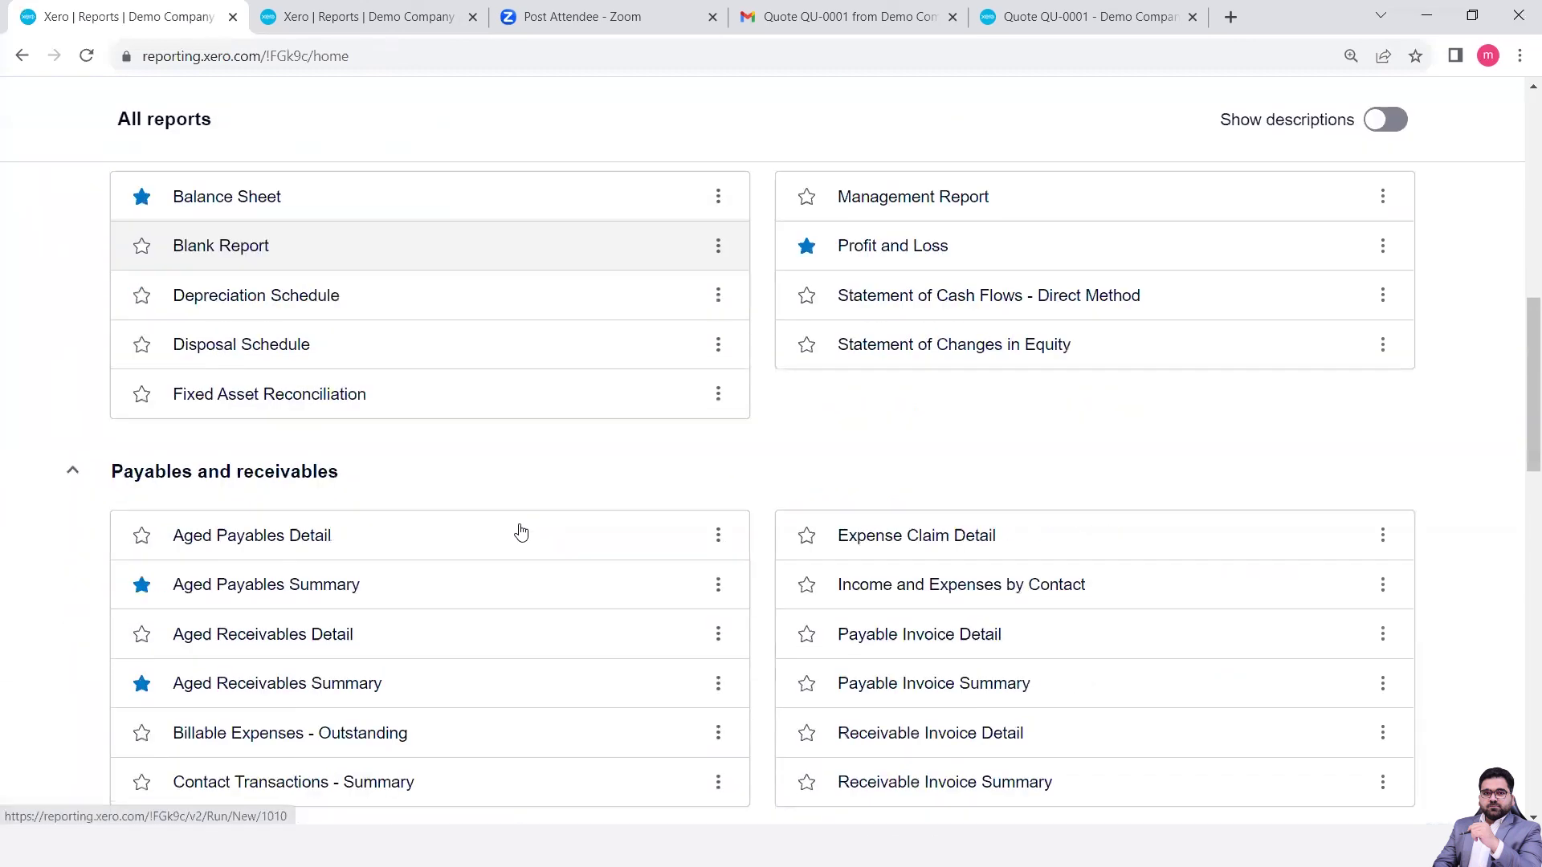
scroll(520, 530, up, 11)
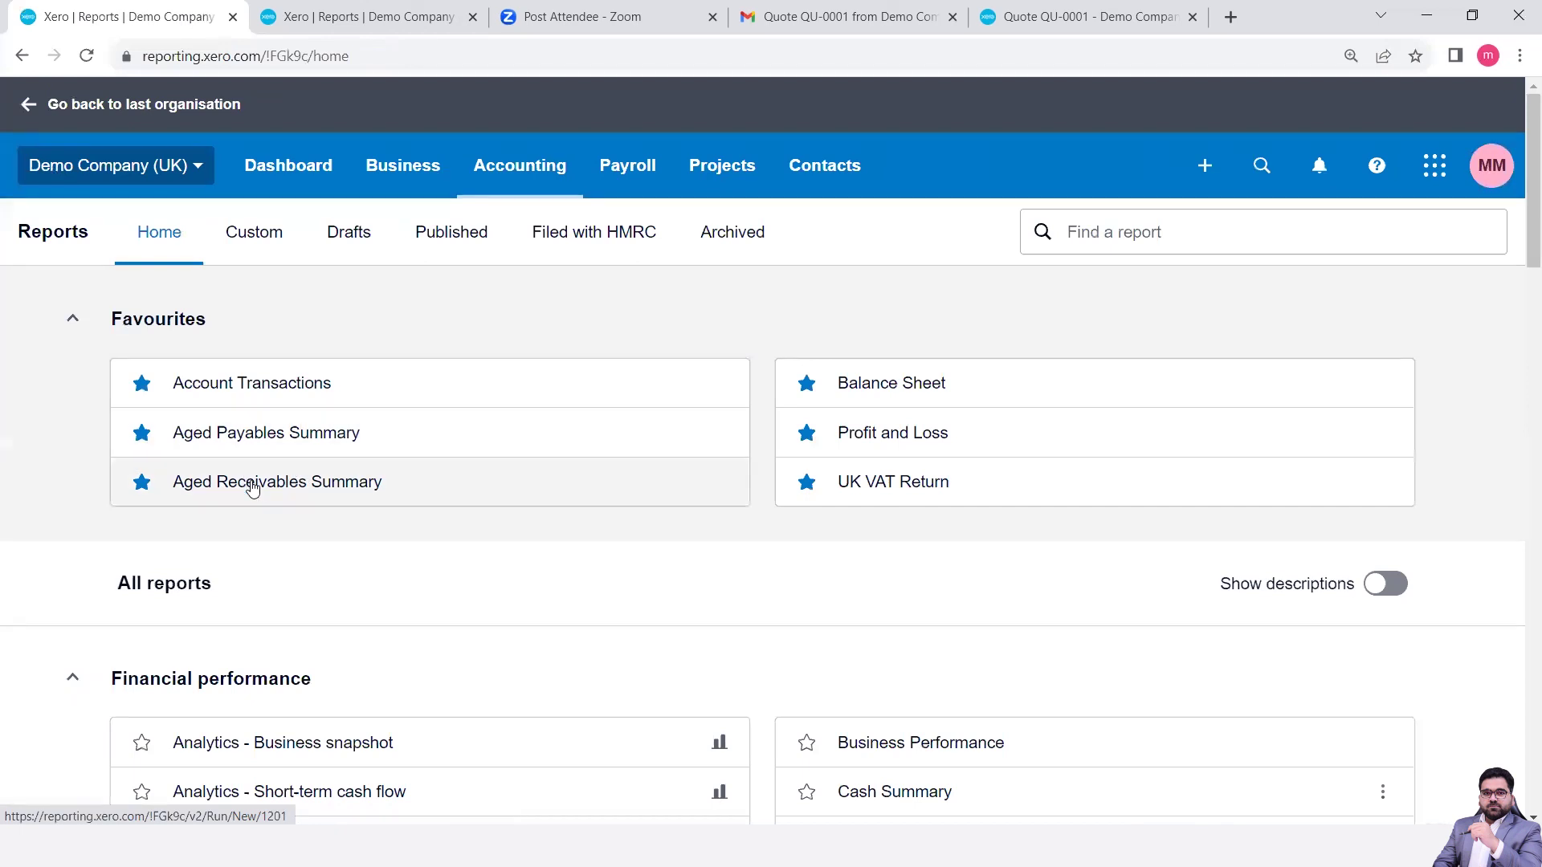
scroll(304, 523, down, 11)
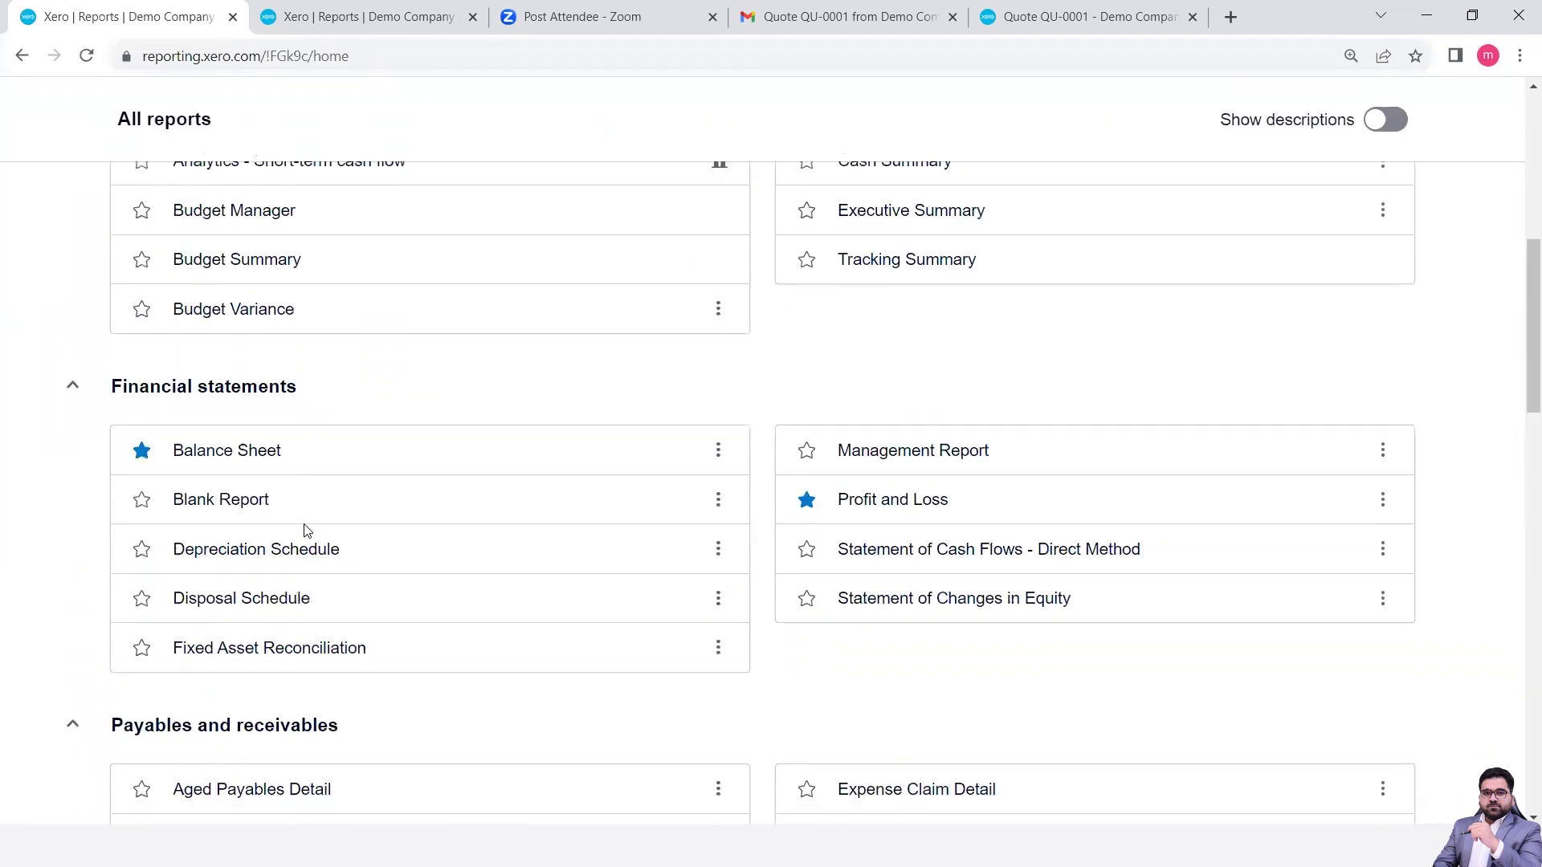
scroll(304, 526, down, 2)
scroll(304, 534, up, 1)
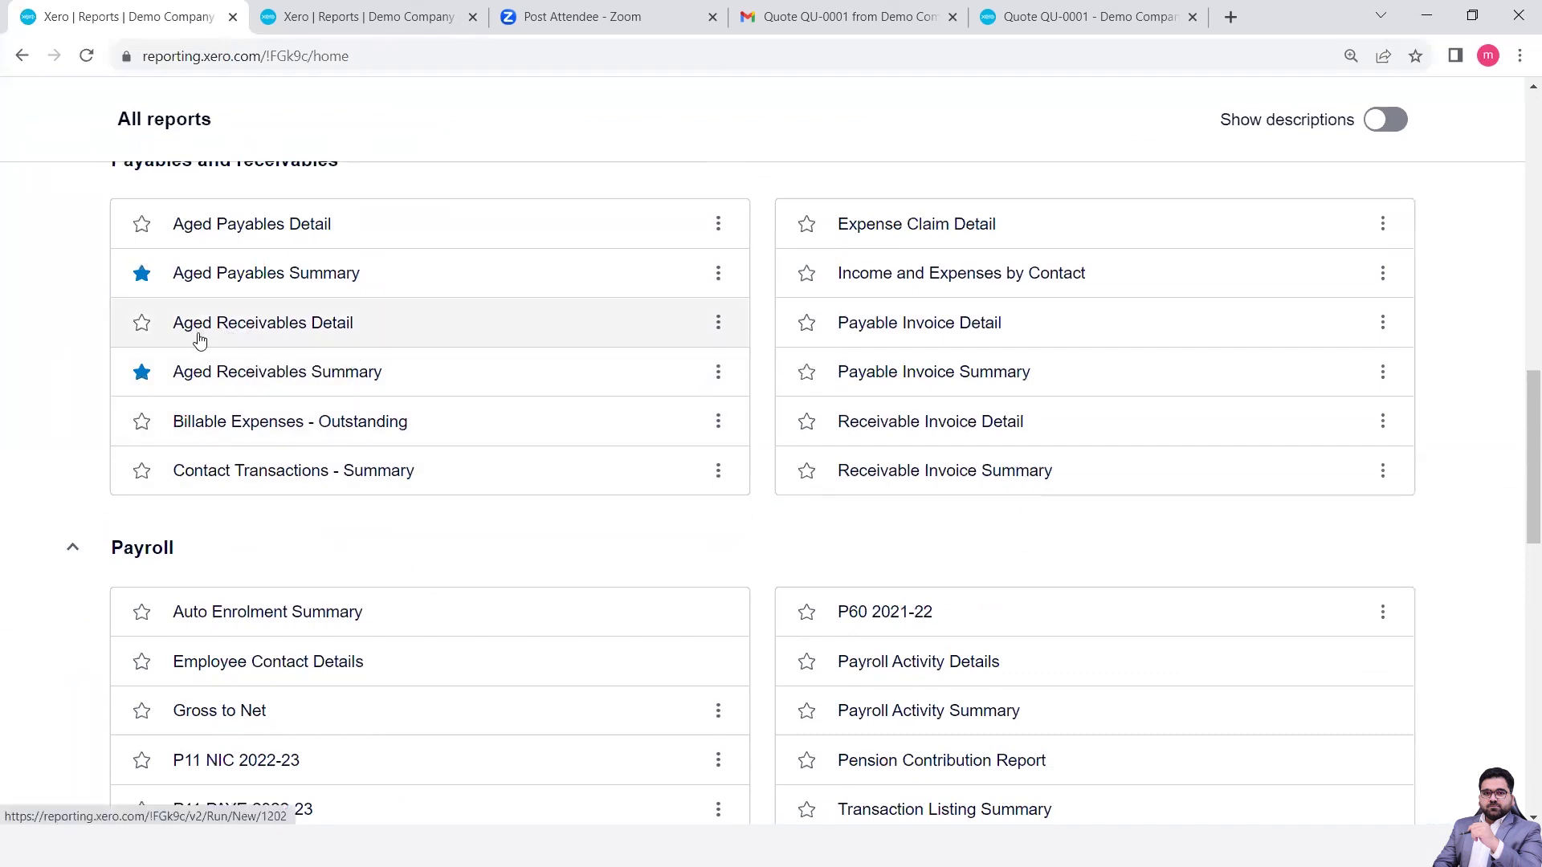
click(302, 325)
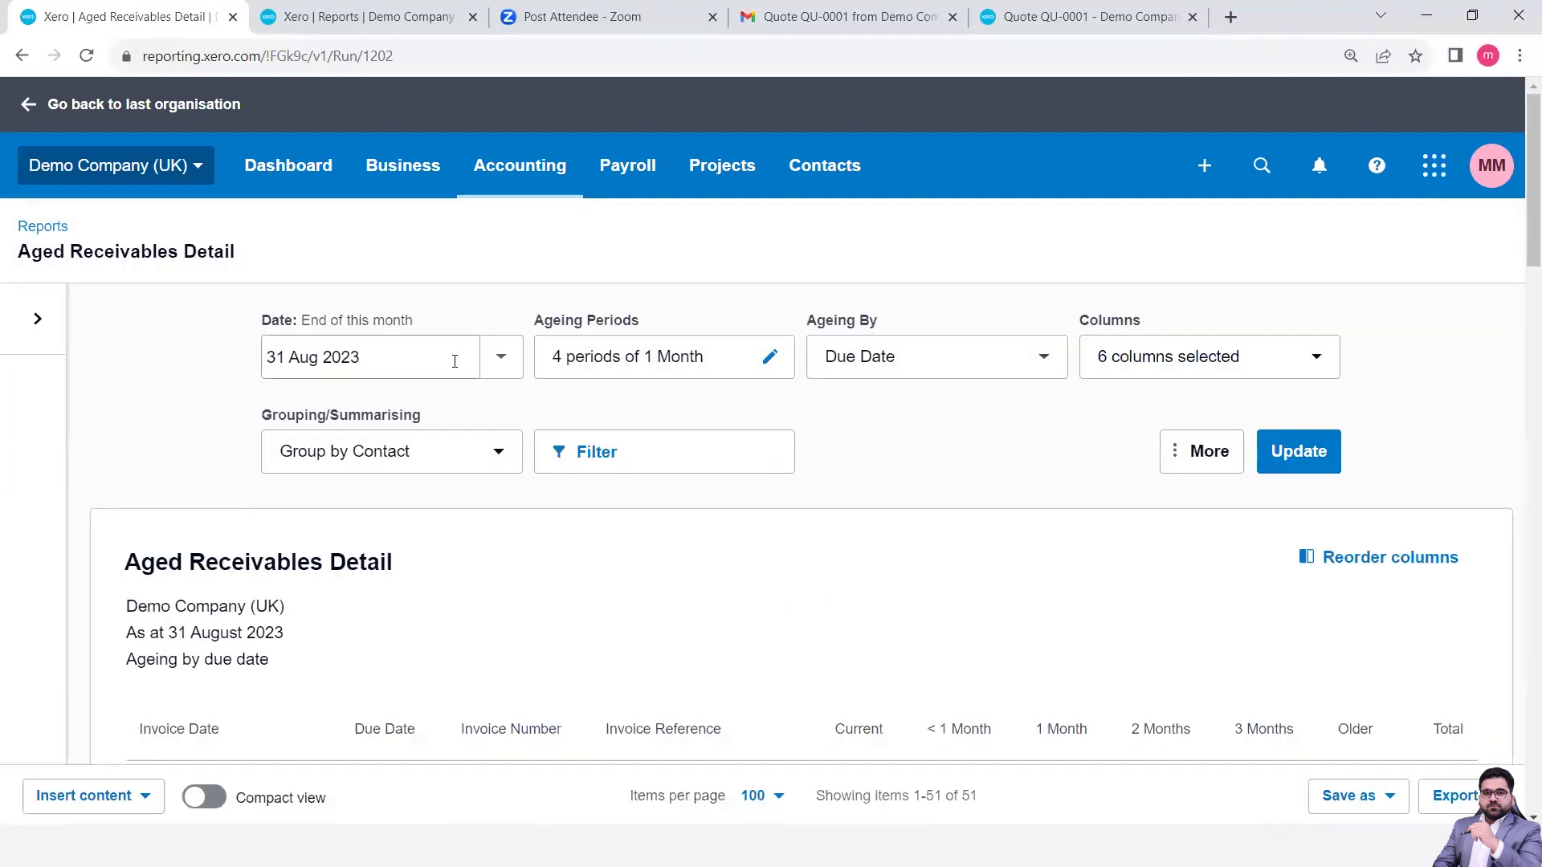
click(40, 327)
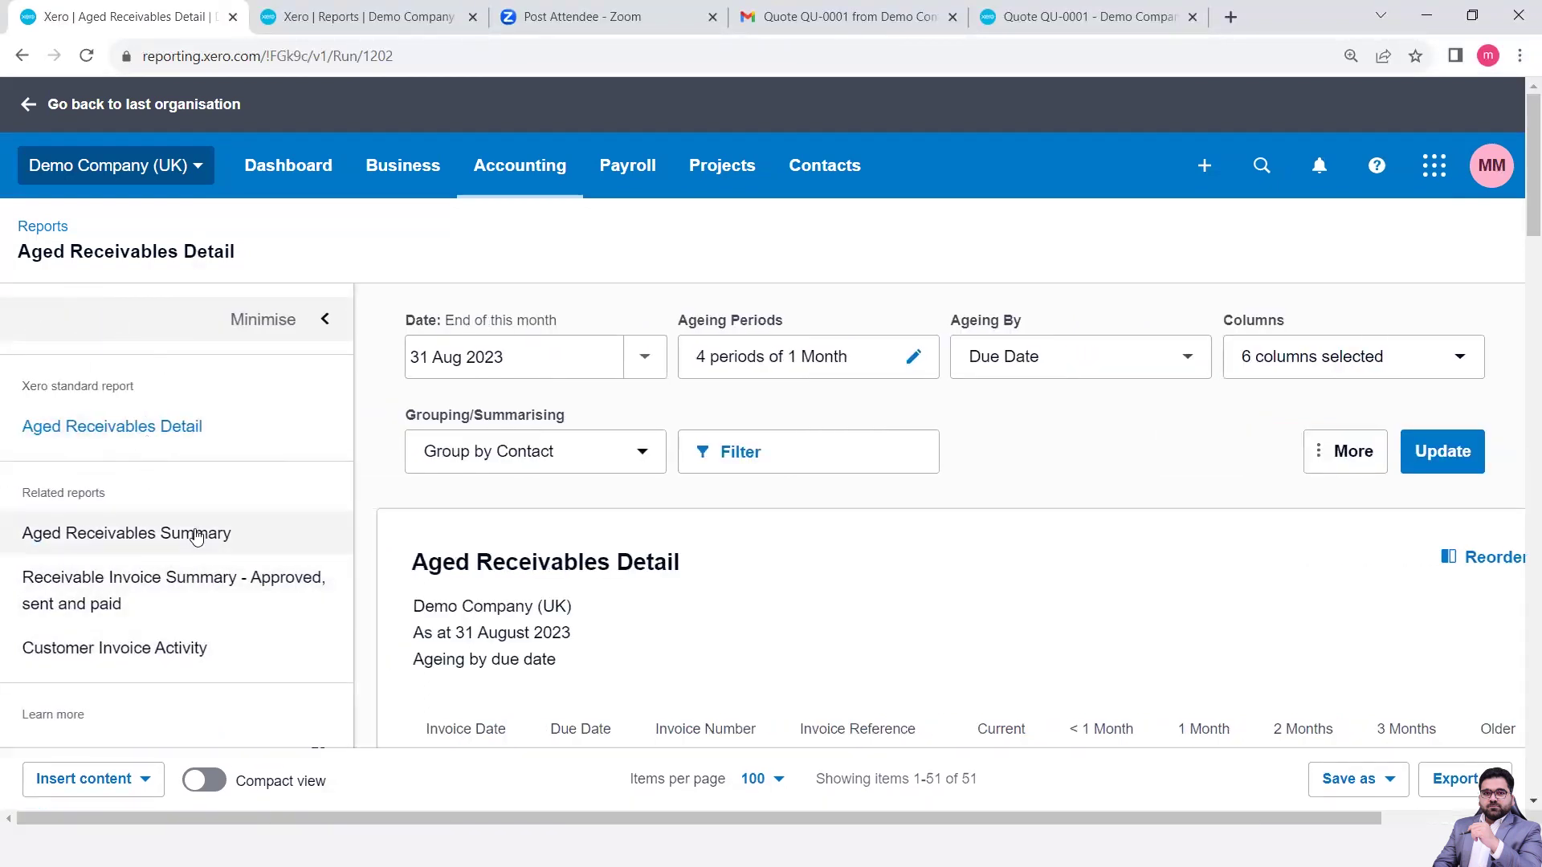
scroll(200, 534, down, 1)
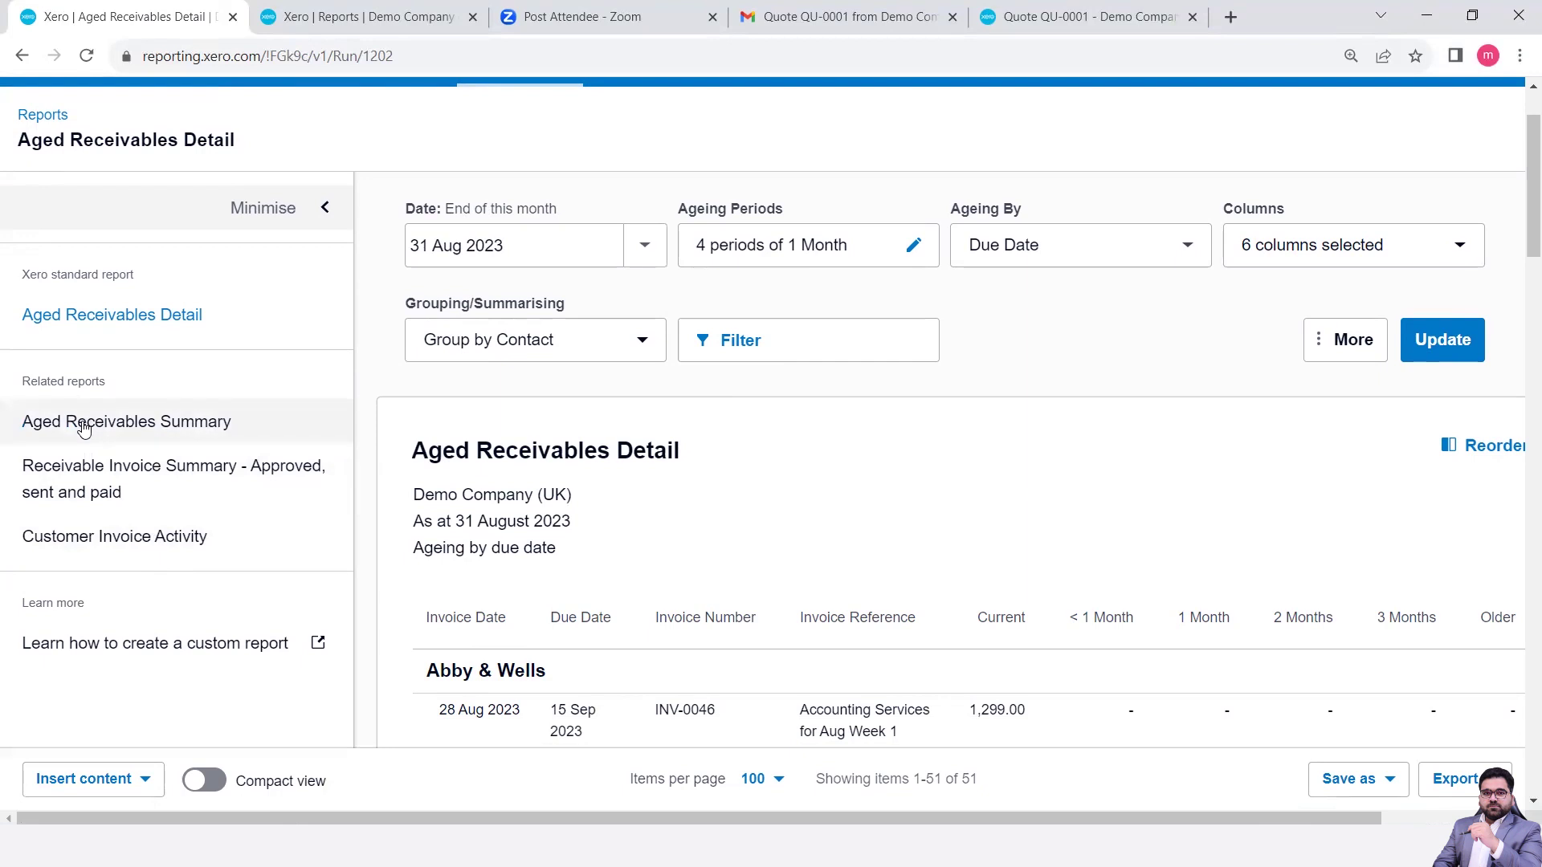
click(325, 207)
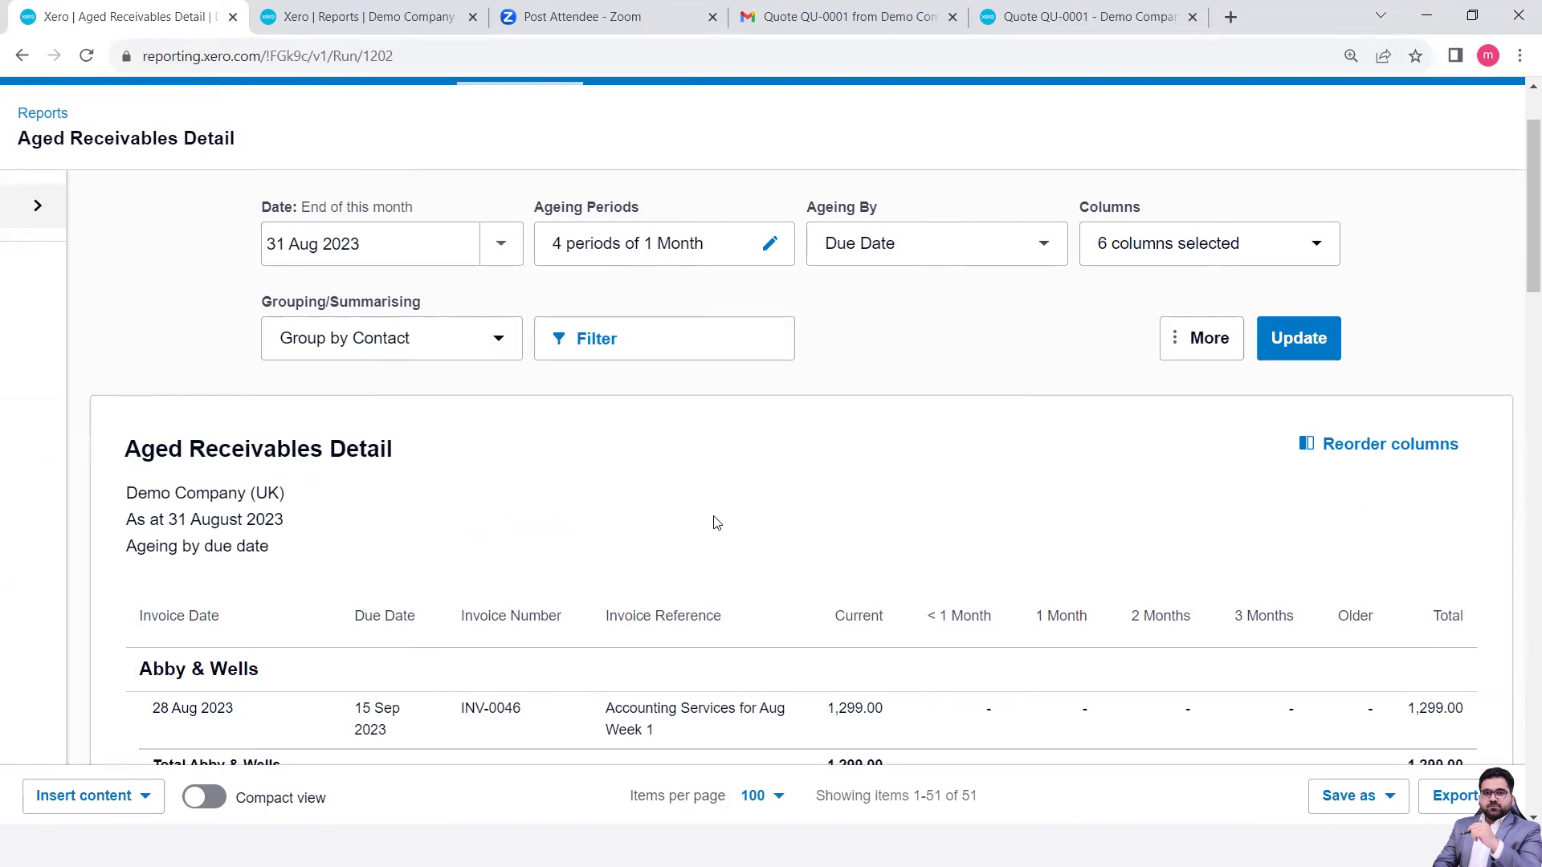
scroll(716, 523, down, 3)
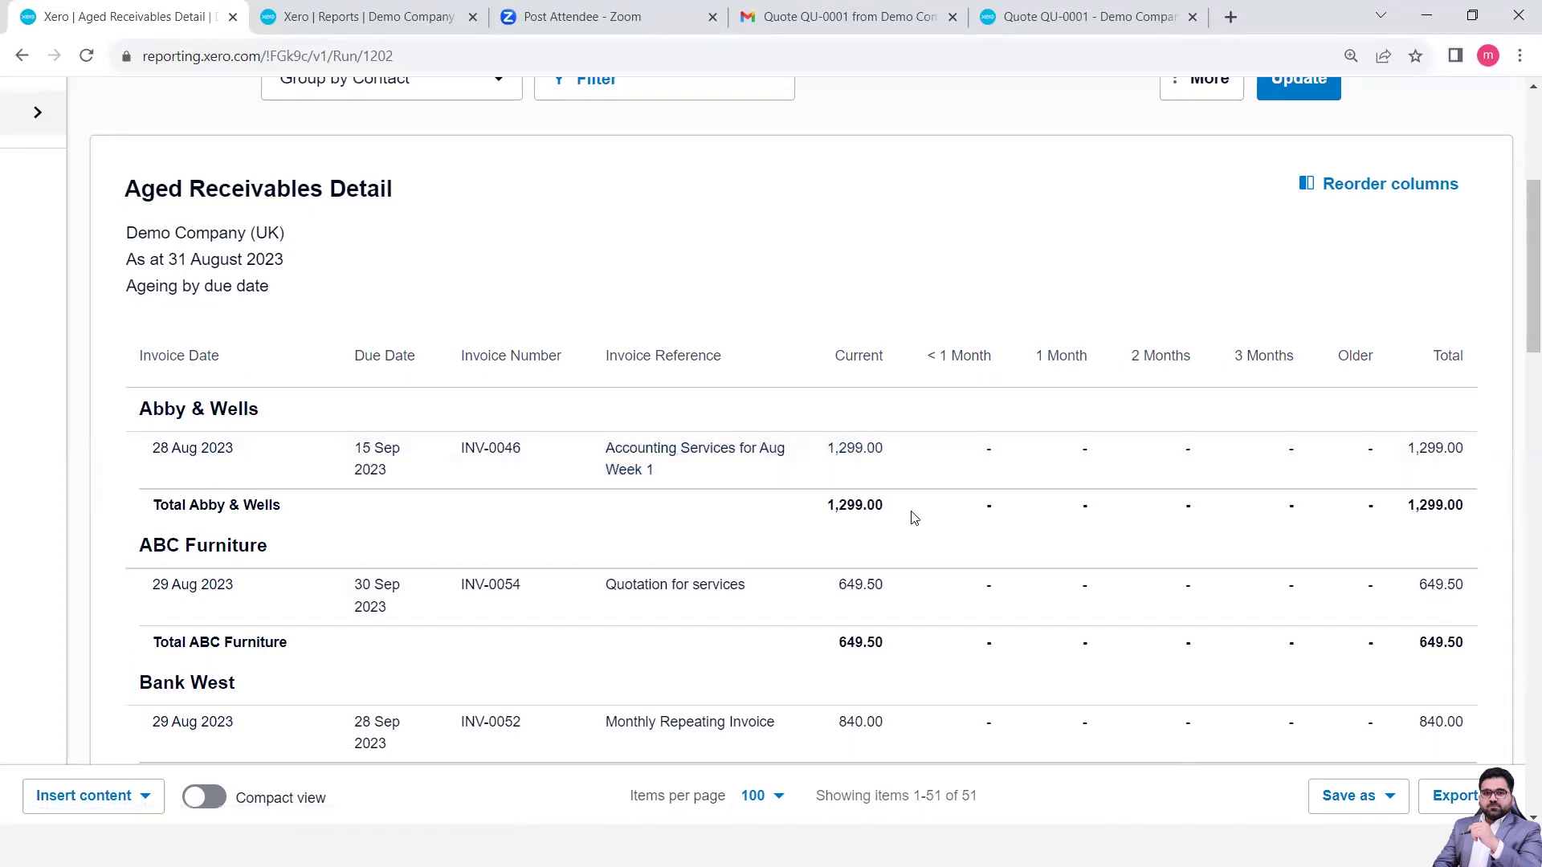
scroll(914, 518, down, 10)
scroll(914, 518, down, 1)
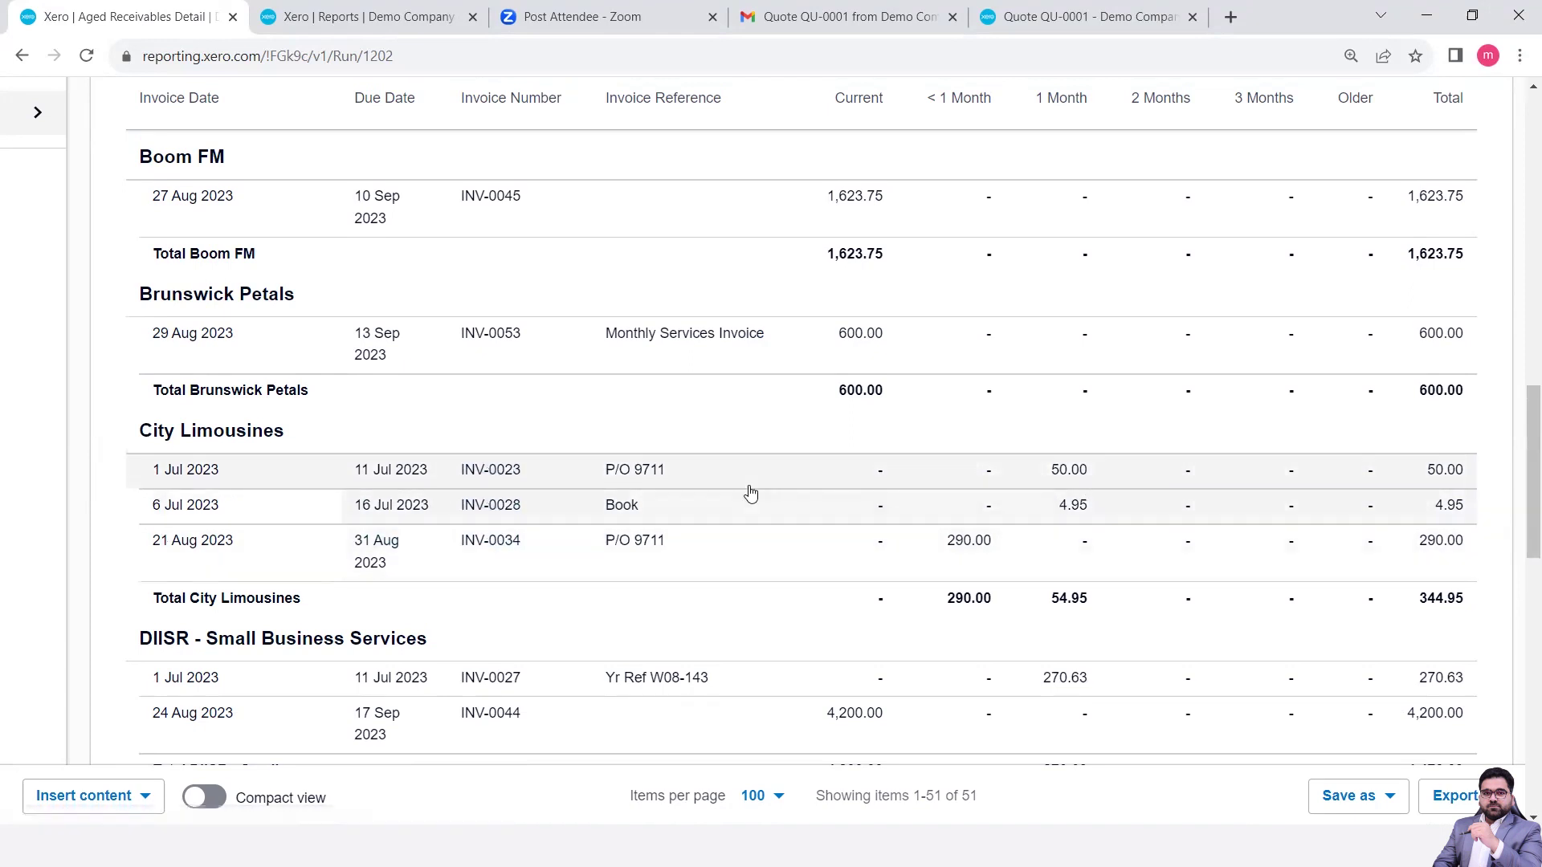
scroll(751, 494, up, 13)
scroll(751, 494, up, 4)
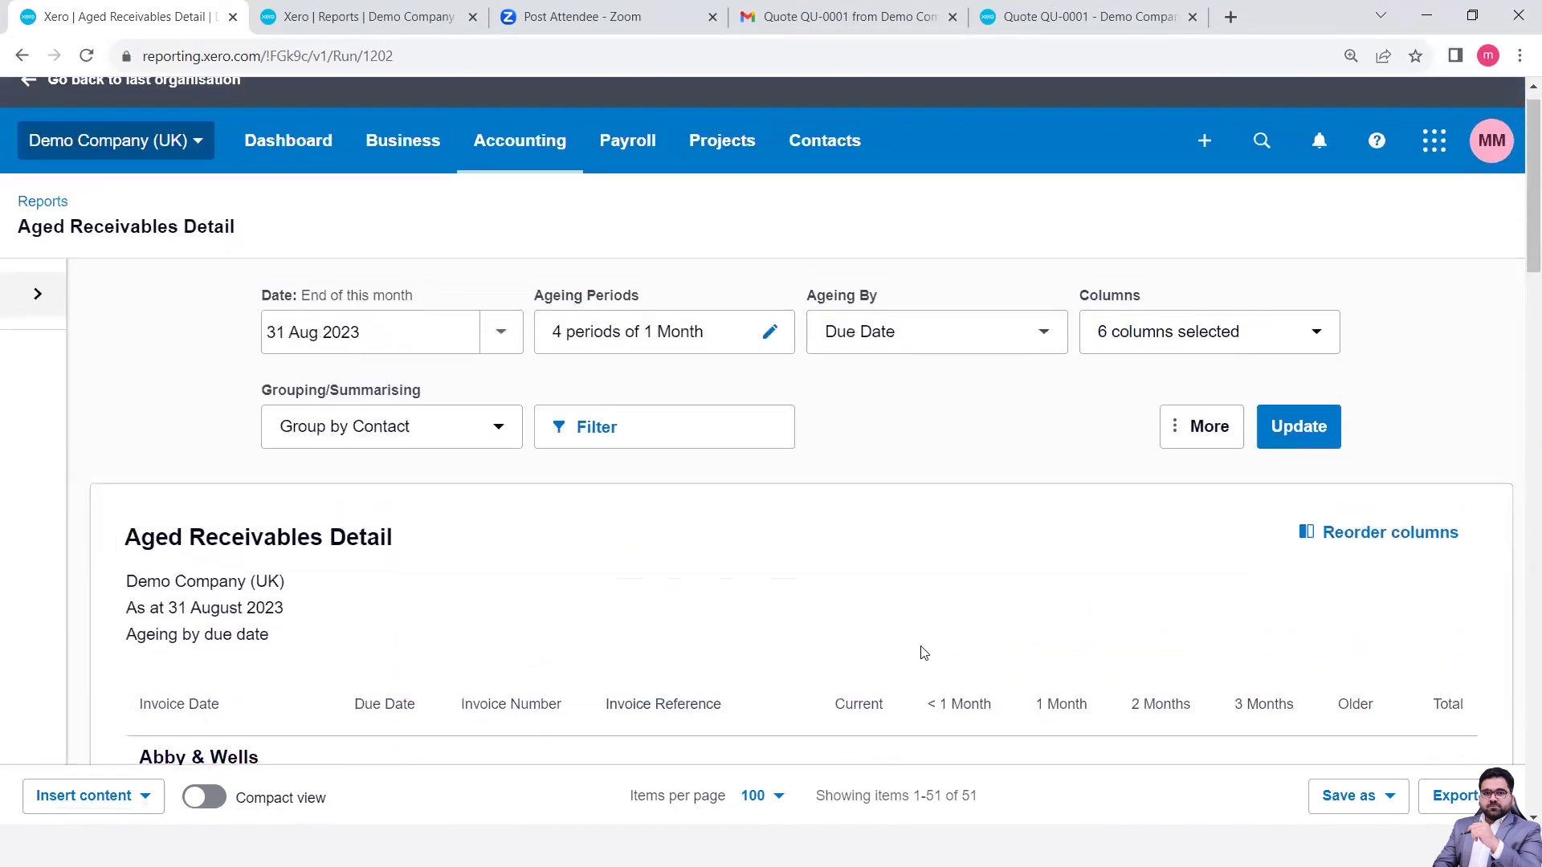
scroll(924, 653, down, 3)
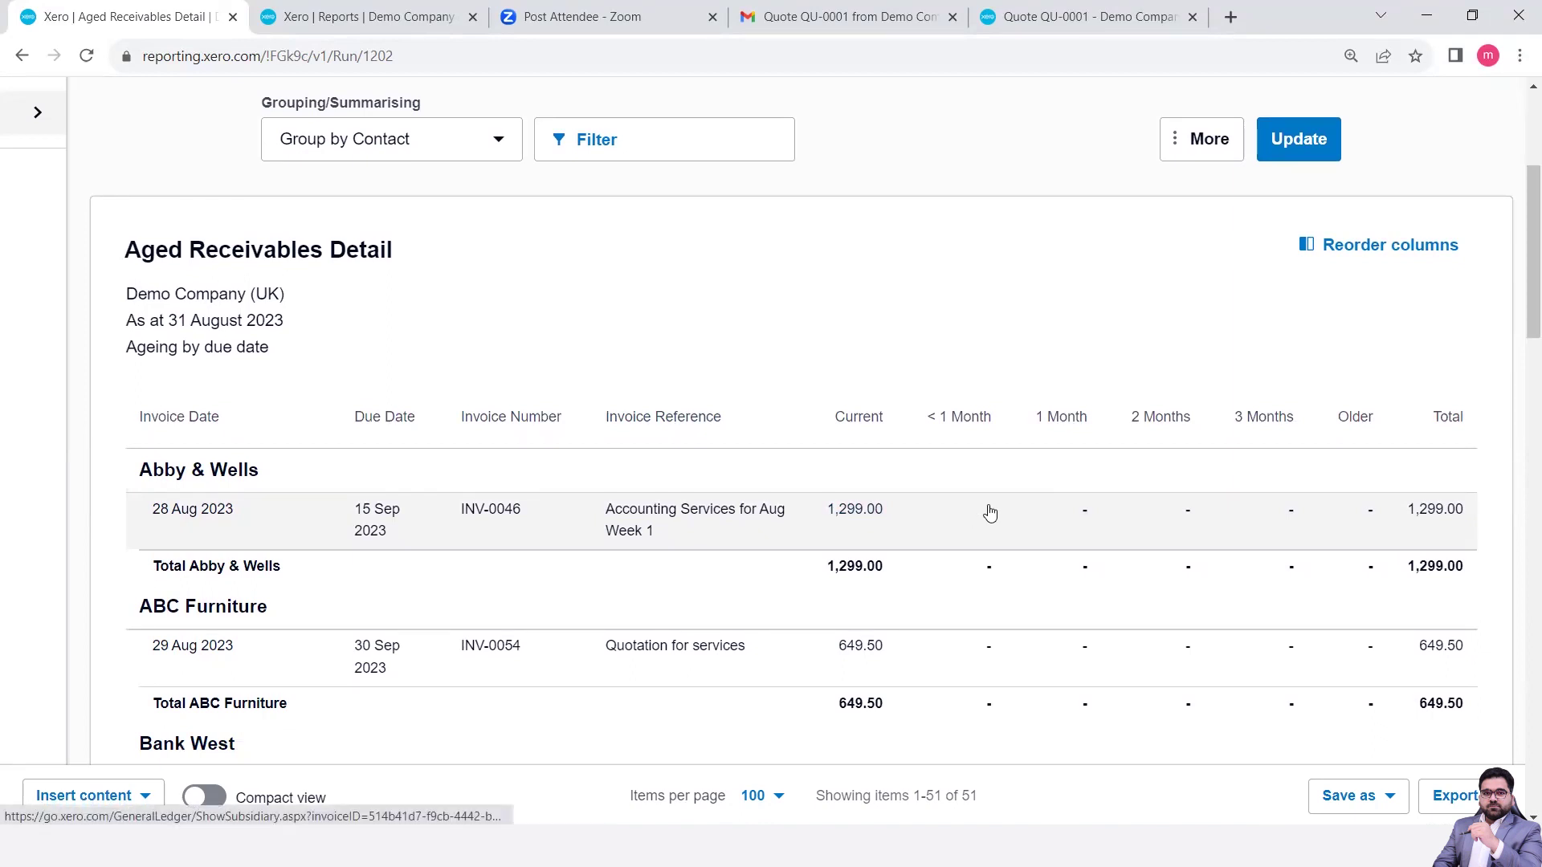
scroll(881, 510, down, 1)
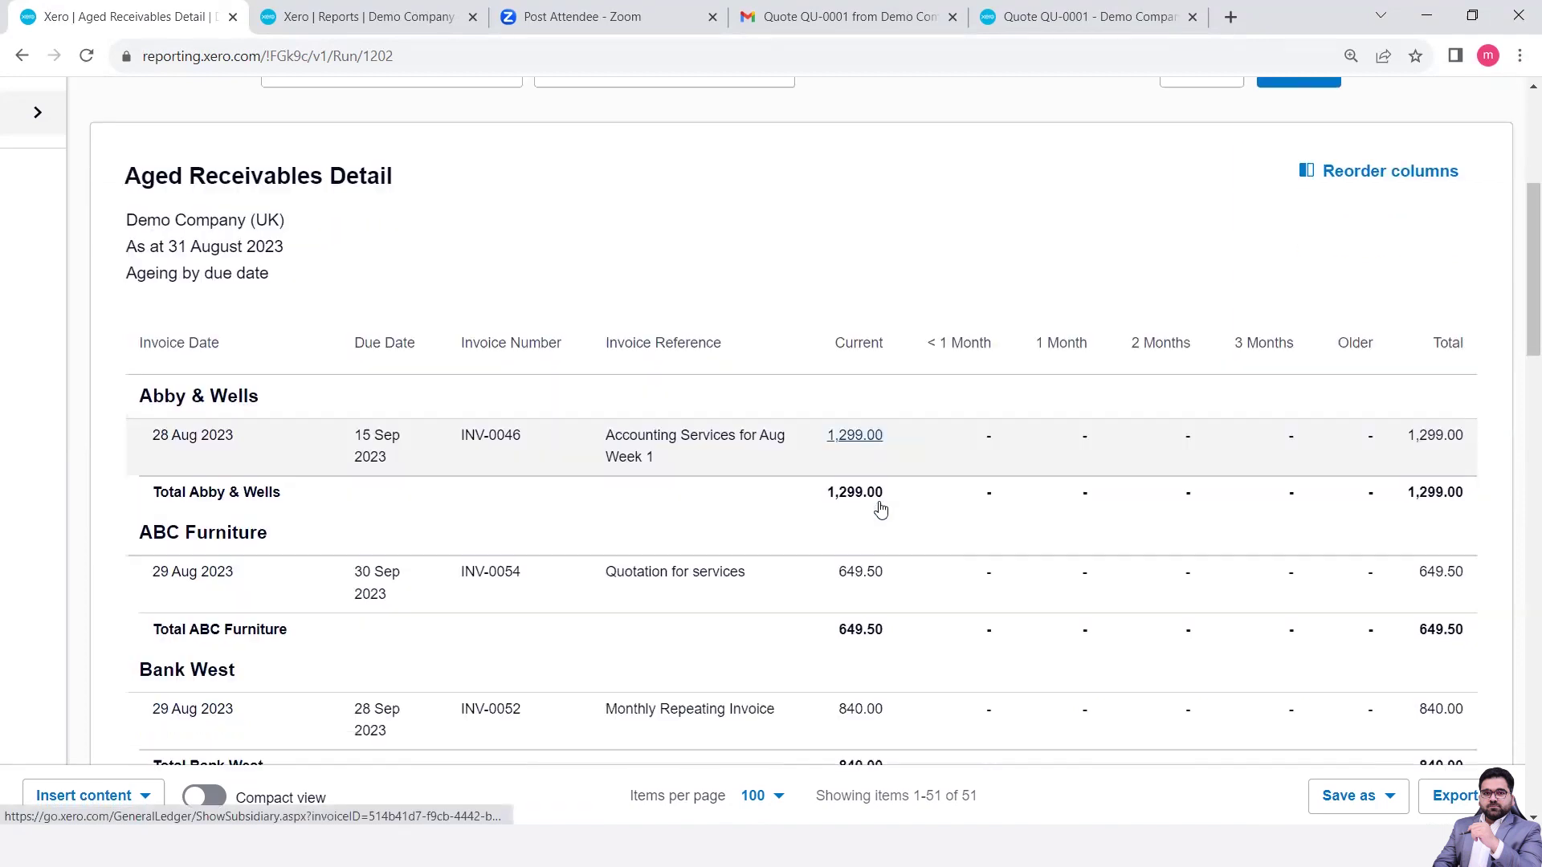
scroll(881, 510, down, 8)
scroll(881, 511, down, 3)
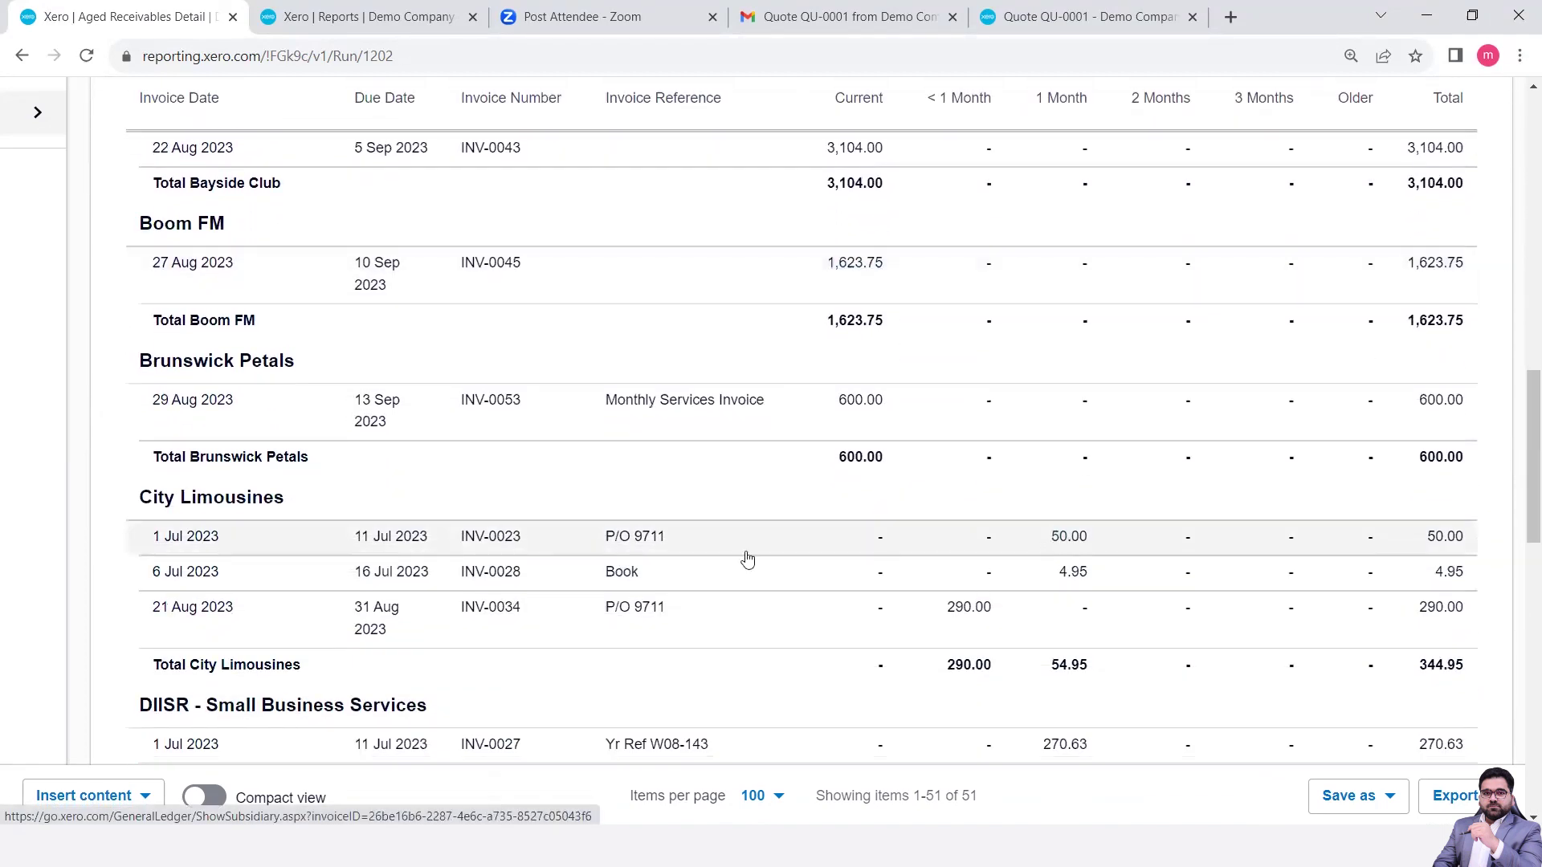
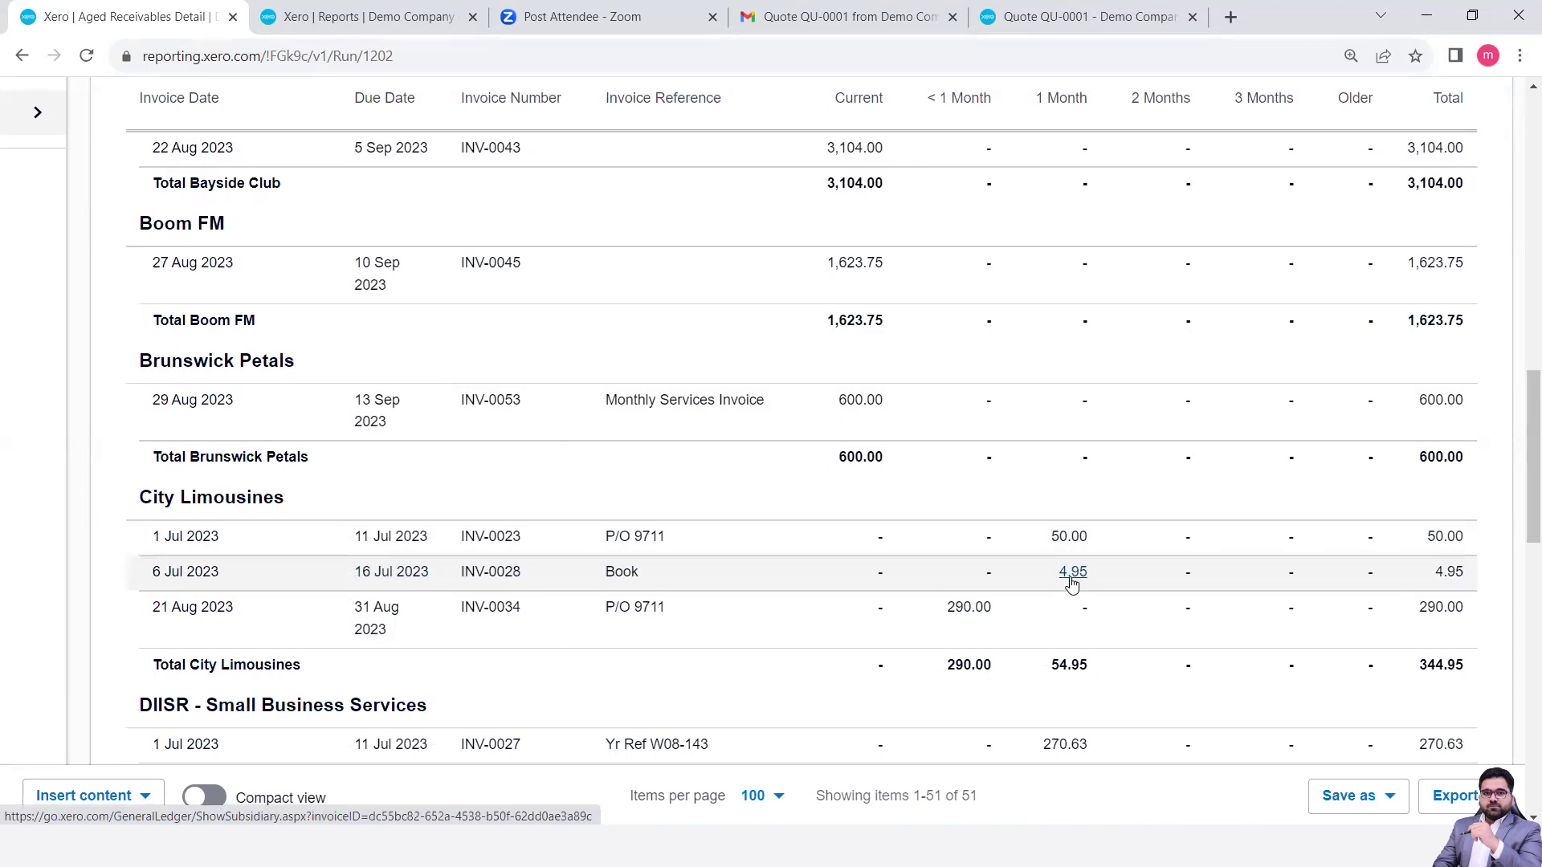
- Look over the report and check the ageing period settings, closing them unchanged
scroll(1072, 586, down, 3)
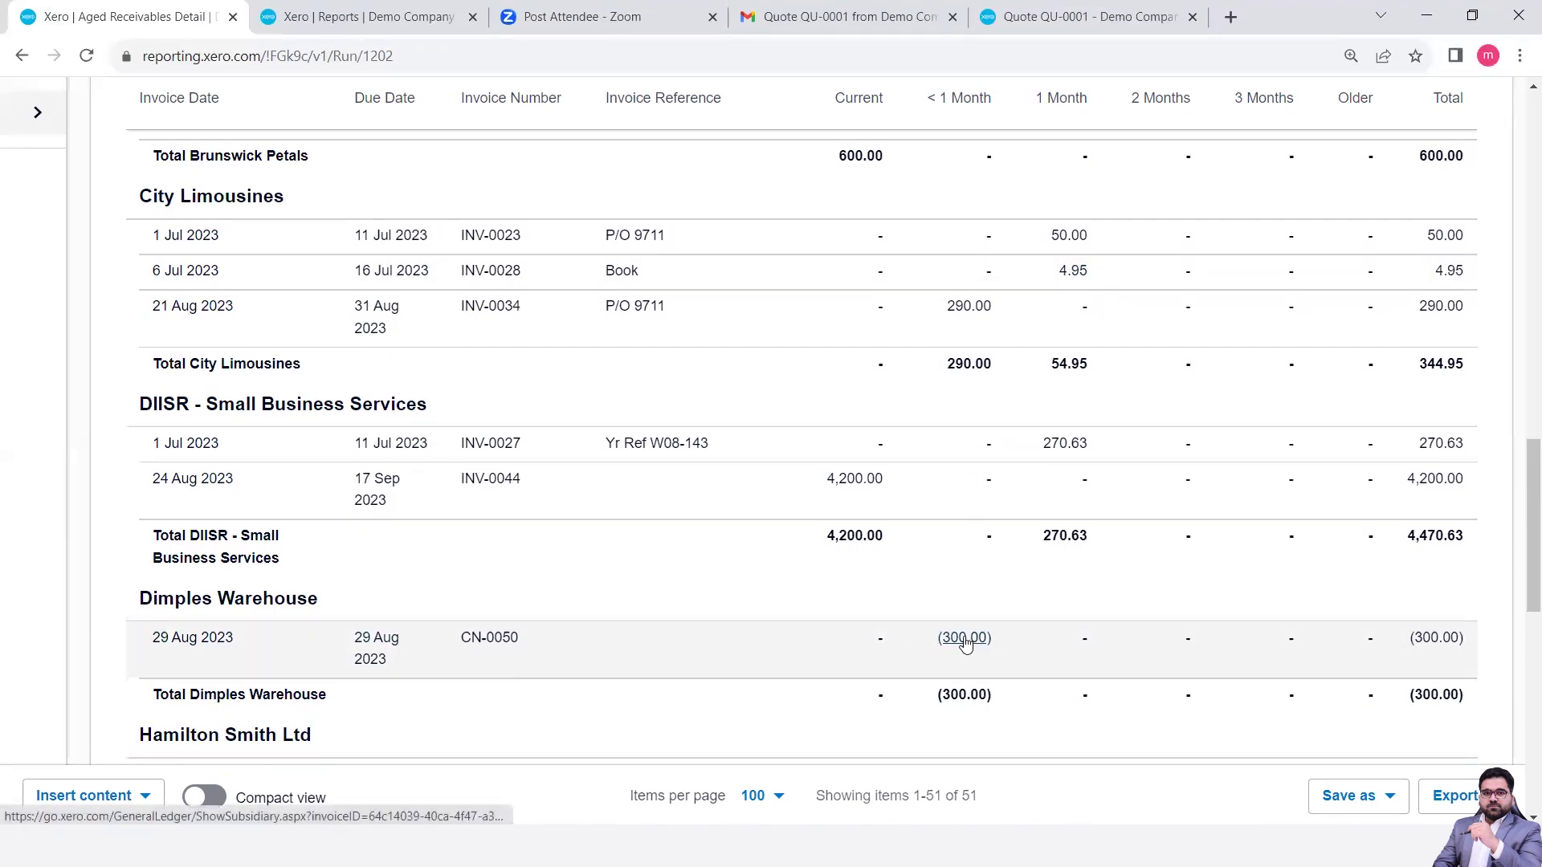
scroll(966, 645, up, 15)
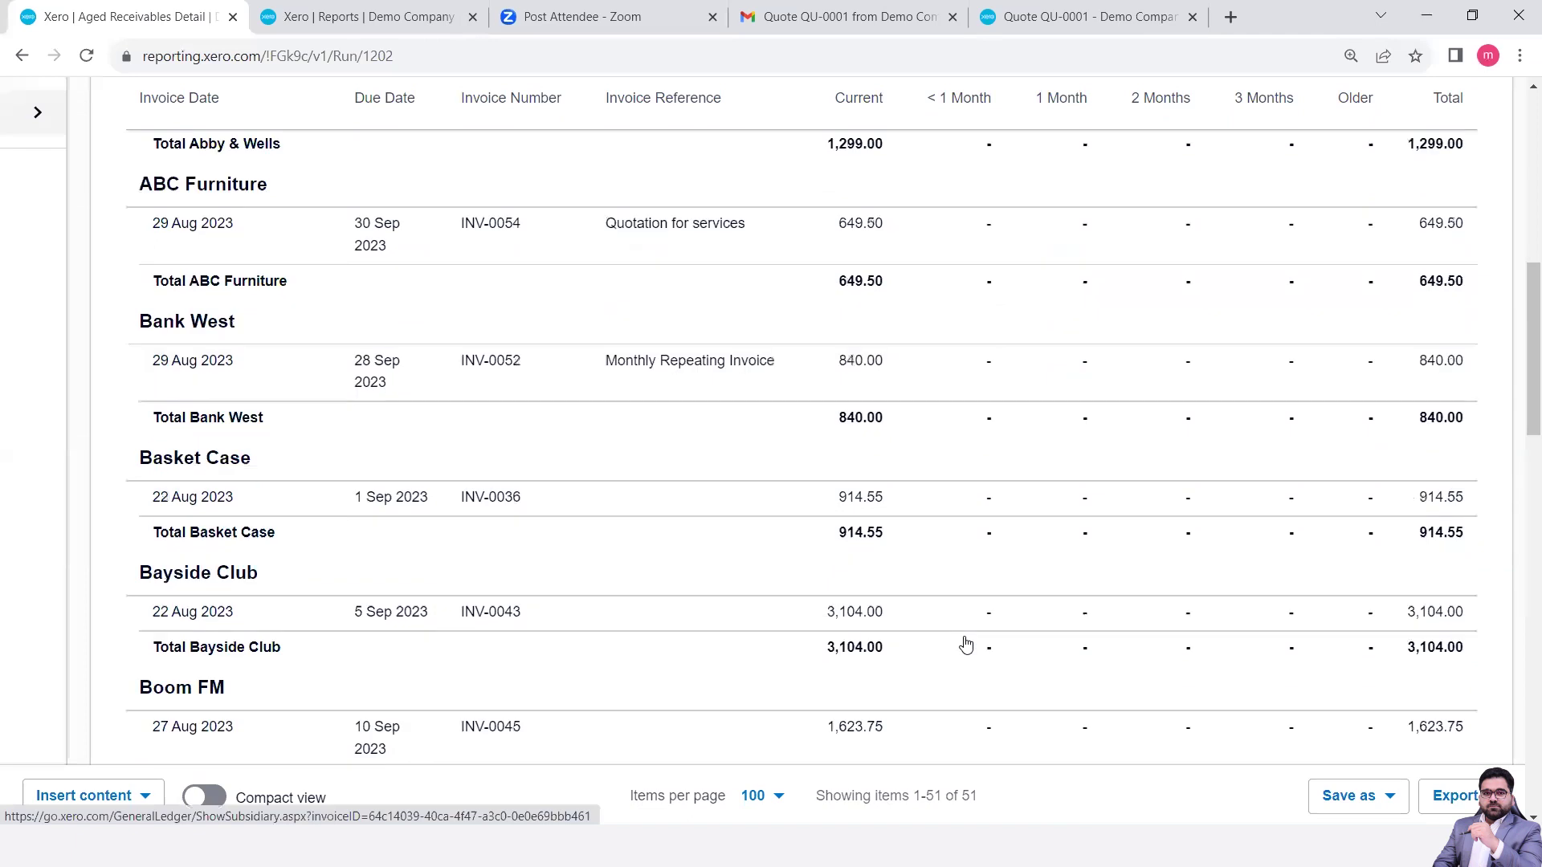
scroll(964, 640, down, 1)
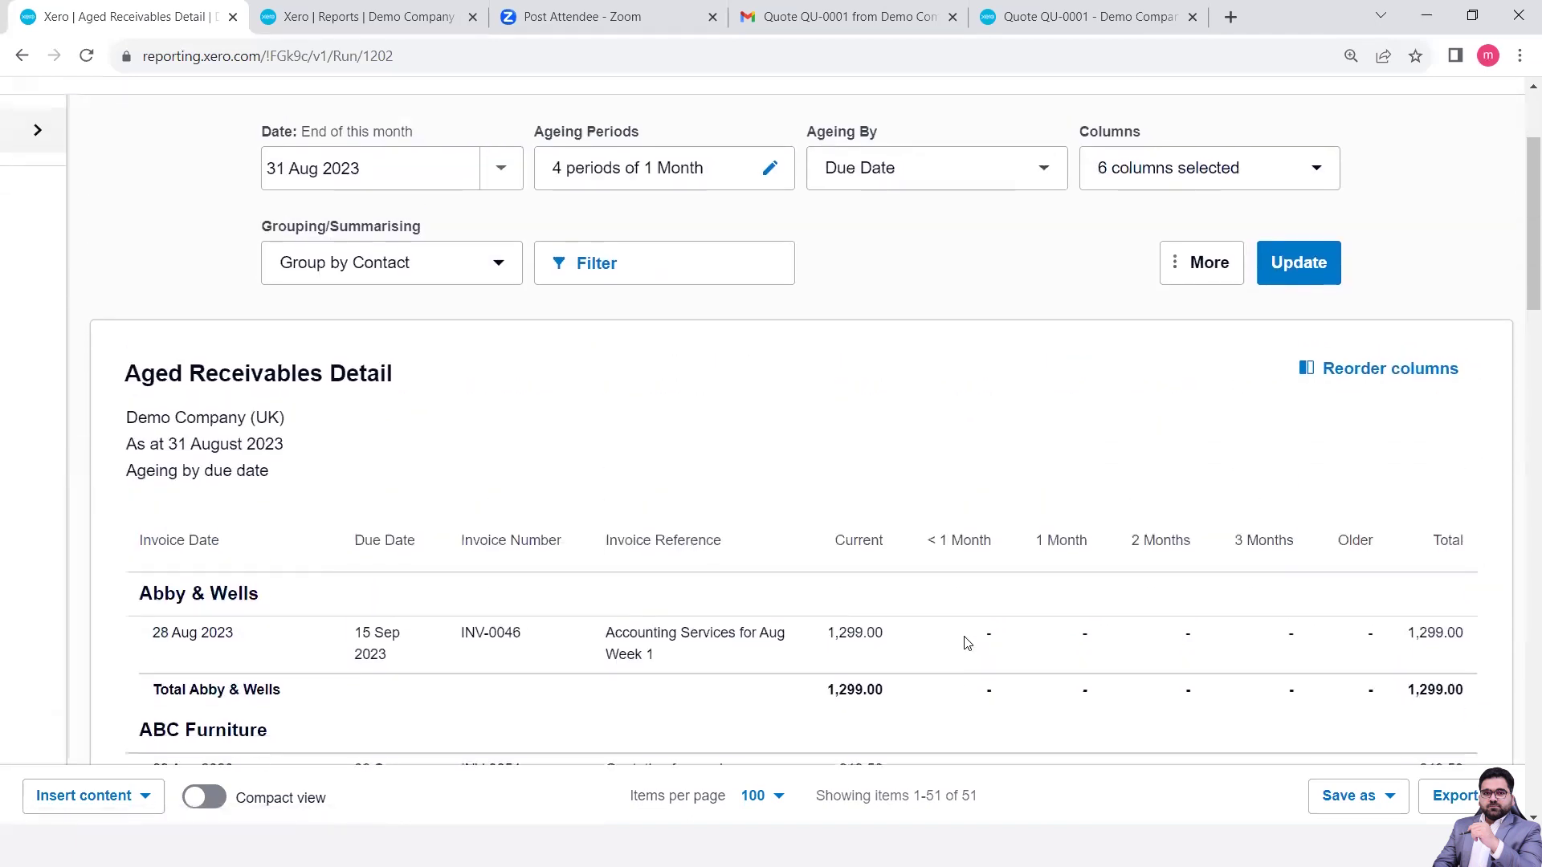
scroll(955, 449, up, 1)
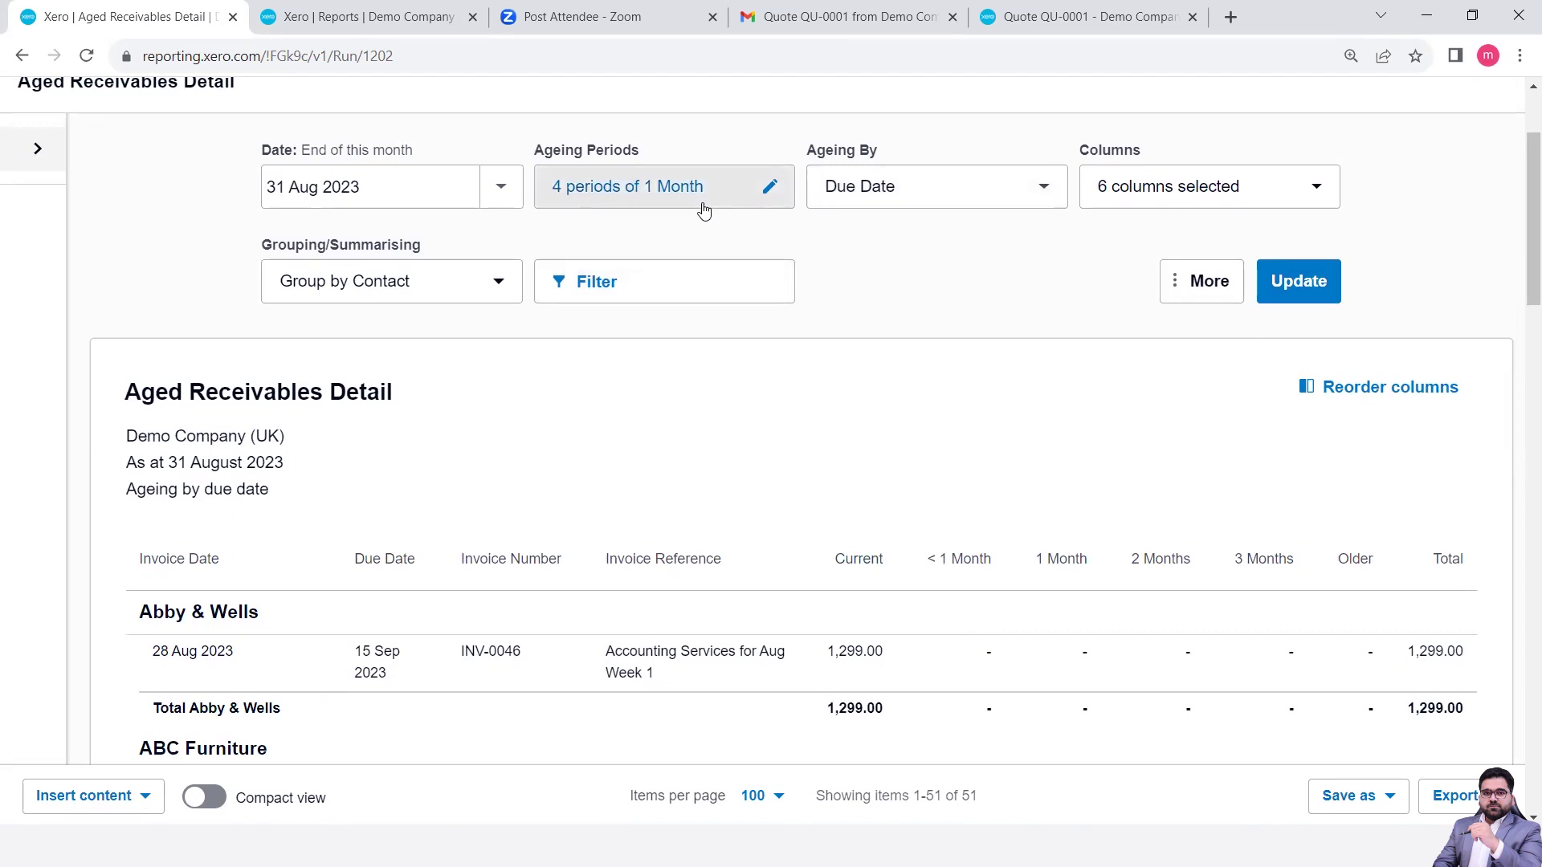
click(769, 188)
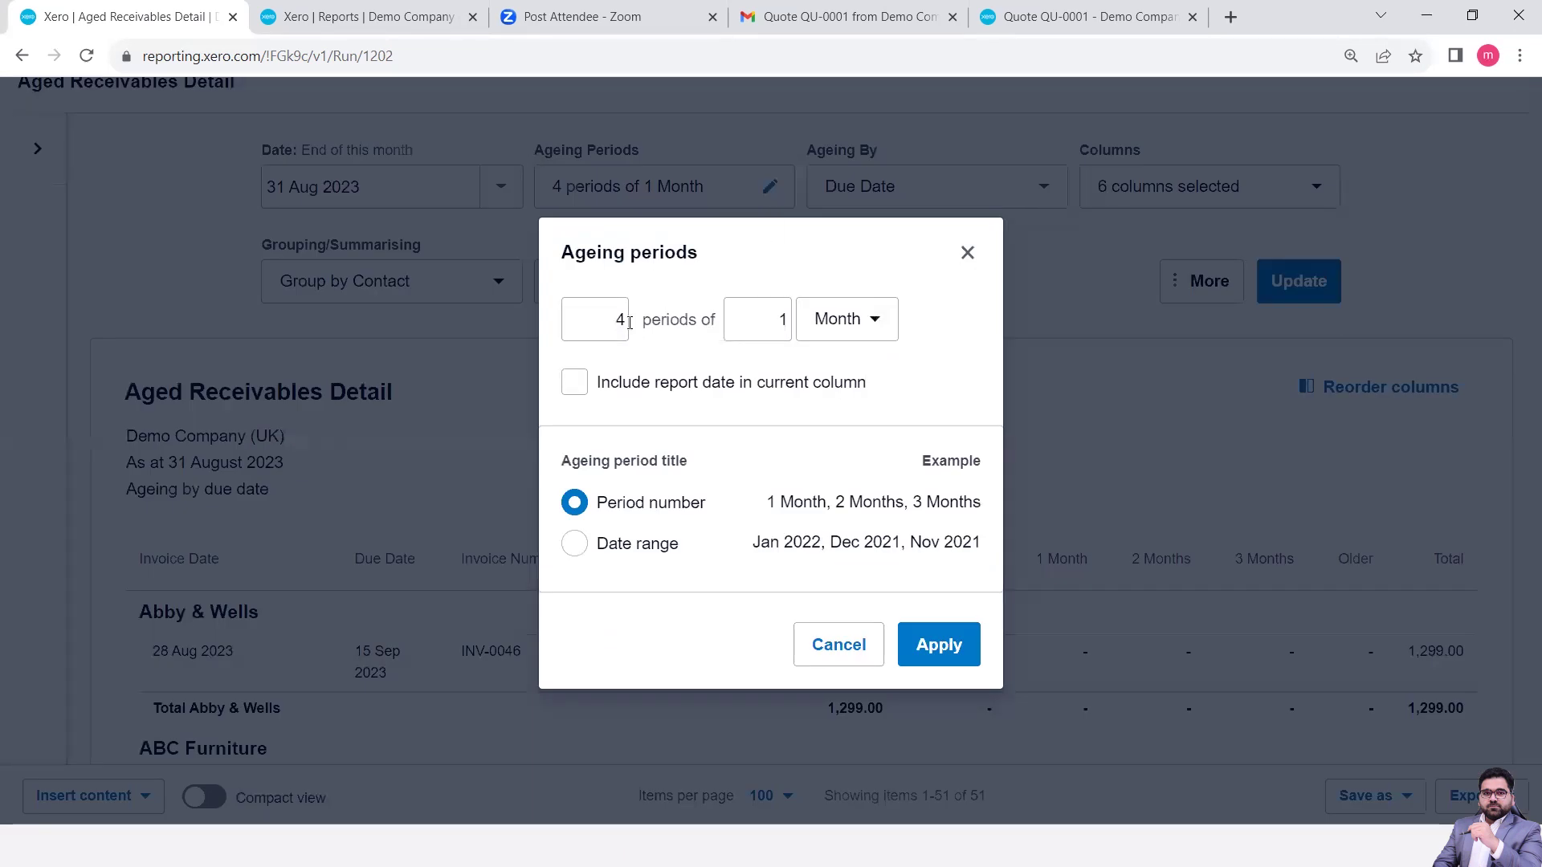
click(966, 252)
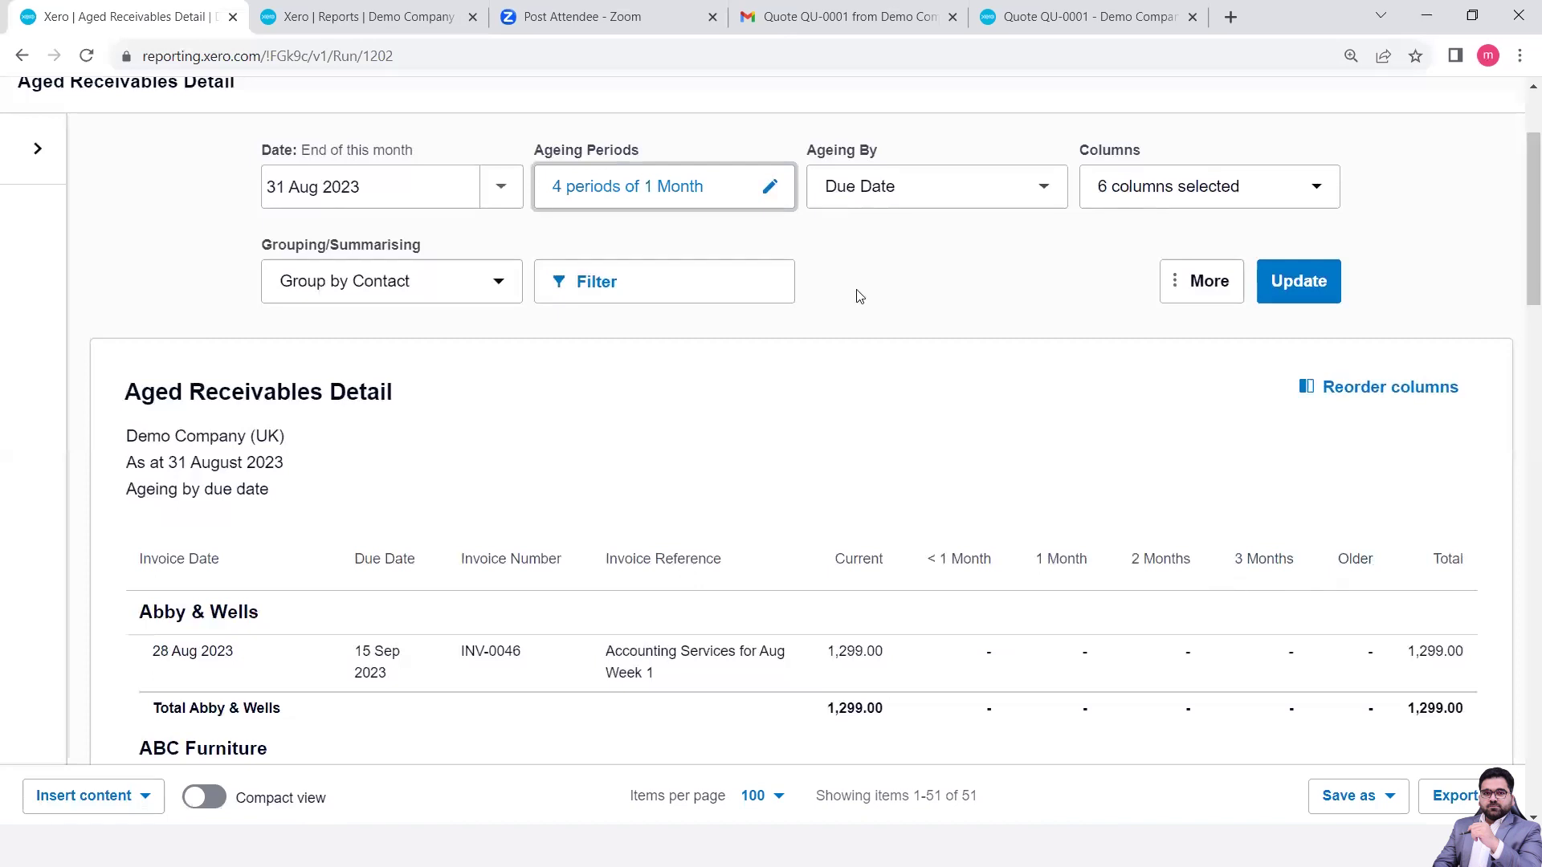
- Change each ageing period from 1 to 3 months and update the report
click(769, 187)
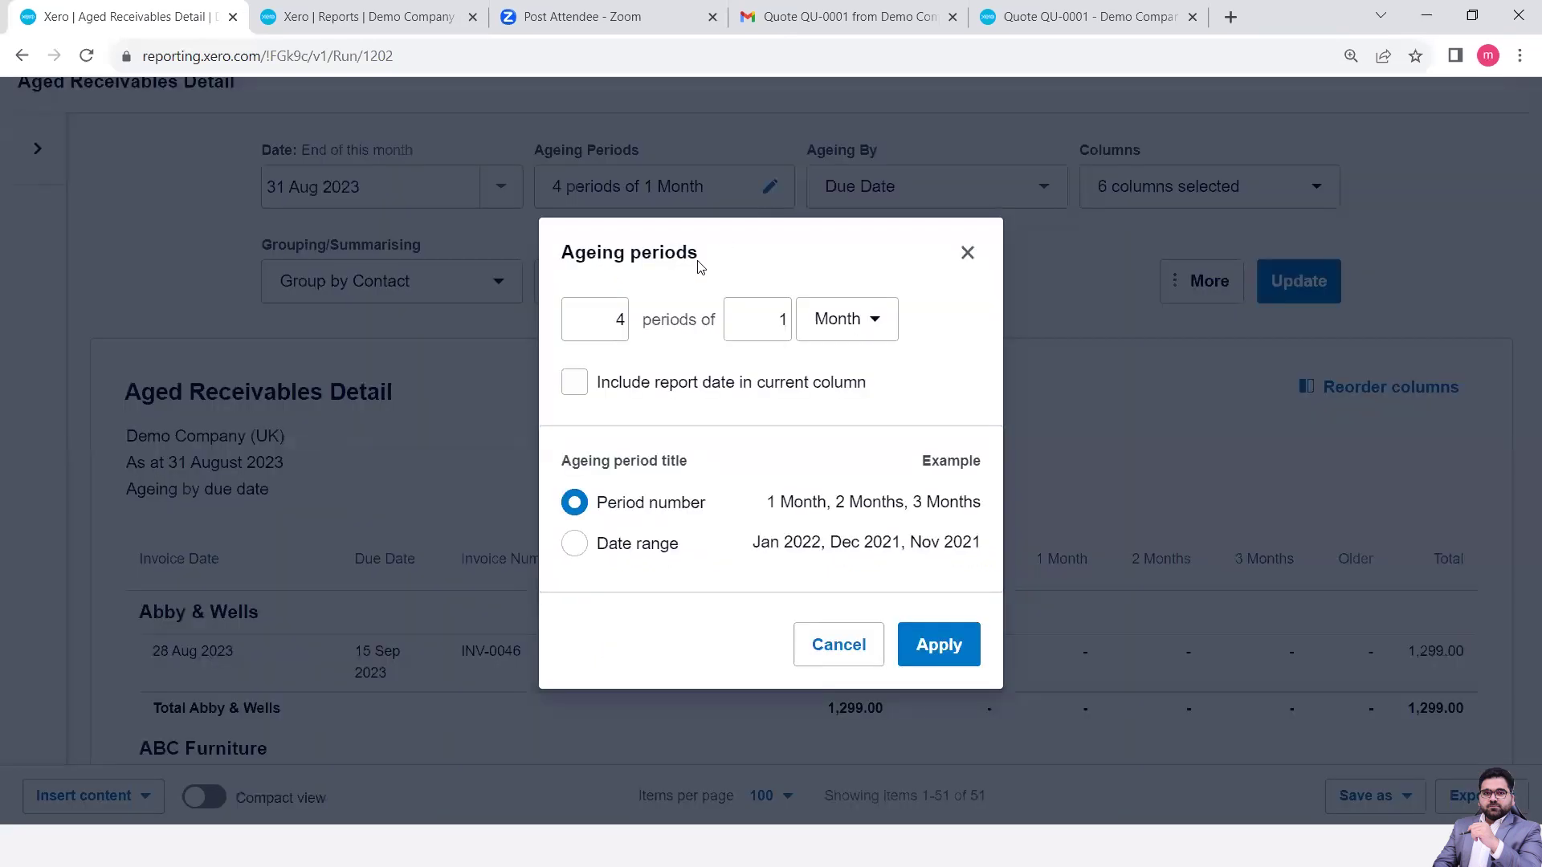
click(787, 323)
key(BackSpace)
text(3)
click(940, 649)
click(1289, 281)
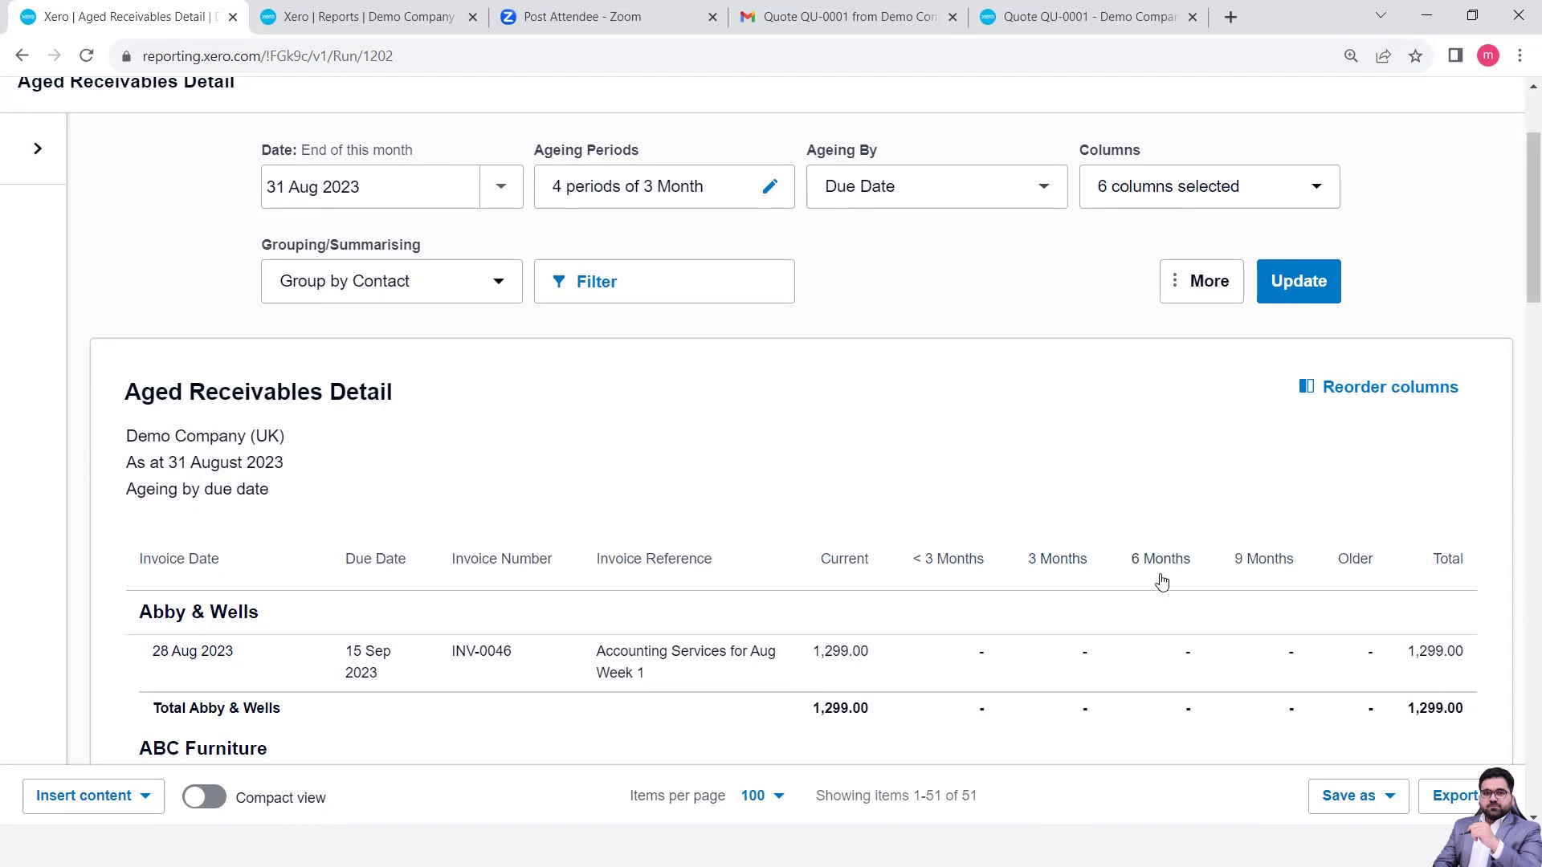
scroll(1273, 570, down, 10)
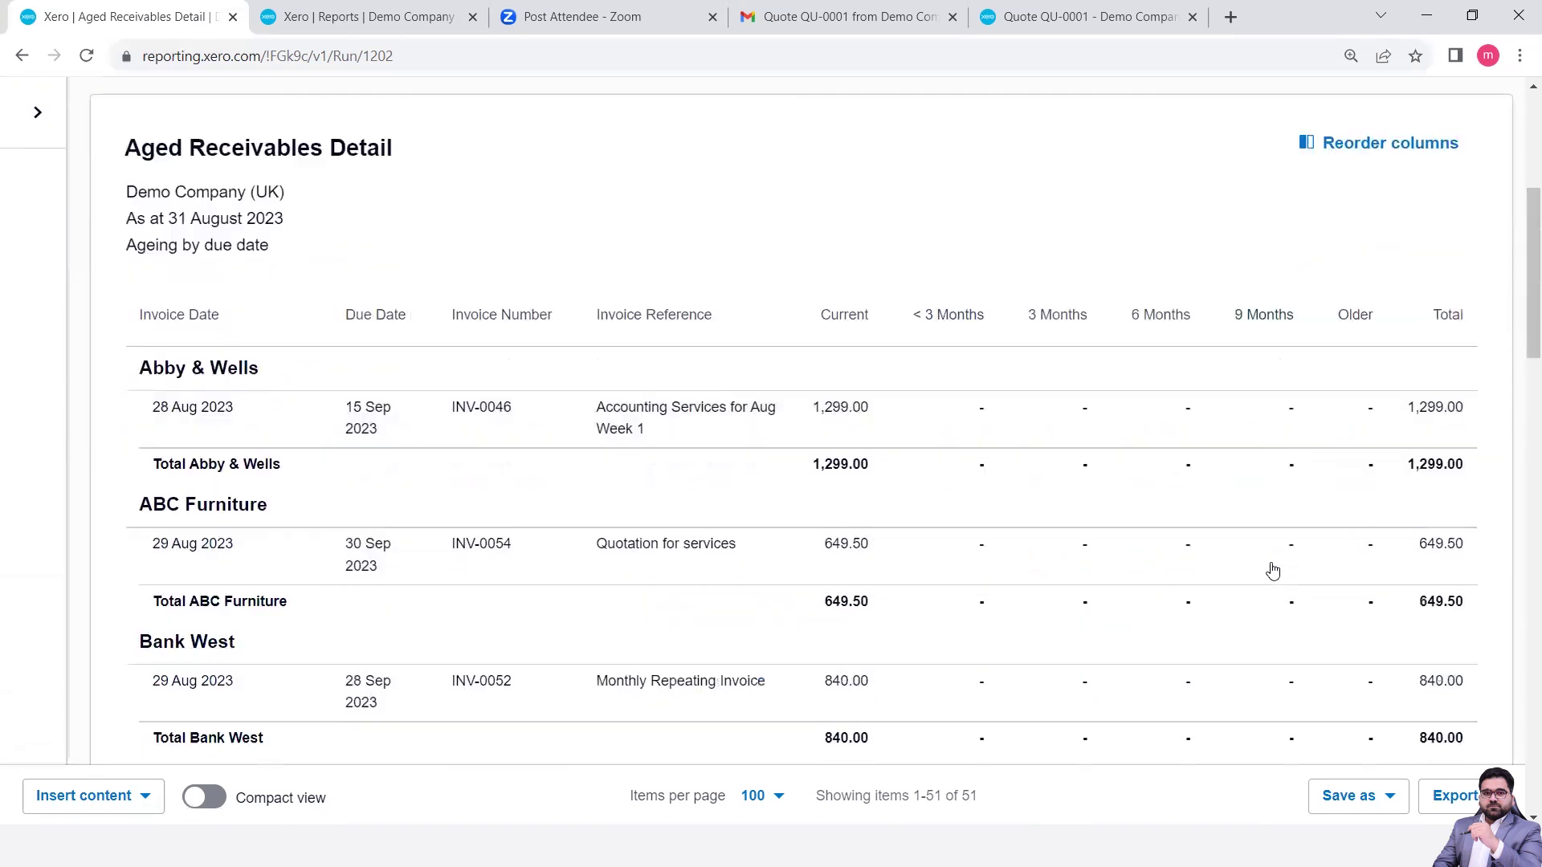
scroll(1273, 570, down, 3)
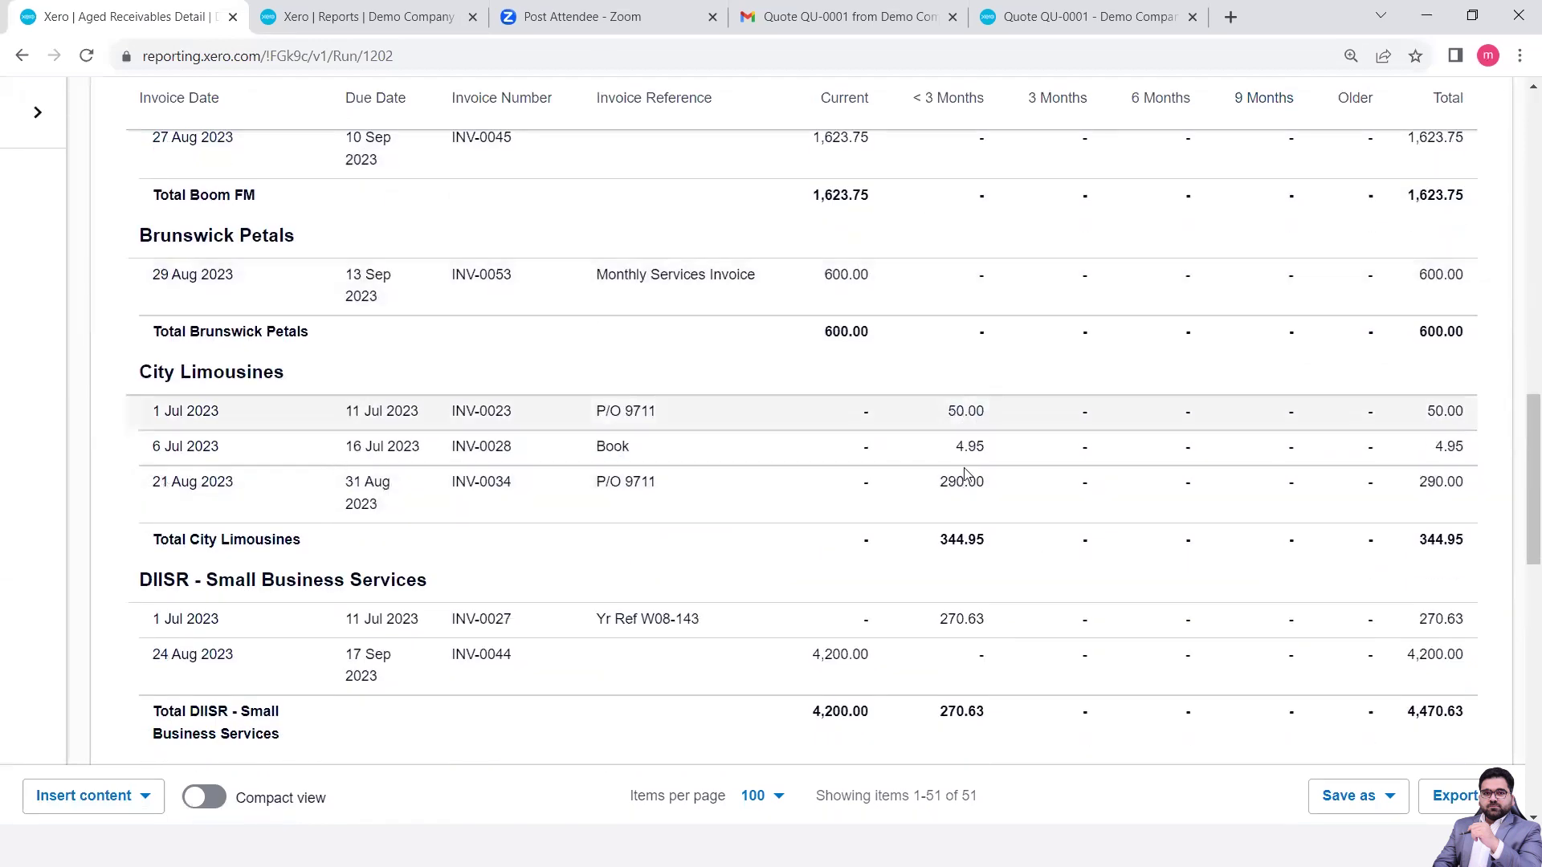
scroll(966, 530, down, 4)
scroll(966, 527, up, 5)
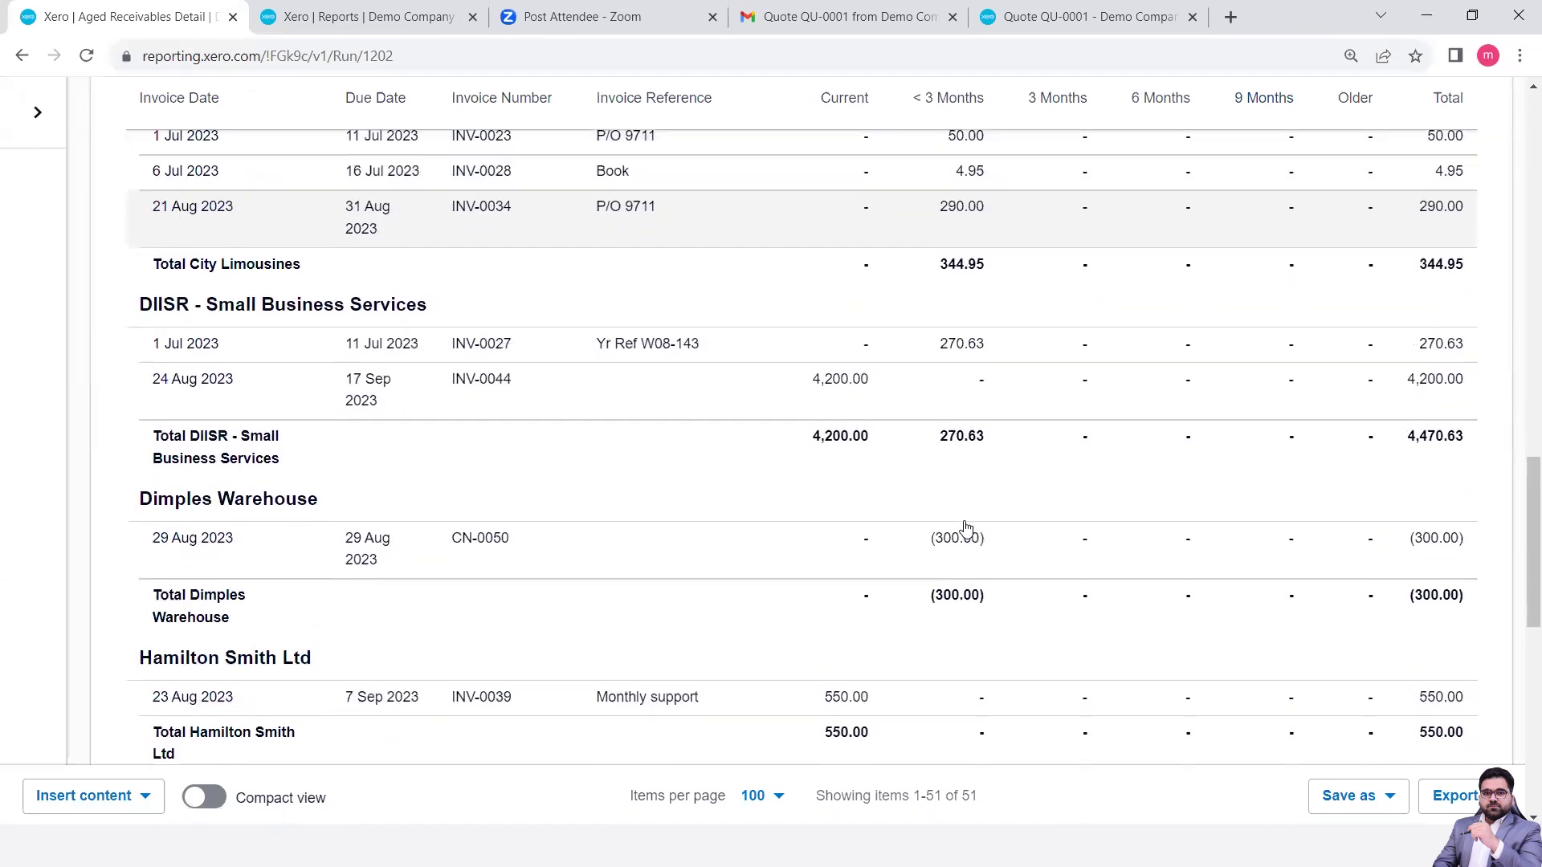
scroll(966, 528, up, 12)
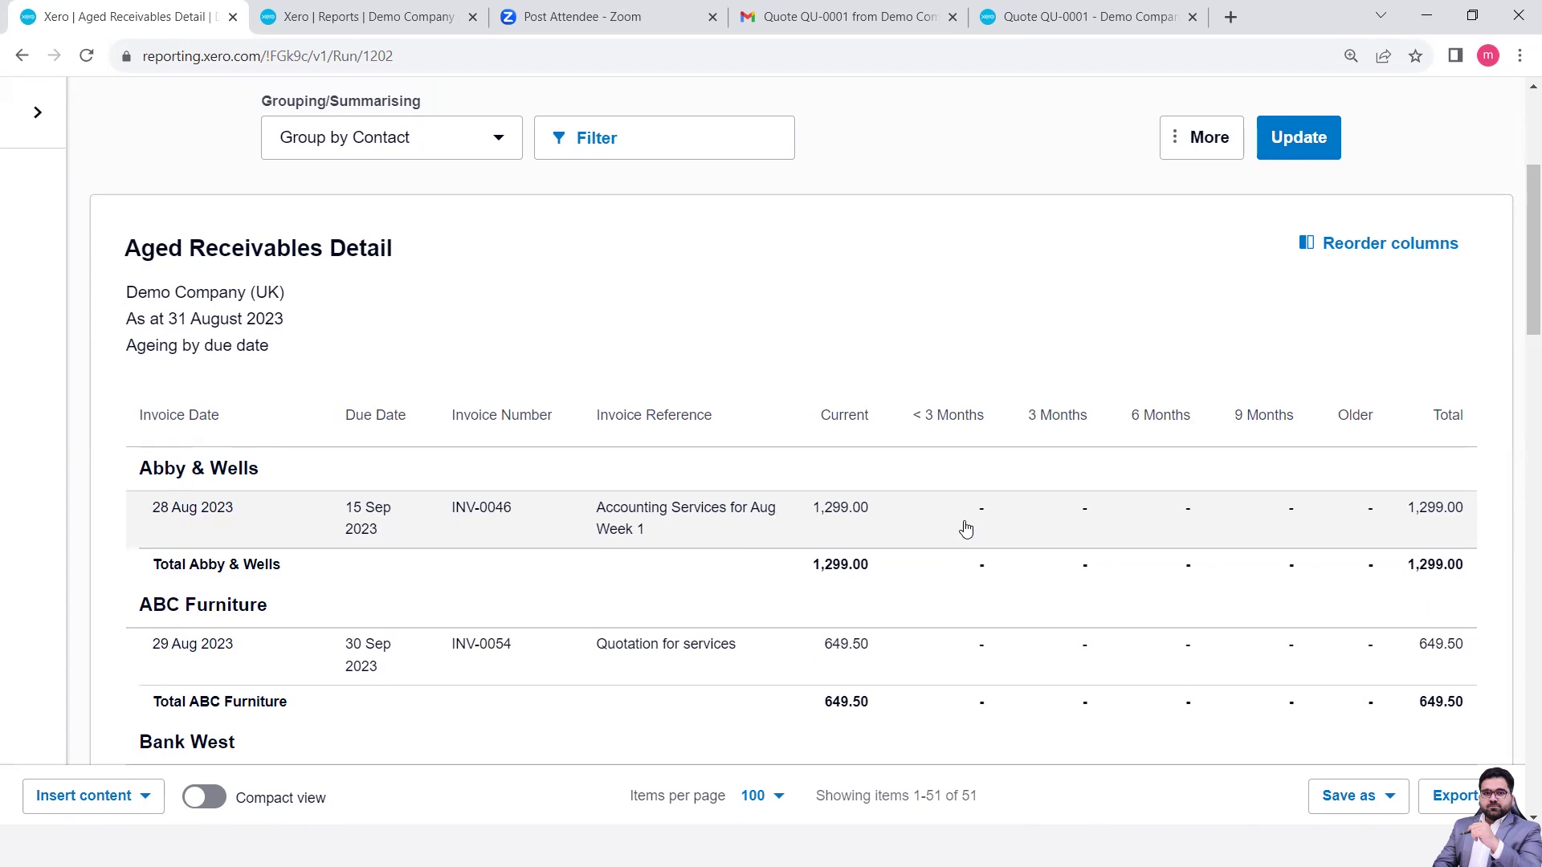
scroll(966, 528, down, 11)
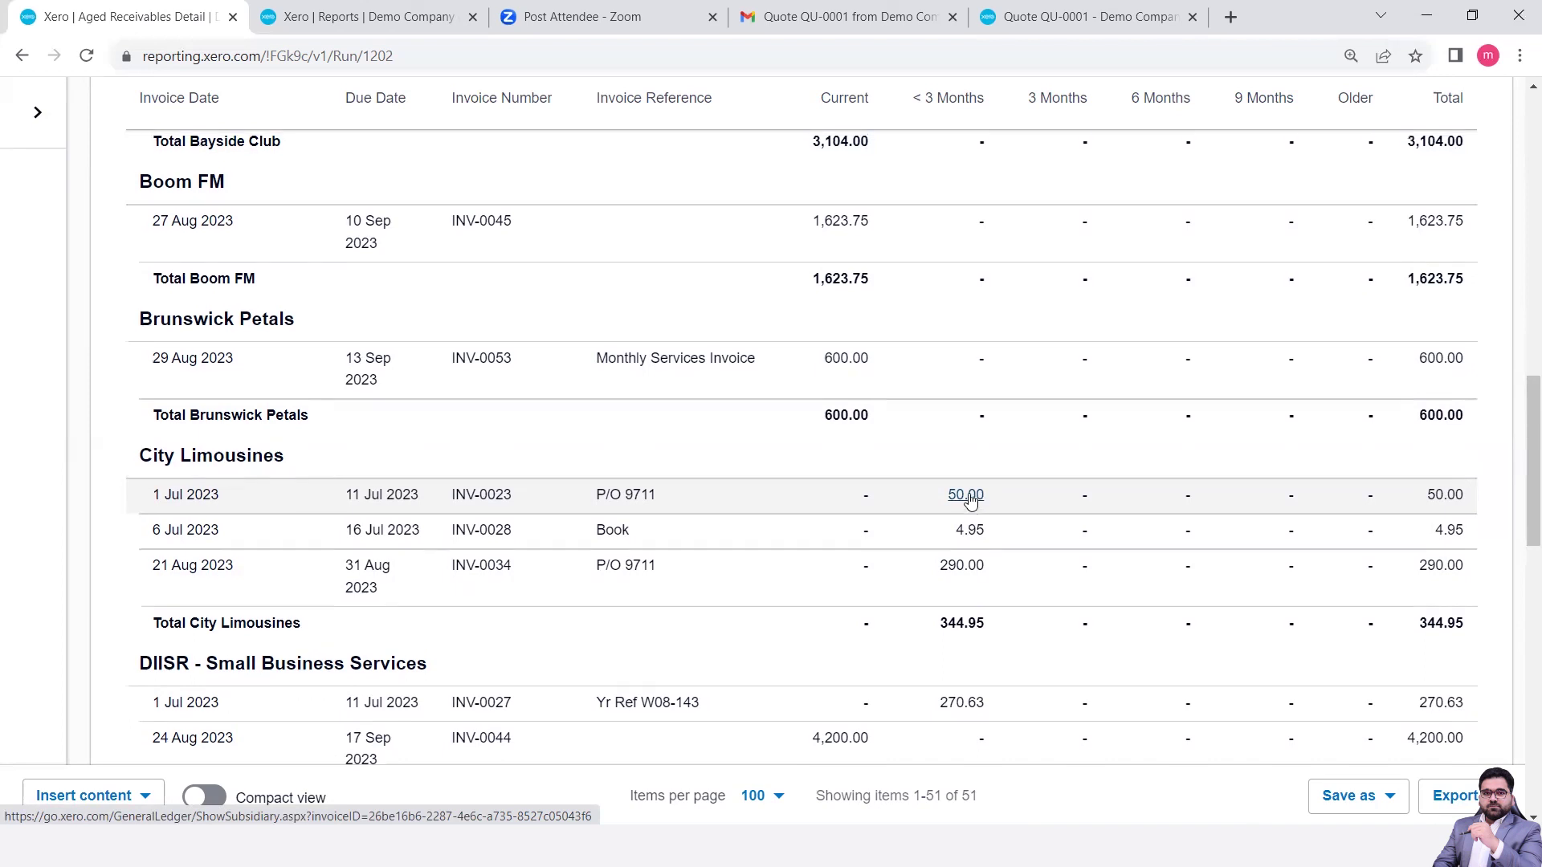
scroll(970, 498, up, 15)
- Set 3 ageing periods of 1 month, including the report date in current, and update
click(766, 358)
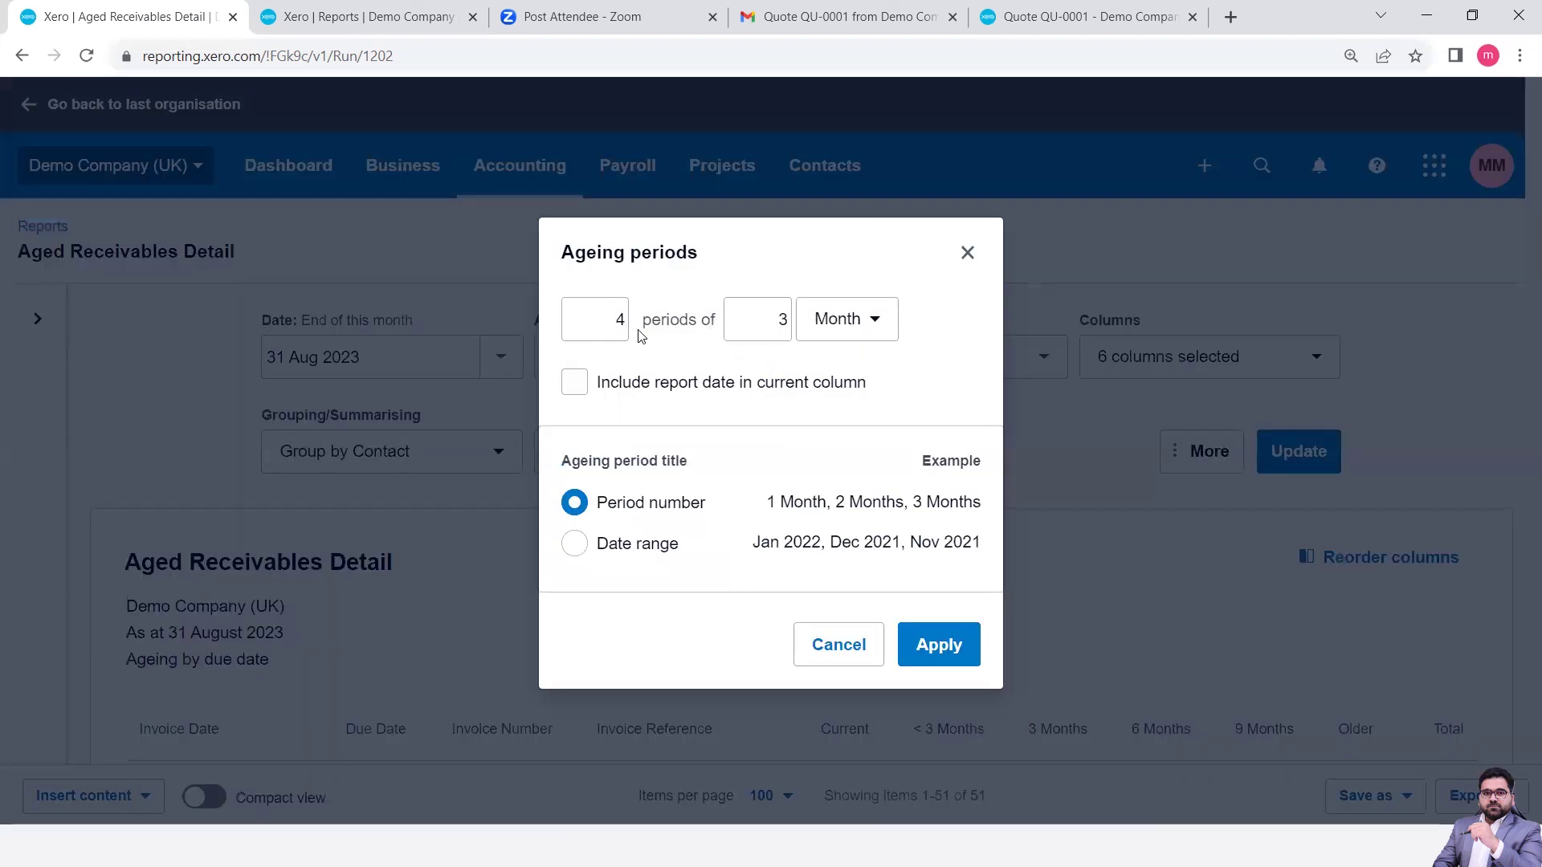
click(625, 321)
key(BackSpace)
text(3)
click(785, 322)
key(BackSpace)
text(1)
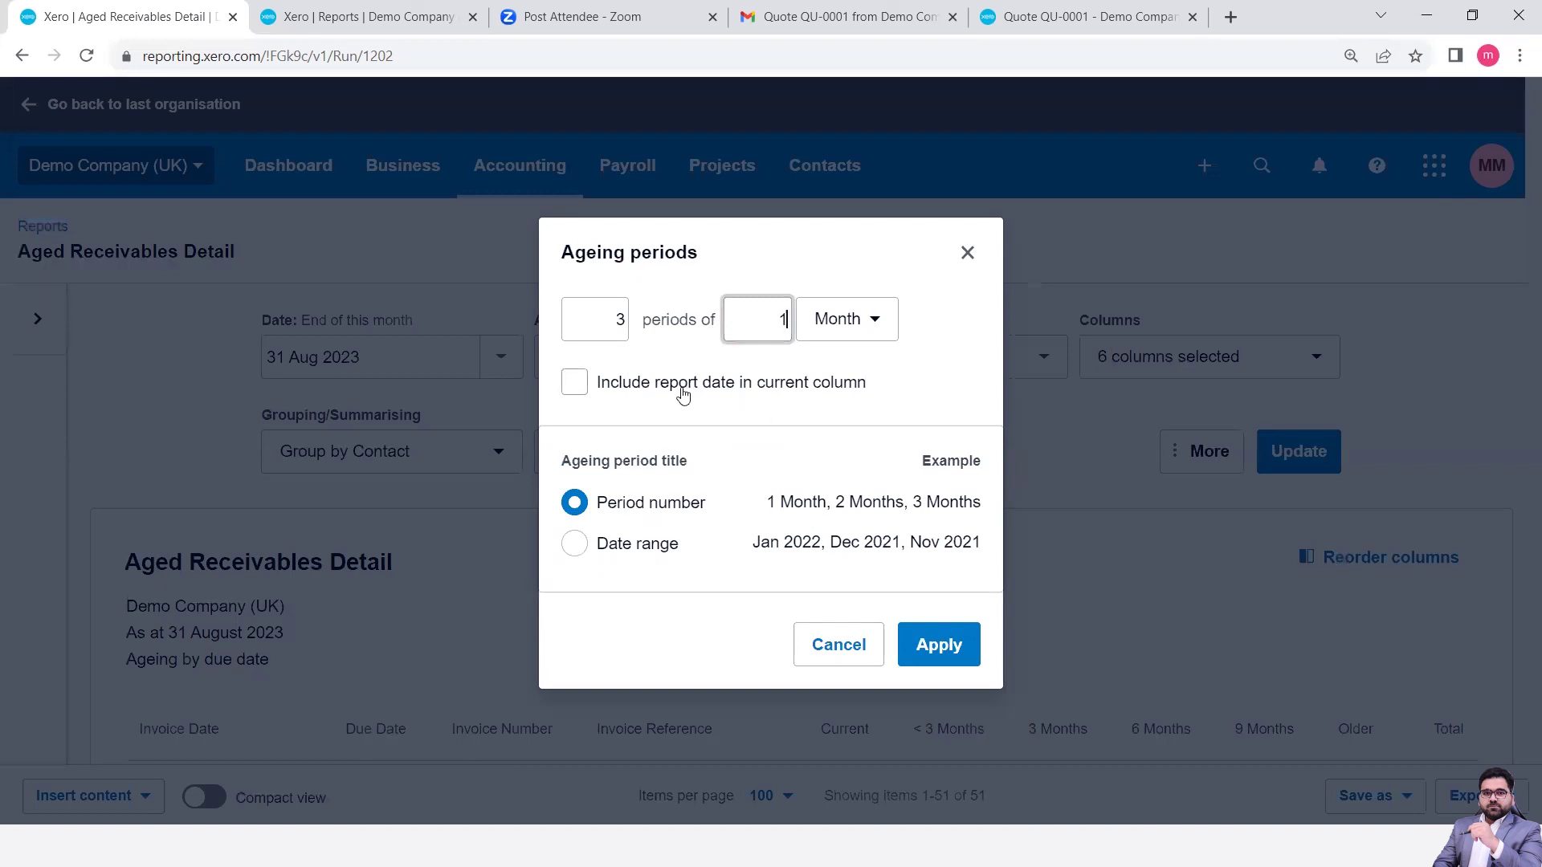
click(575, 384)
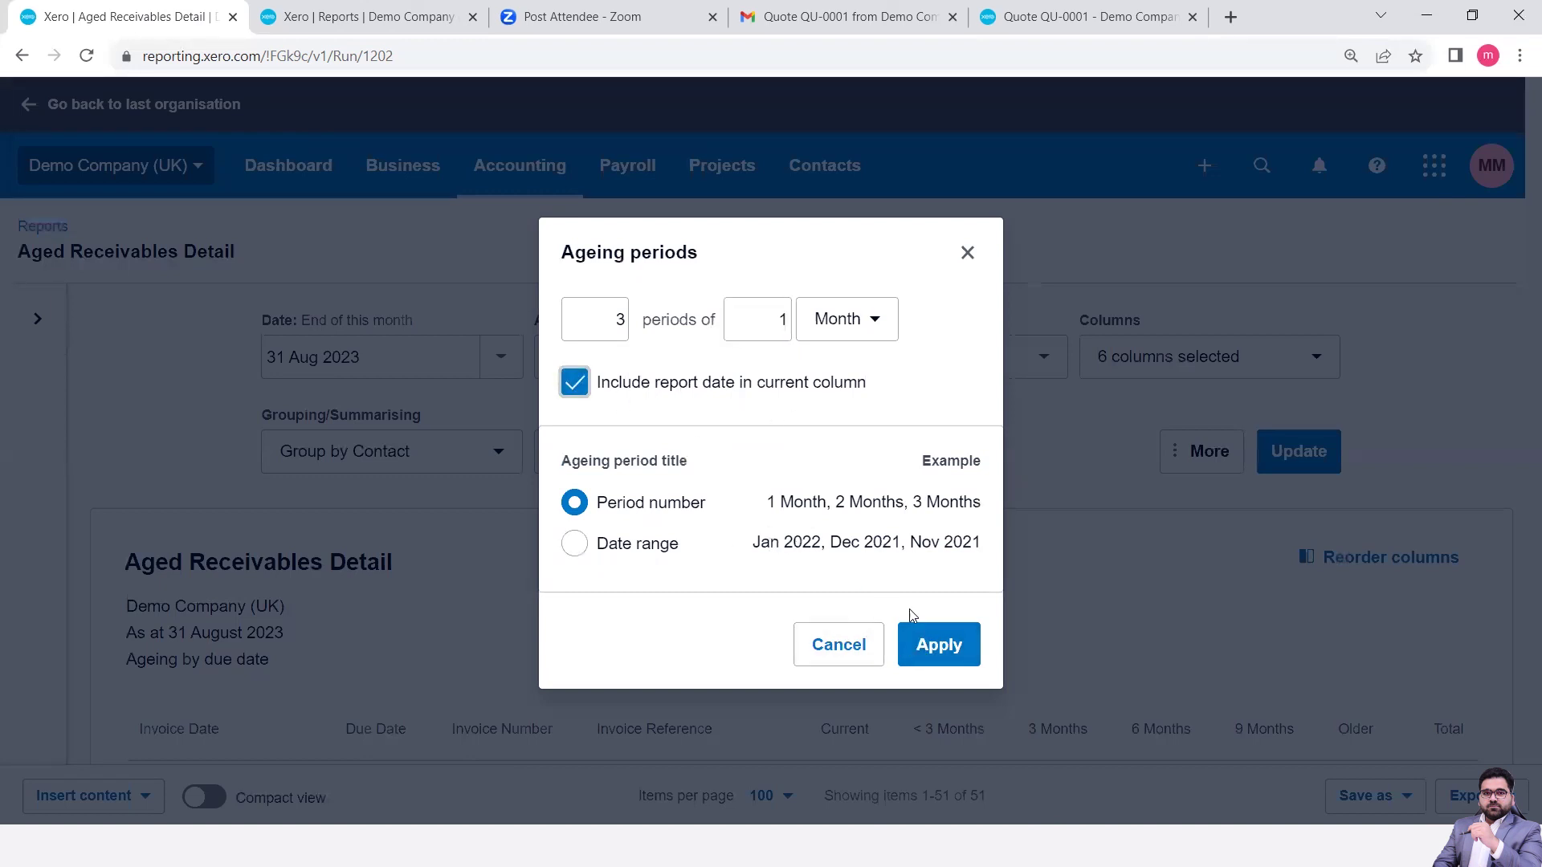
click(971, 647)
click(1293, 455)
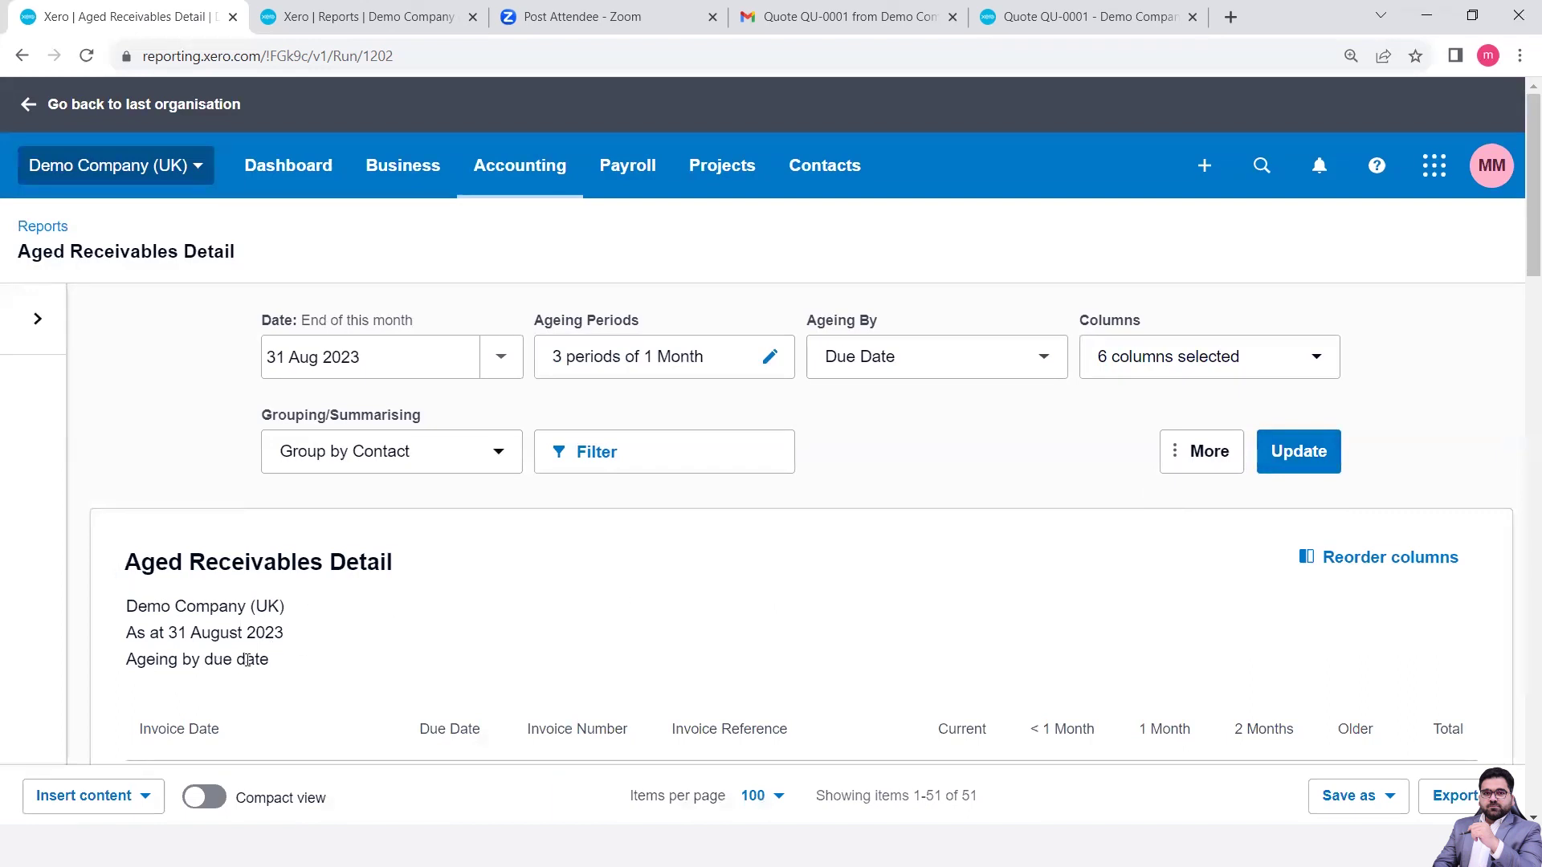
scroll(347, 697, down, 5)
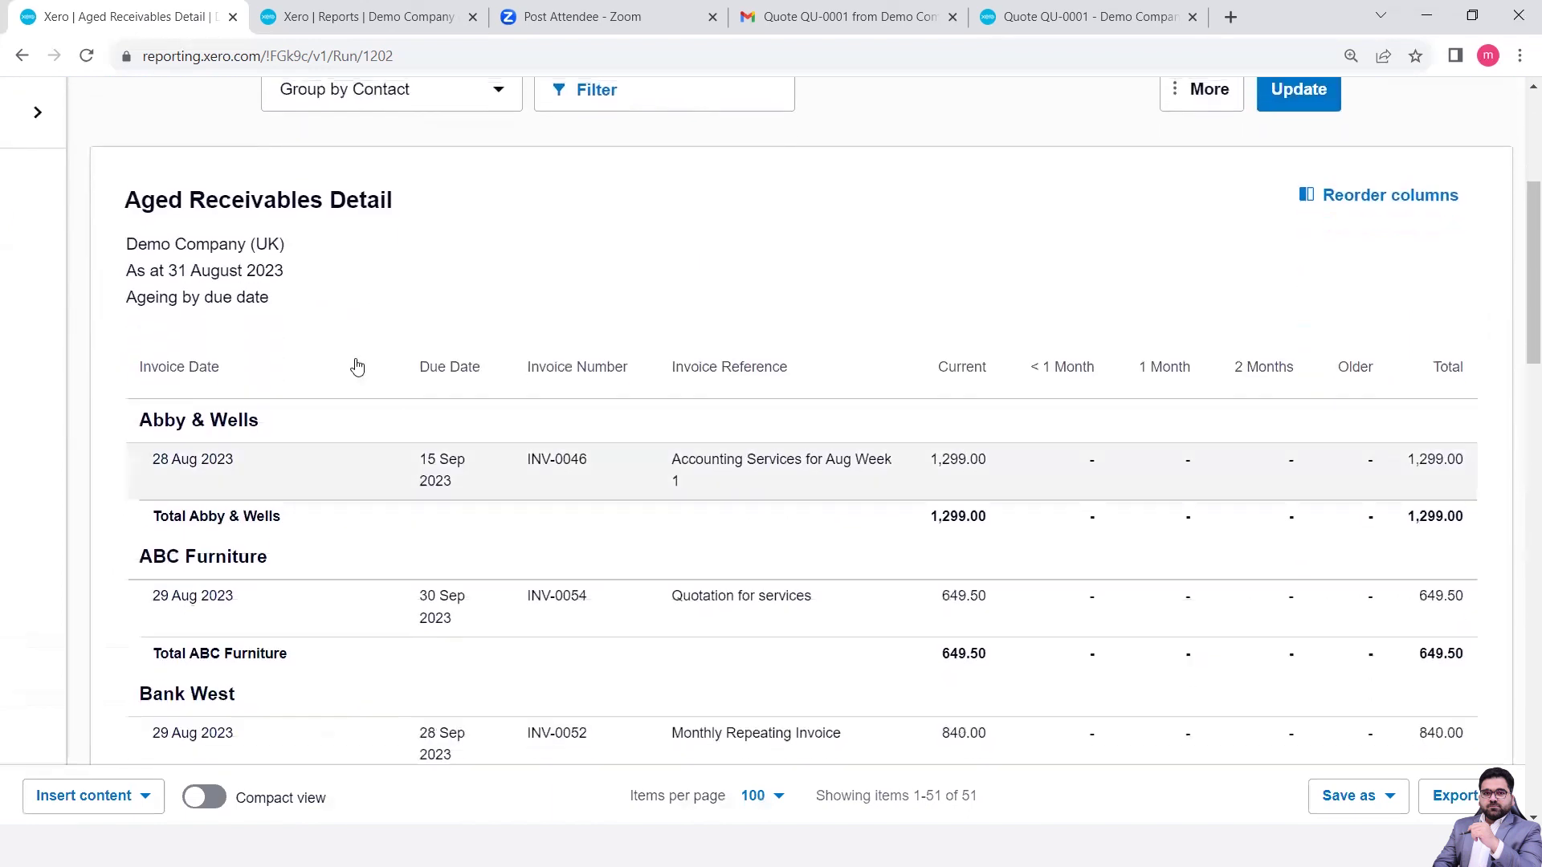
scroll(551, 509, down, 1)
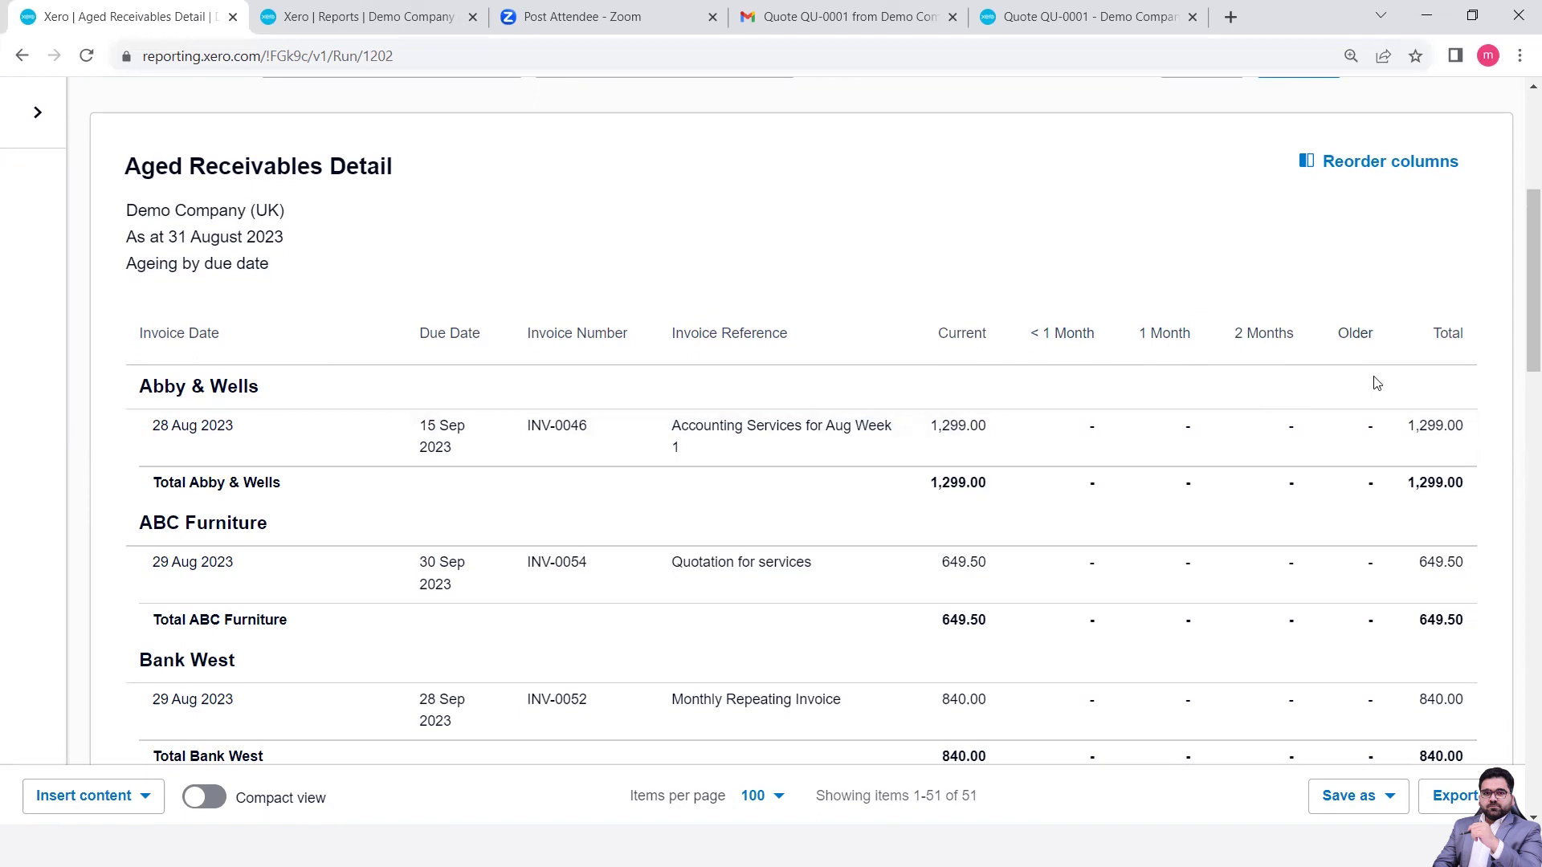
scroll(1368, 496, down, 3)
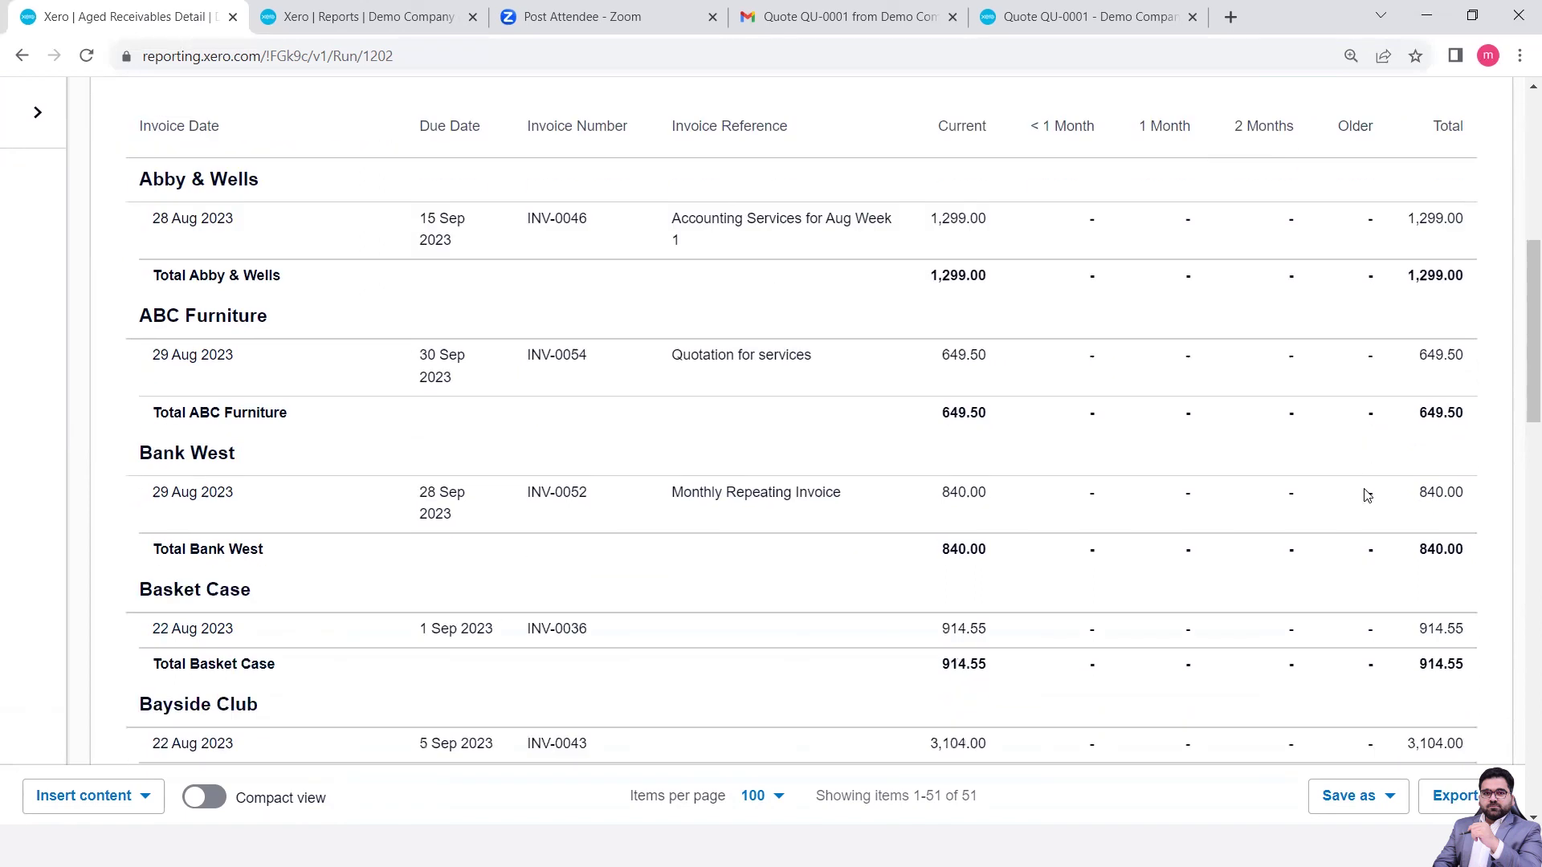
scroll(1367, 496, up, 3)
scroll(1366, 498, down, 1)
scroll(1366, 498, up, 5)
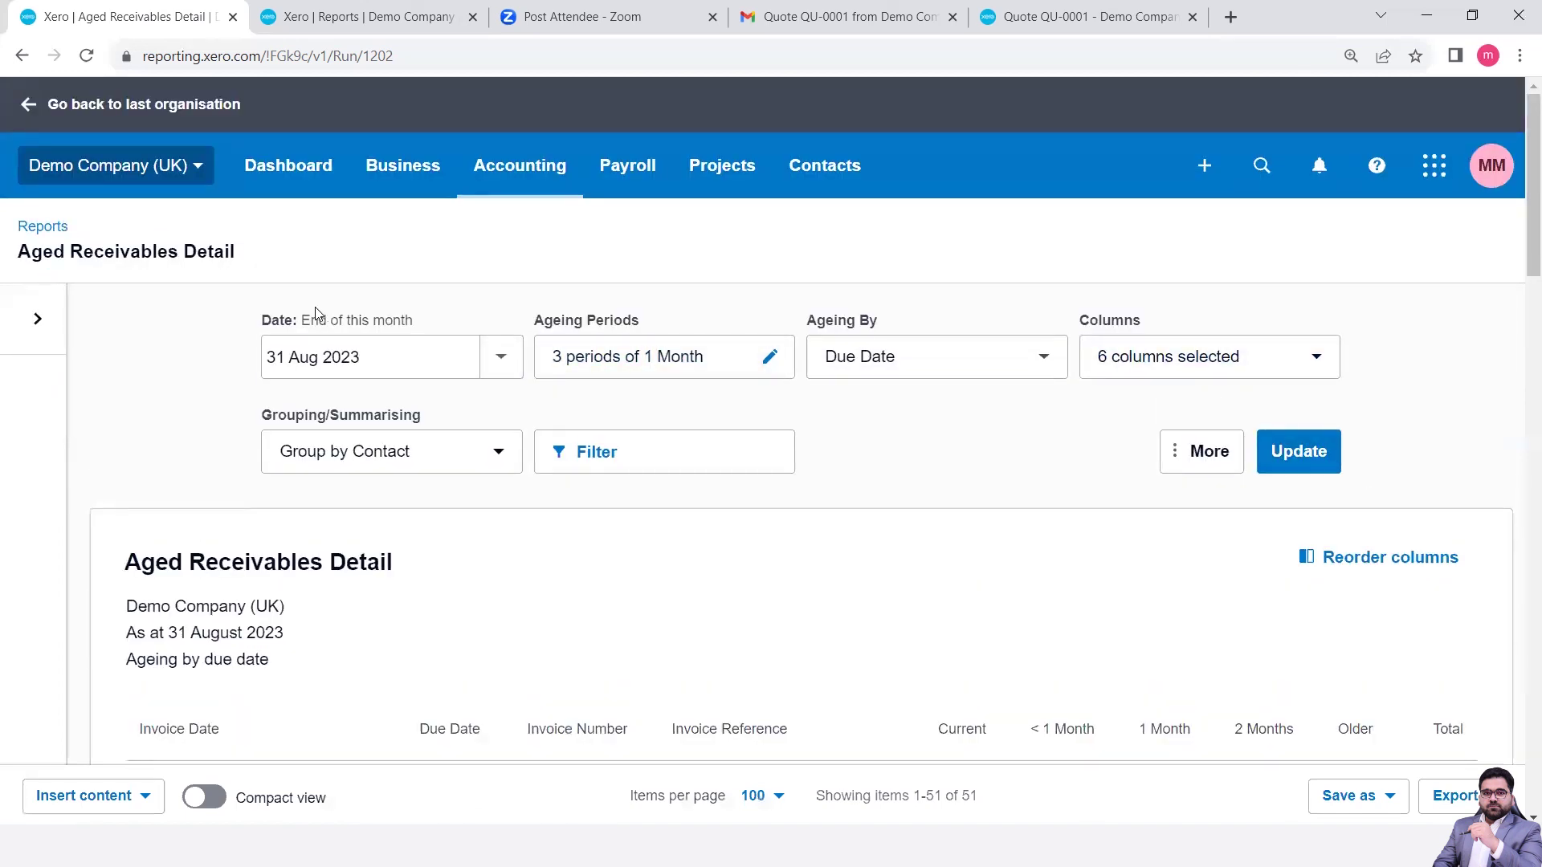
click(501, 363)
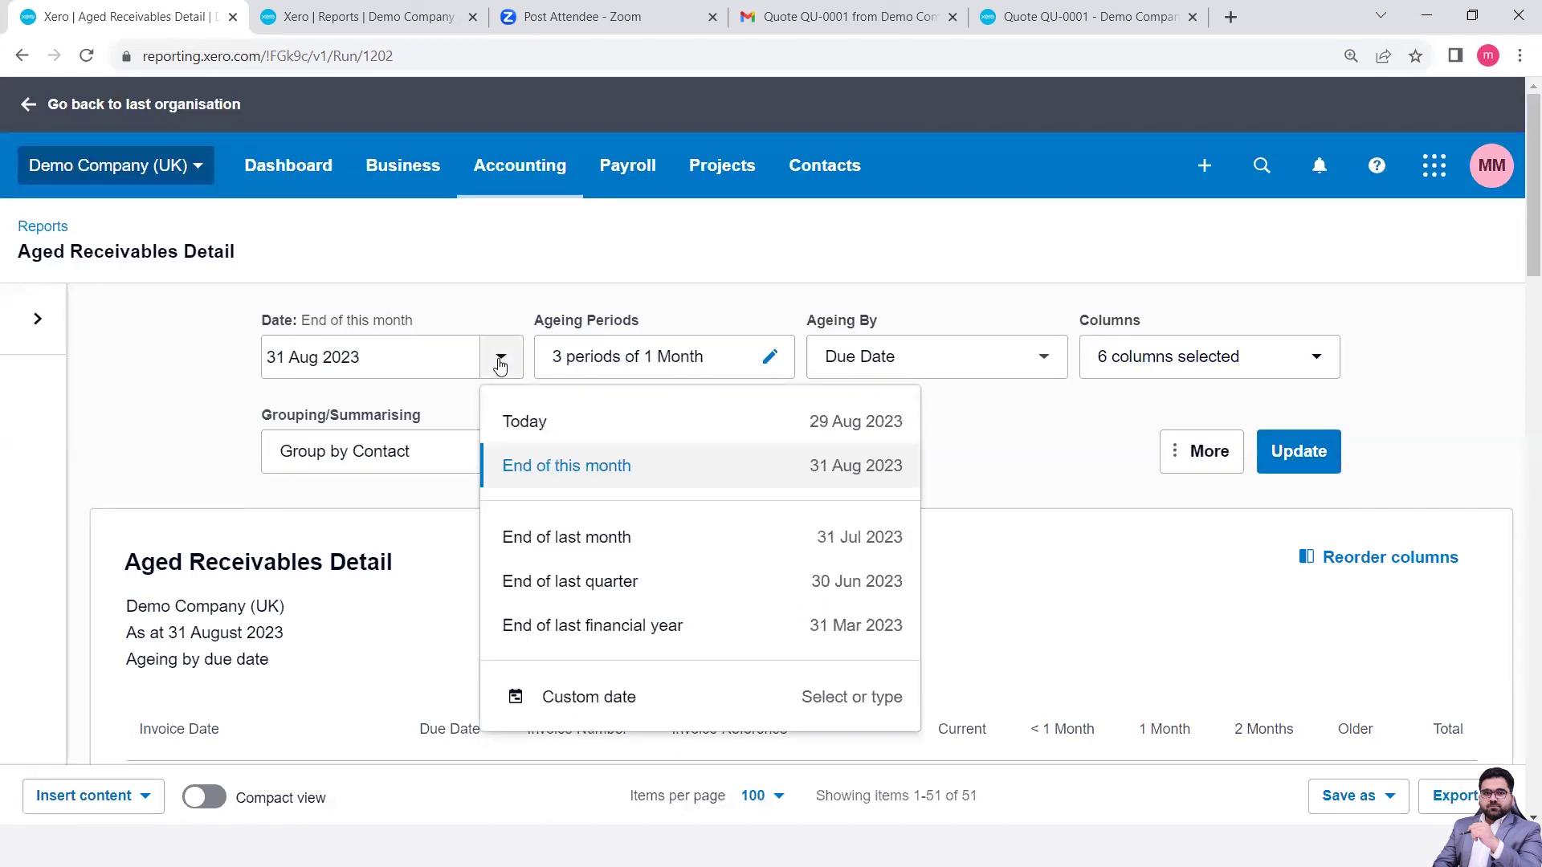
click(991, 451)
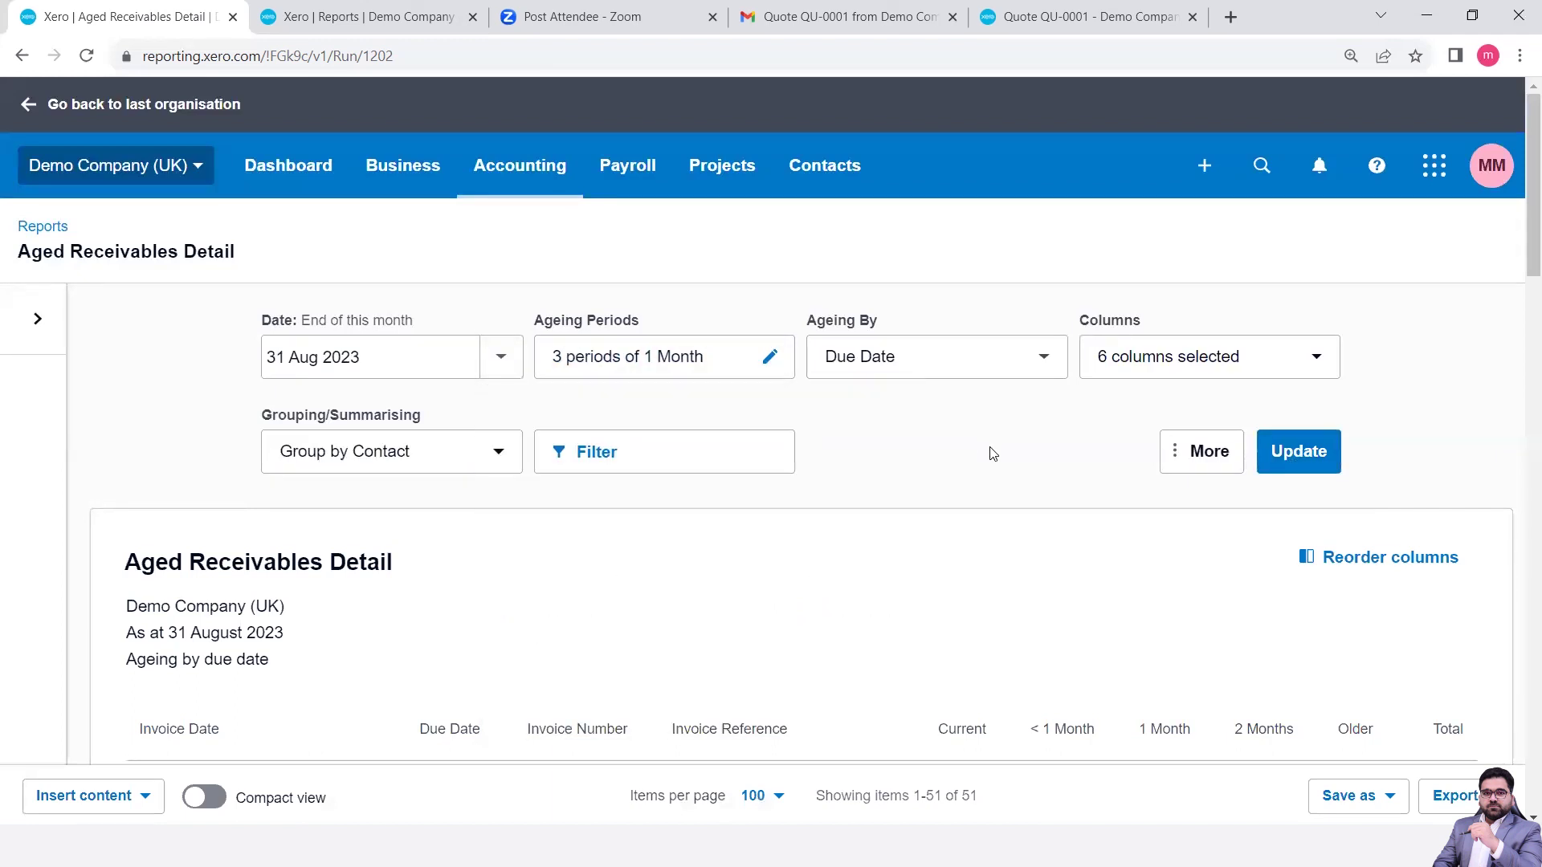
click(1036, 360)
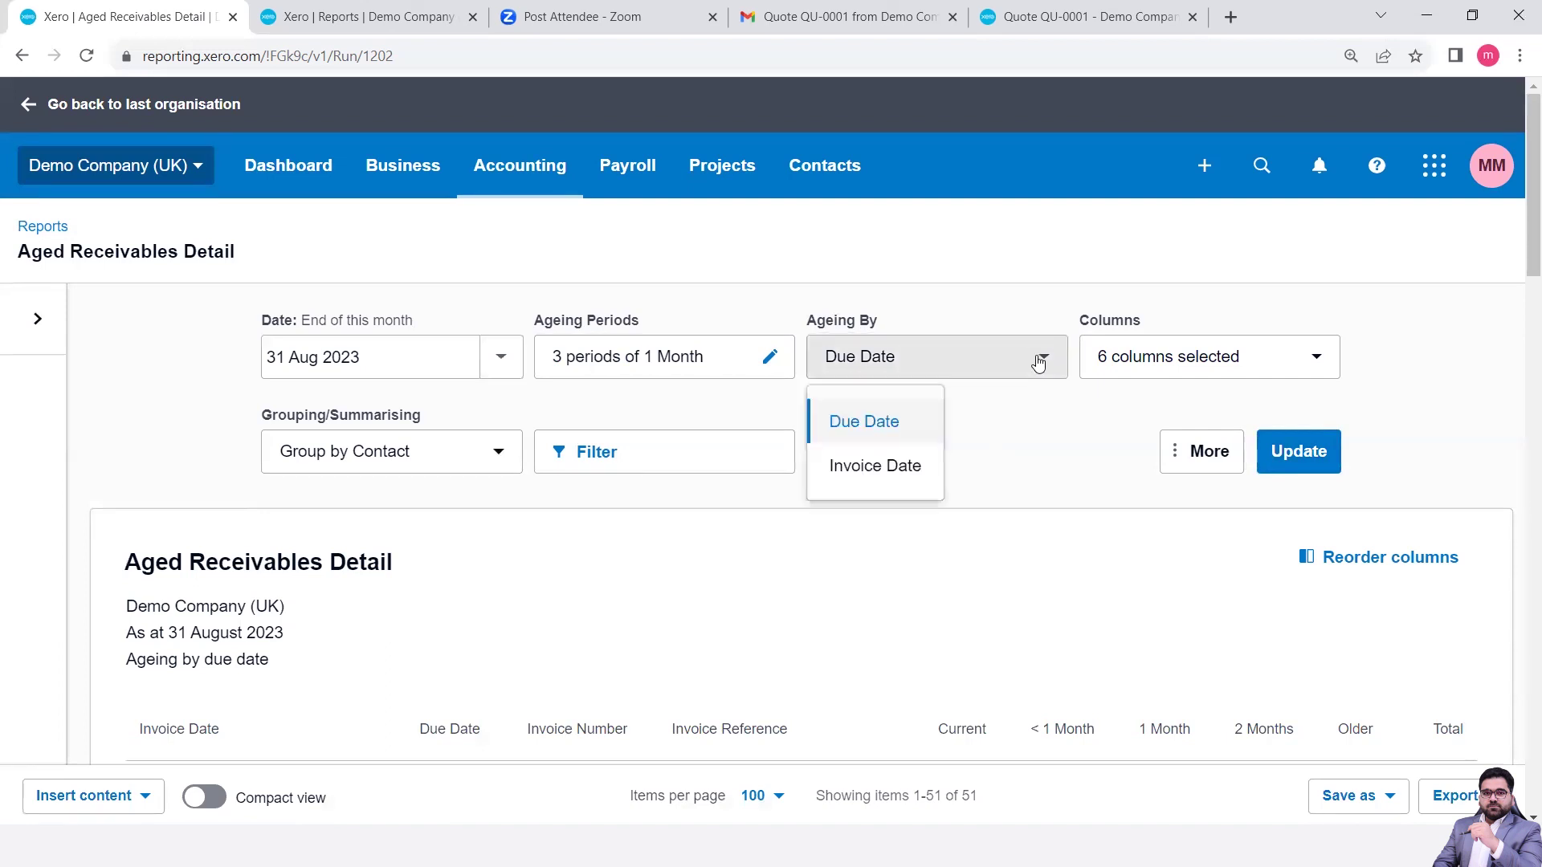
click(1096, 451)
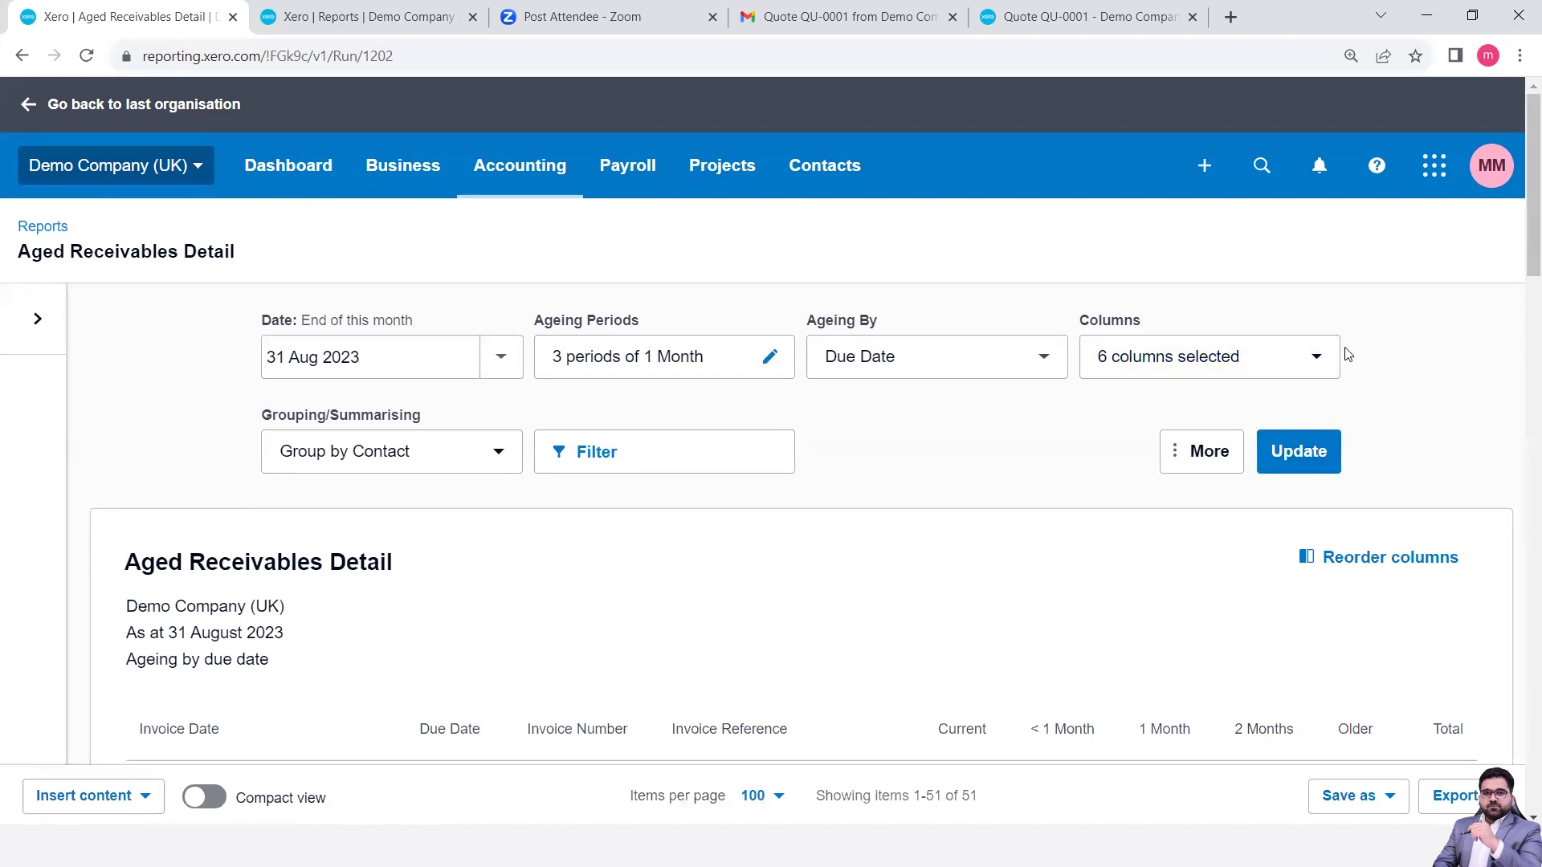
- Tick the Email and Mobile columns in the Columns list
click(1310, 367)
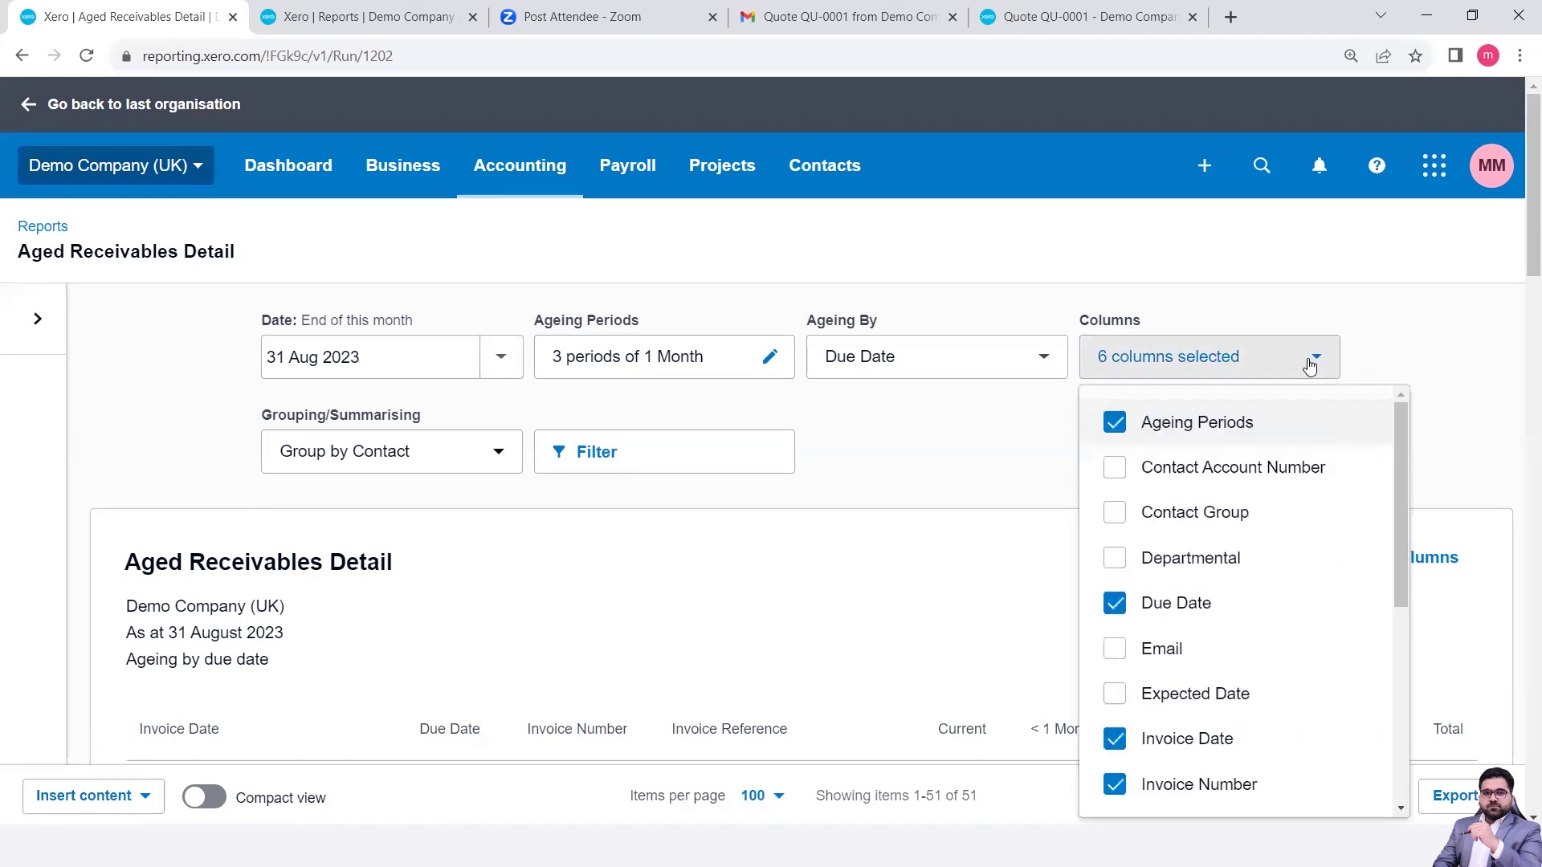
drag(1404, 496, 1419, 600)
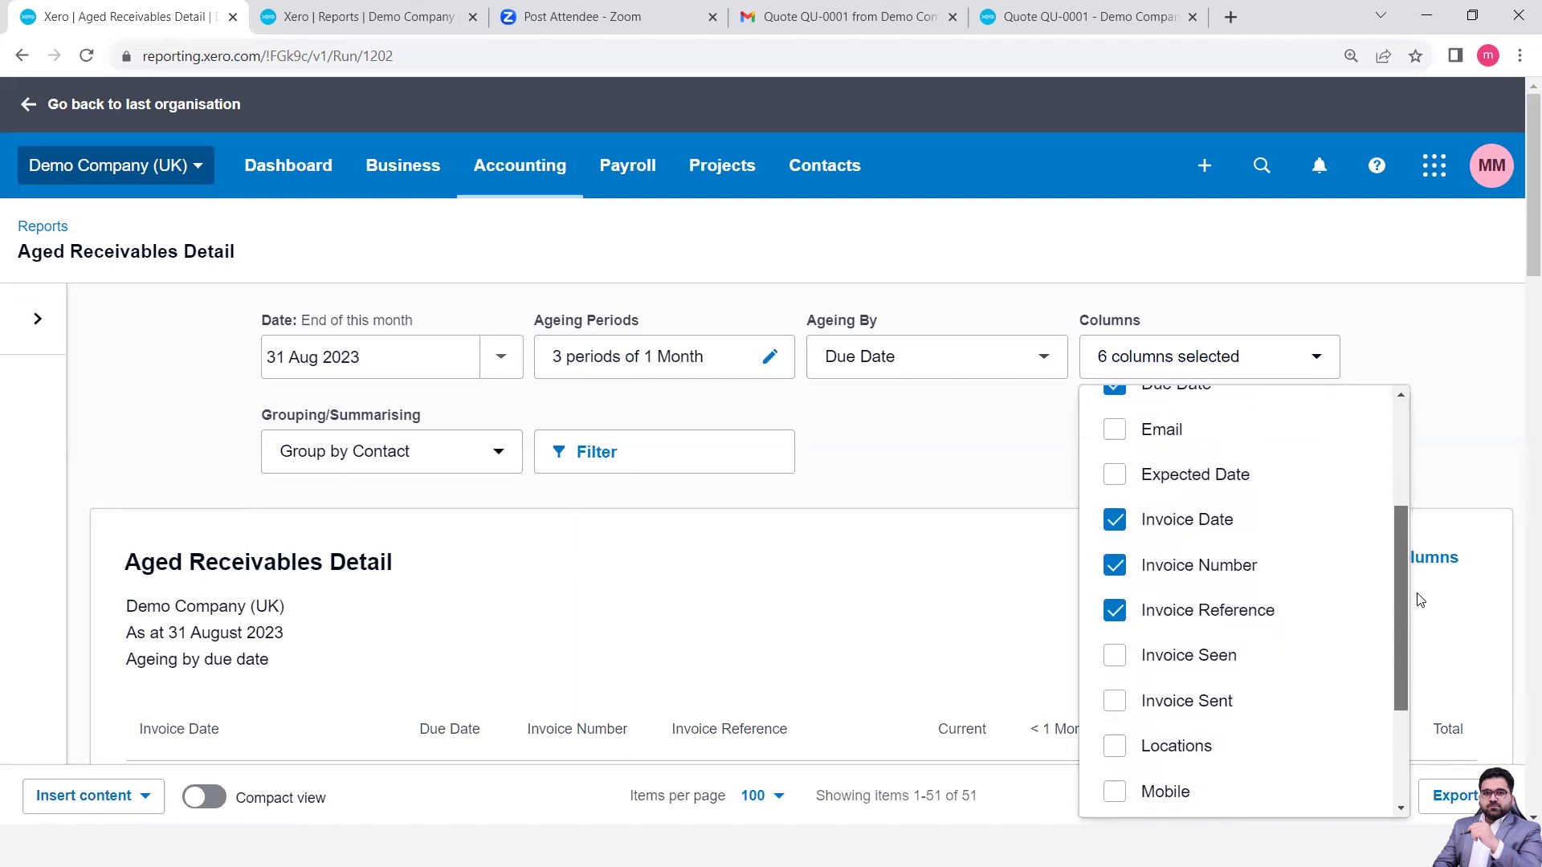
click(1113, 431)
drag(1400, 562, 1406, 674)
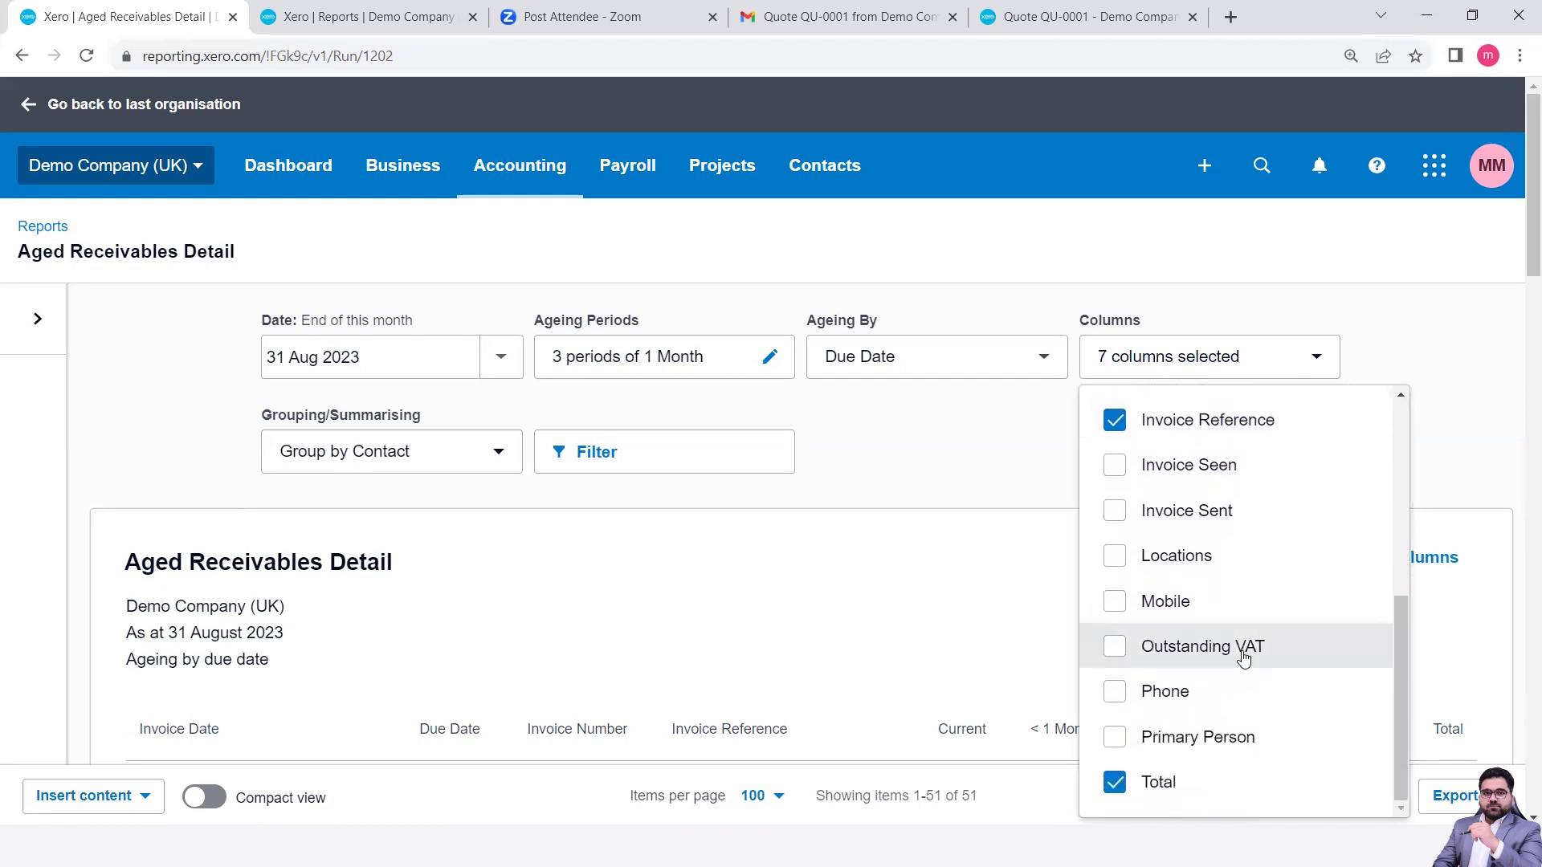
click(1112, 609)
- Also tick Primary Person, then rerun the report with 9 columns
scroll(1403, 668, up, 3)
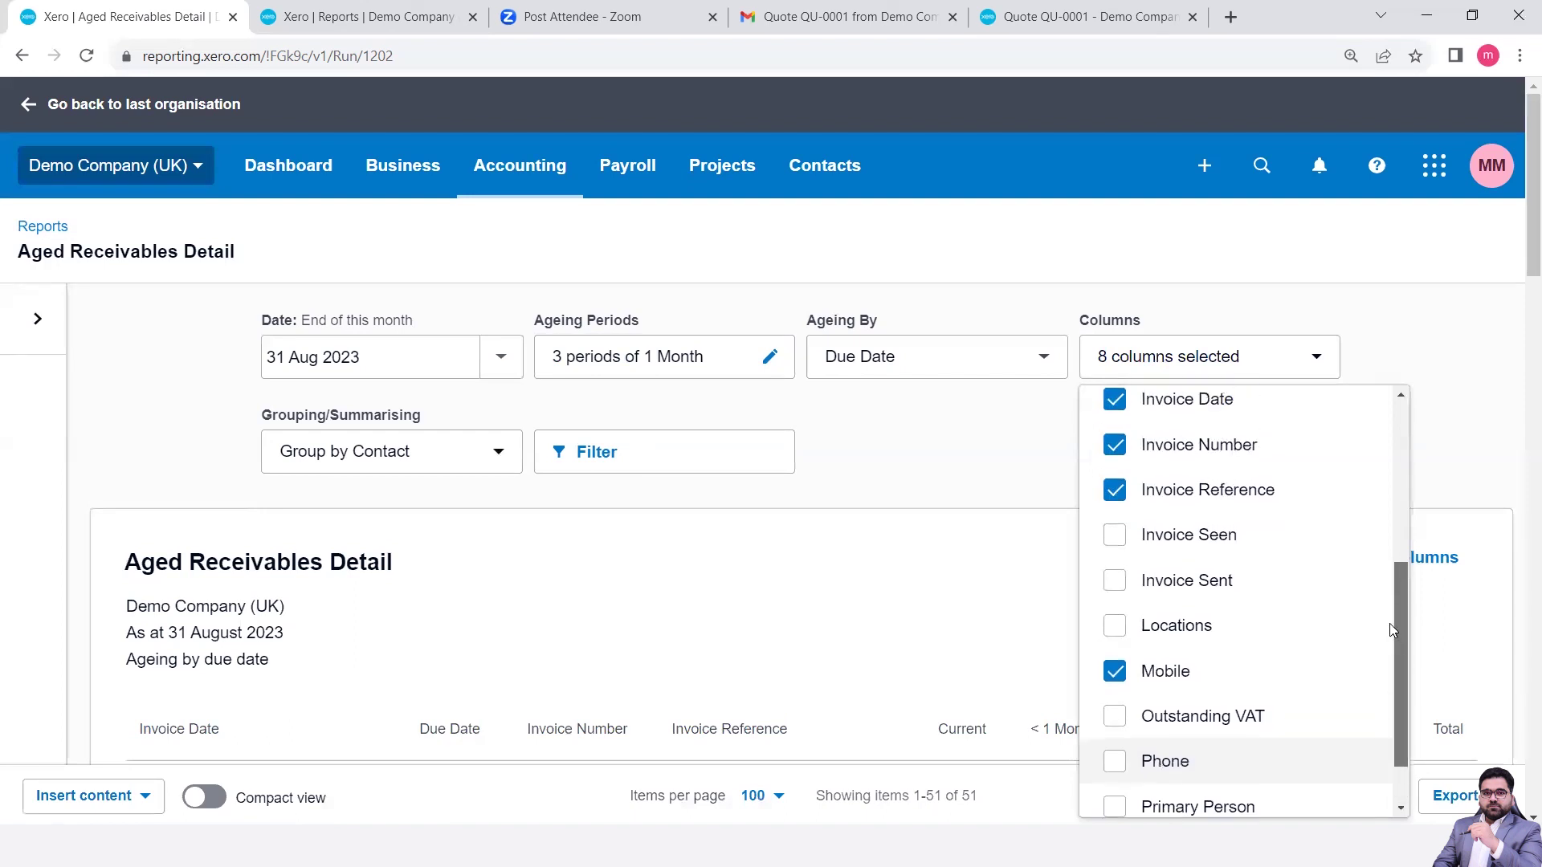
scroll(1413, 695, down, 1)
scroll(1416, 714, down, 2)
click(1116, 736)
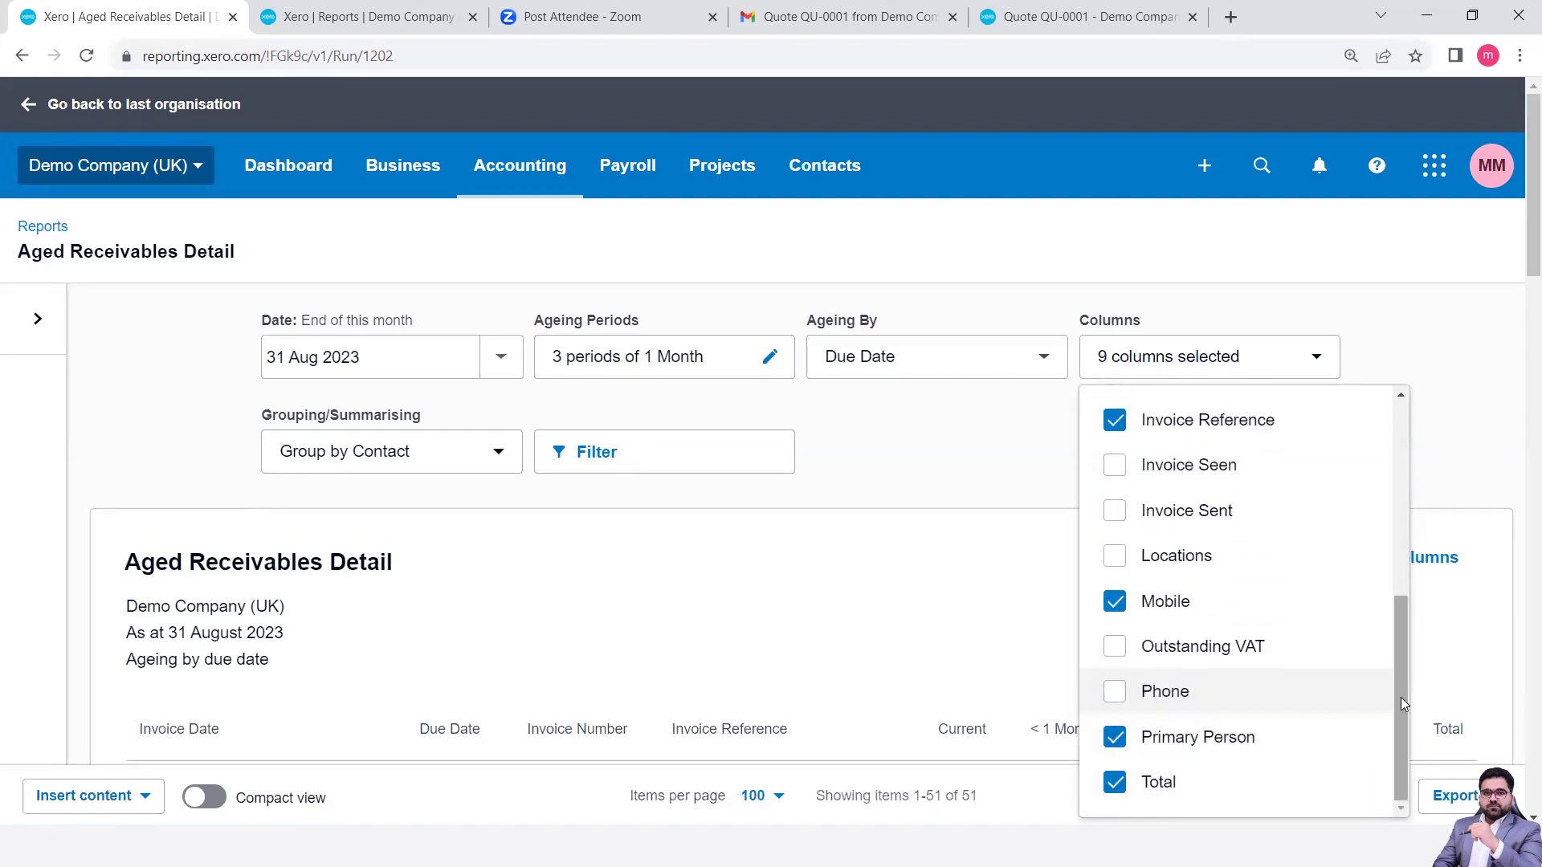
scroll(1400, 697, up, 3)
scroll(1366, 449, up, 3)
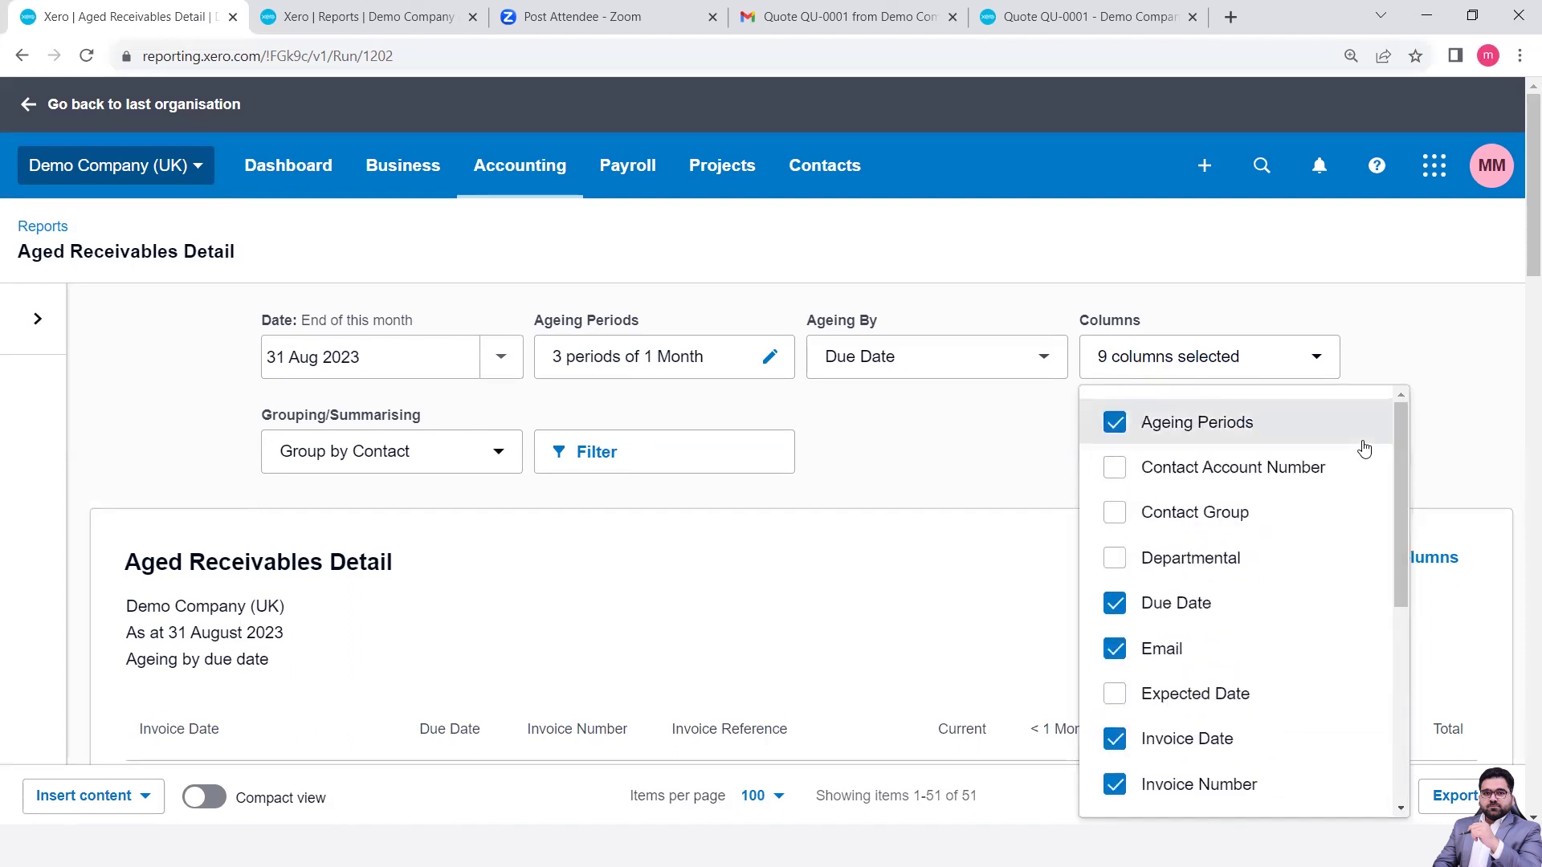
click(1466, 396)
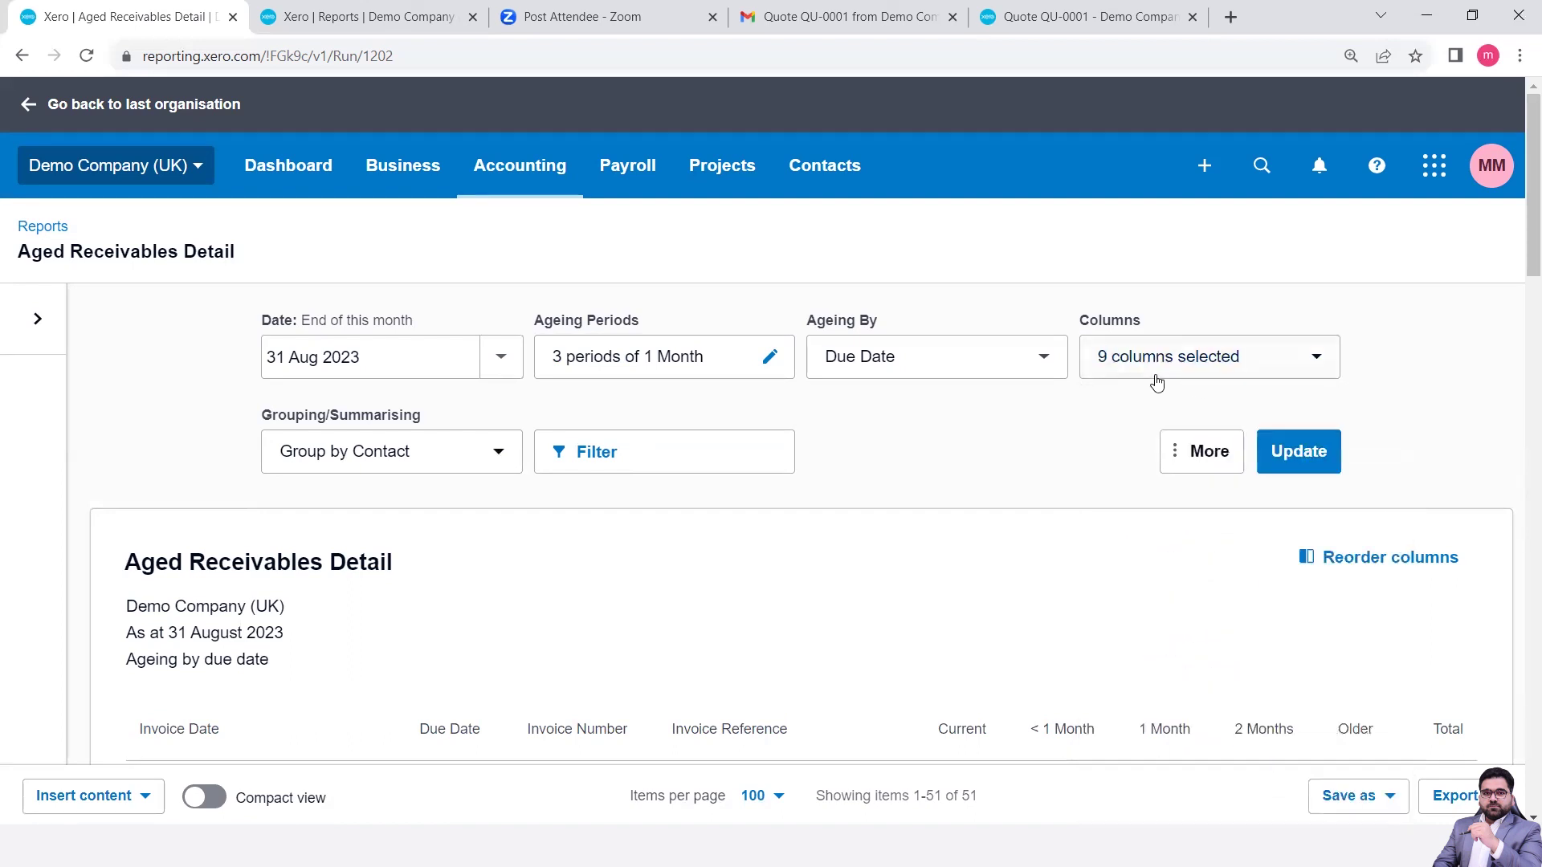
click(1308, 451)
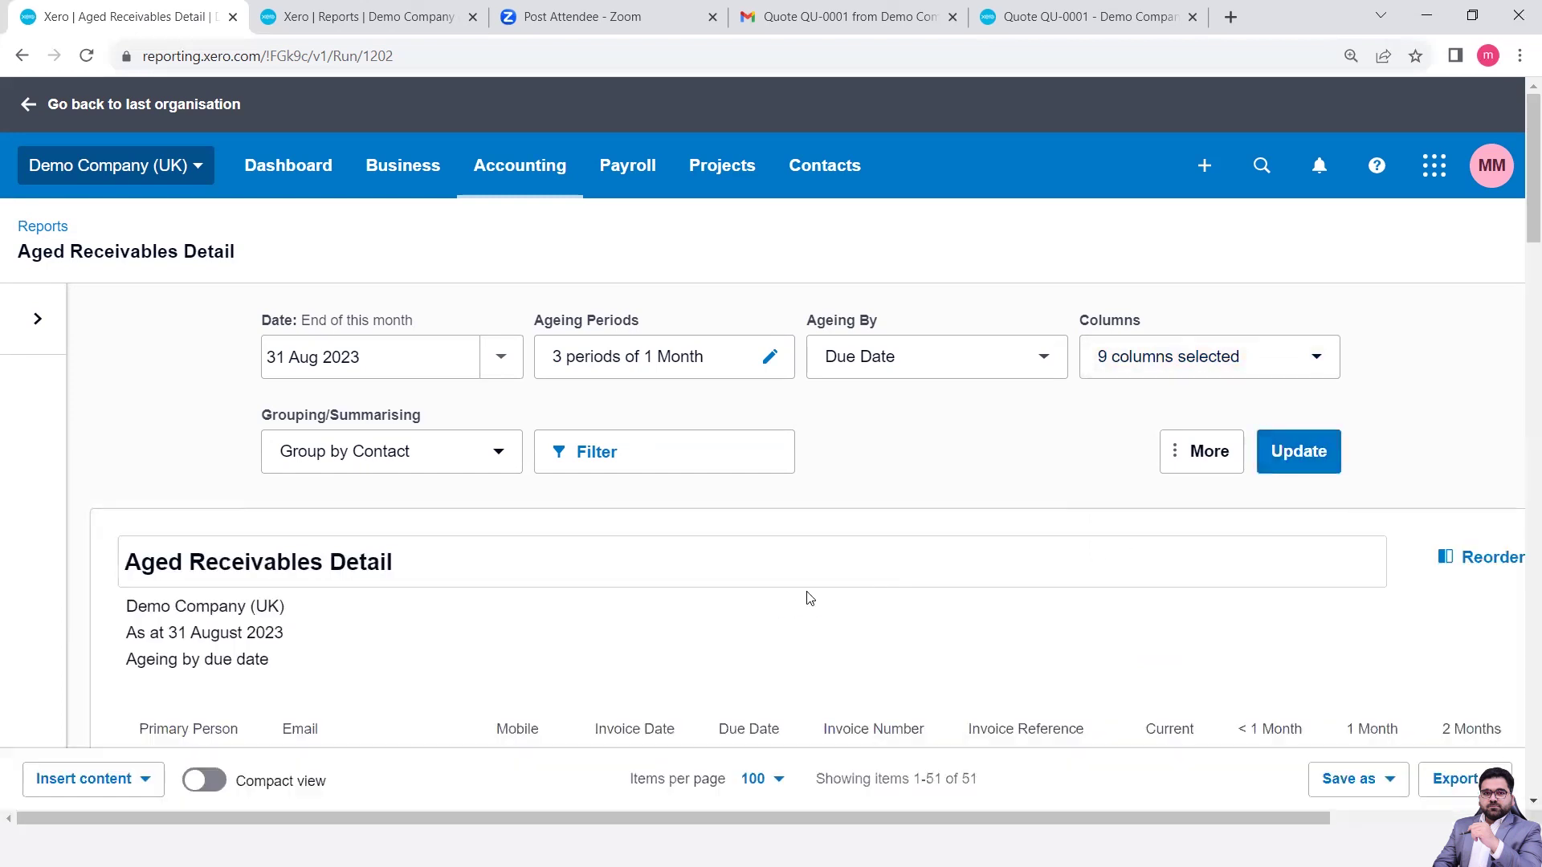
- Scroll through the contact rows showing primary person, email and mobile, then back to the top
scroll(803, 598, down, 3)
scroll(803, 599, down, 1)
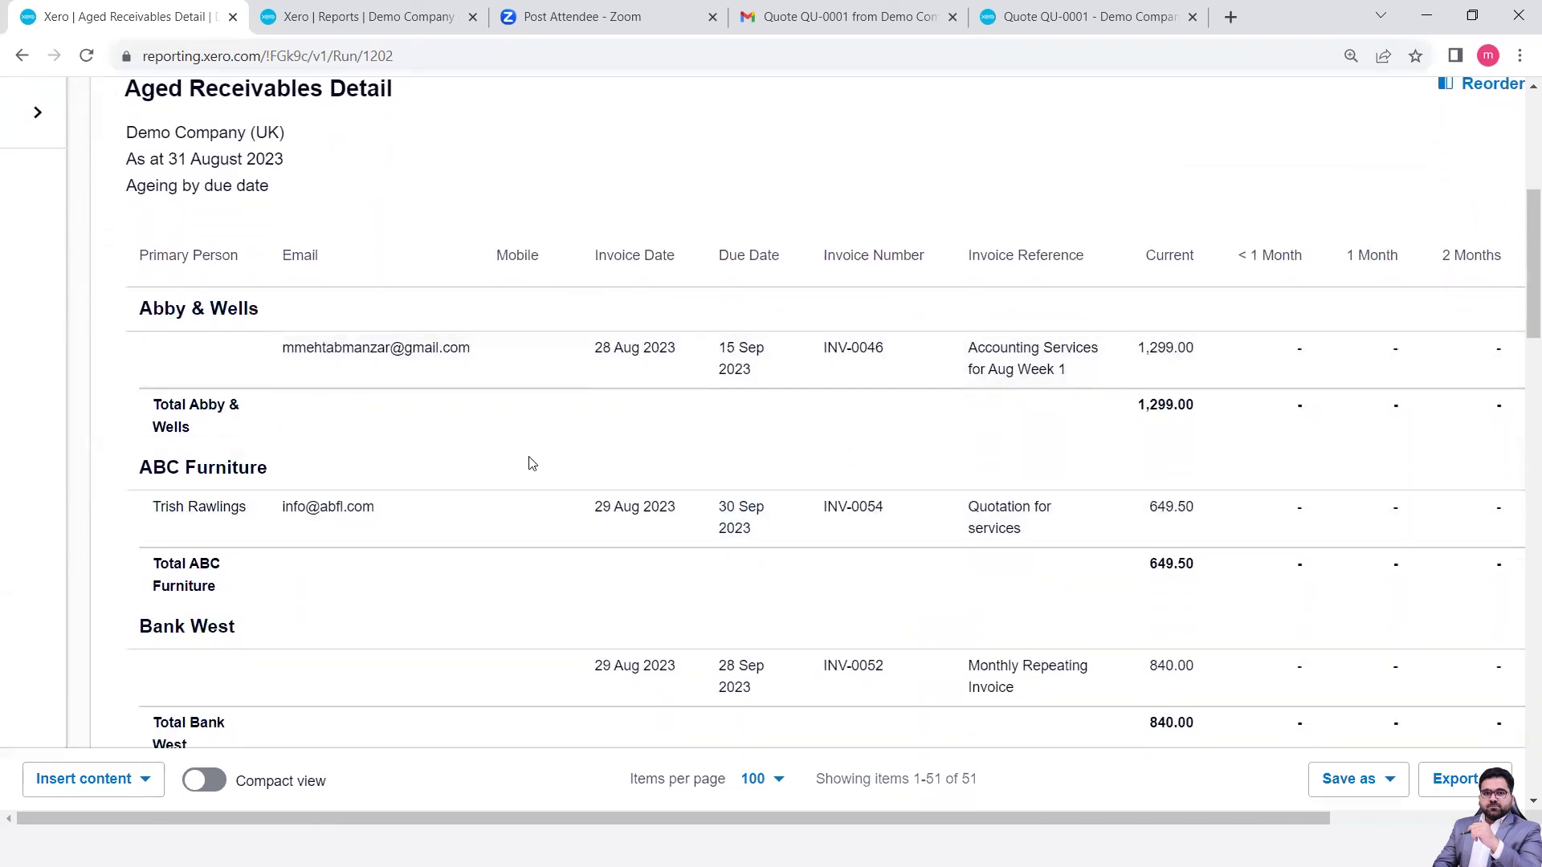
scroll(527, 461, down, 5)
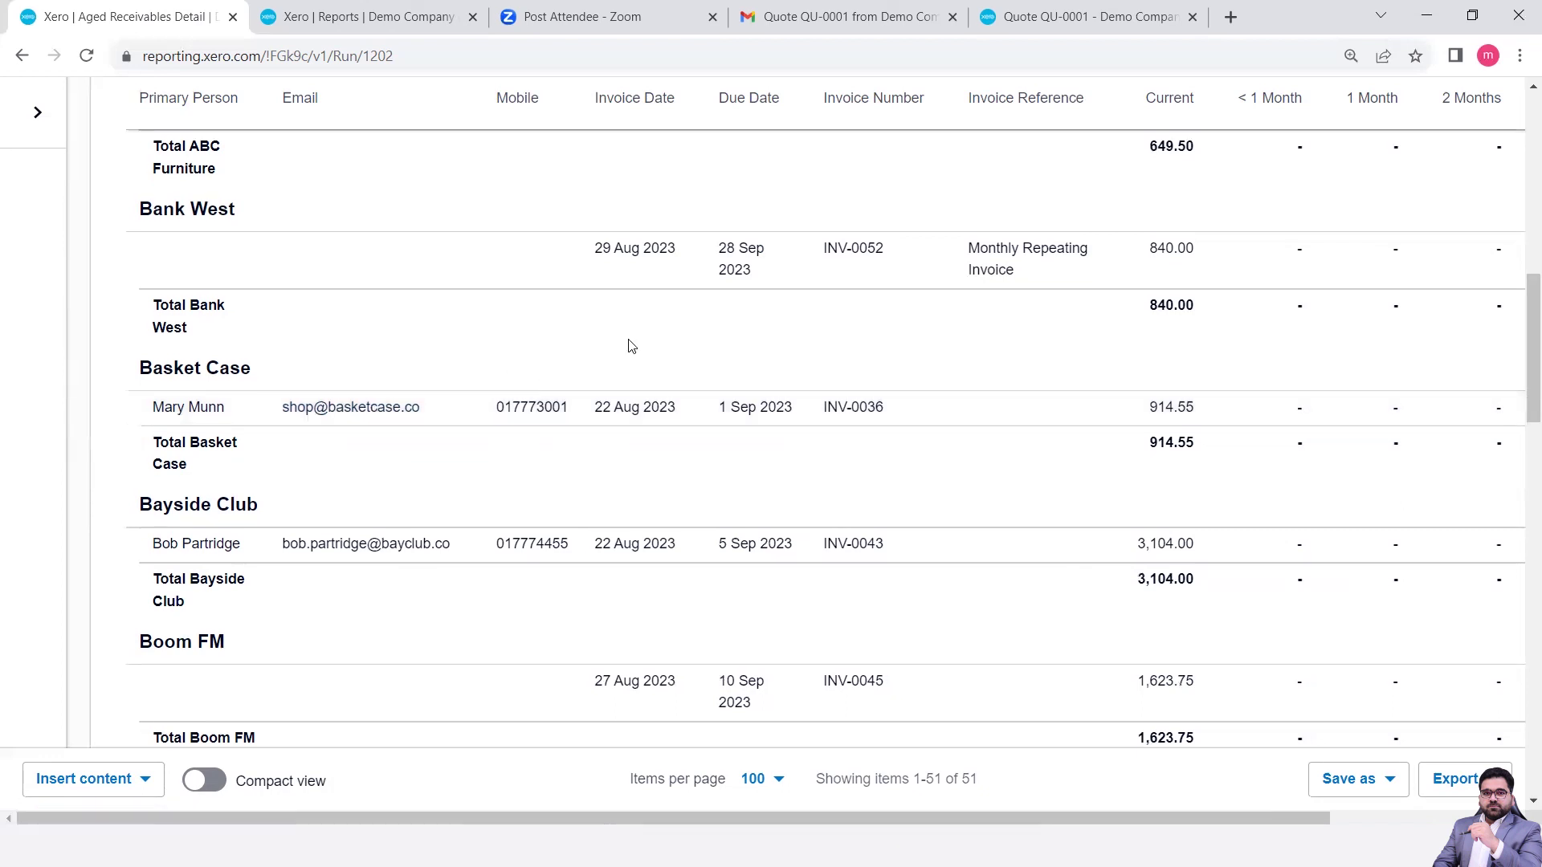
scroll(630, 345, up, 10)
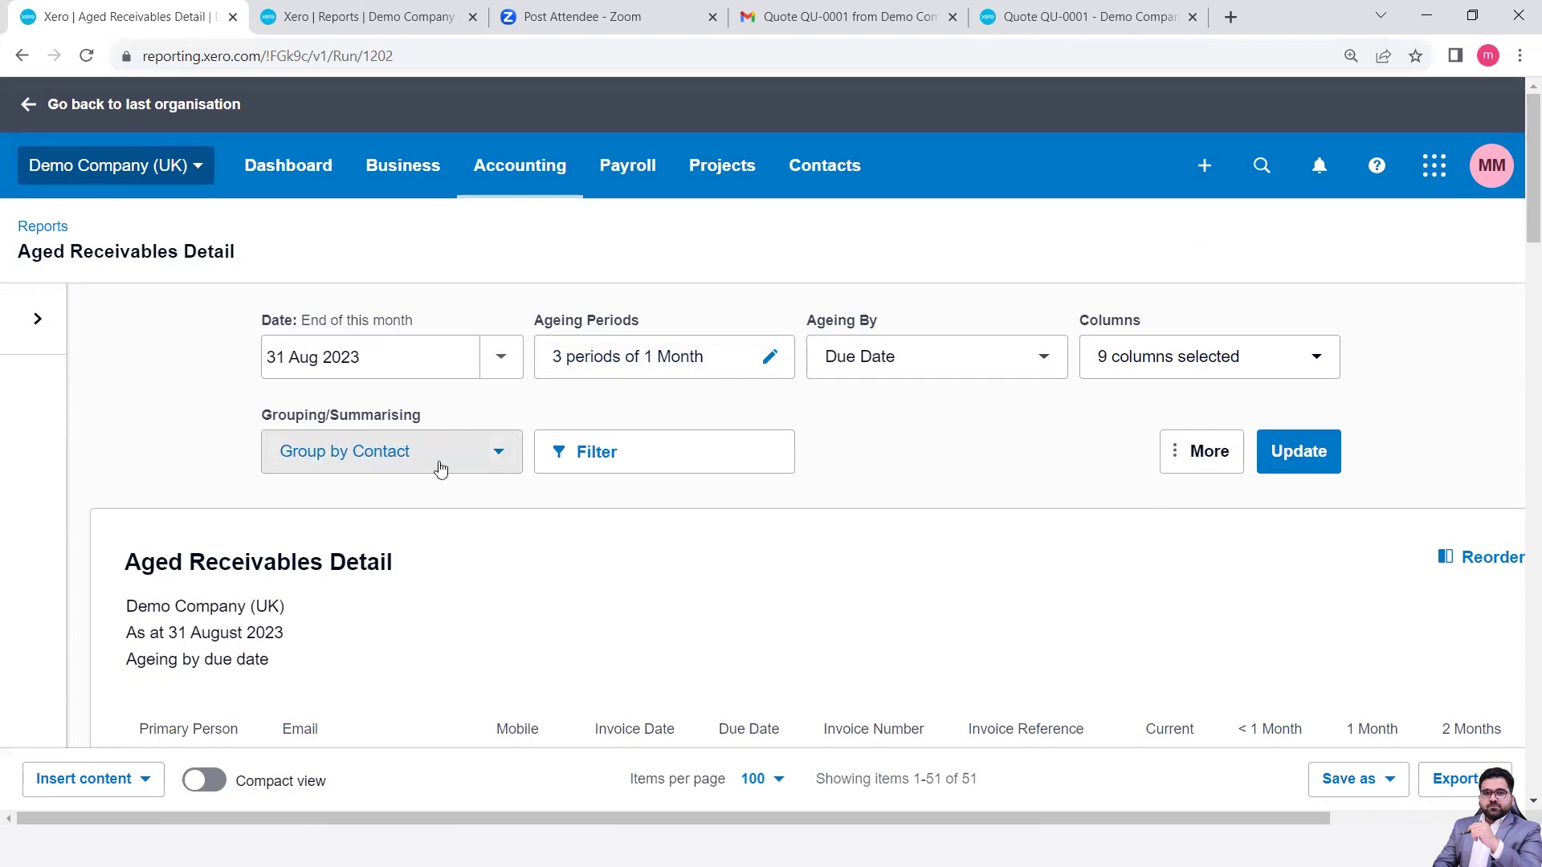
- Switch the report from Group by to Summarise by contact and rerun it
click(486, 463)
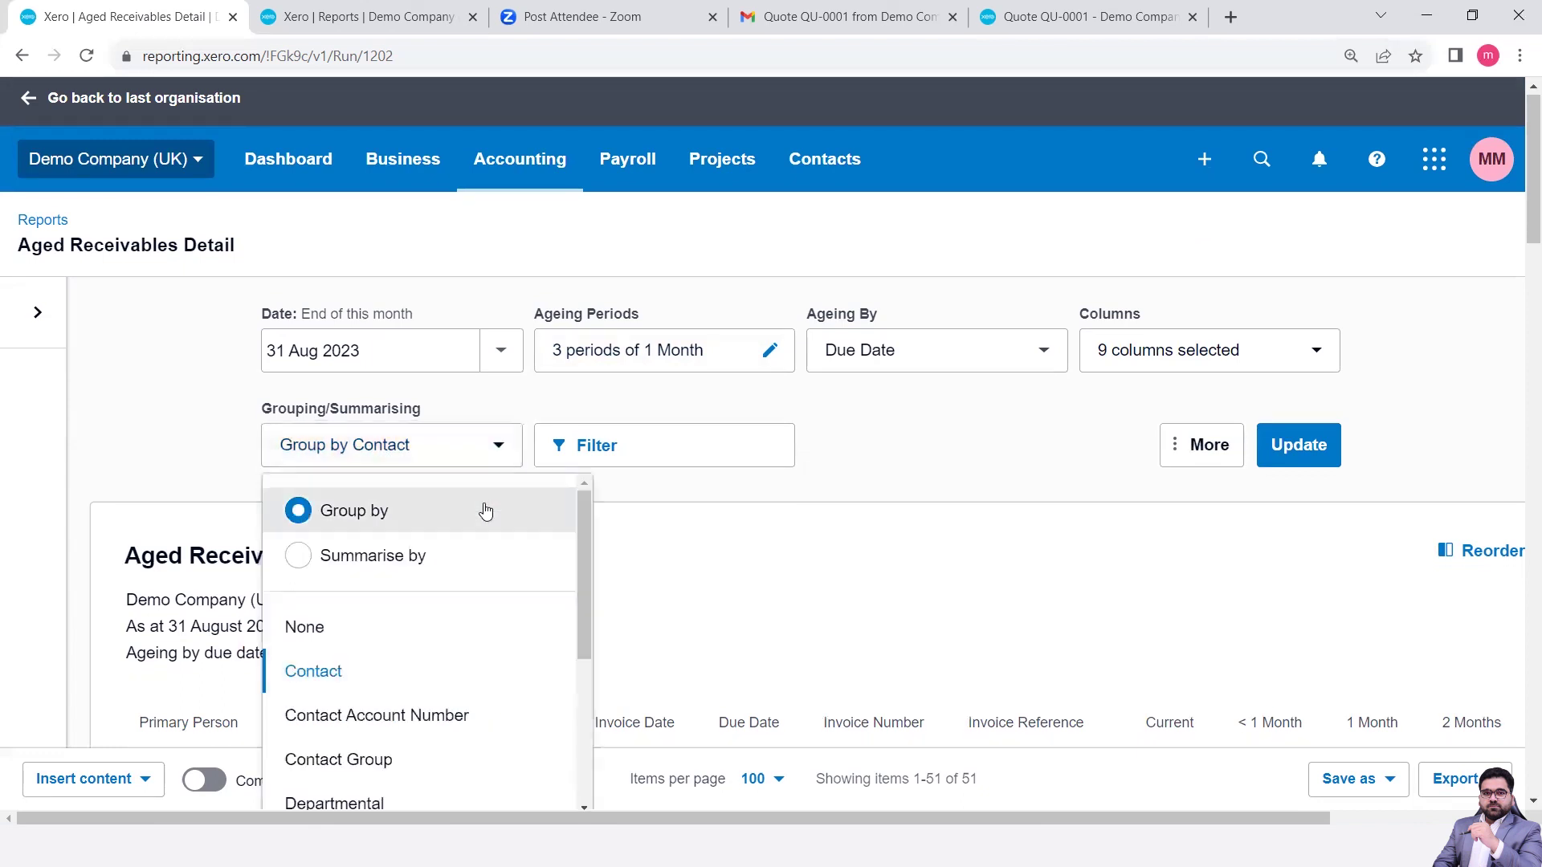
scroll(483, 509, down, 4)
scroll(486, 511, up, 3)
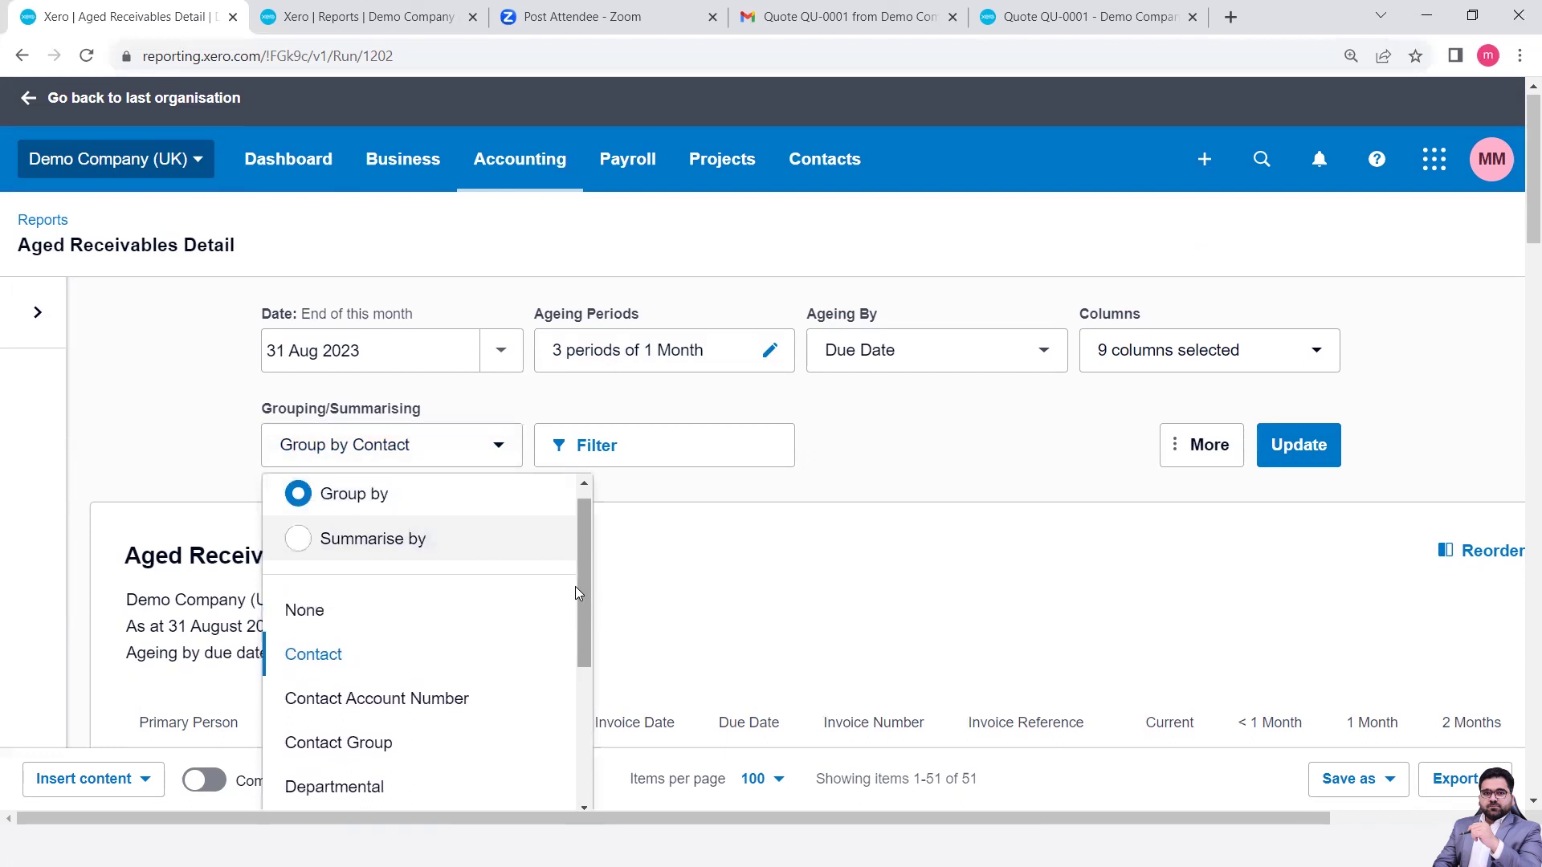
click(370, 540)
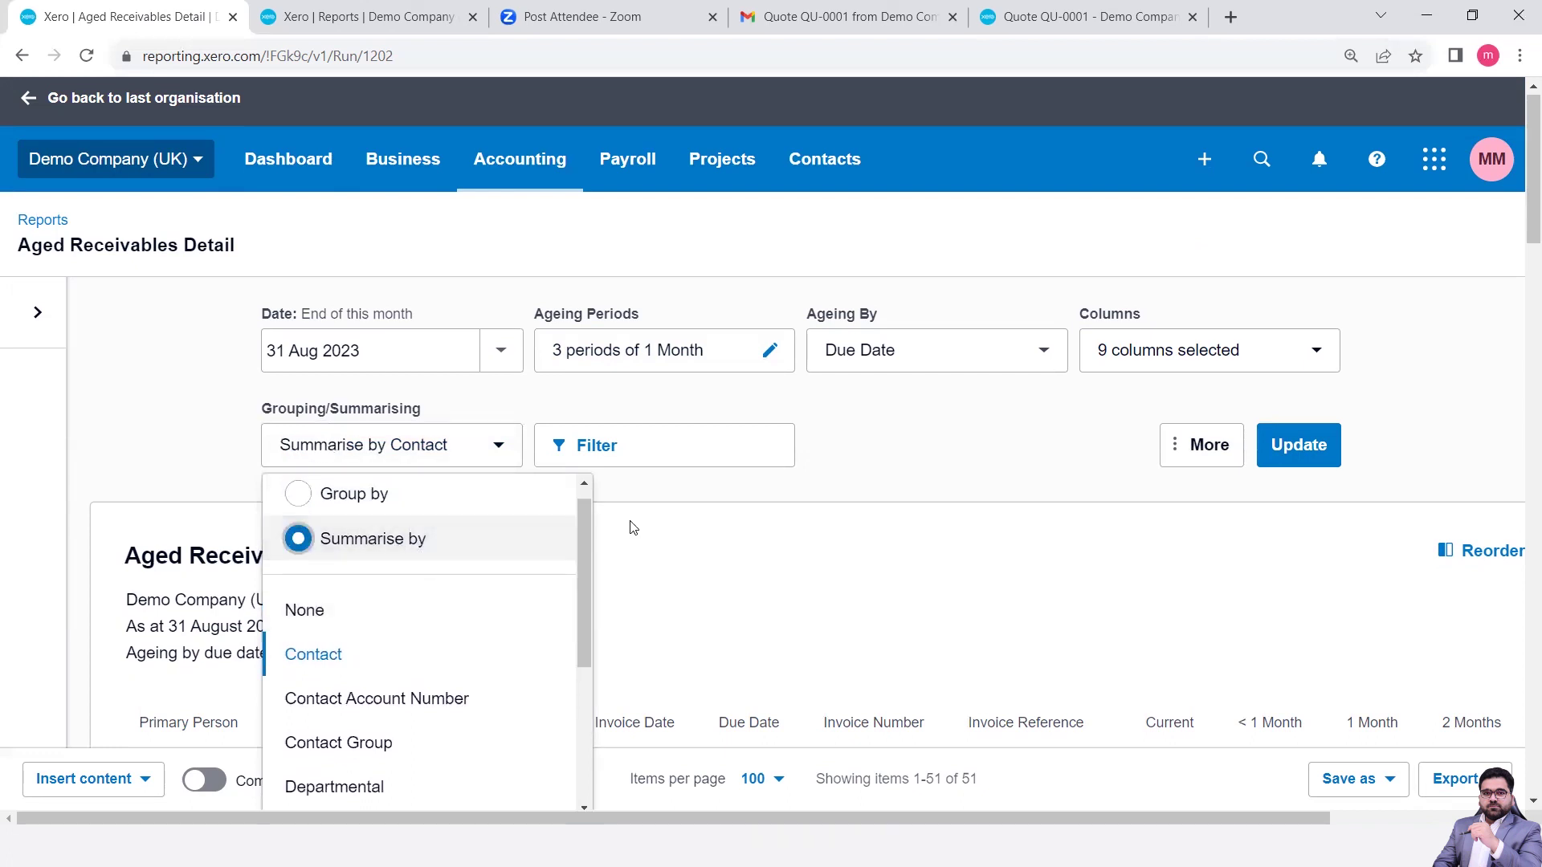
drag(583, 589, 602, 755)
drag(583, 642, 568, 485)
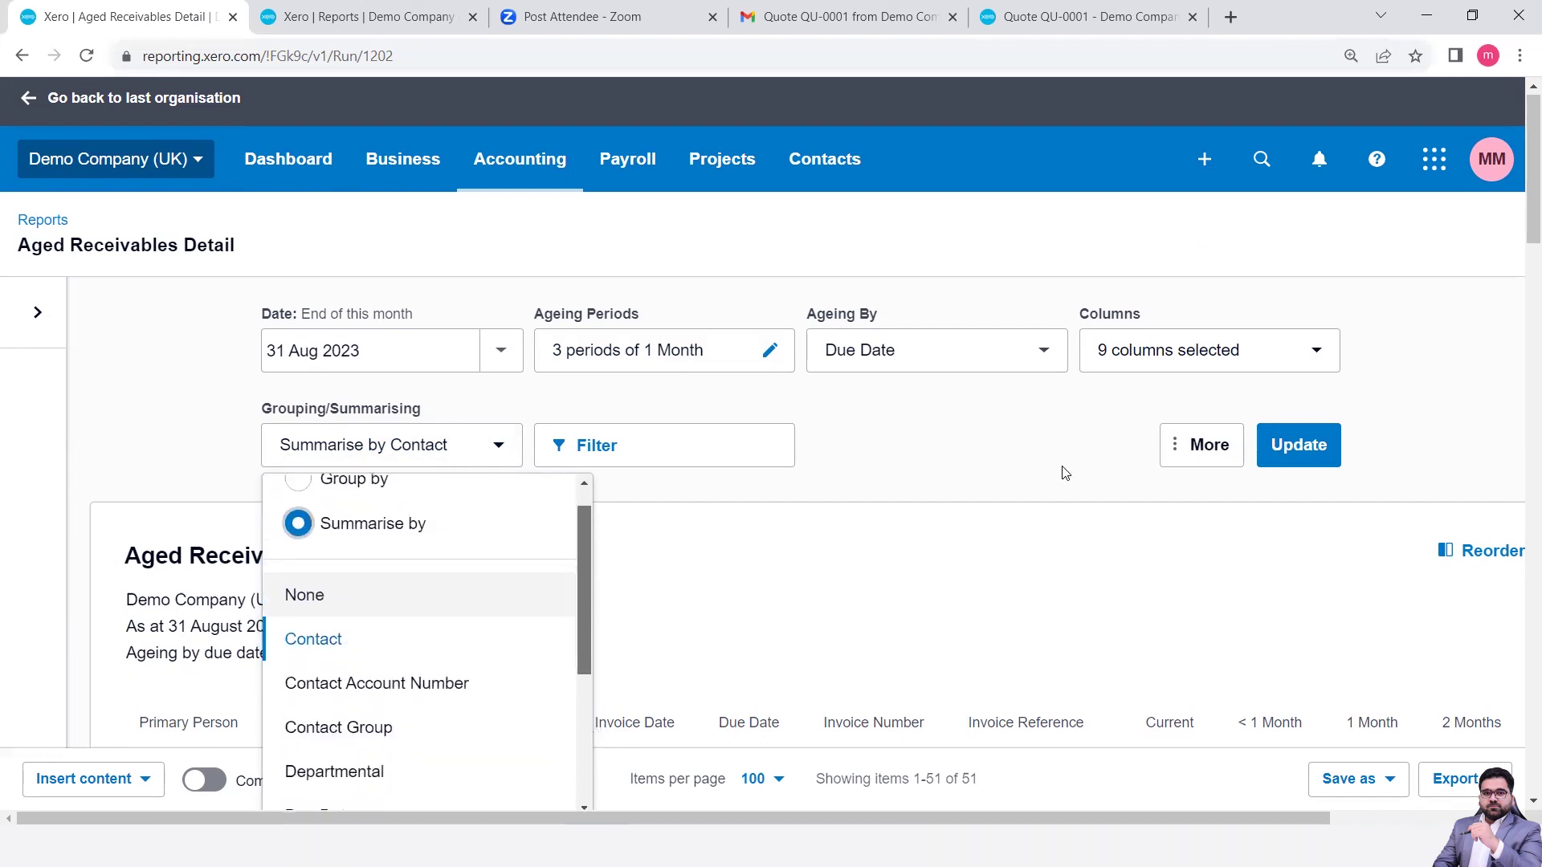
click(932, 438)
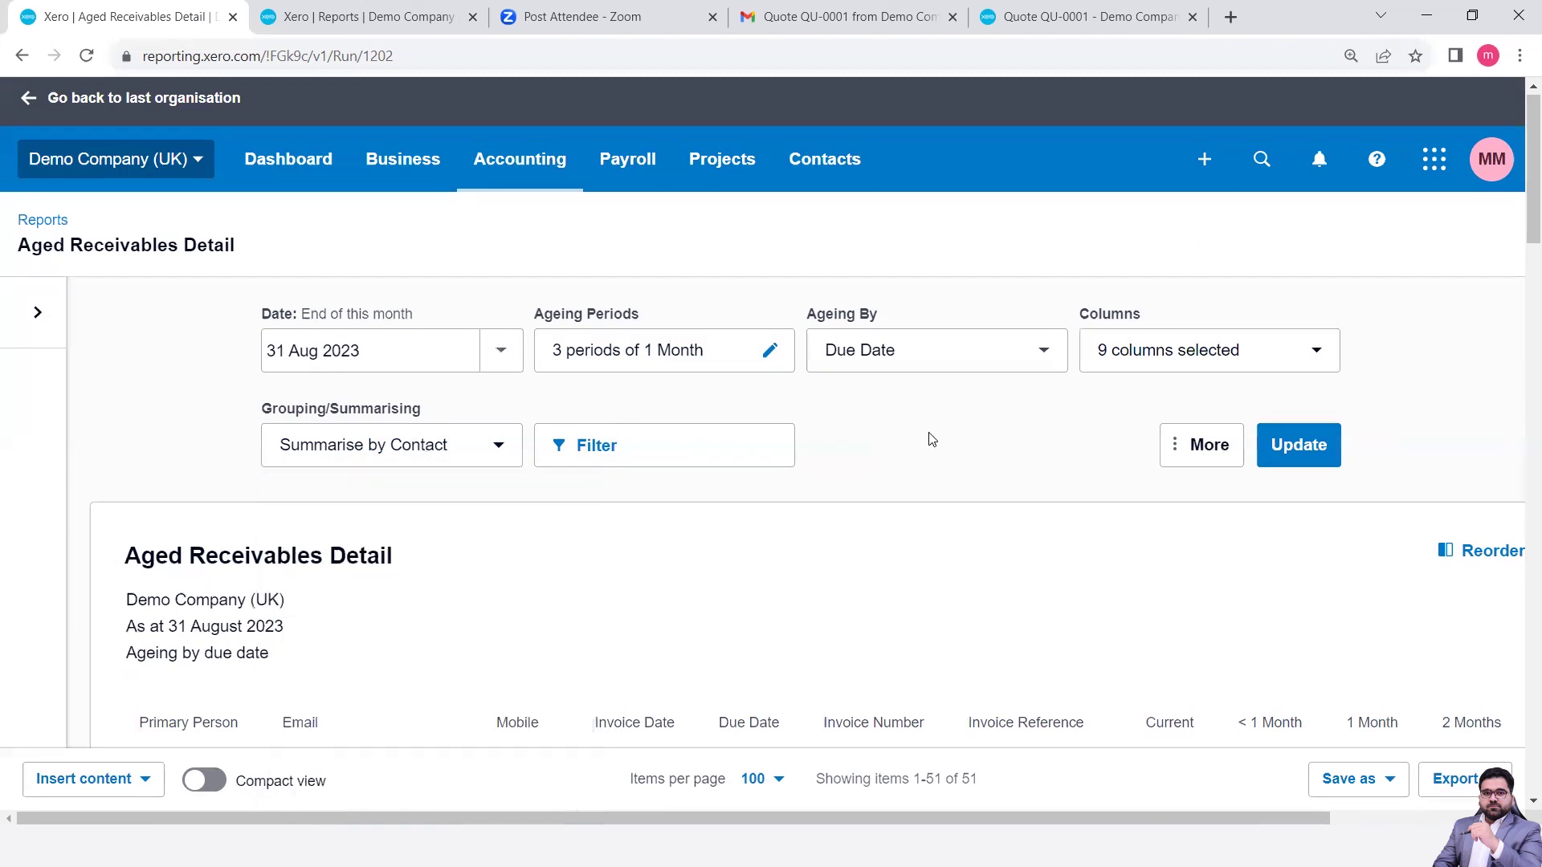
click(1287, 451)
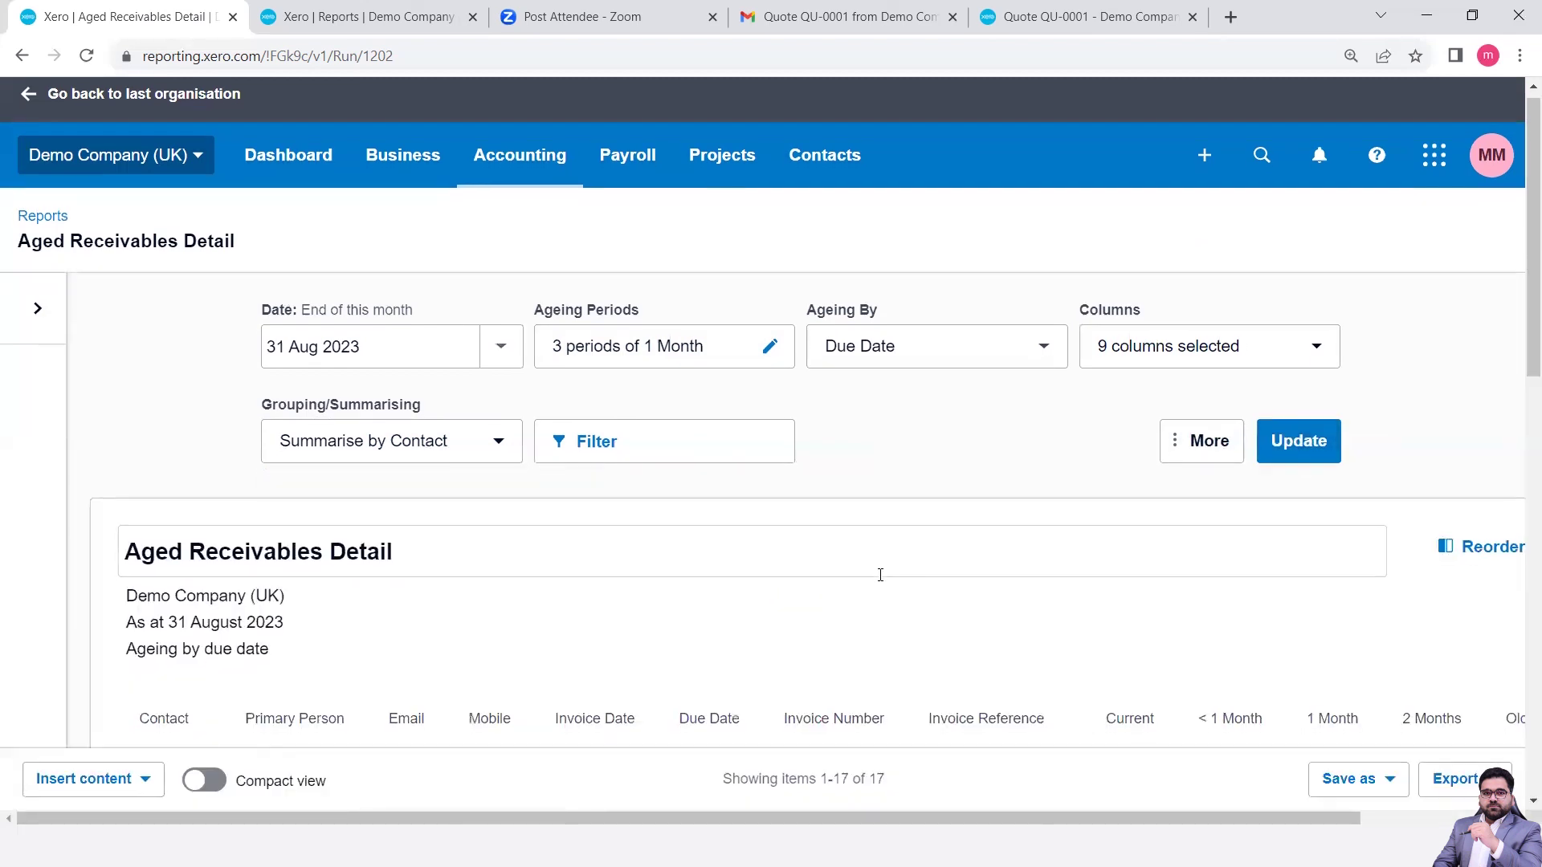
- Scroll through the 17 summarised contact rows, such as Ridgeway University's 6,187.50, and back up
scroll(880, 575, down, 4)
scroll(880, 575, down, 4)
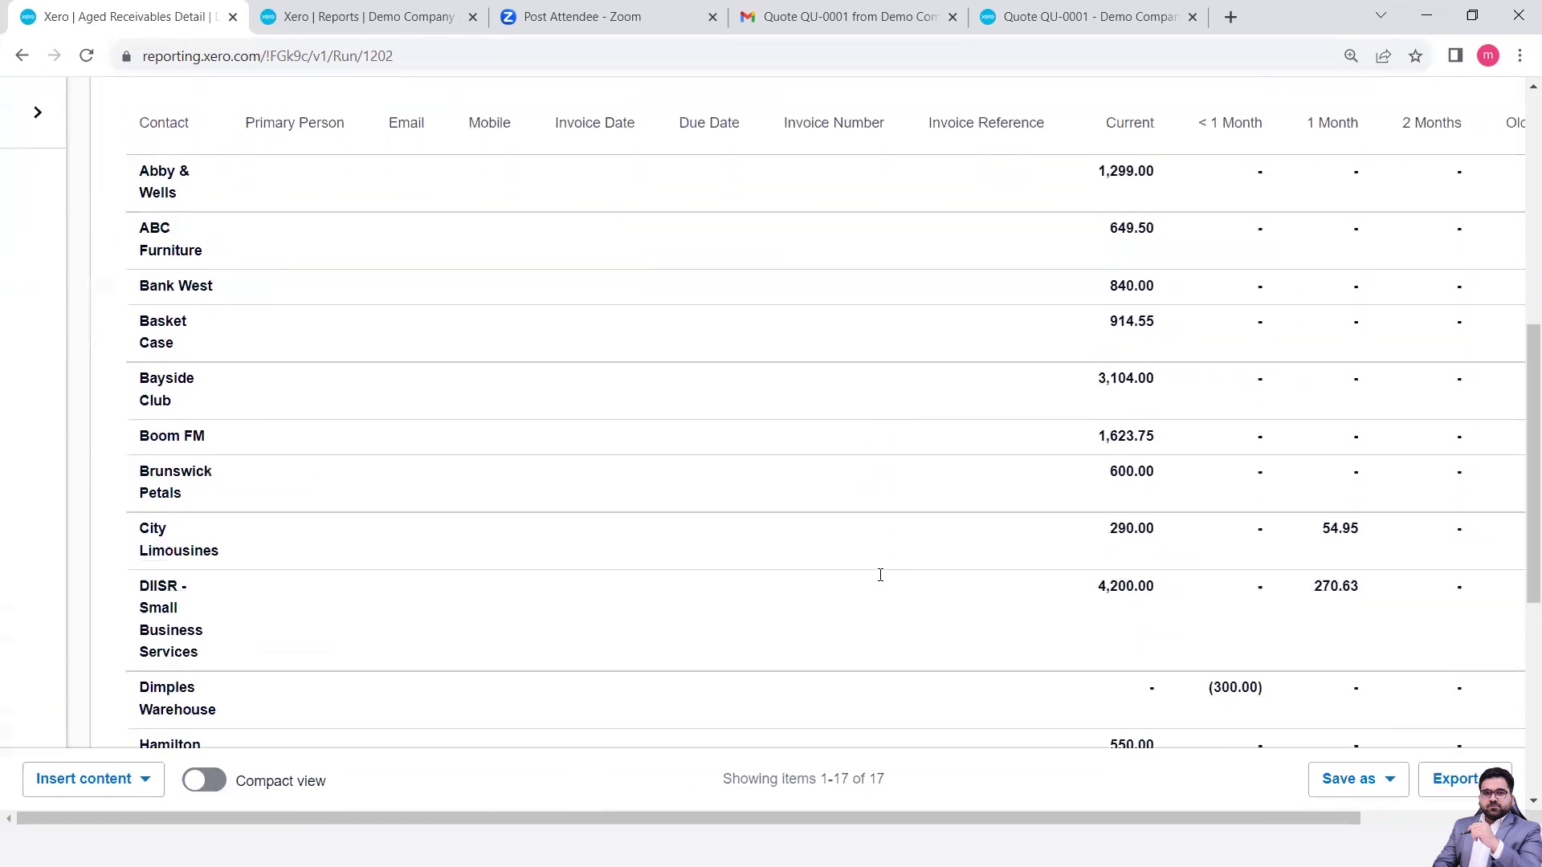
scroll(880, 575, up, 4)
scroll(880, 575, down, 3)
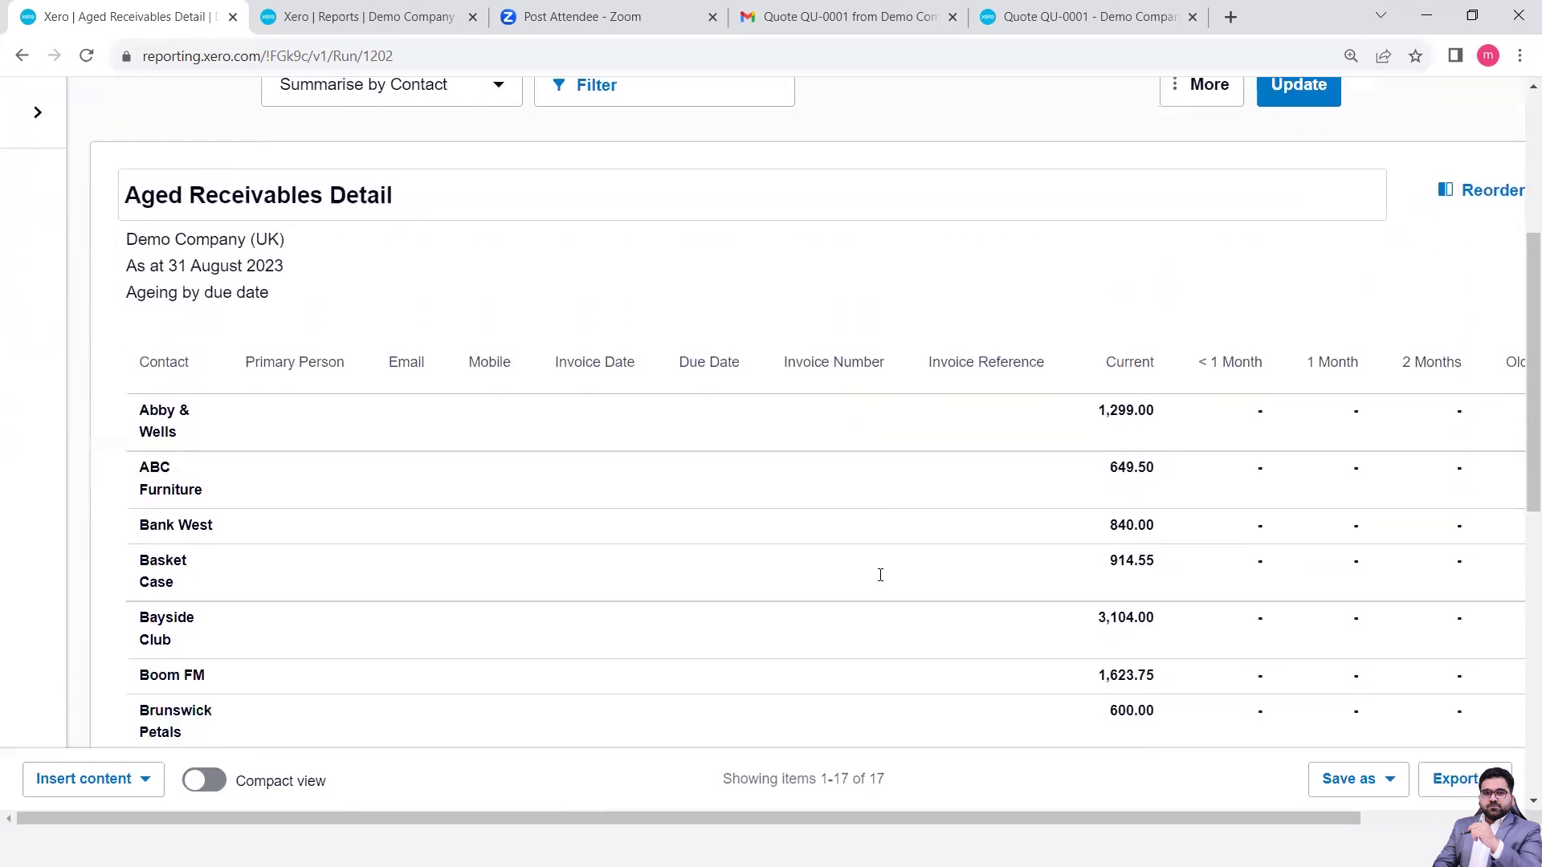
scroll(880, 575, down, 5)
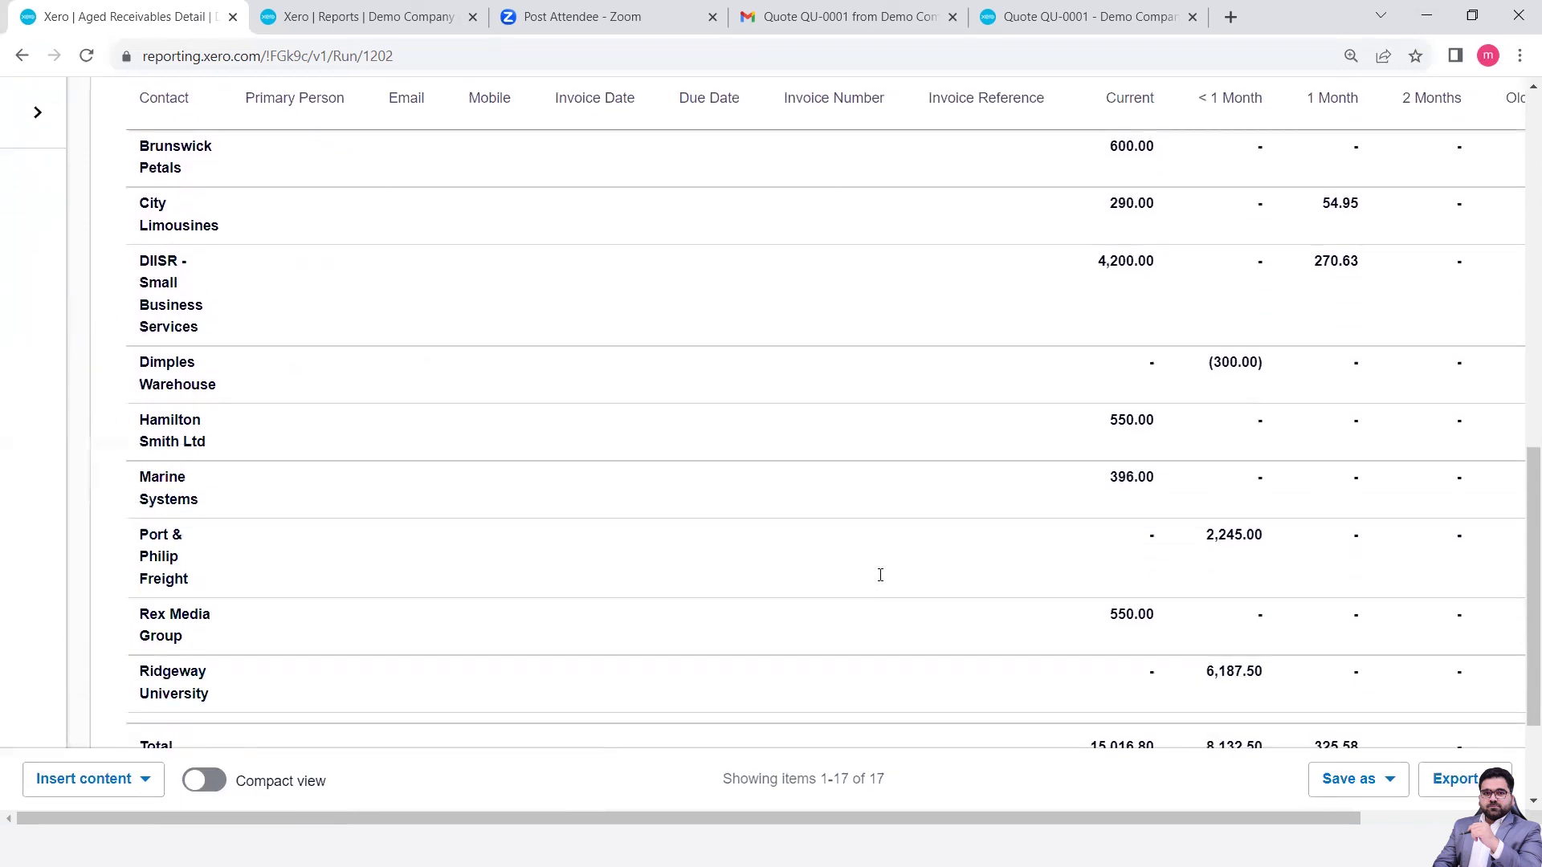
scroll(880, 575, up, 11)
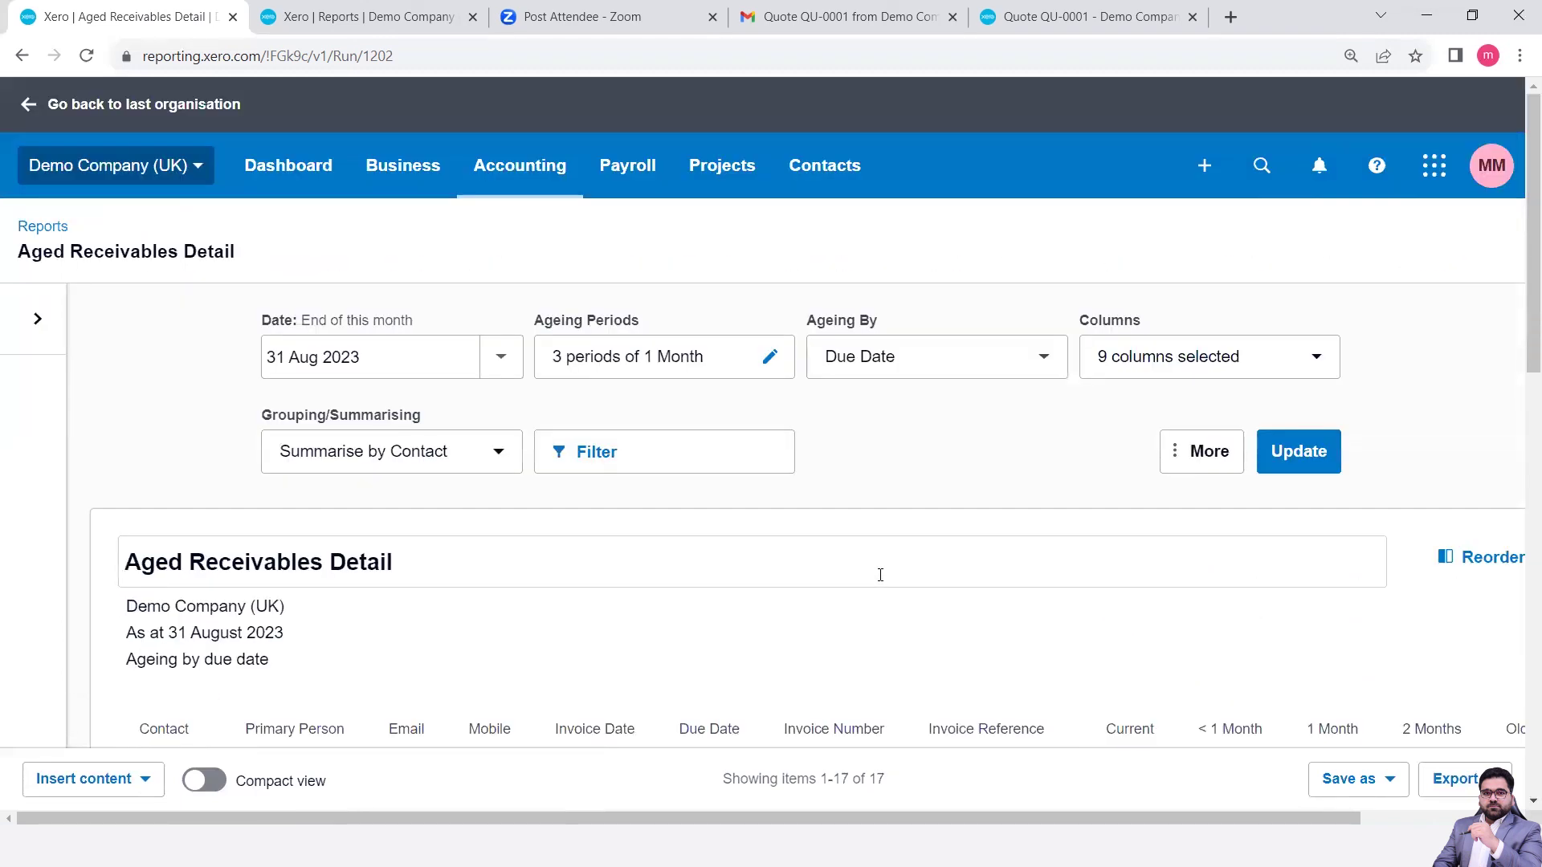
- Set Group by contact again and rerun the report to list all 51 items
click(452, 466)
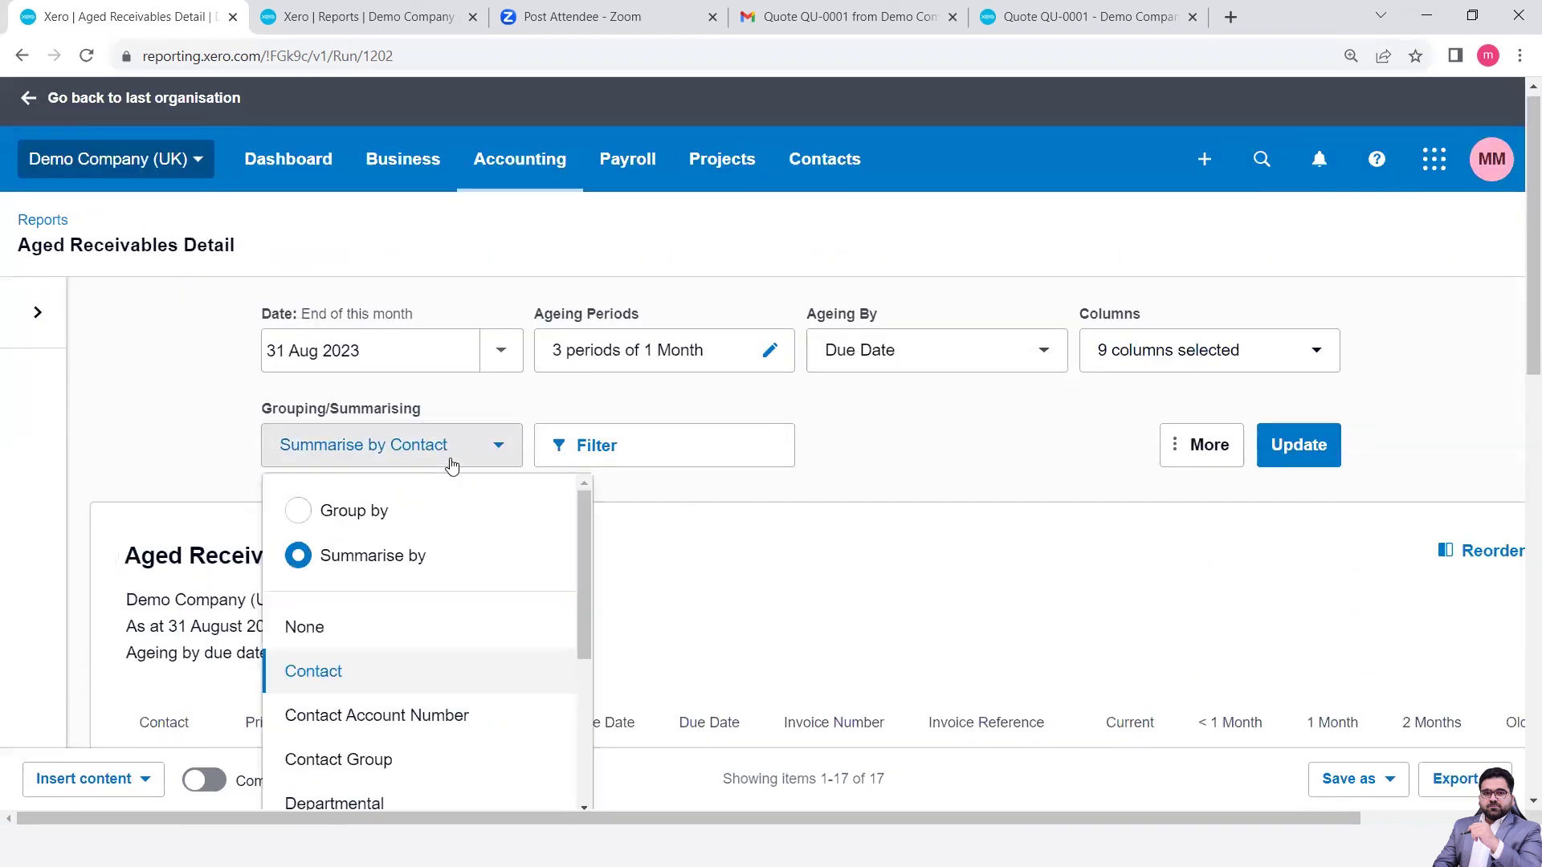
click(359, 520)
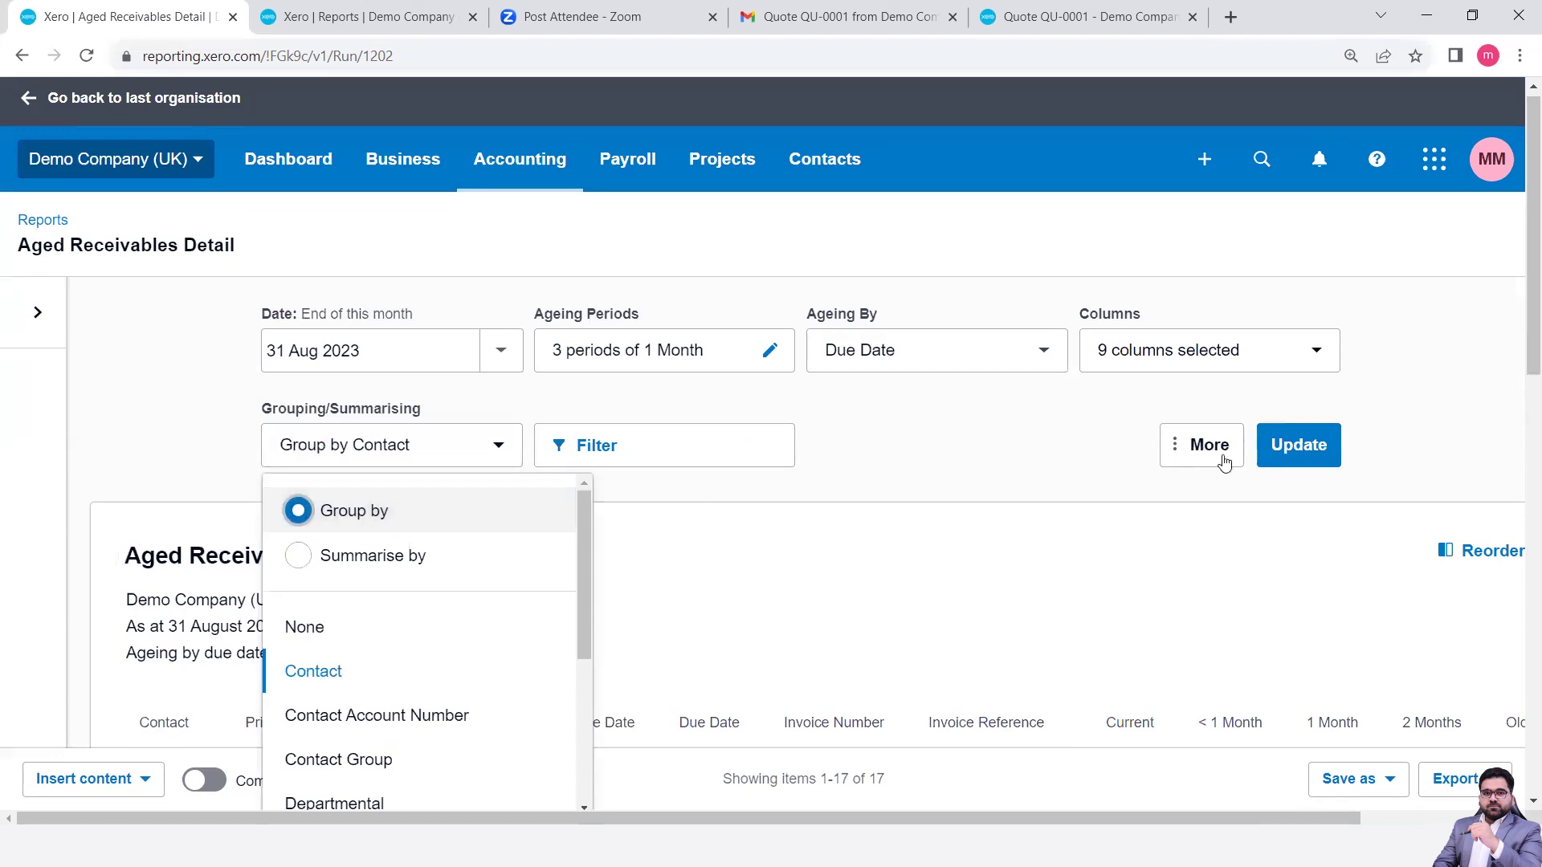
click(1297, 455)
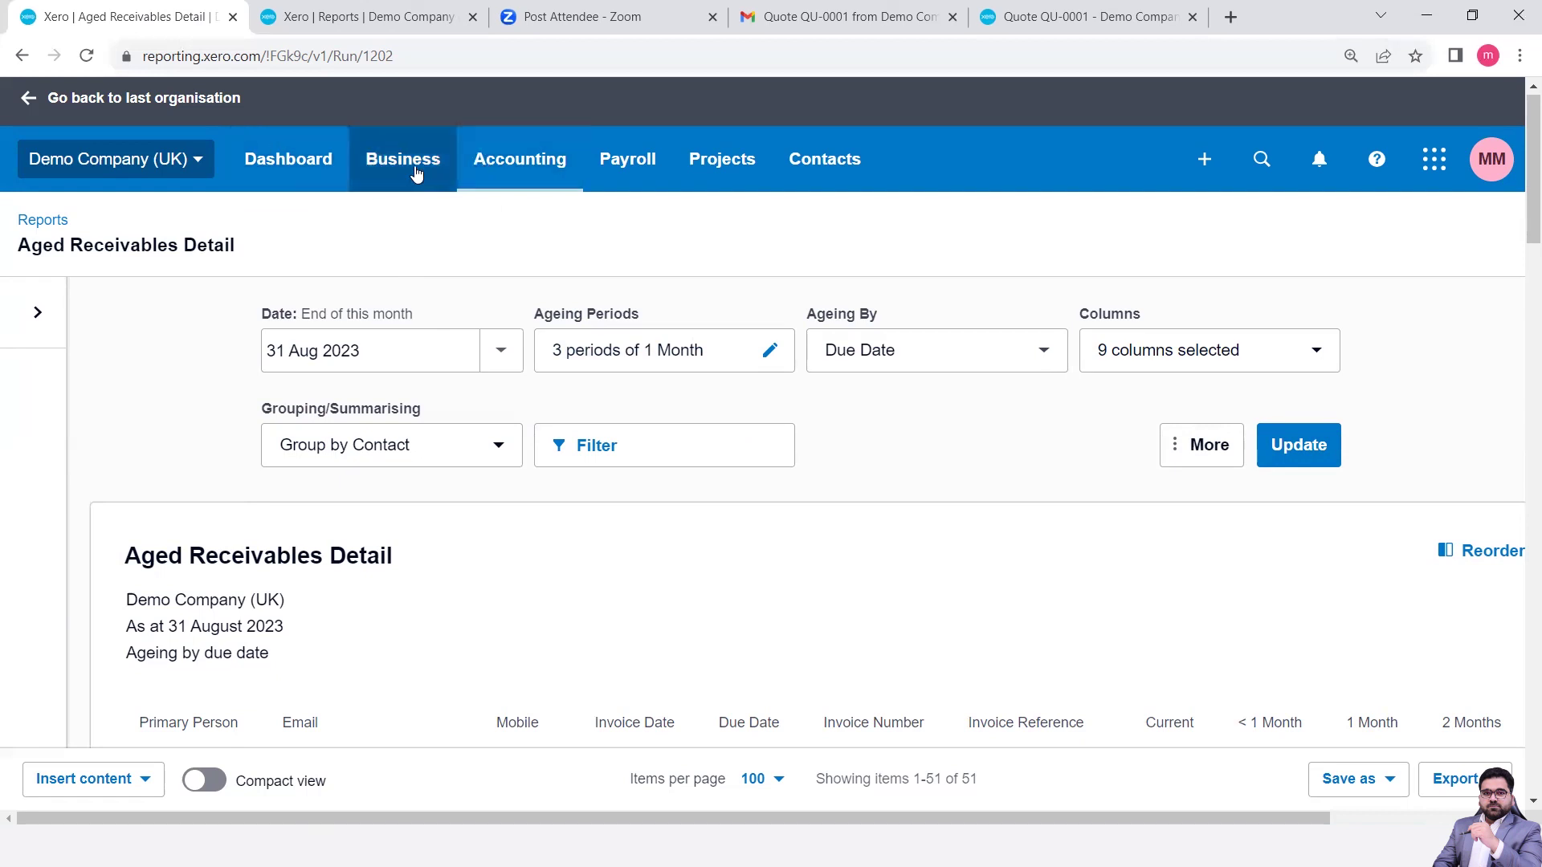
- Go to Accounting > Reports and open the Aged Receivables Summary under Payables and receivables
click(499, 183)
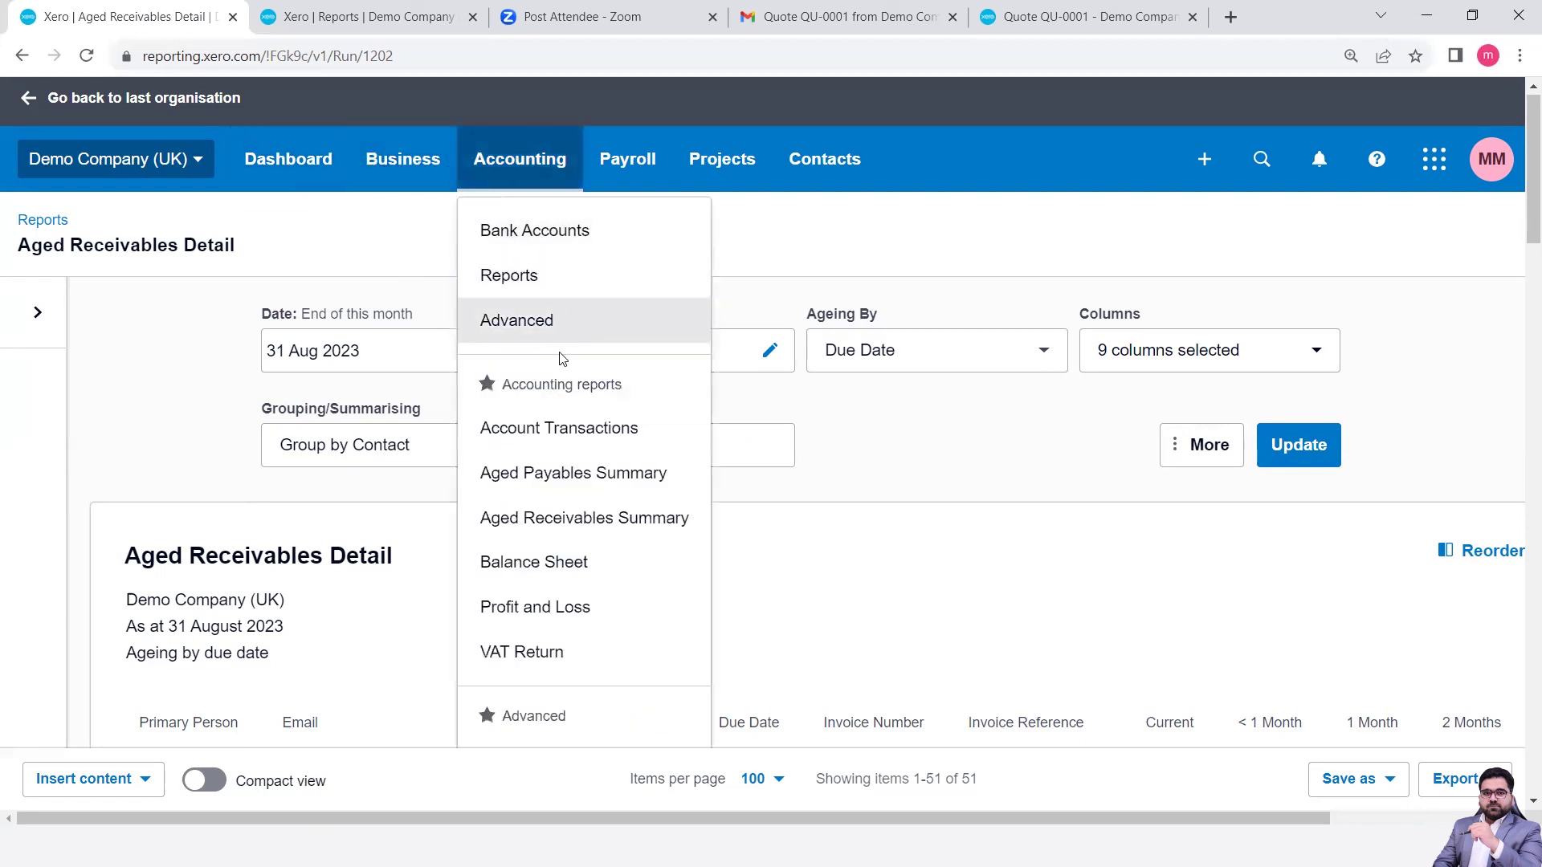
click(512, 283)
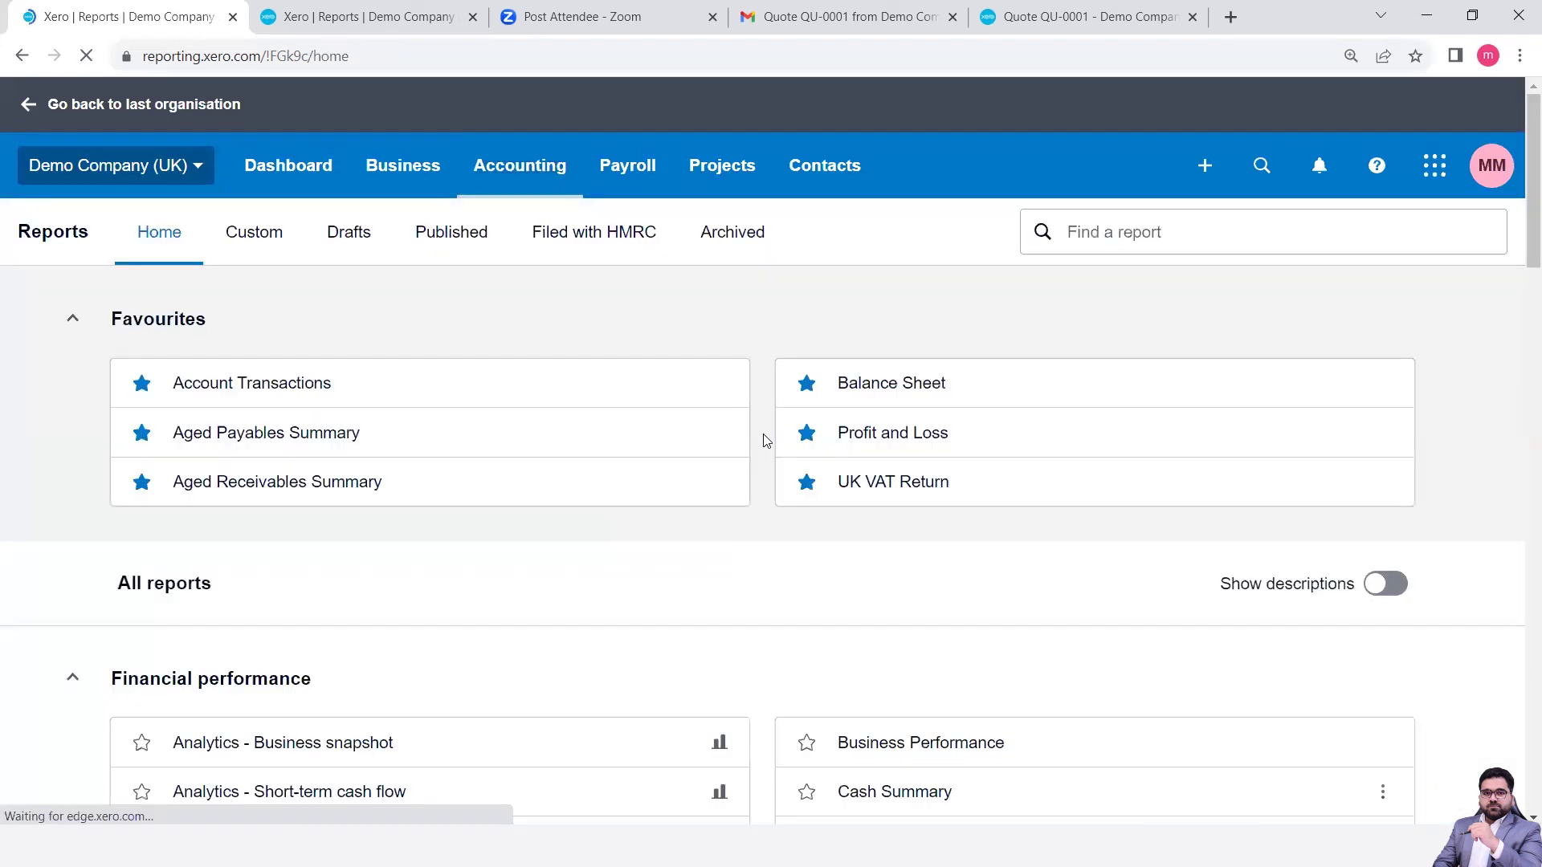
scroll(408, 617, down, 12)
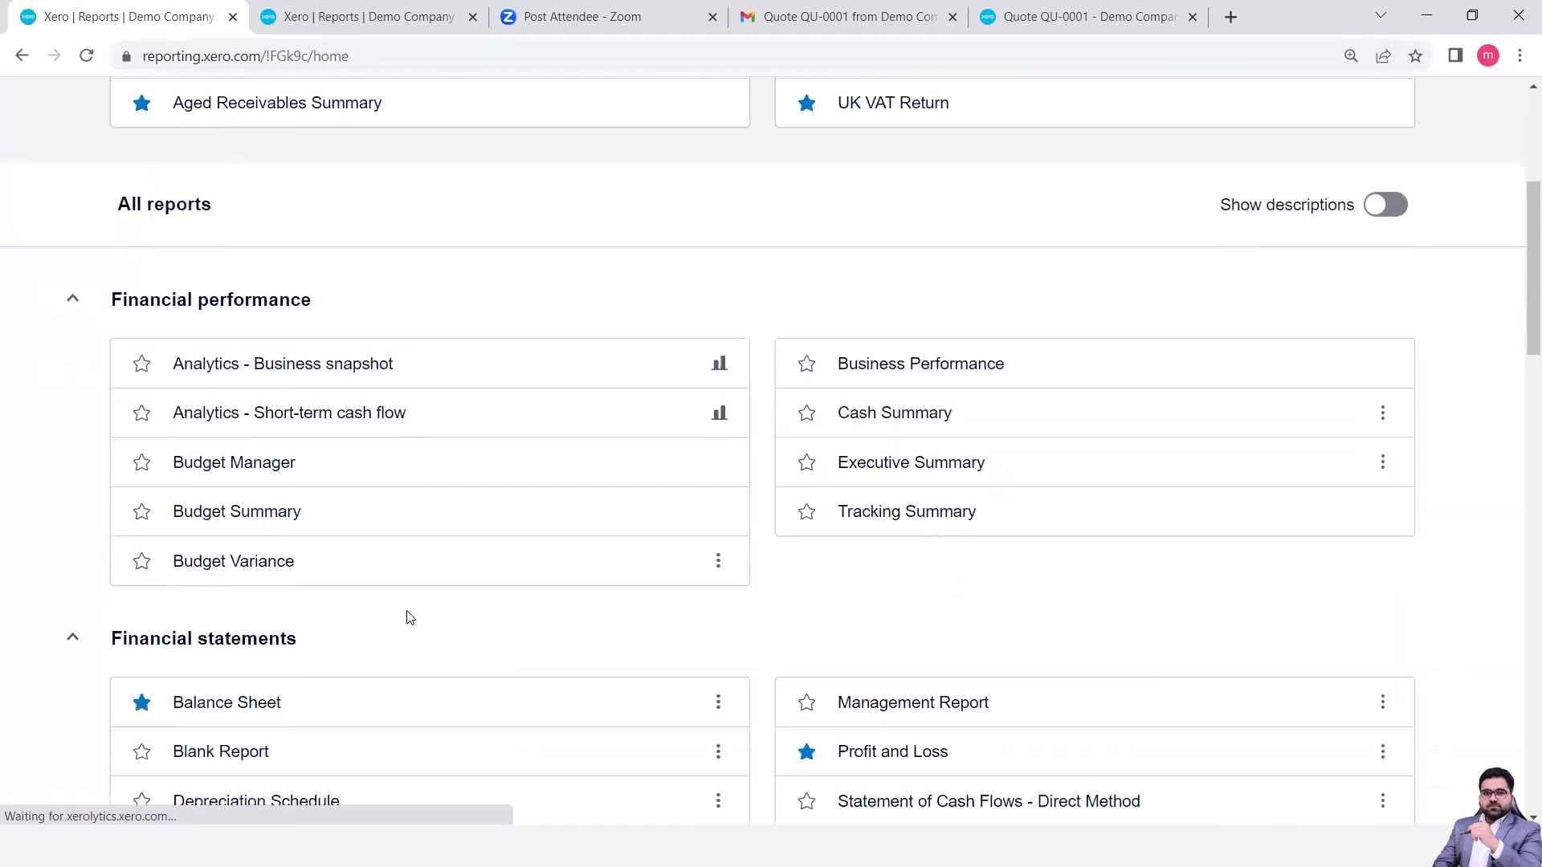
scroll(407, 618, down, 3)
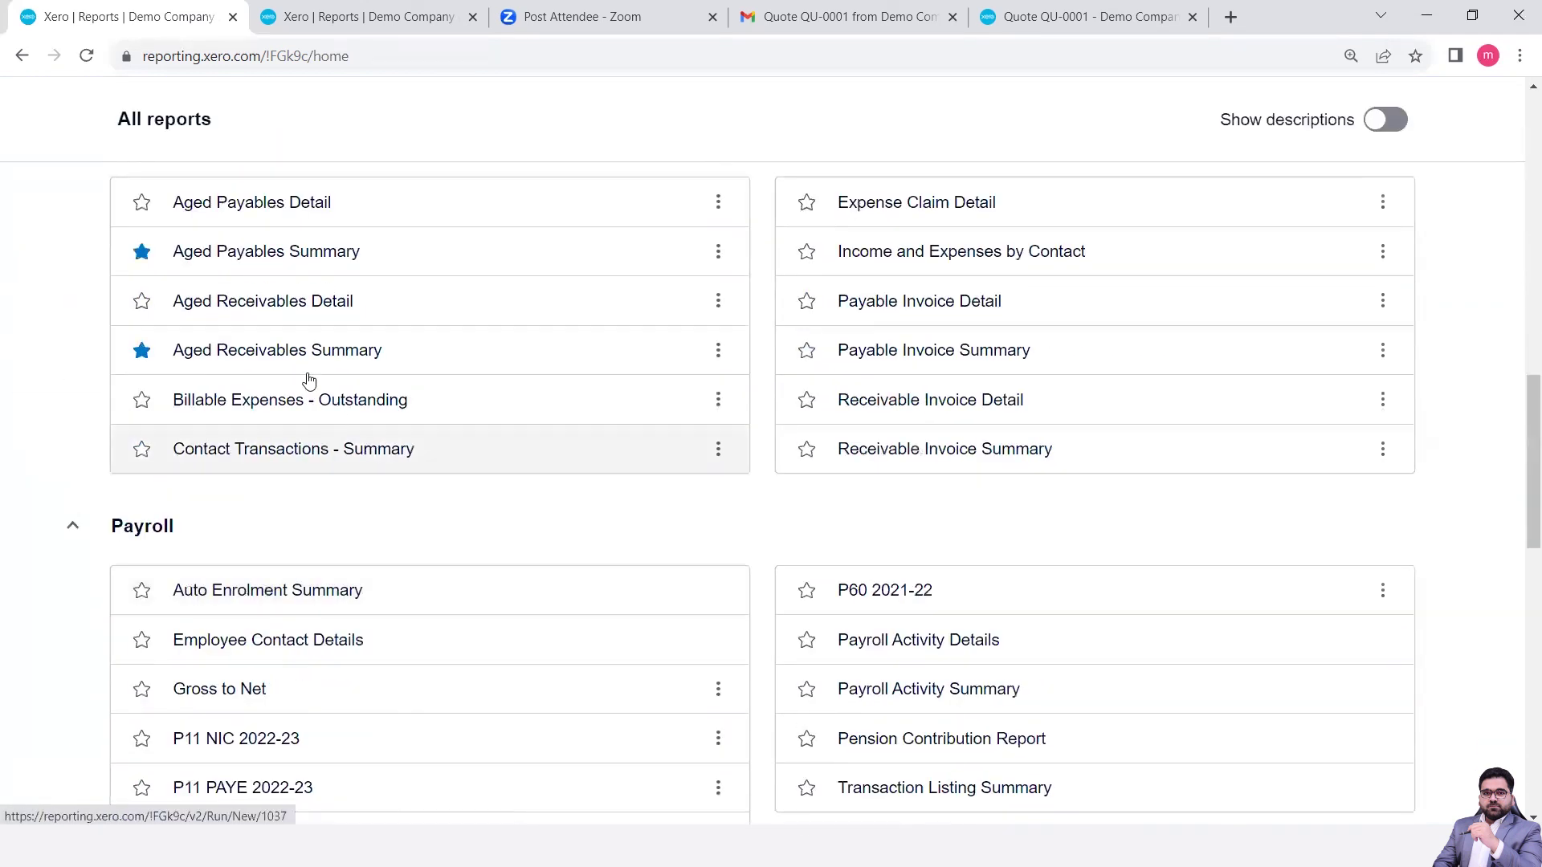
click(260, 362)
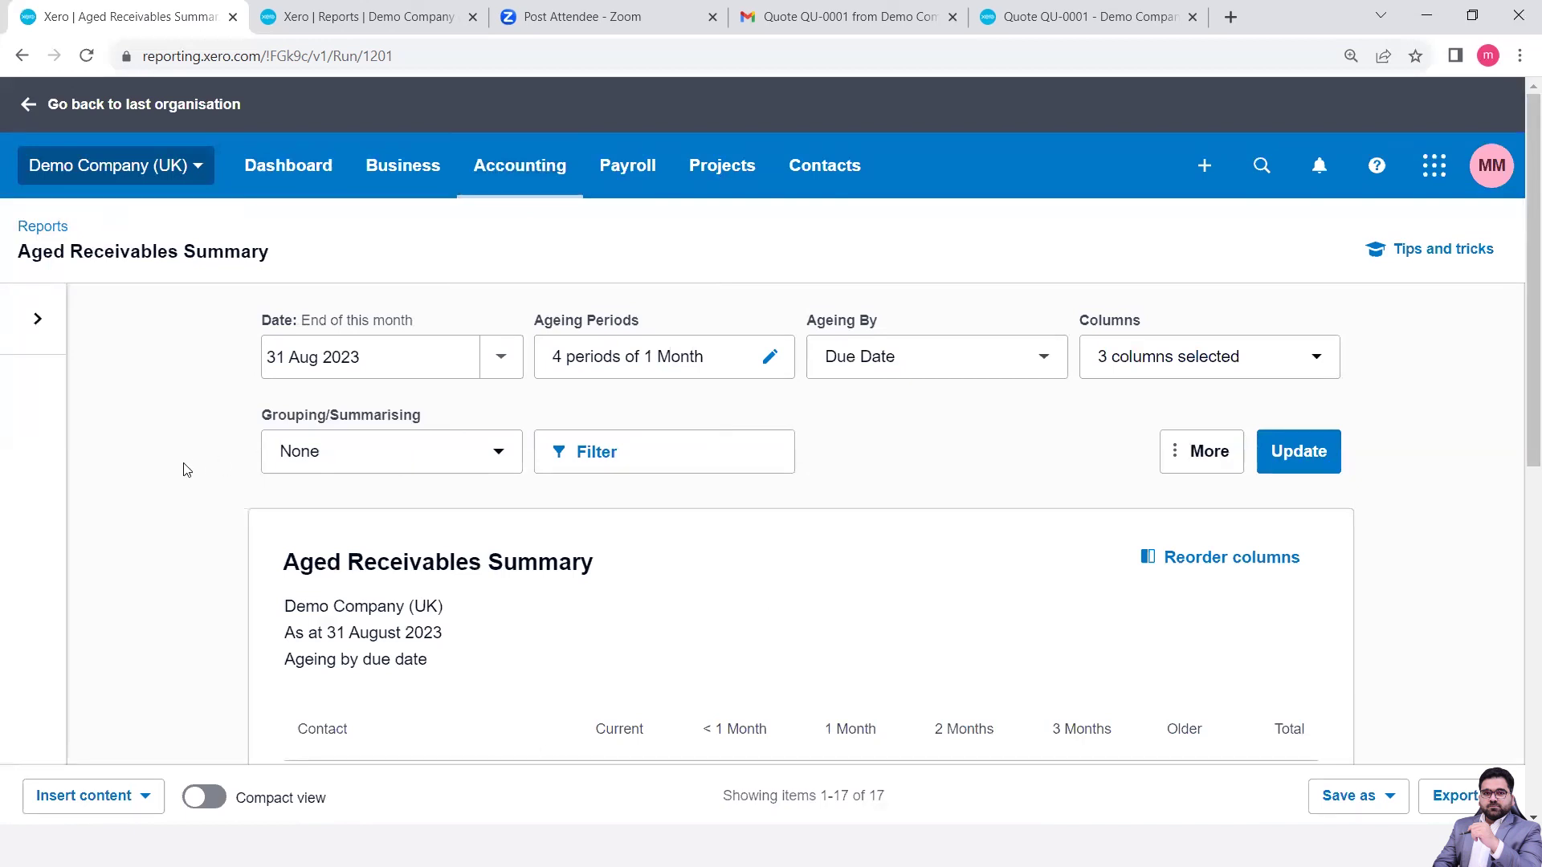
- Zoom the page to 125% and scroll down to the 23,474.88 total and back up
scroll(615, 231, down, 7)
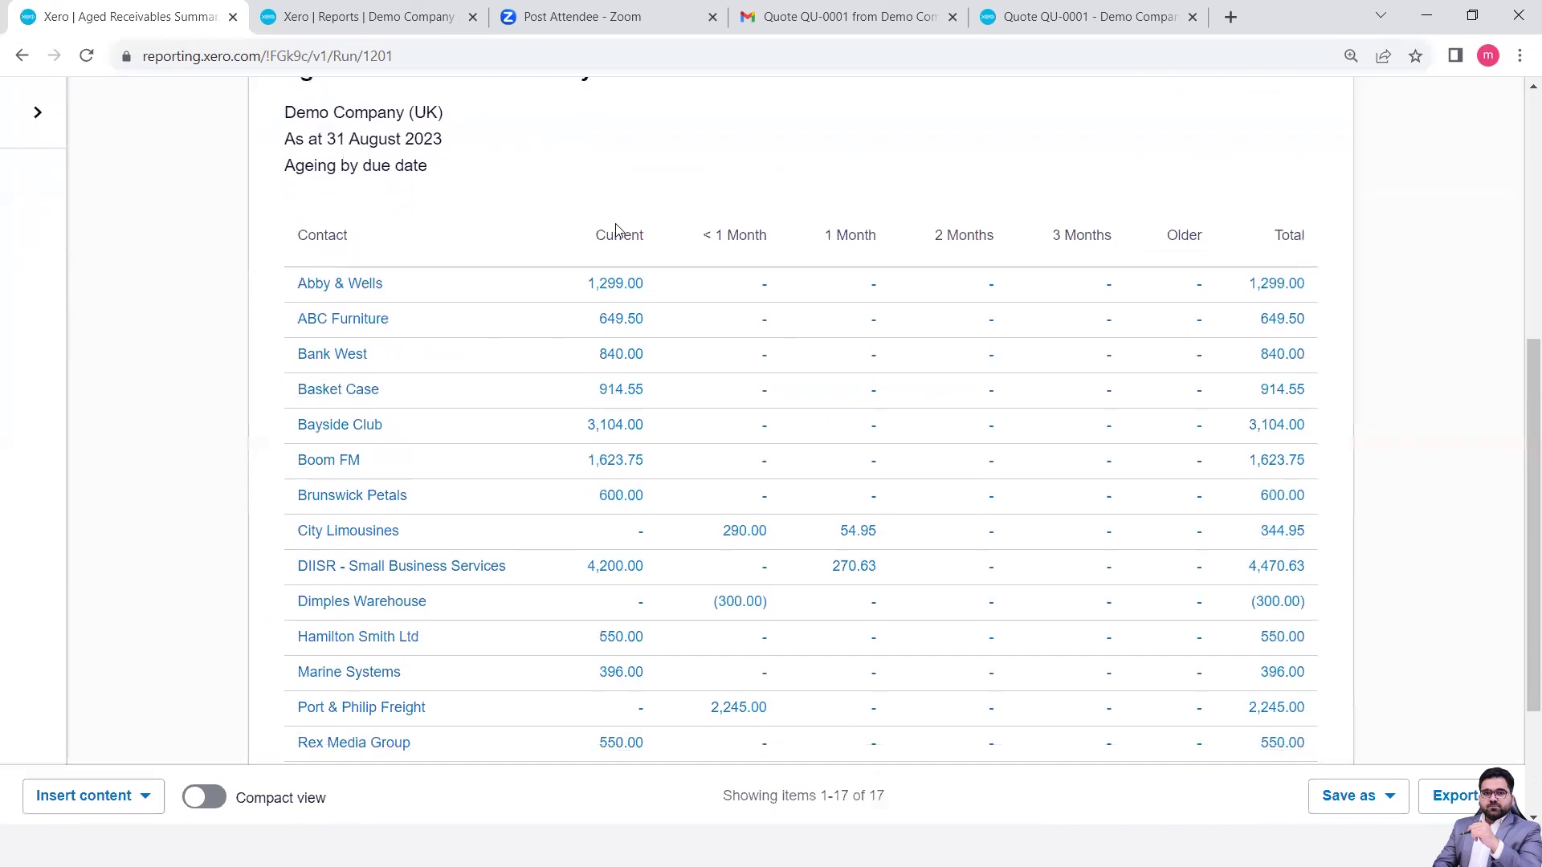
scroll(613, 231, up, 7)
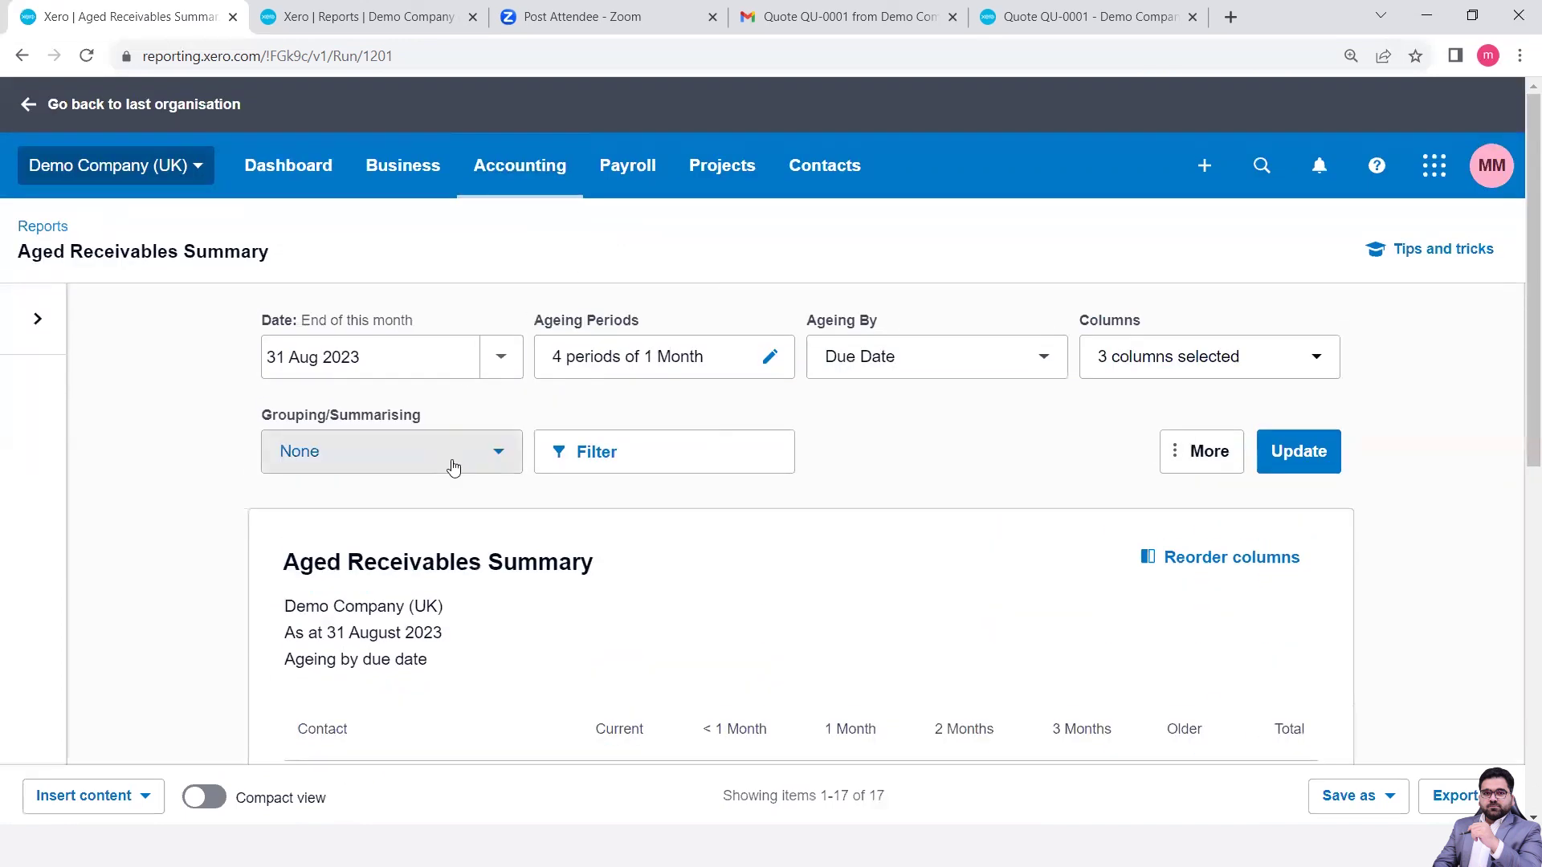
scroll(454, 467, down, 1)
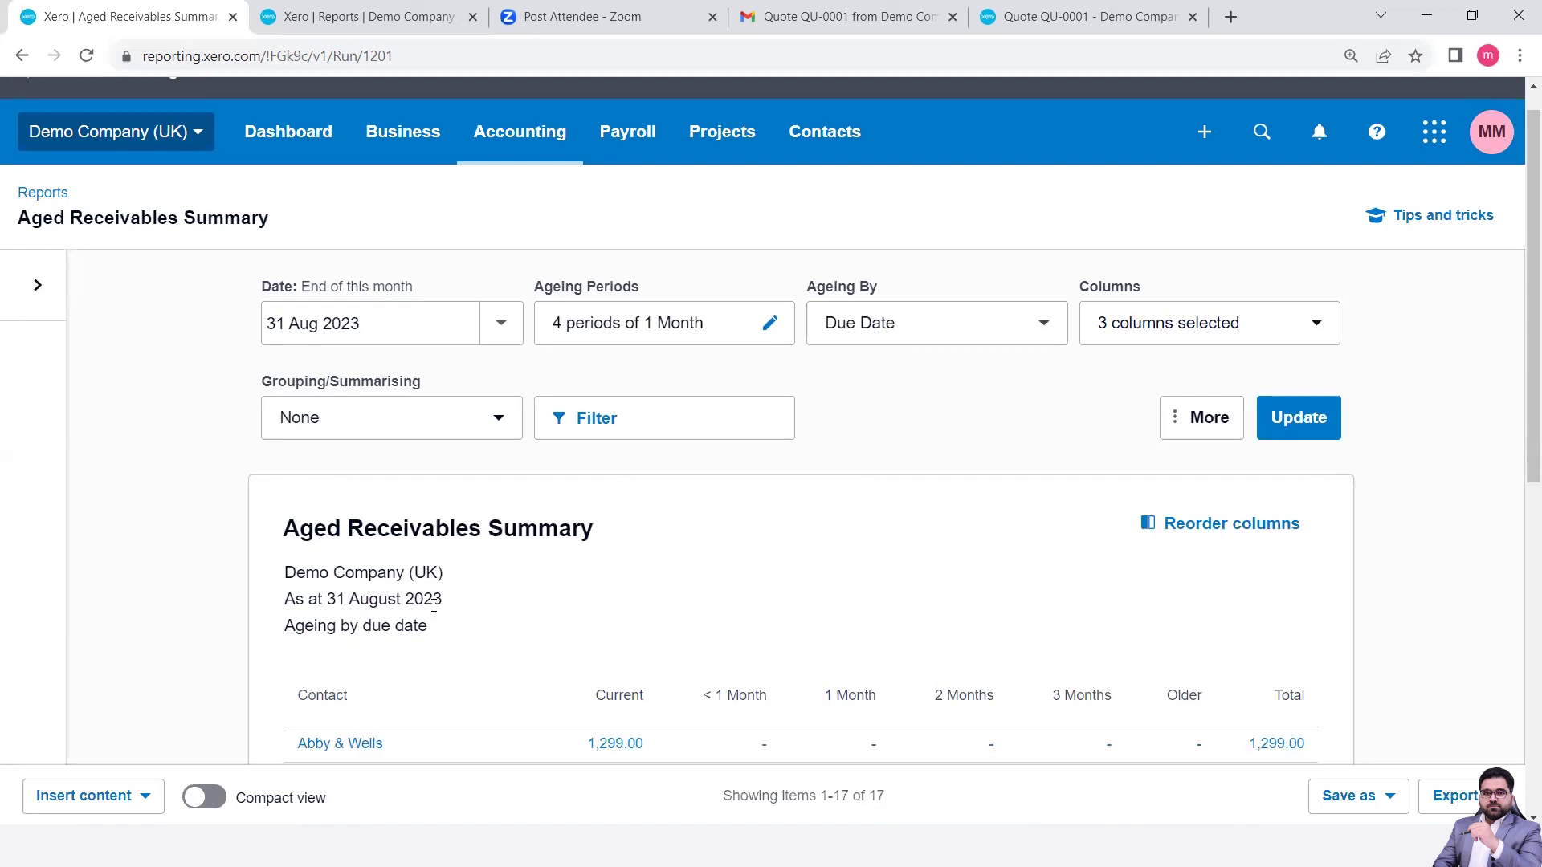
scroll(427, 587, down, 3)
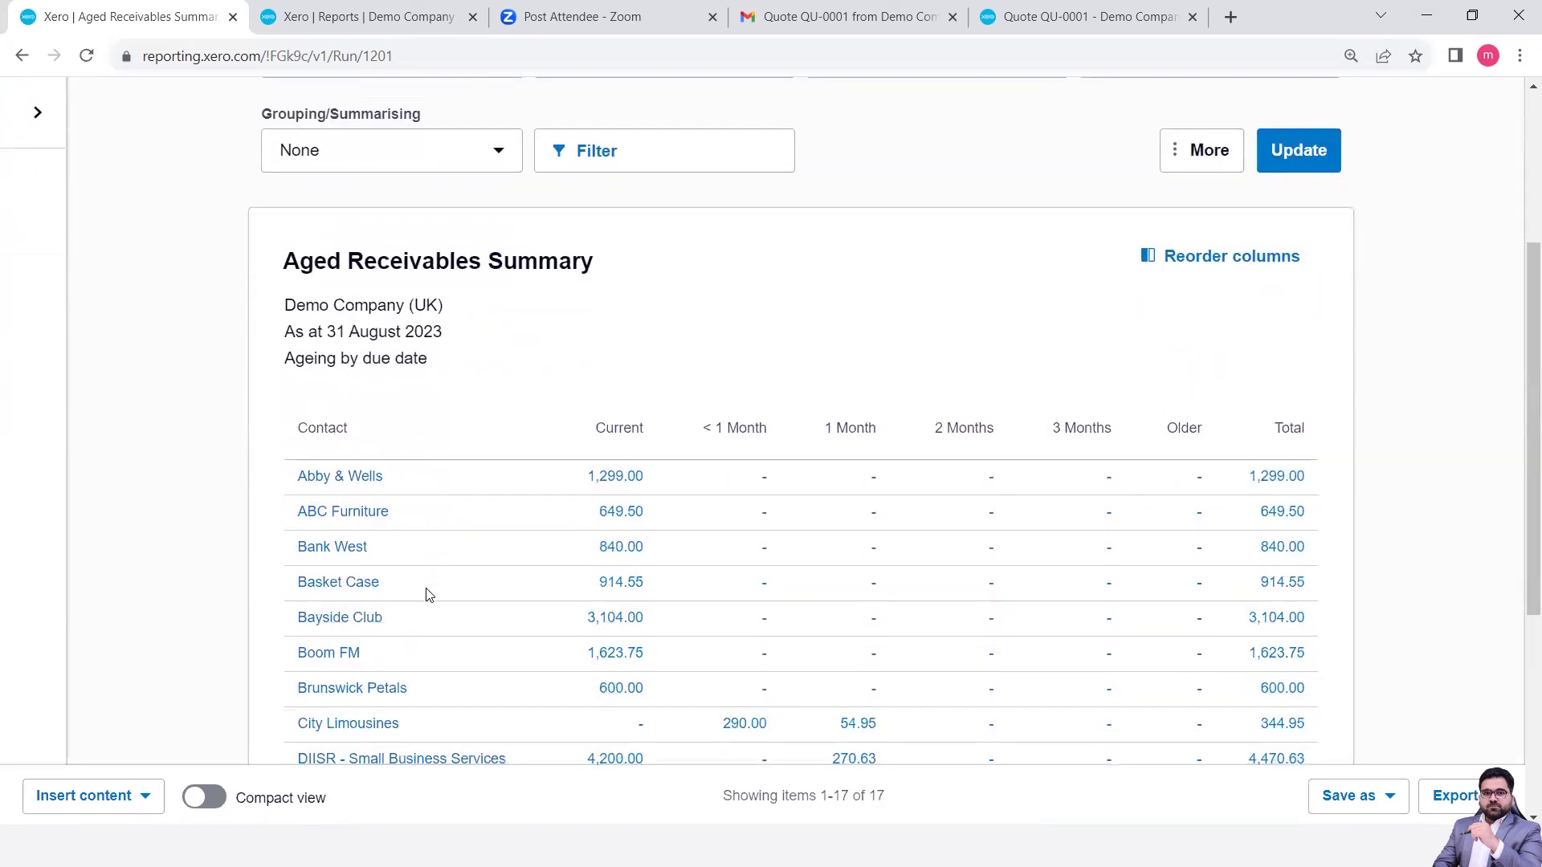
scroll(427, 595, down, 1)
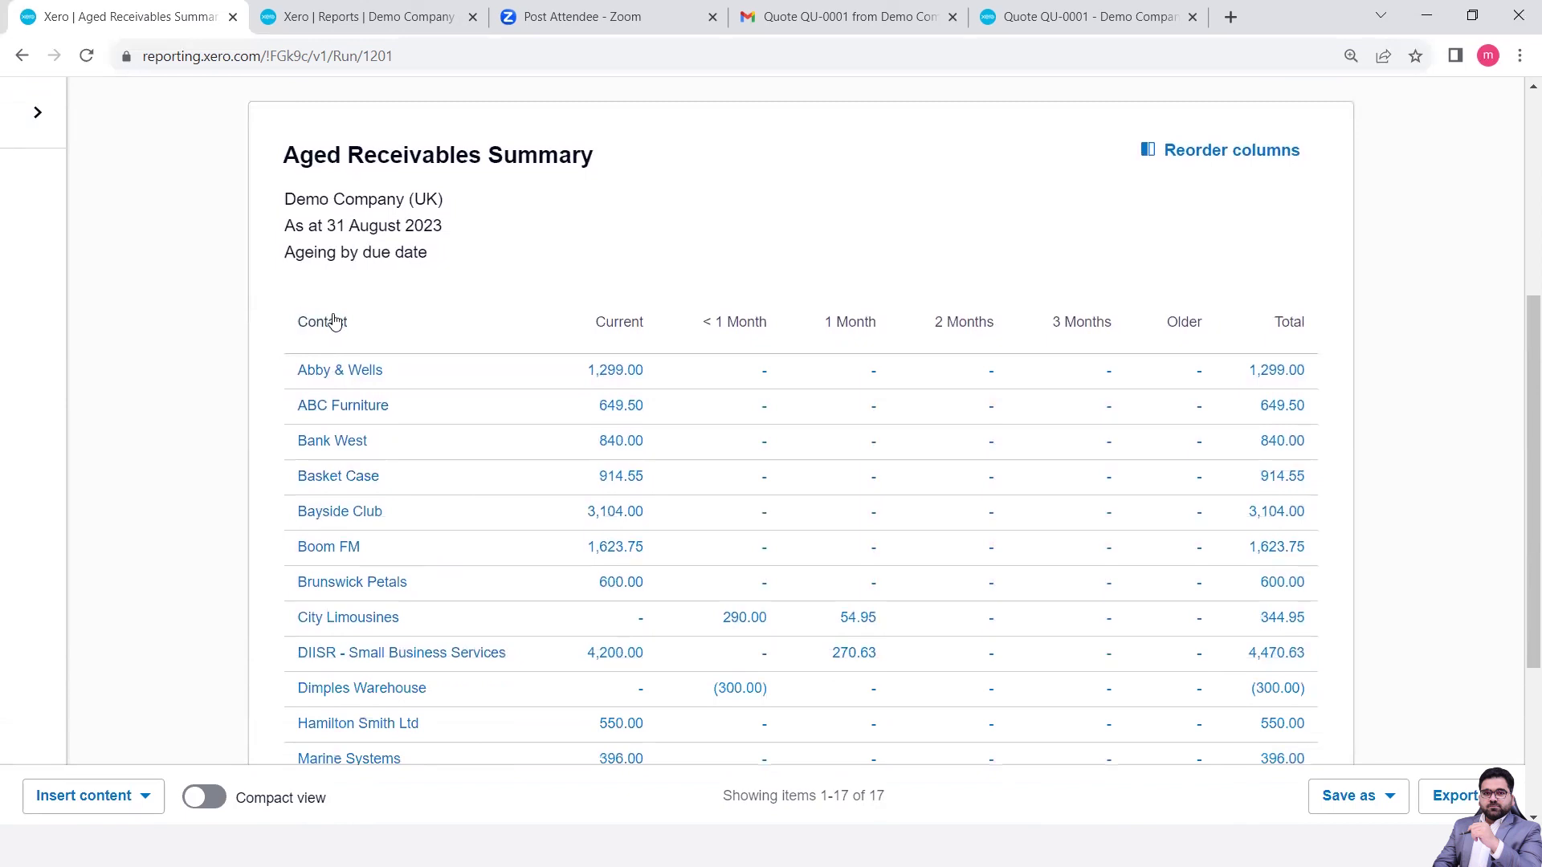
key(ctrl+plus)
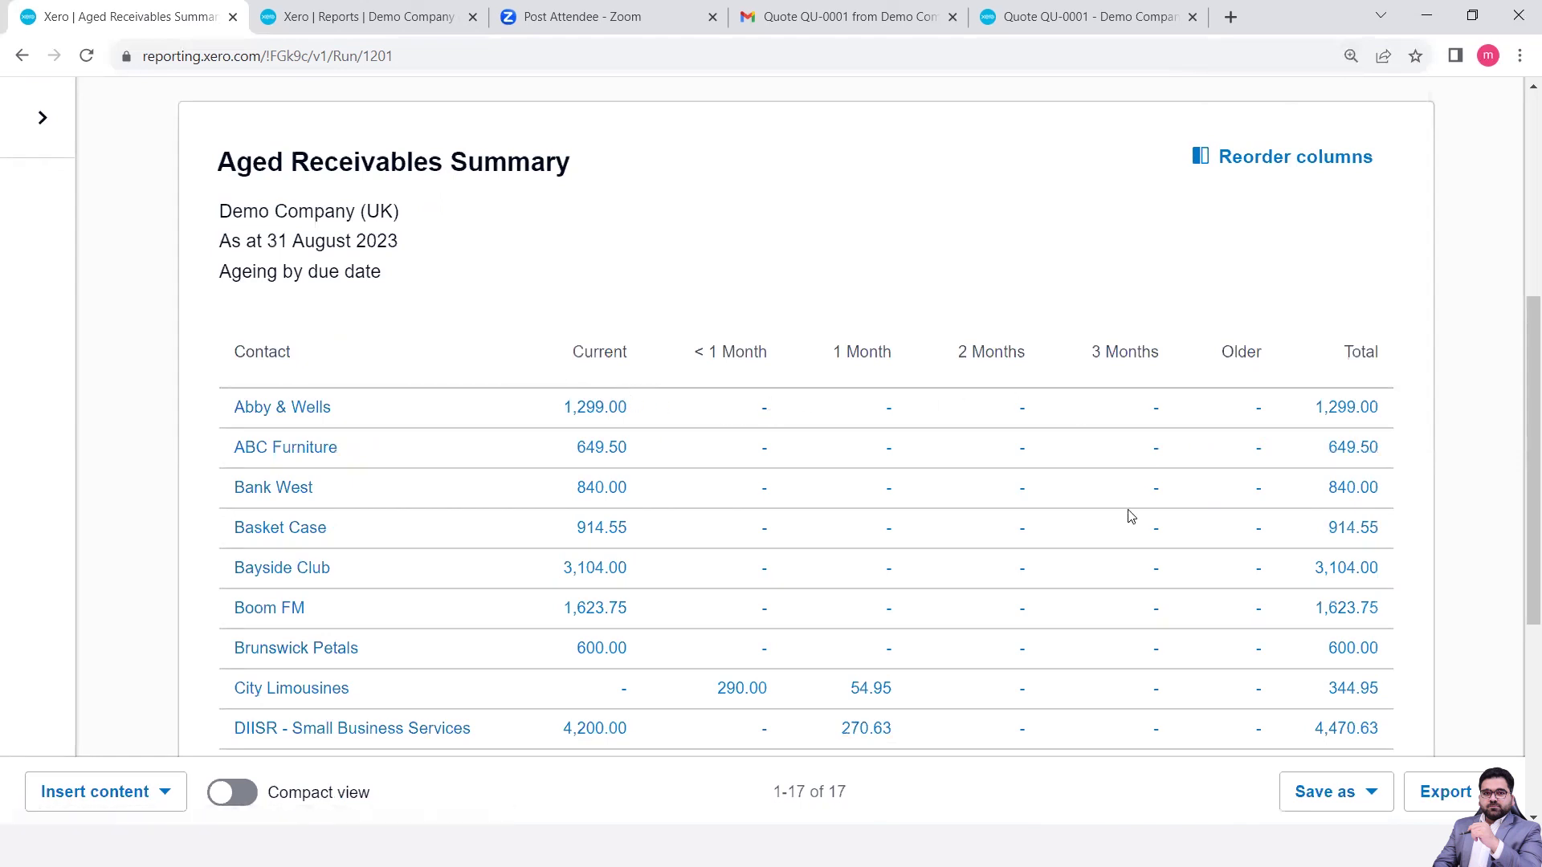
scroll(1076, 557, down, 3)
scroll(1078, 557, down, 1)
scroll(1078, 557, up, 2)
scroll(1078, 557, down, 3)
scroll(1079, 558, up, 6)
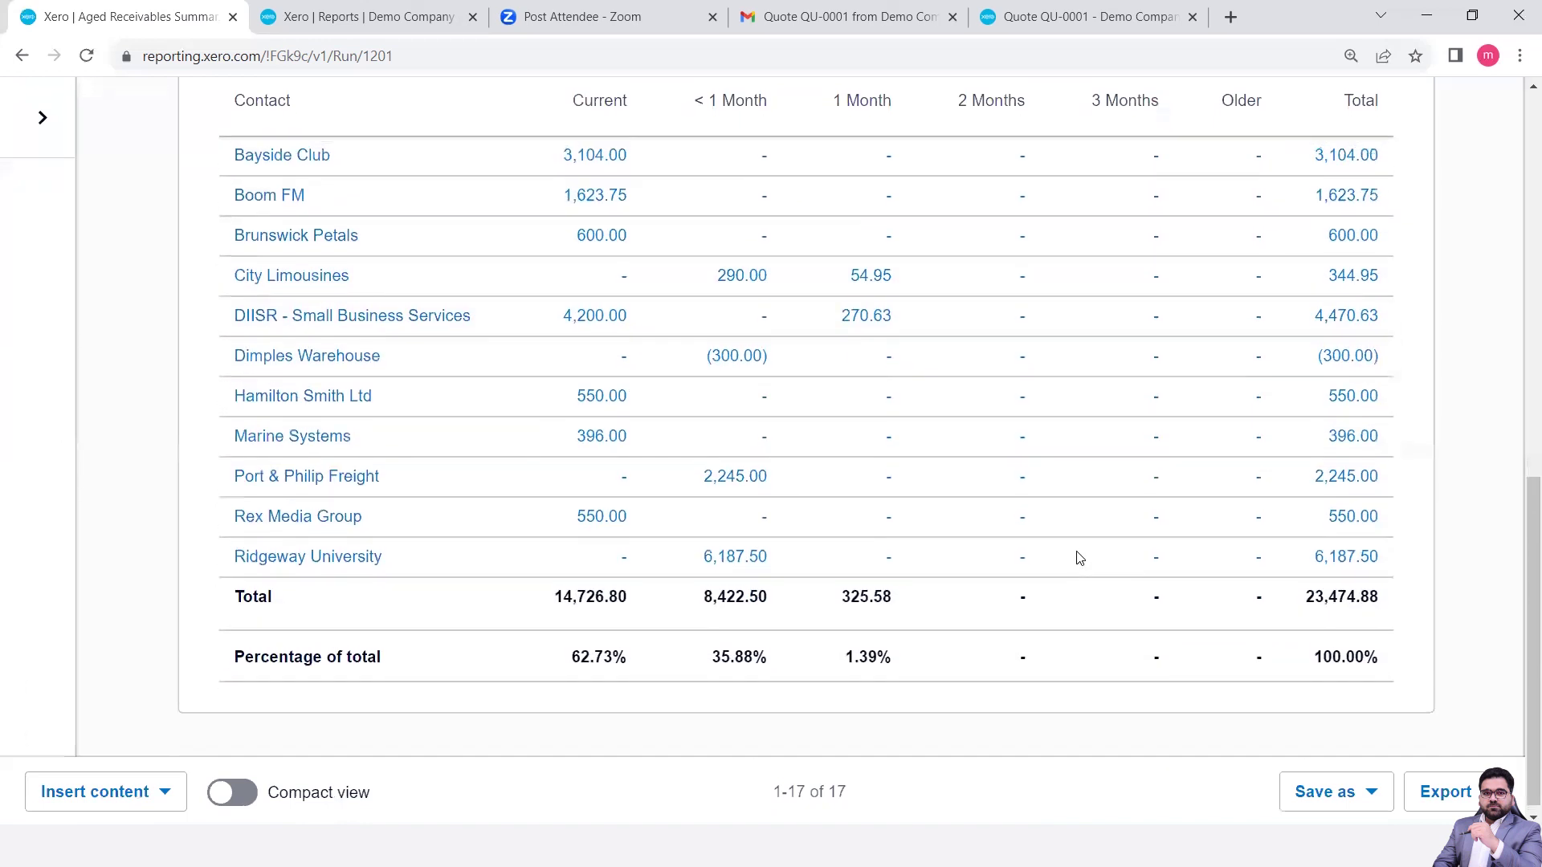
scroll(1079, 560, up, 3)
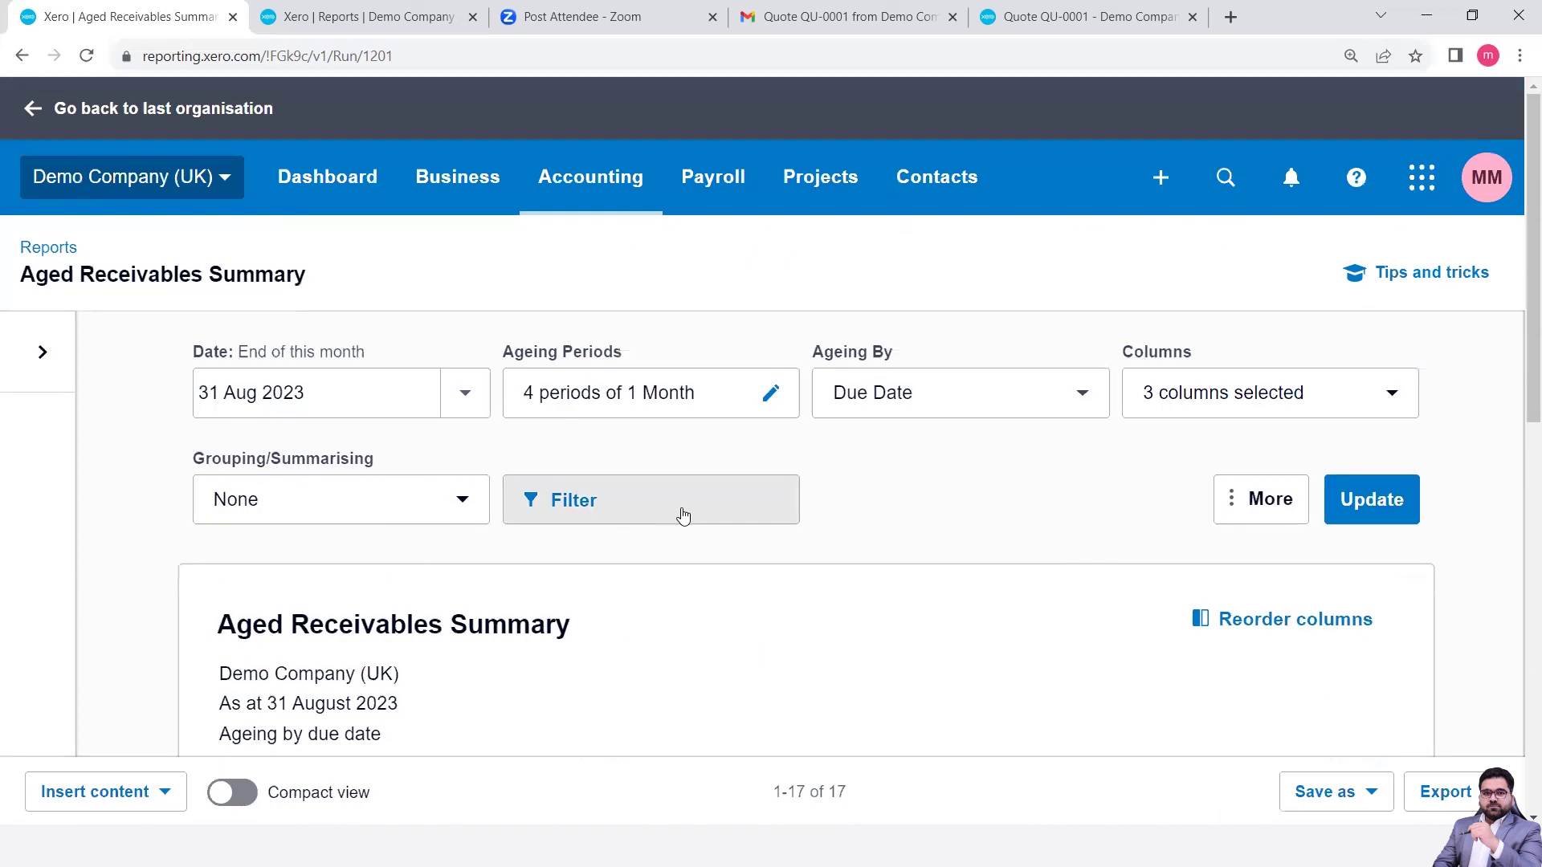
- Tick the Email, Primary Person and Phone columns and update the summary to 6 columns
click(1267, 391)
drag(1489, 521, 1516, 579)
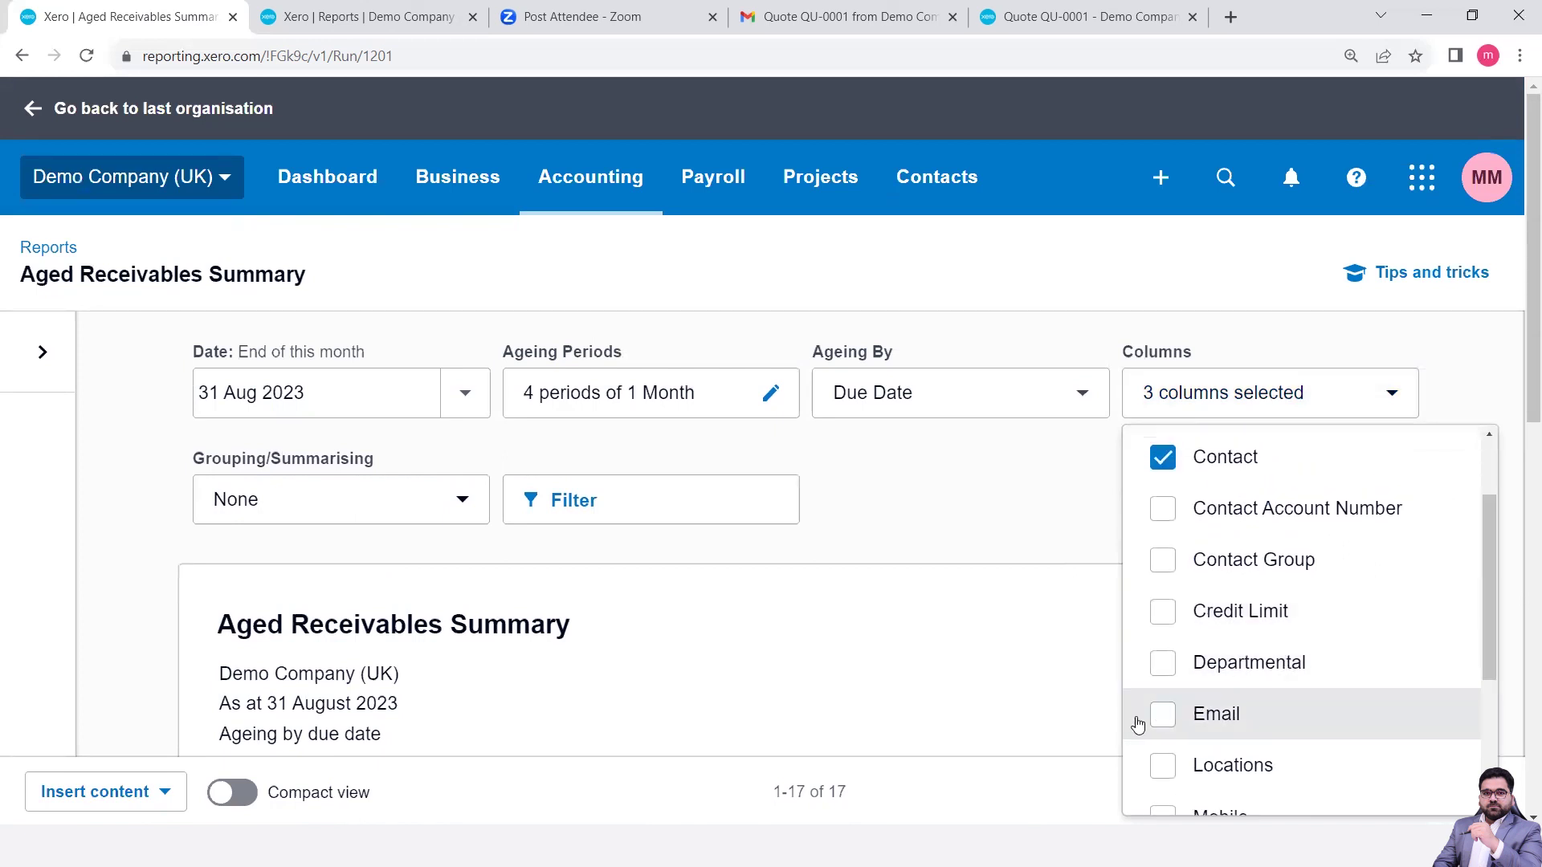
click(1161, 714)
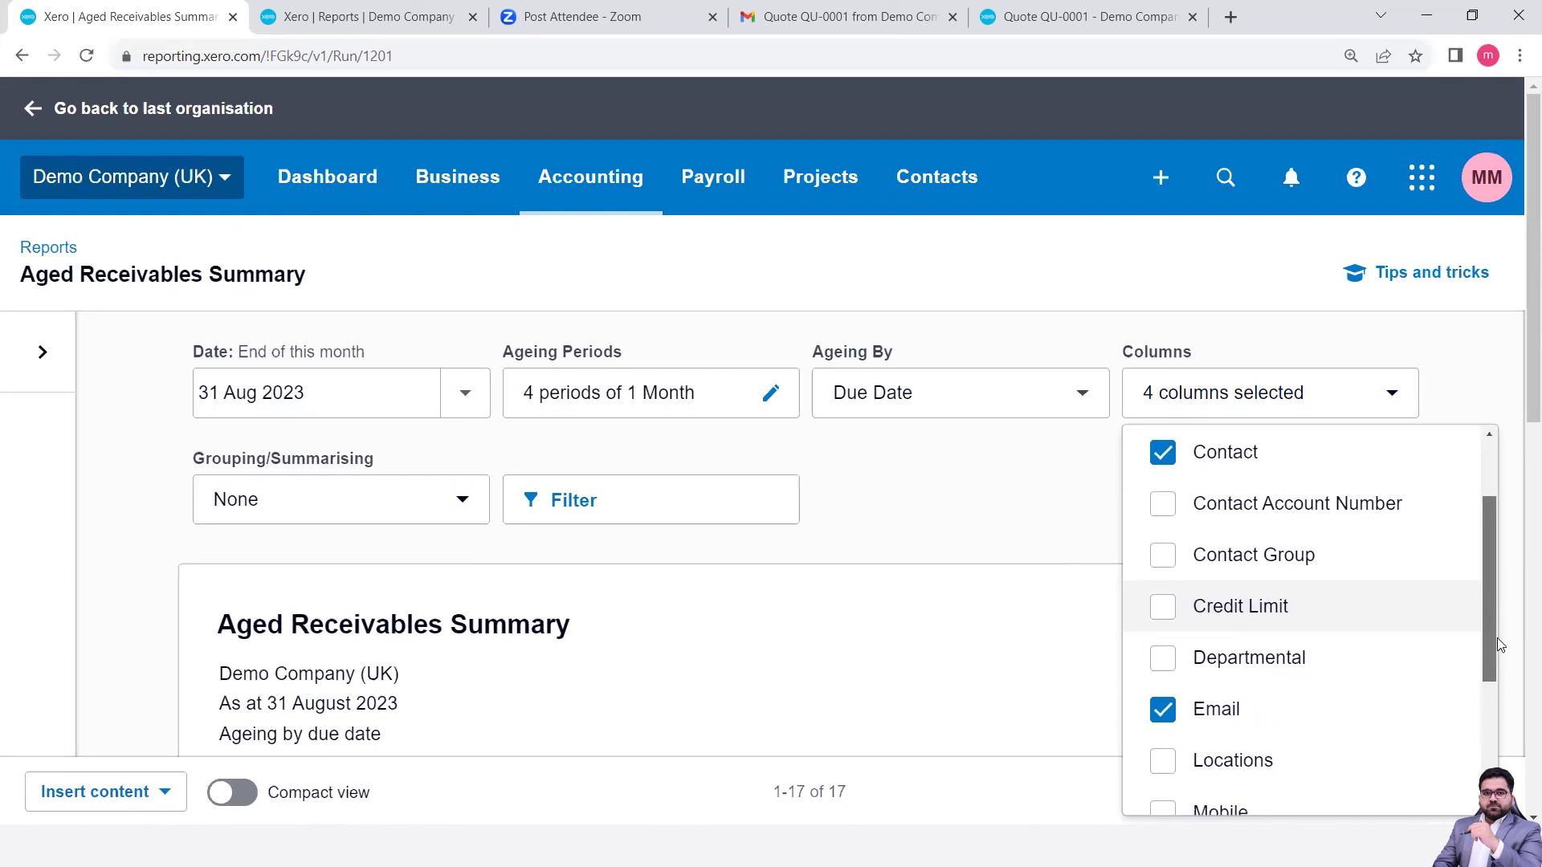
drag(1497, 638, 1498, 756)
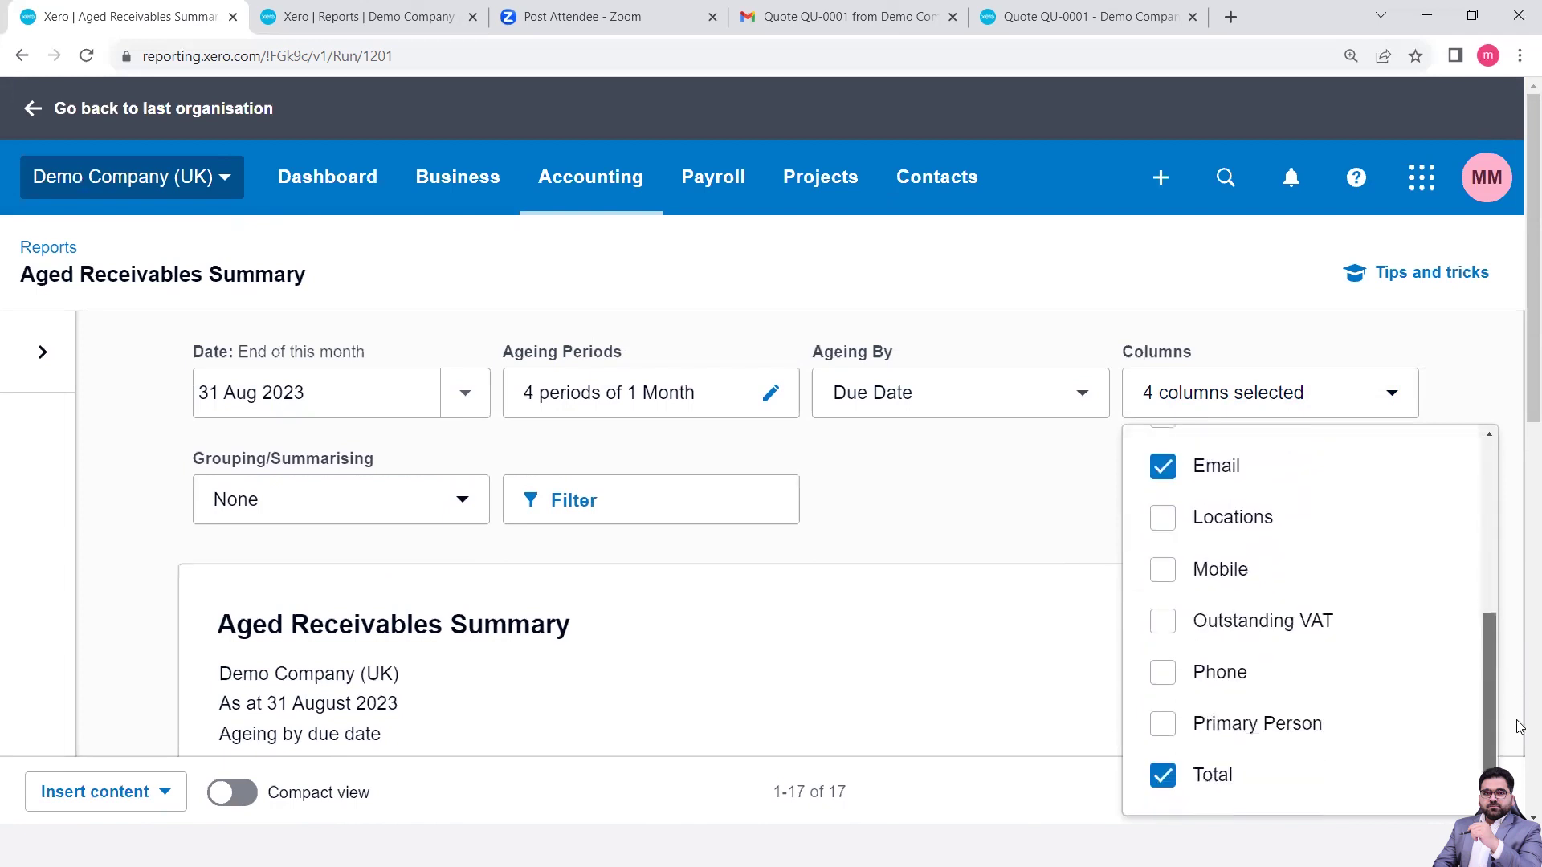
click(1164, 727)
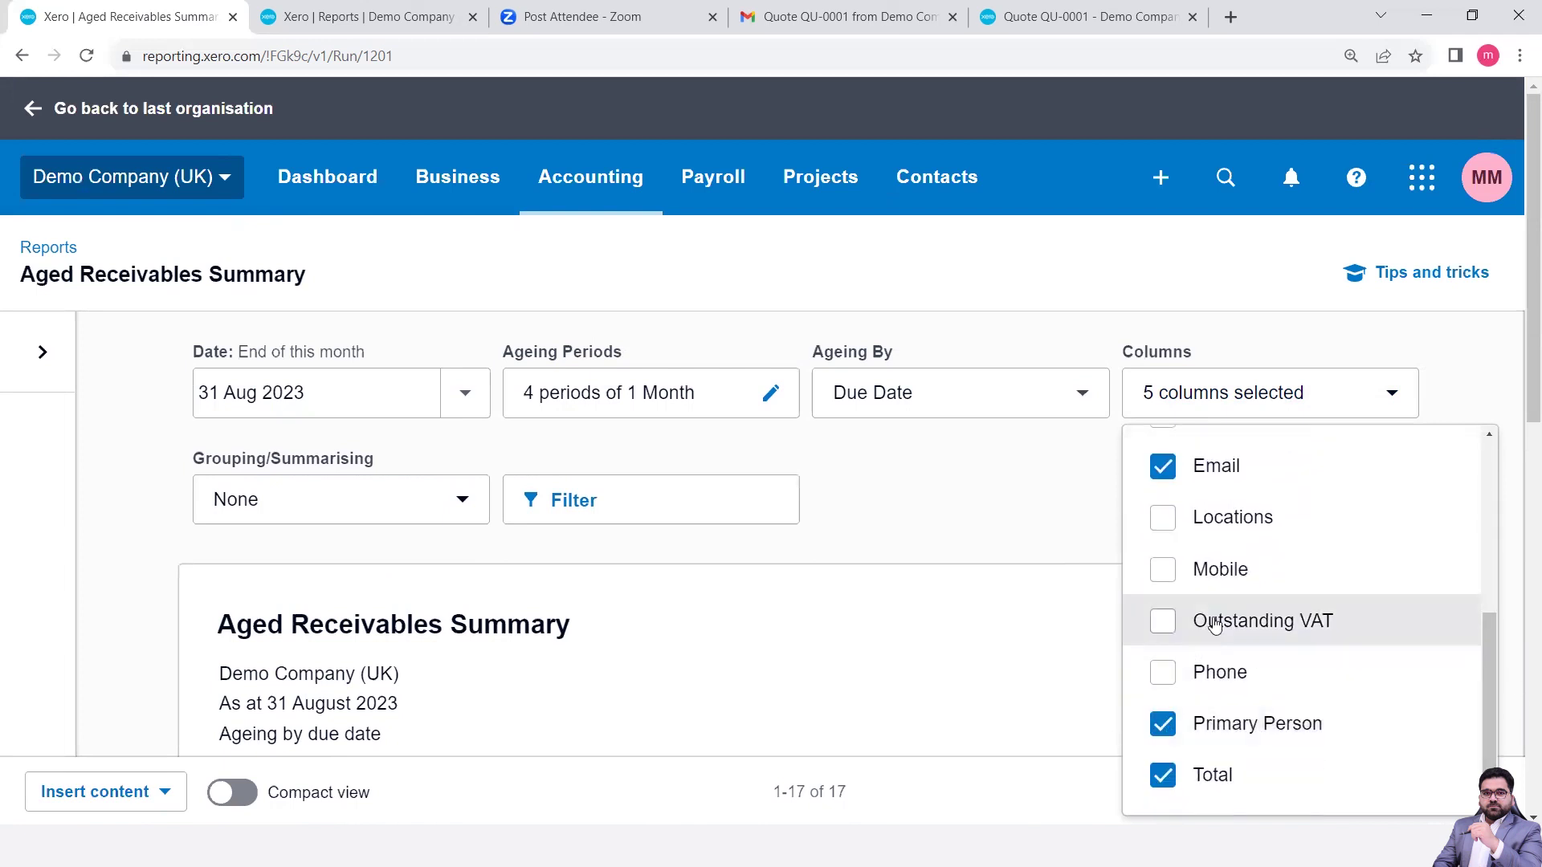
click(1159, 677)
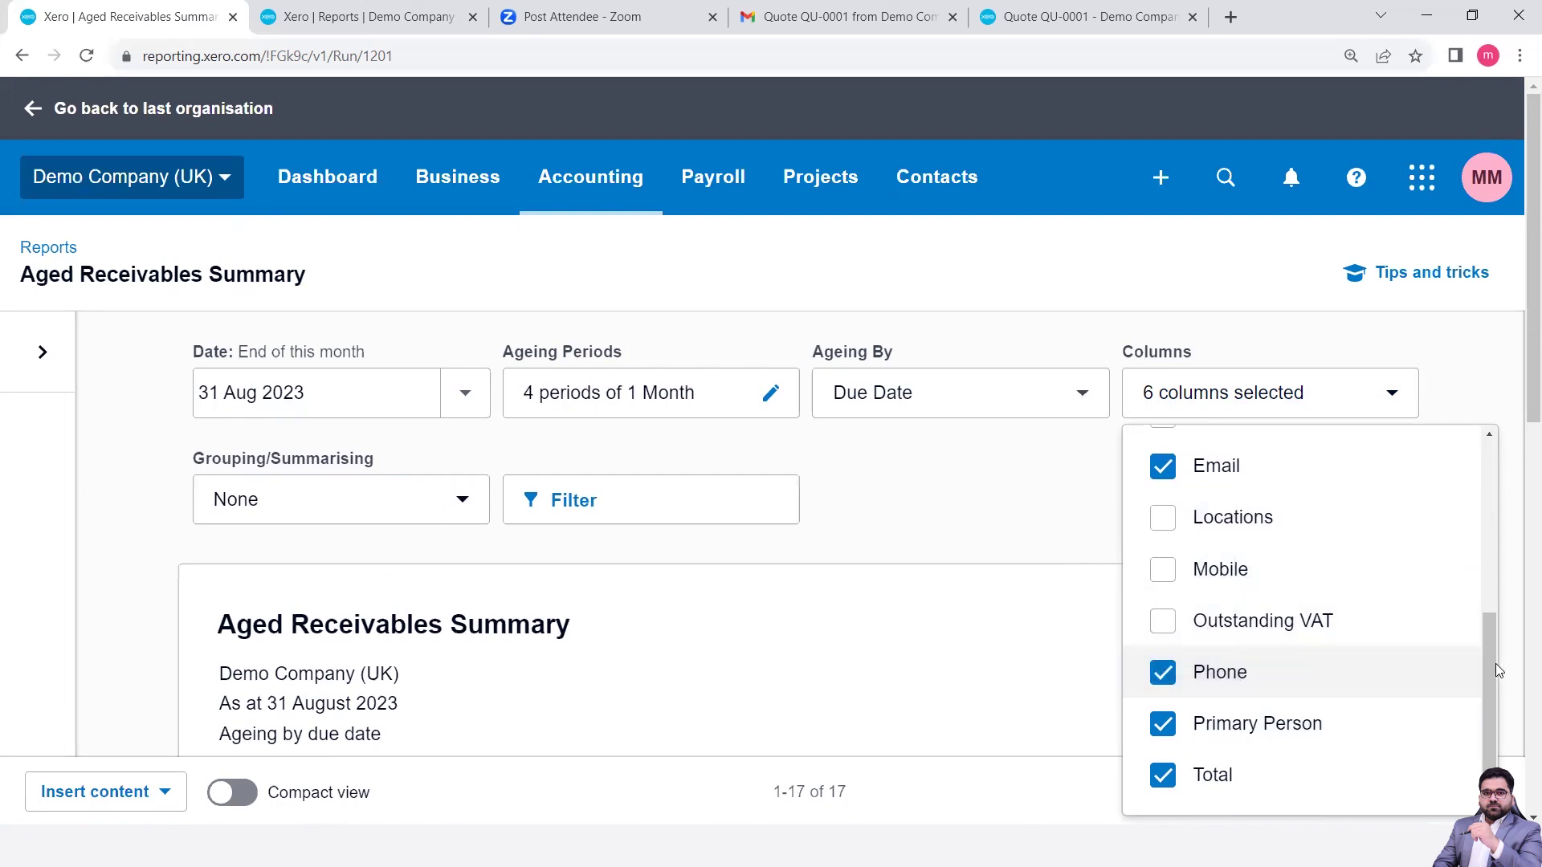
scroll(1480, 642, up, 7)
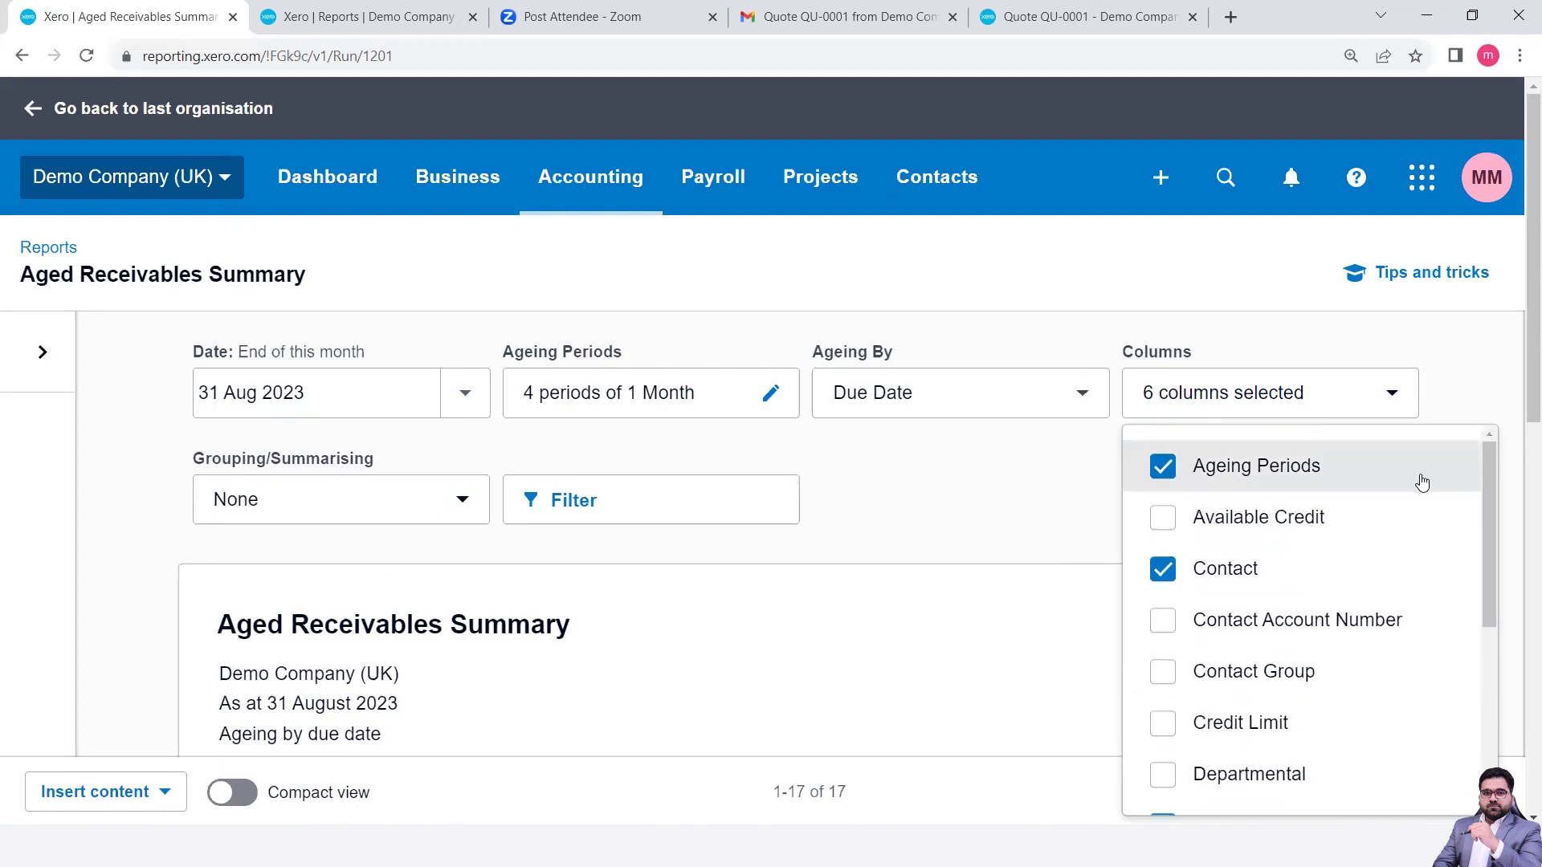
click(966, 538)
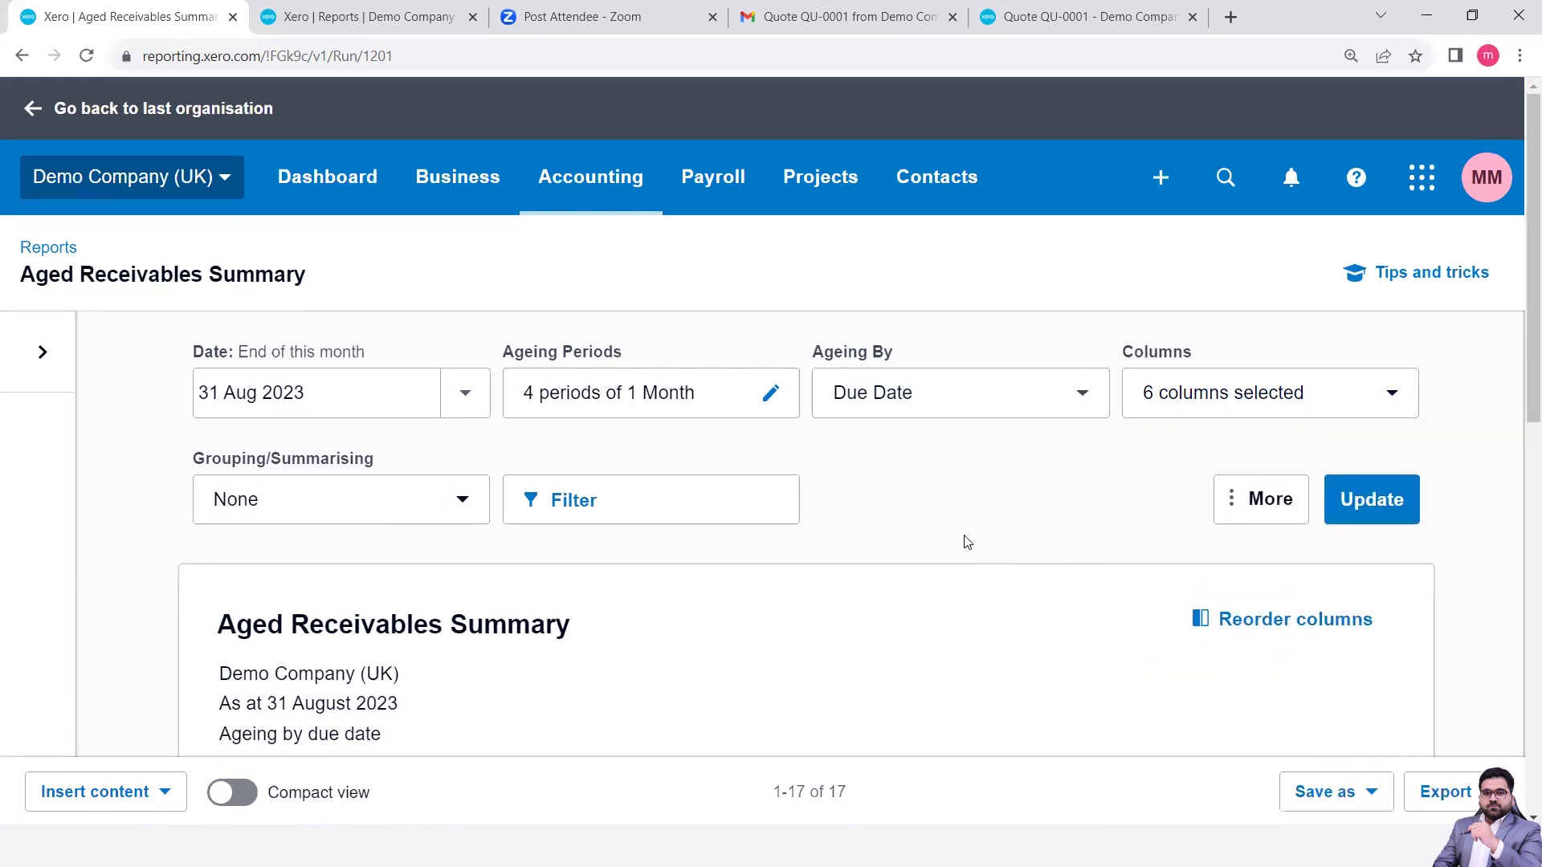
click(1412, 506)
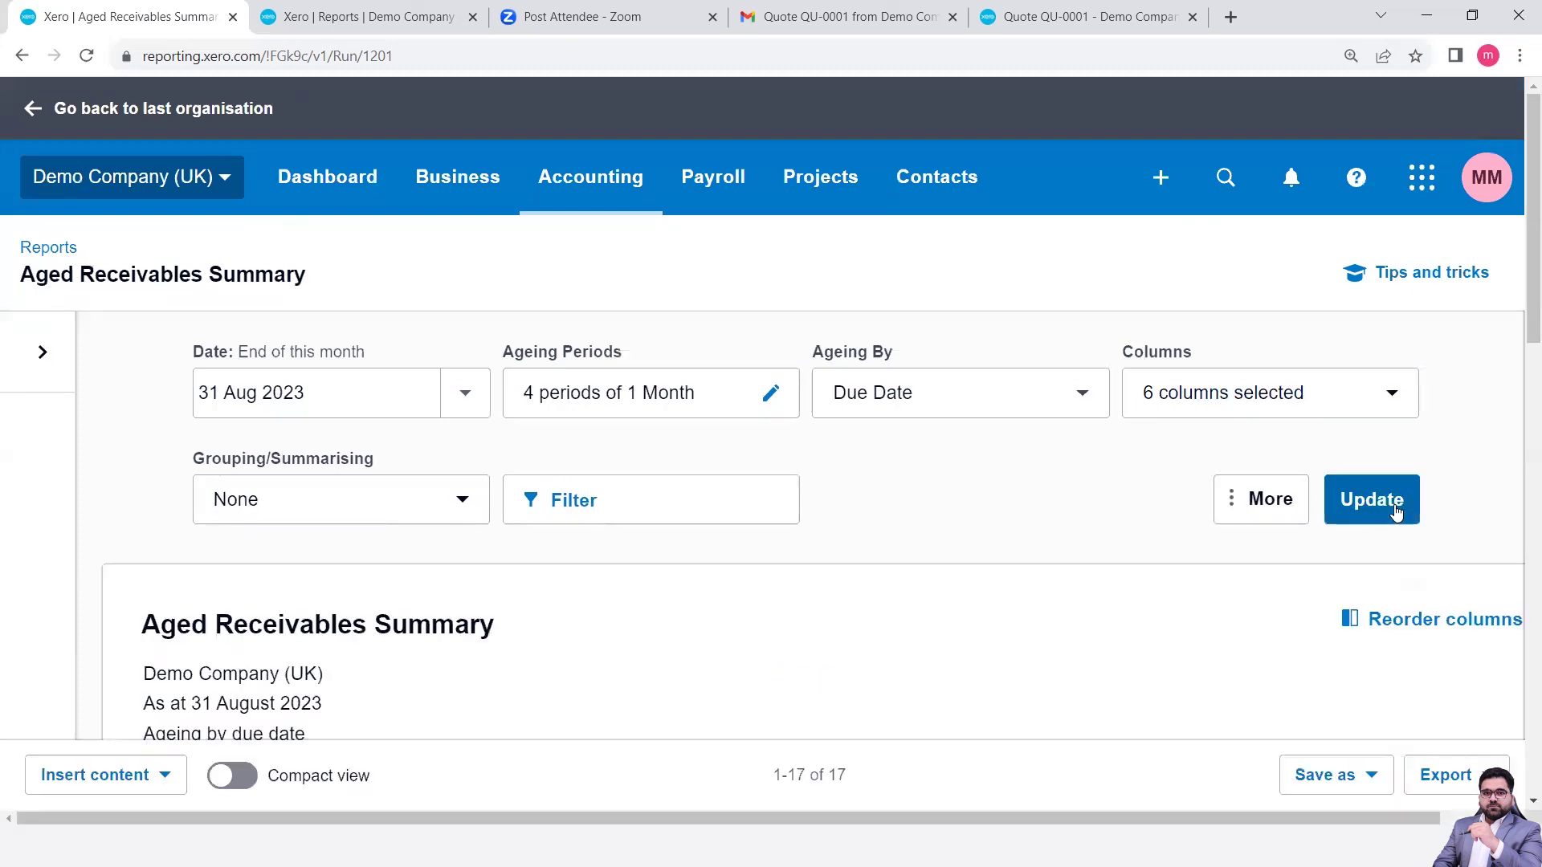
- Scroll the refreshed report down to the Total and Percentage of total rows, checking the phone and email columns
scroll(856, 608, down, 5)
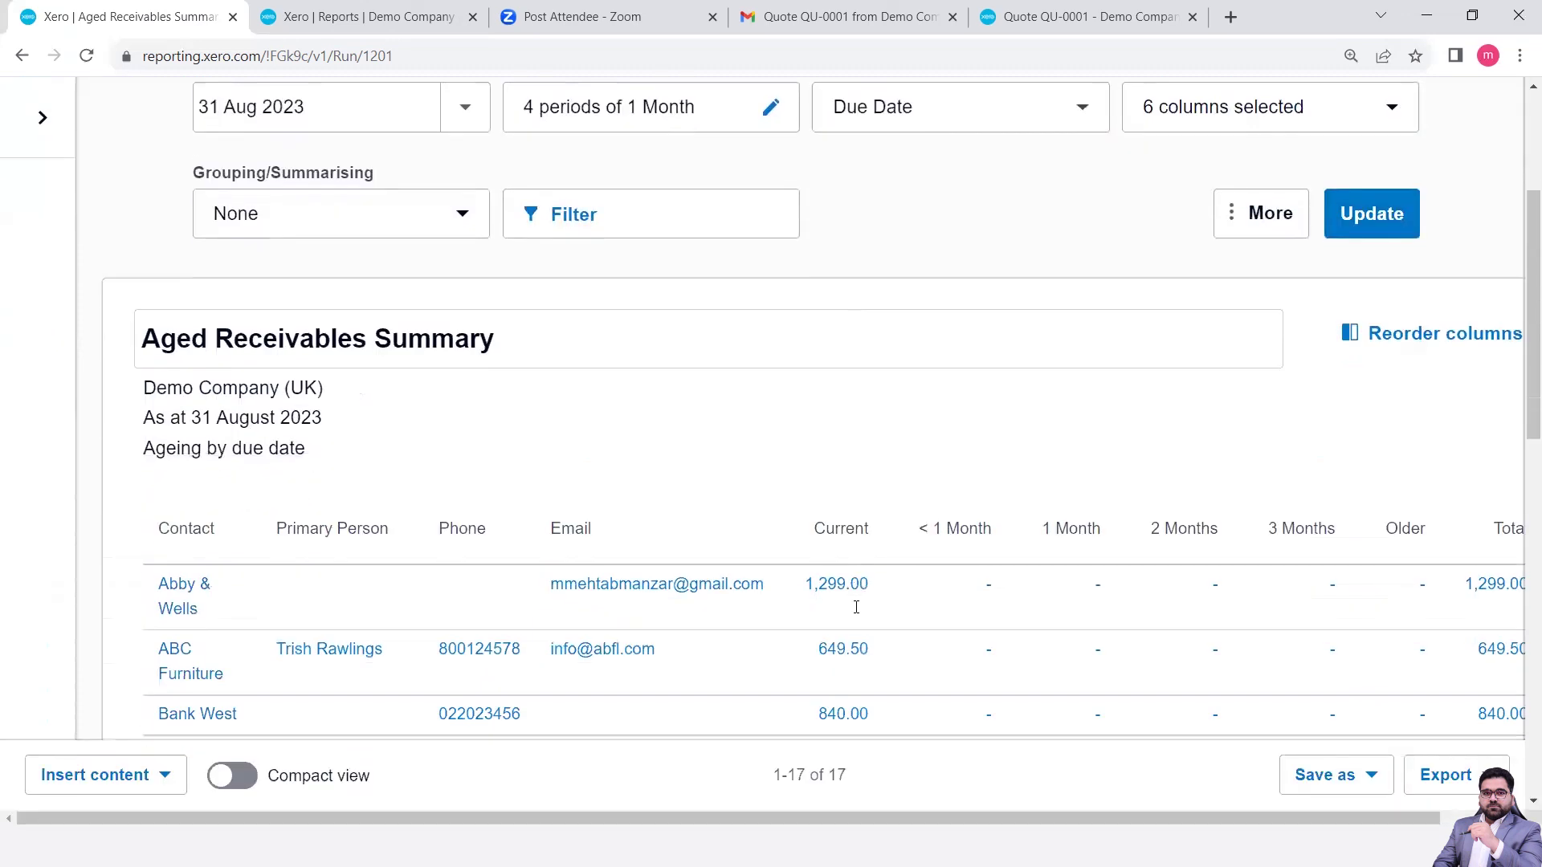
scroll(856, 614, down, 2)
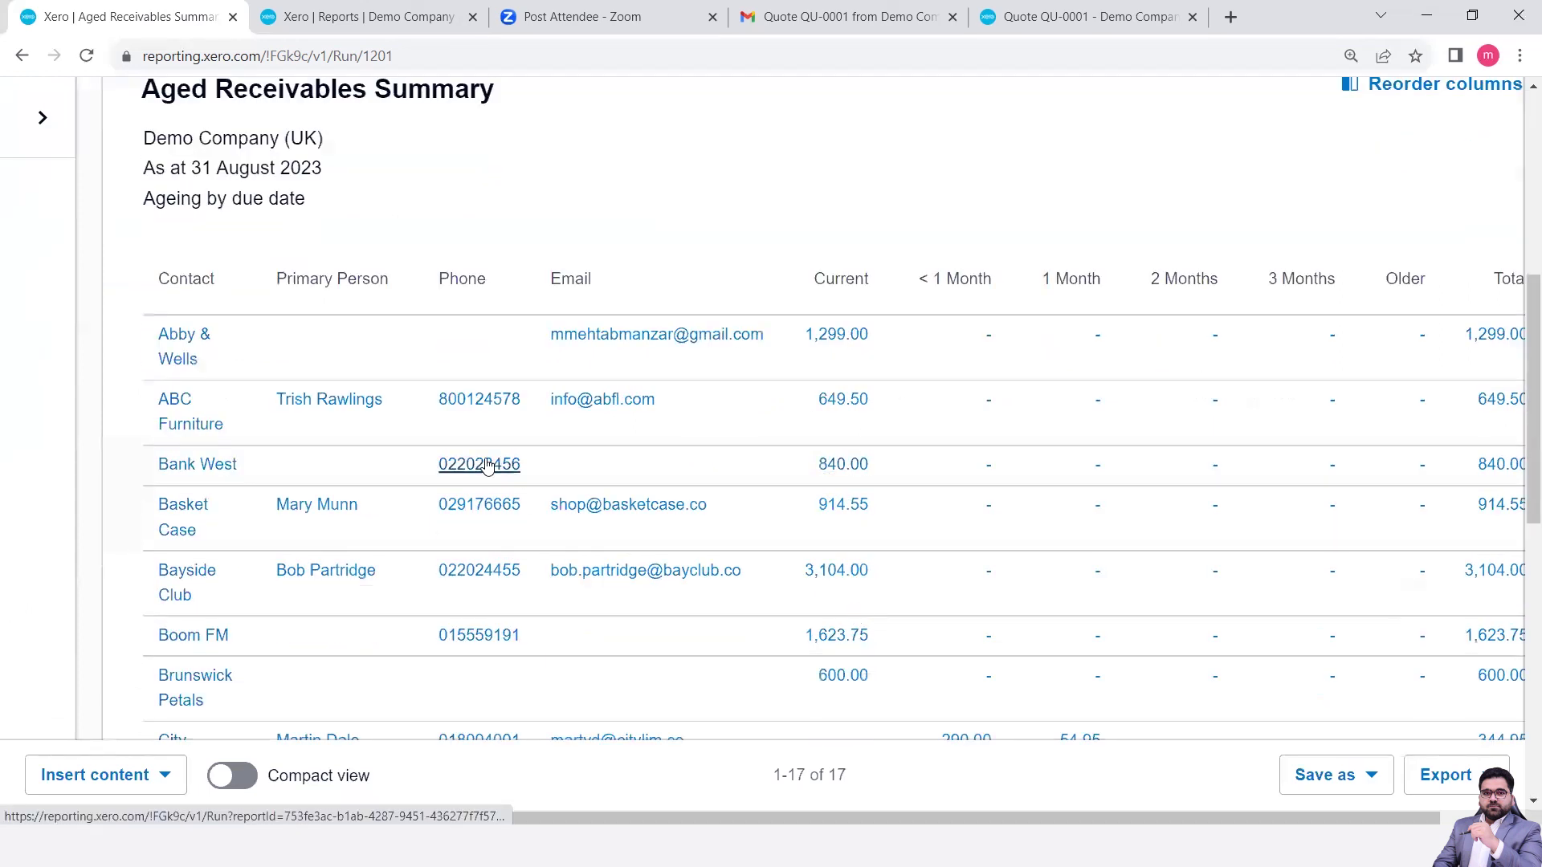
scroll(485, 466, down, 7)
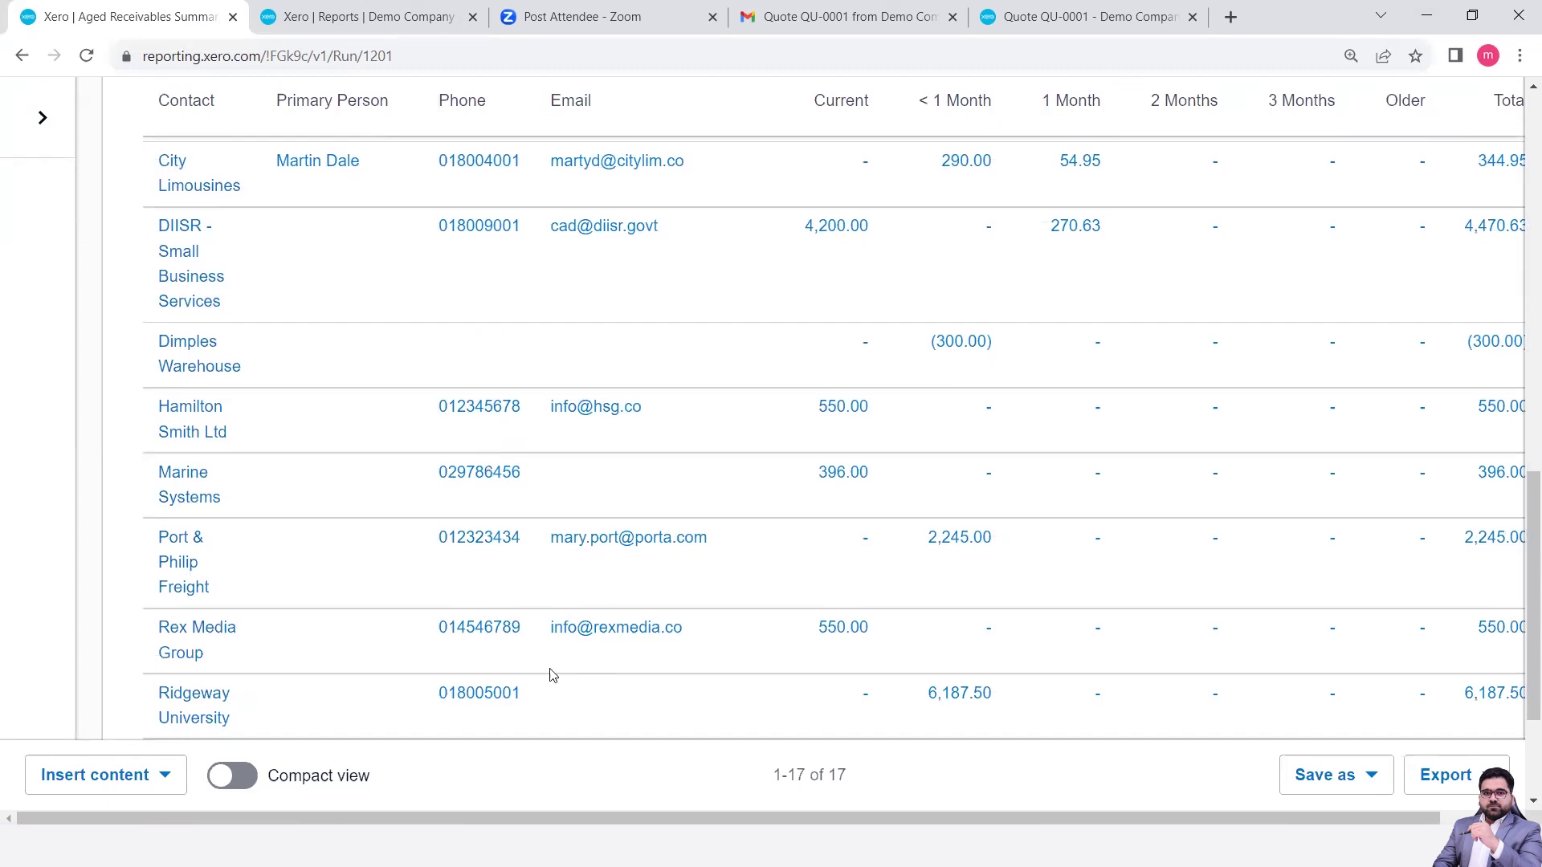
scroll(683, 799, right, 2)
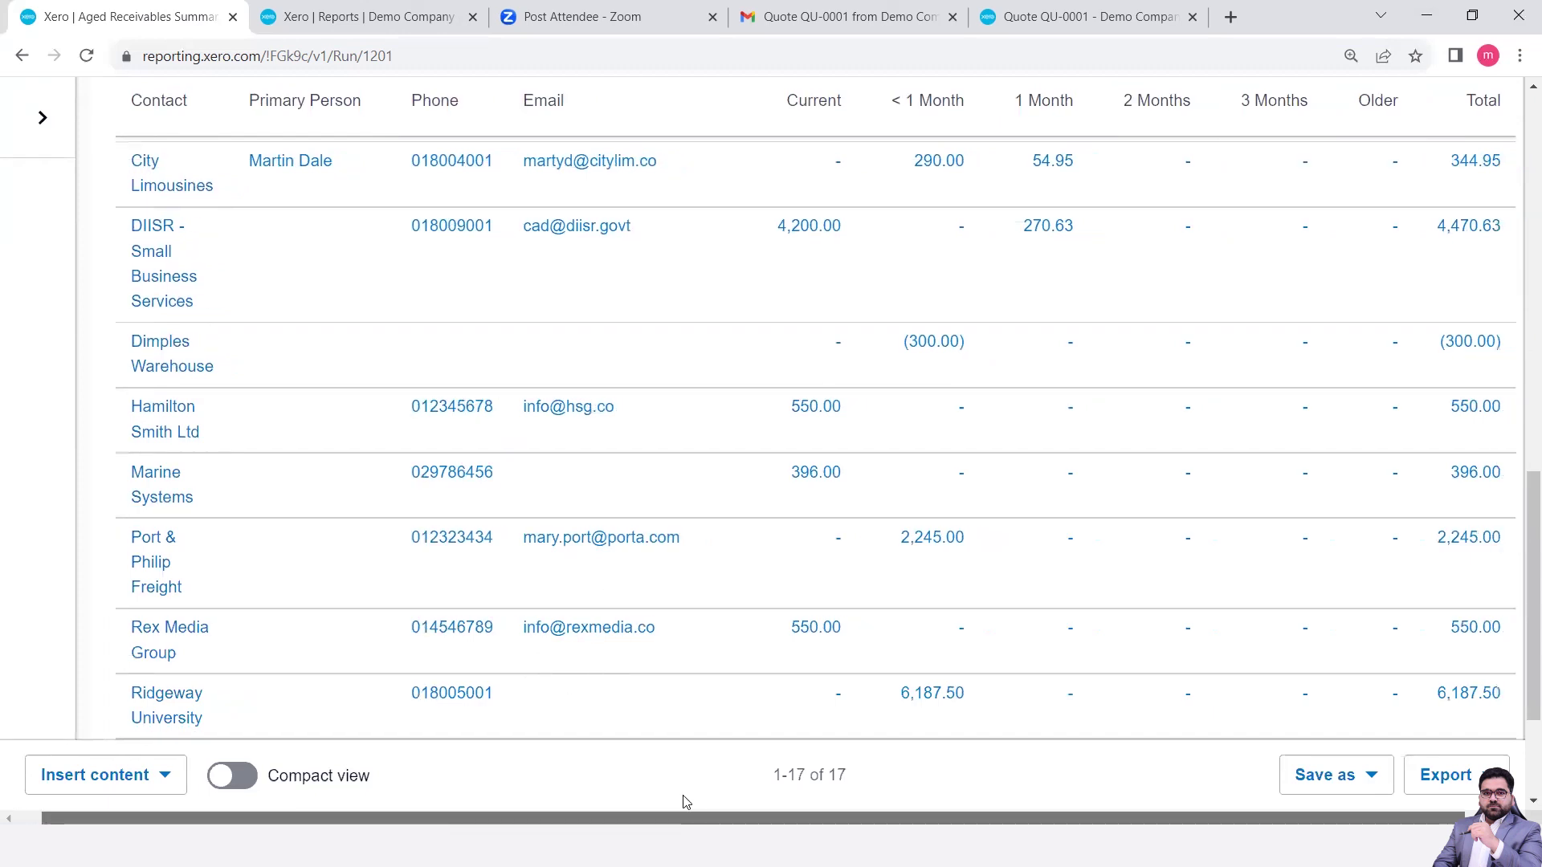
scroll(659, 800, left, 2)
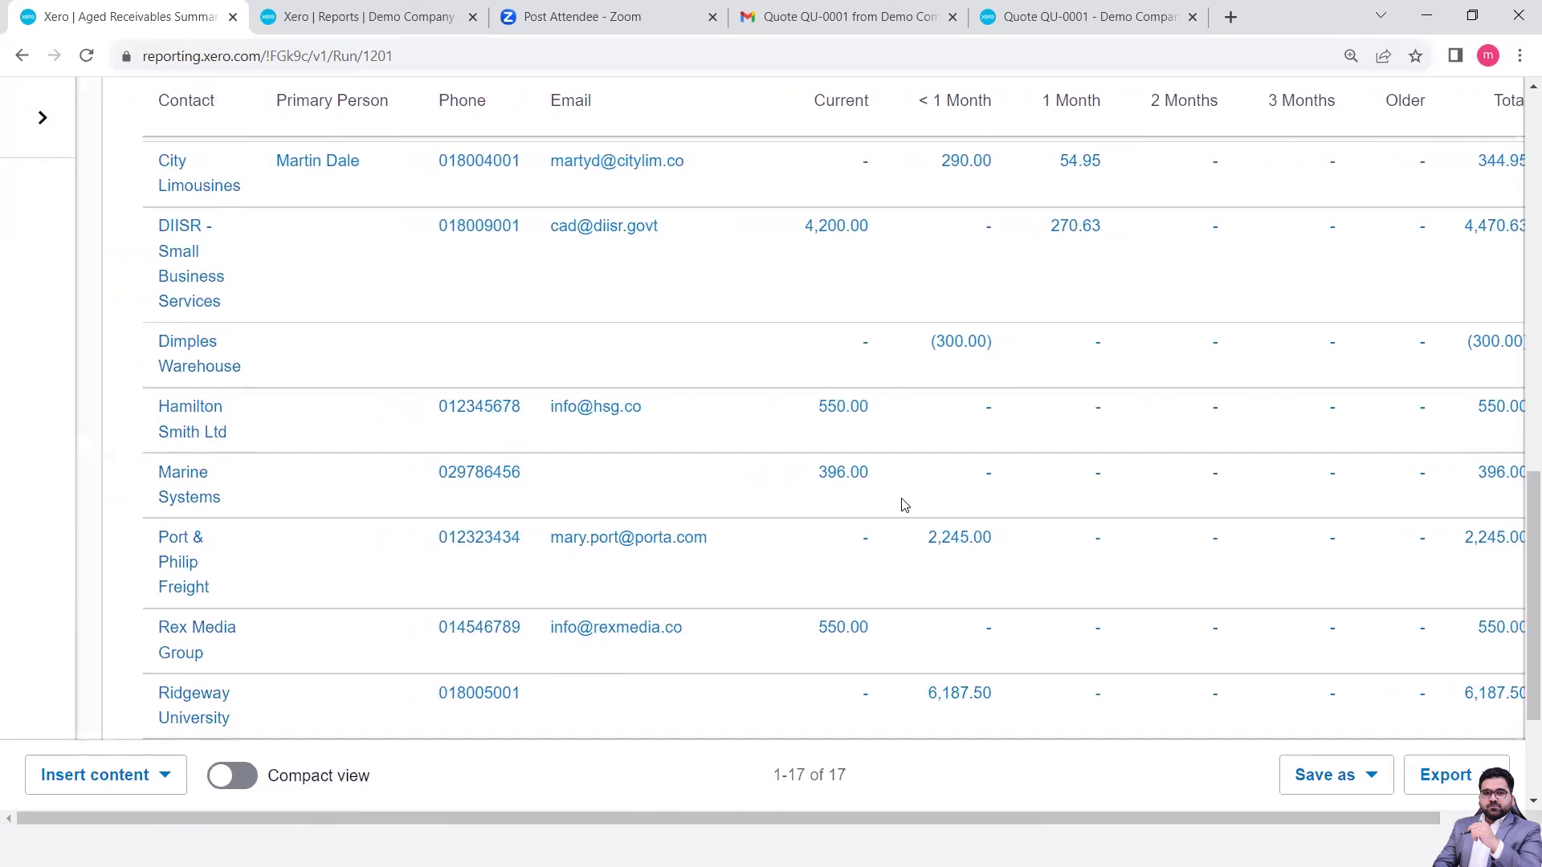
scroll(905, 504, down, 3)
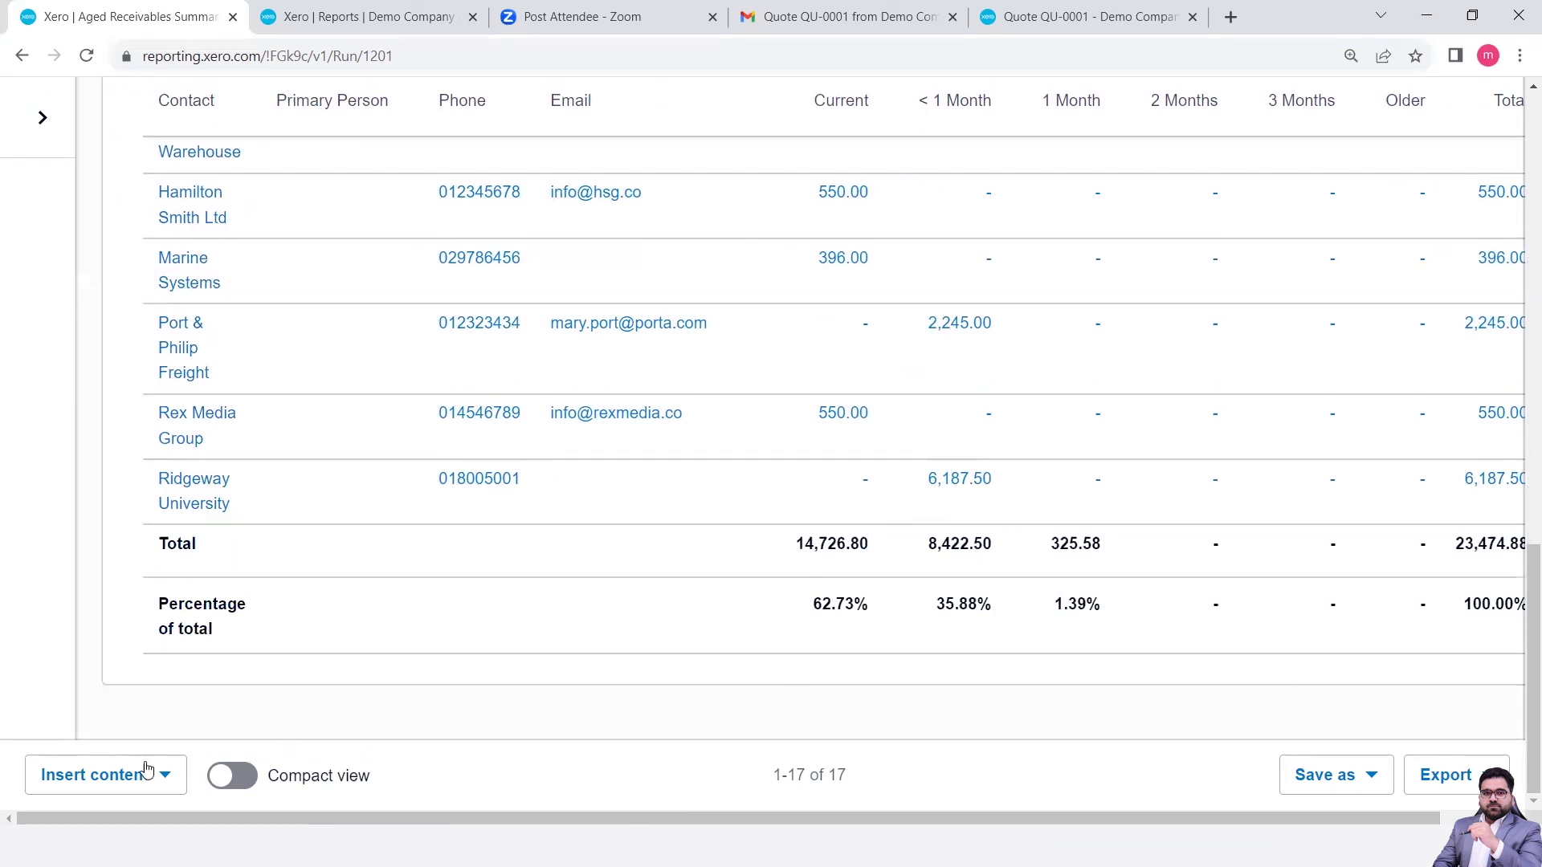
- Export the Aged Receivables Summary to Excel and open the downloaded .xlsx workbook
click(1371, 775)
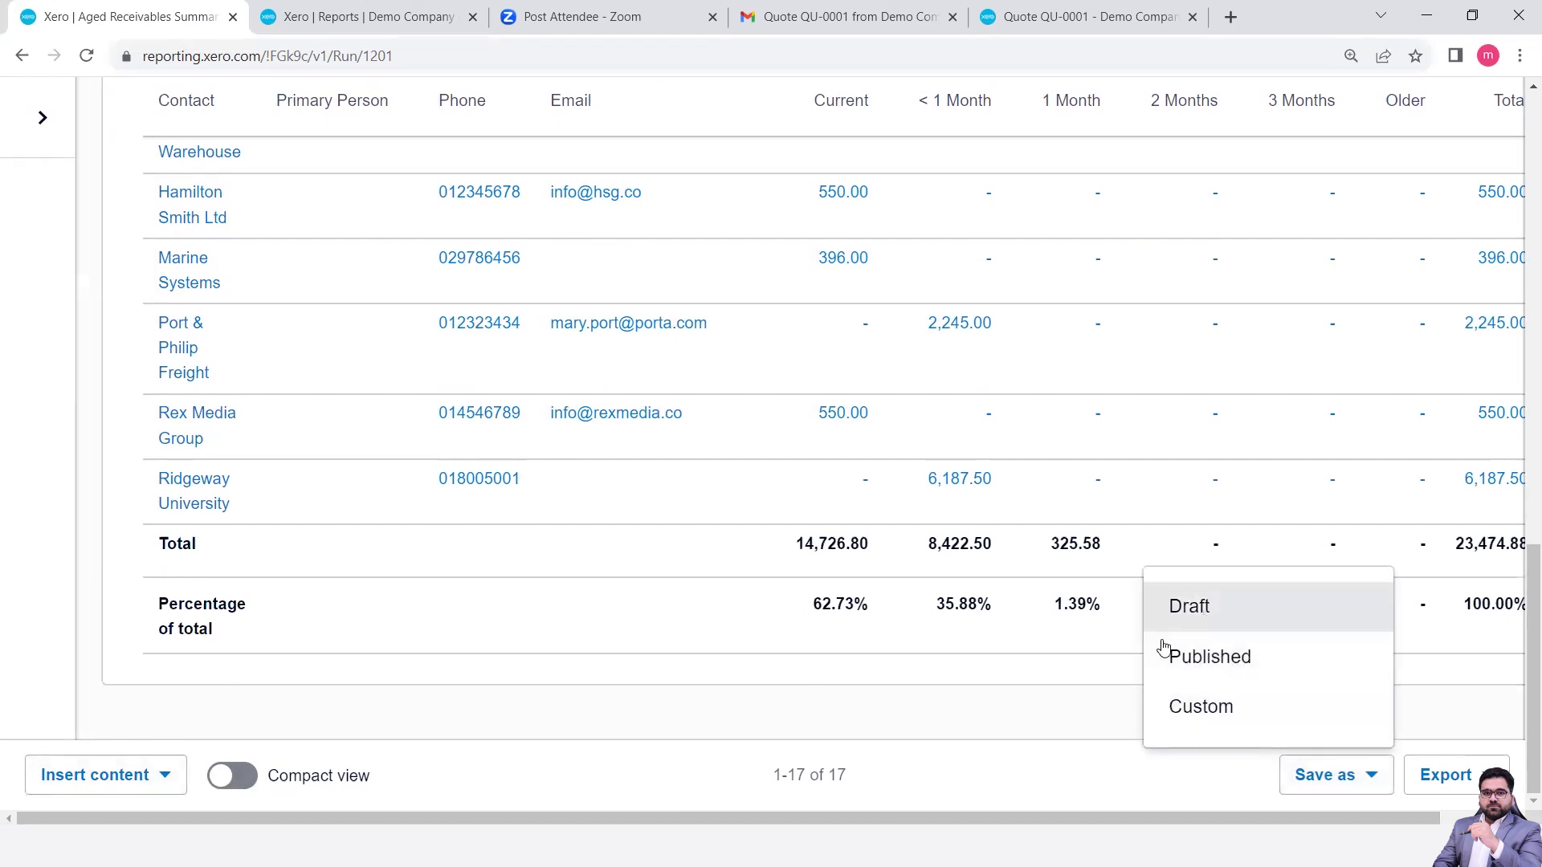
click(1097, 717)
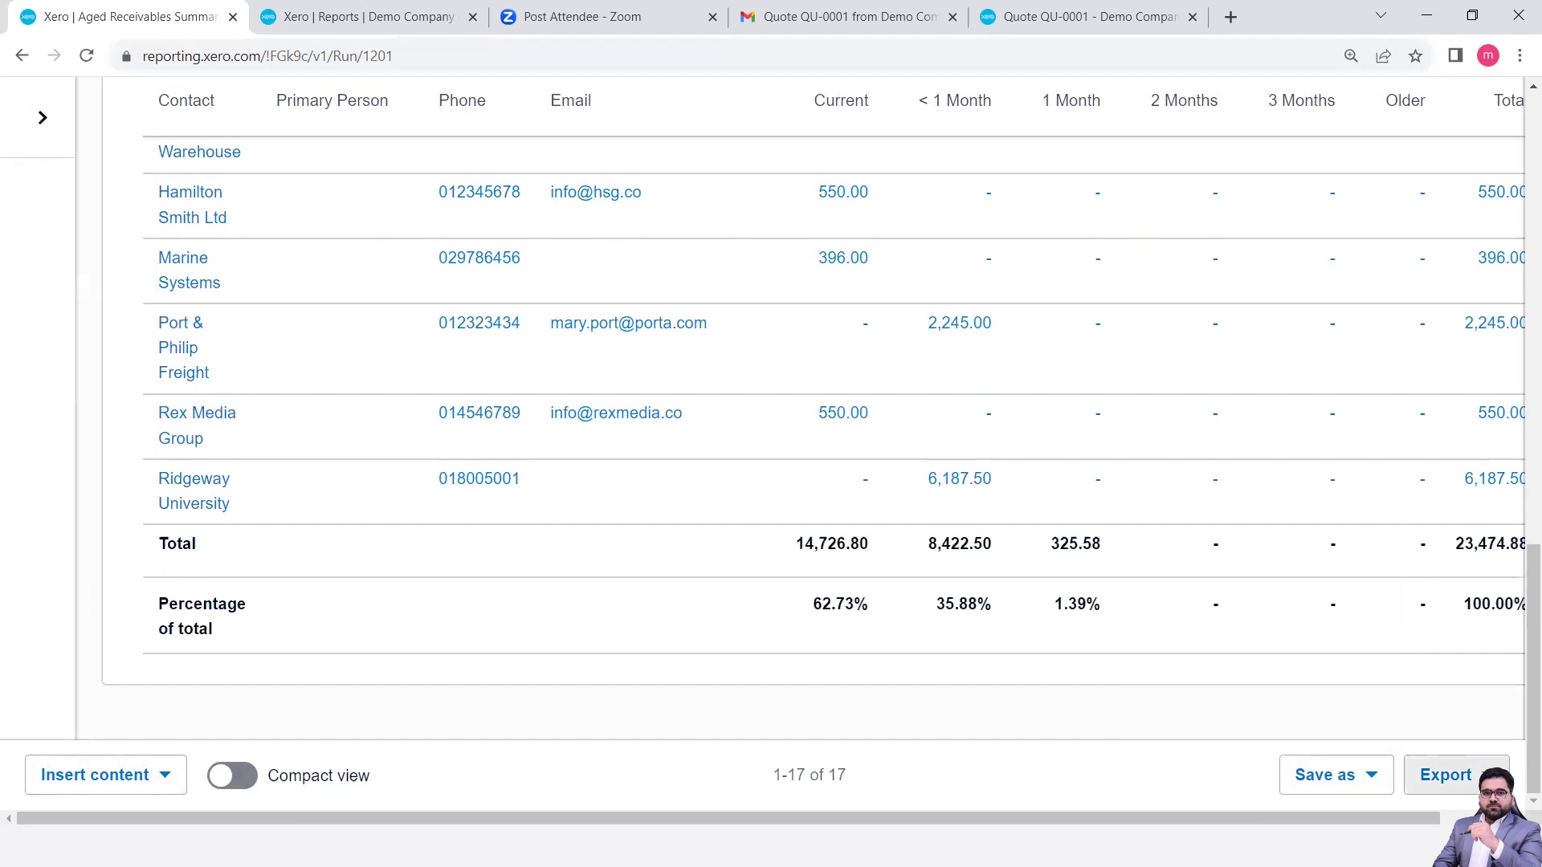
click(1446, 775)
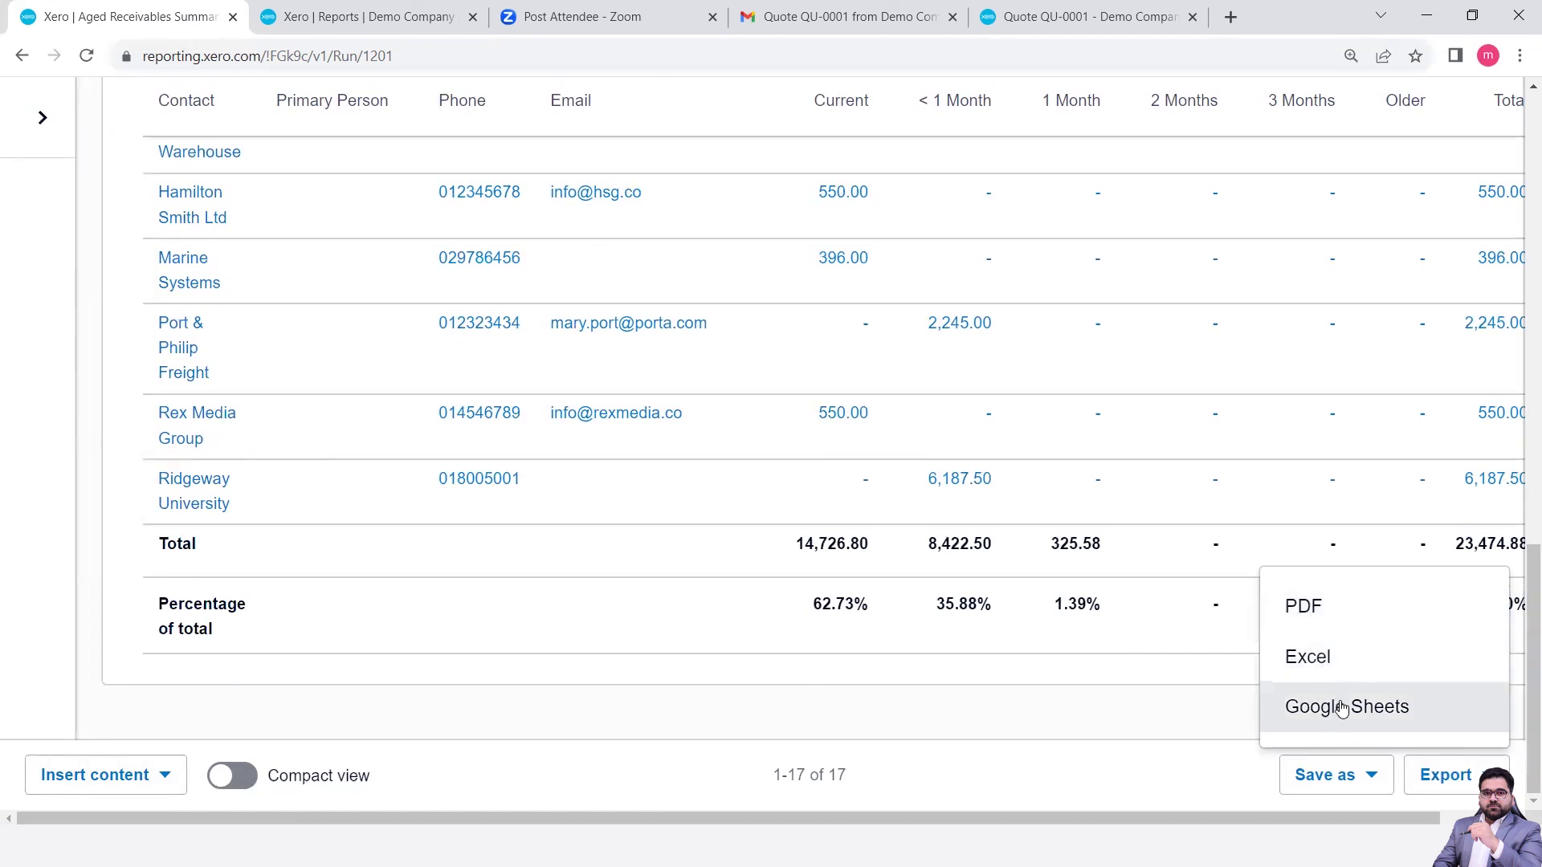
click(1314, 662)
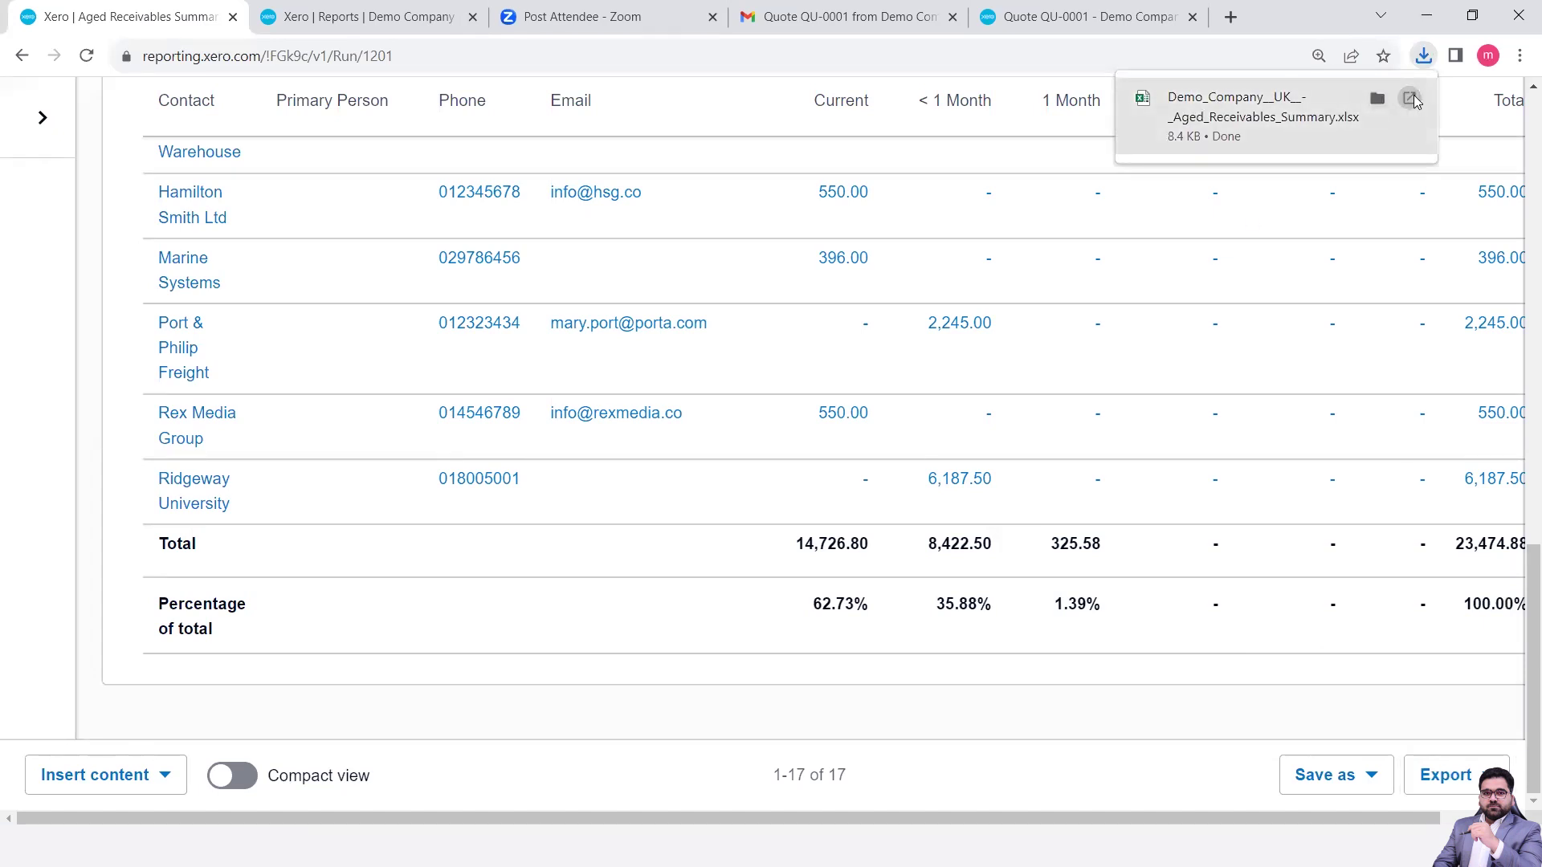
click(1413, 120)
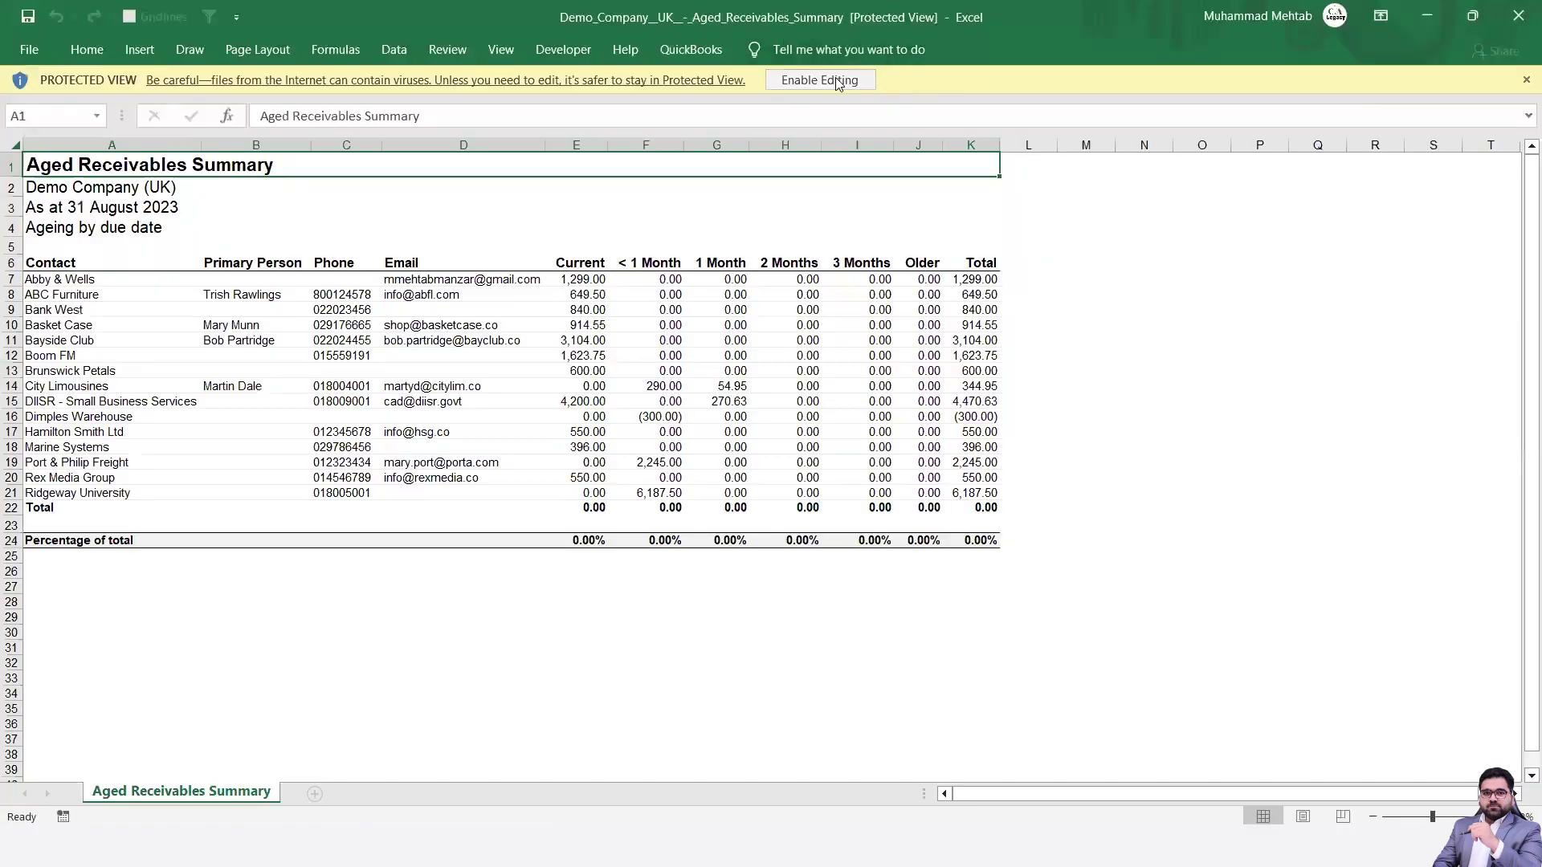
- Enable editing on the exported workbook and select the Contact-to-Total header row A6:K6
click(837, 81)
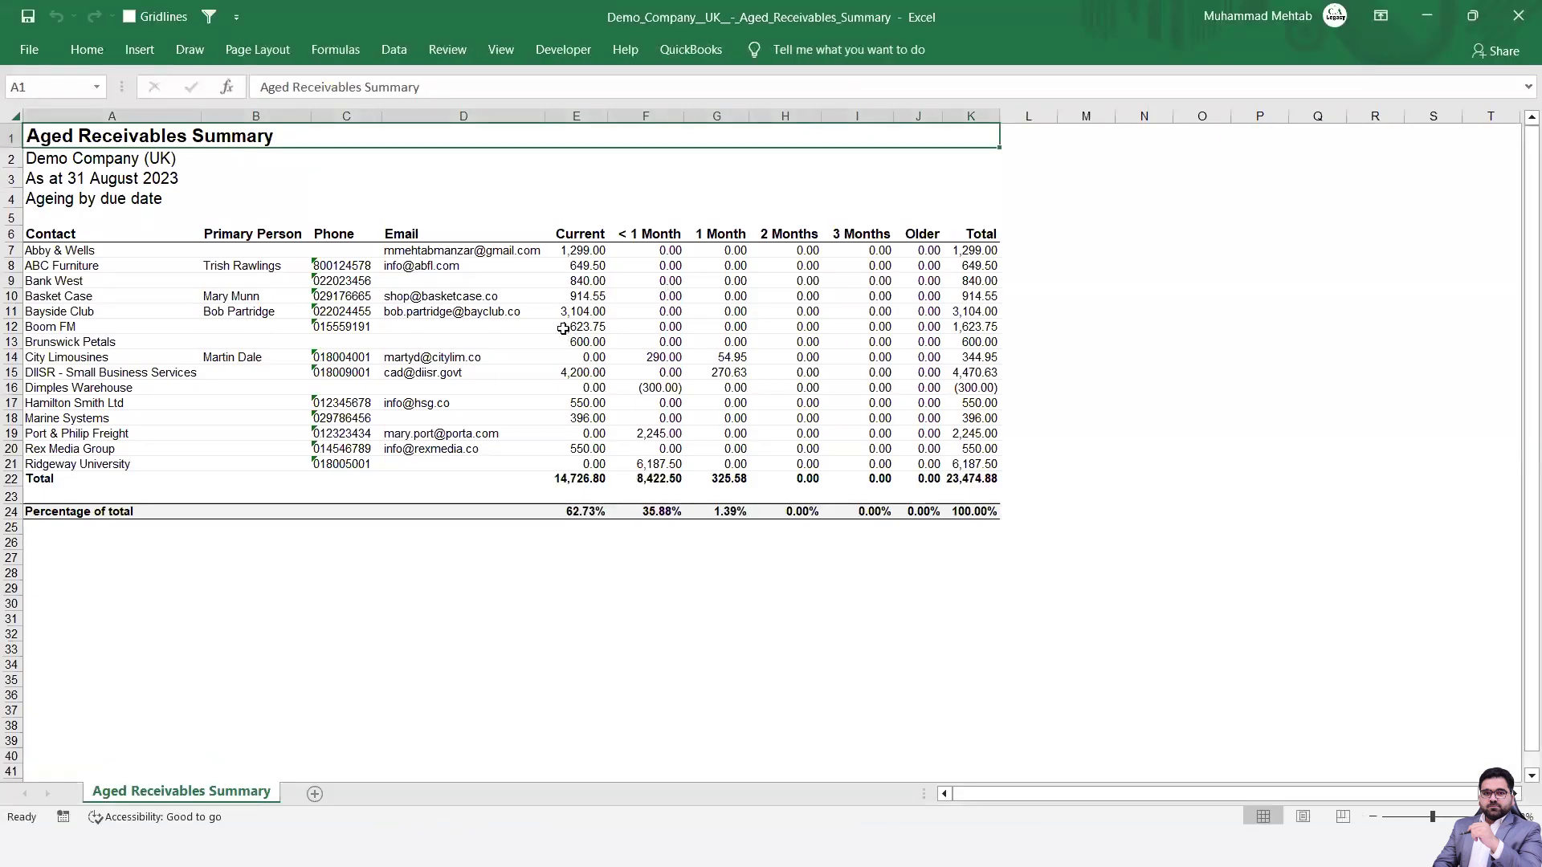
scroll(563, 328, up, 1)
scroll(563, 328, up, 1)
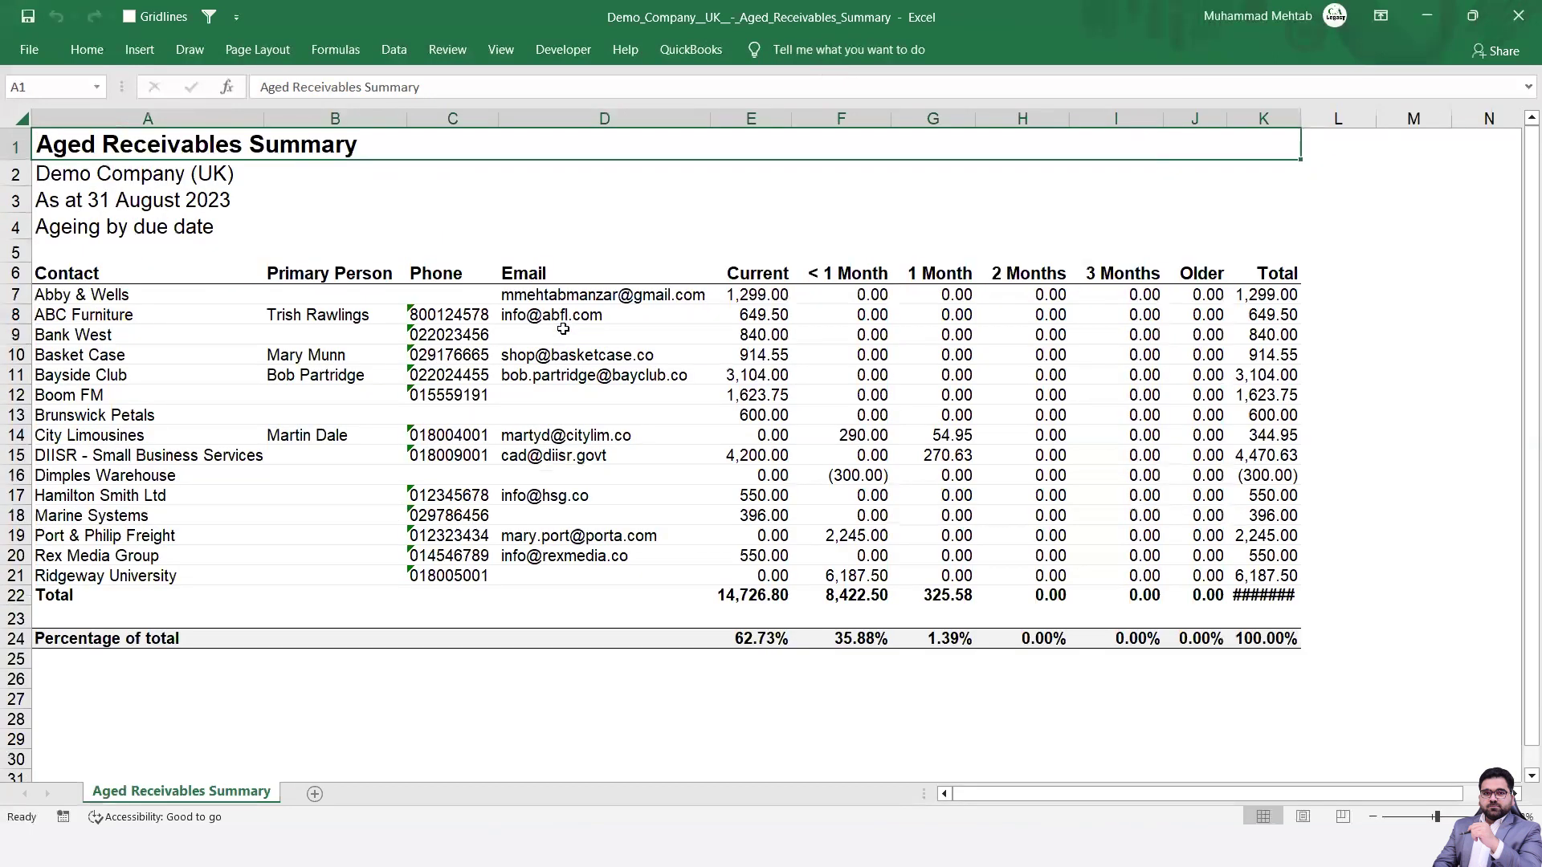
scroll(563, 328, up, 1)
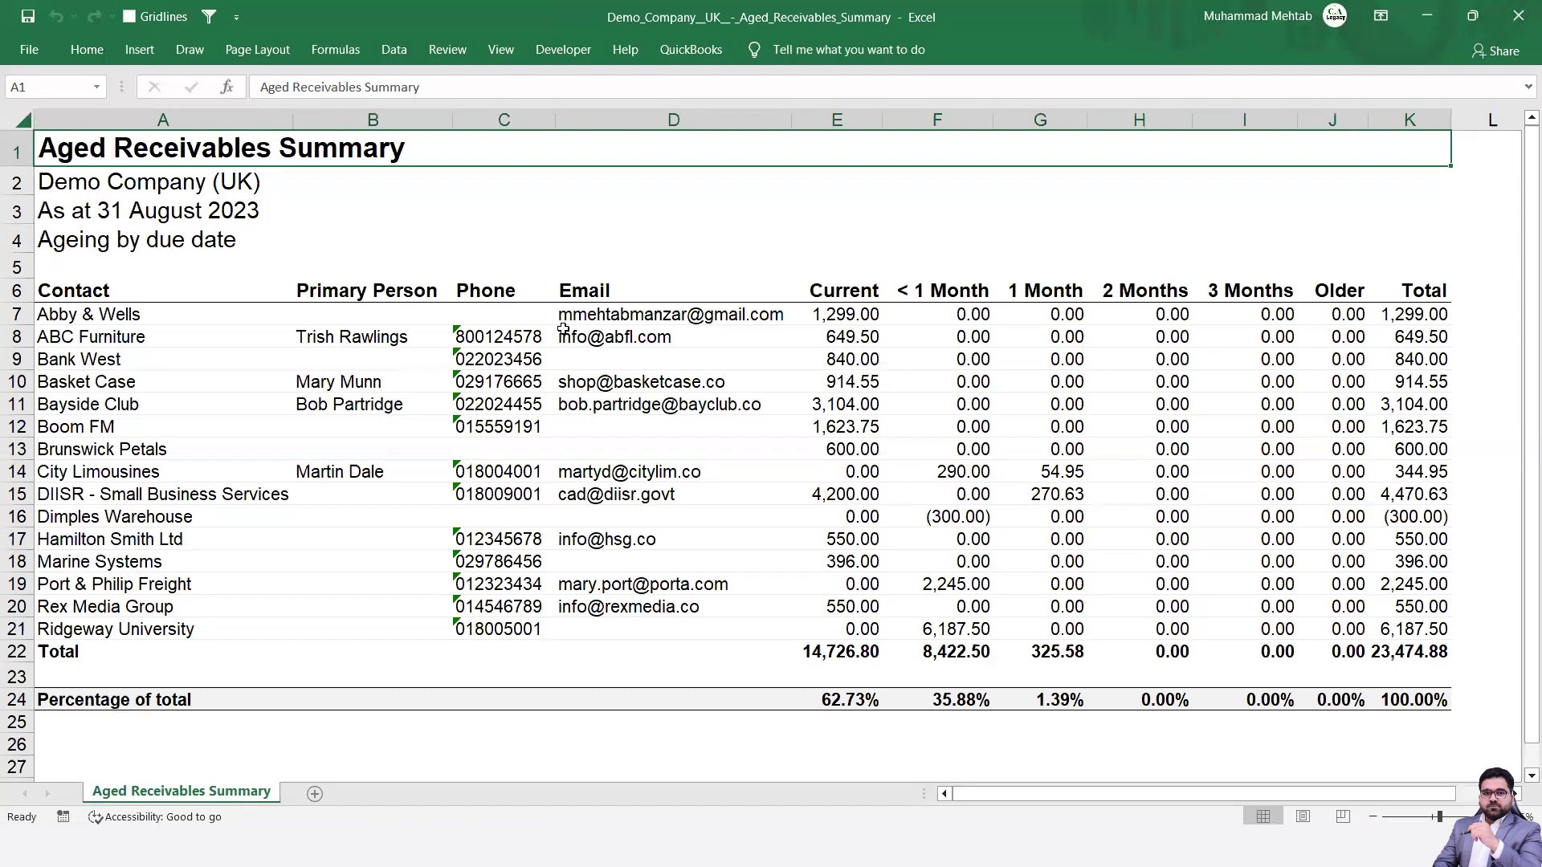
click(82, 299)
key(shift+Right)
key(shift+Right)
key(shift+Right)
key(shift+Right)
key(shift+Right)
key(shift+Right)
key(shift+Right)
key(shift+Right)
key(shift+Right)
key(shift+Right)
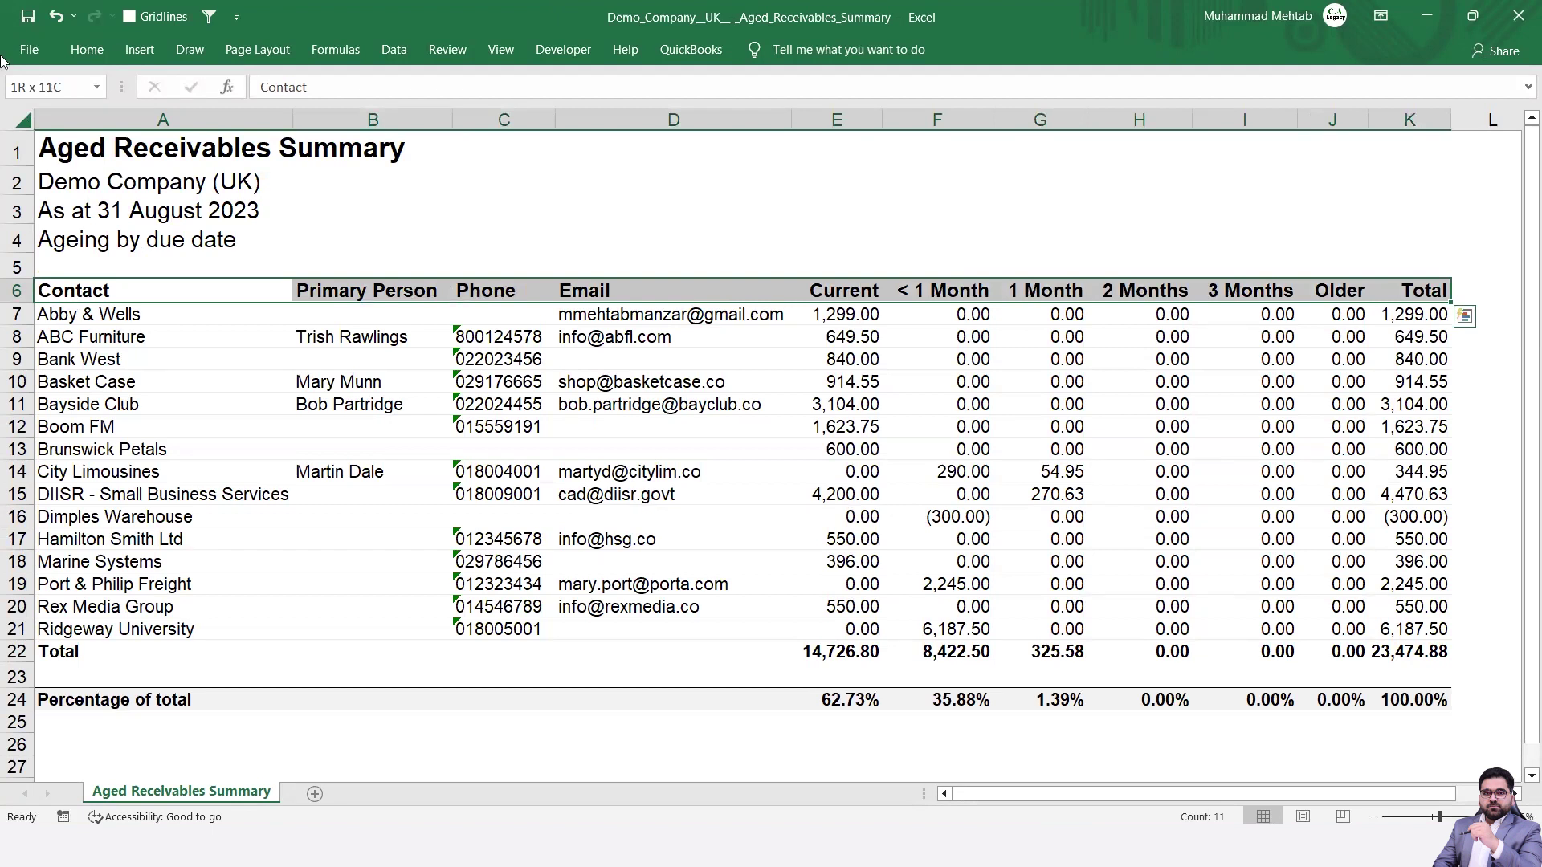
- Turn on filtering and filter the 1 Month column to exclude 0.00 balances
click(393, 49)
click(634, 104)
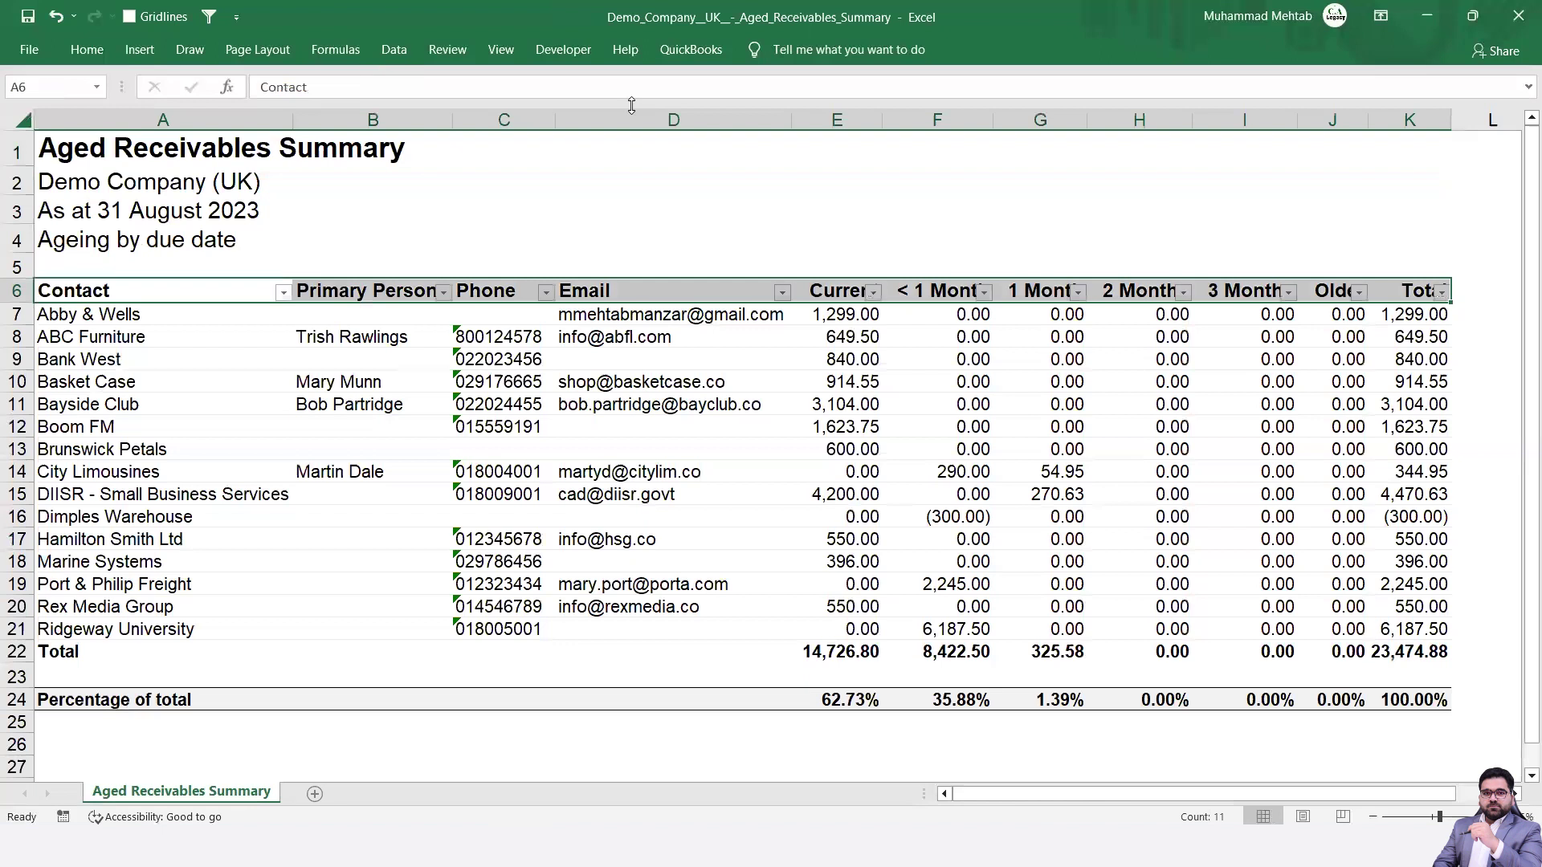
click(855, 432)
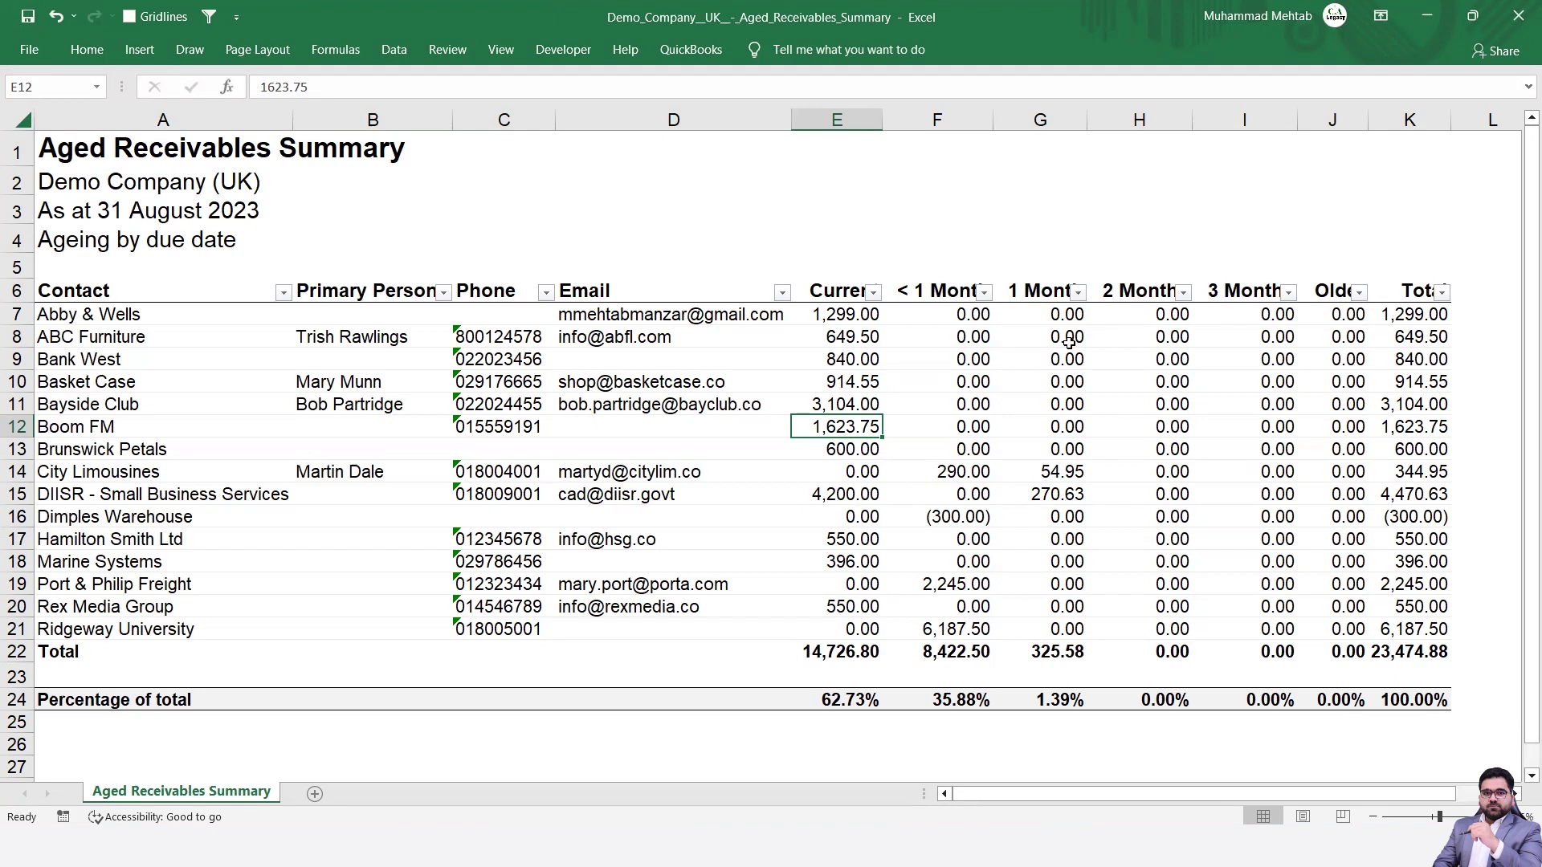
click(1077, 293)
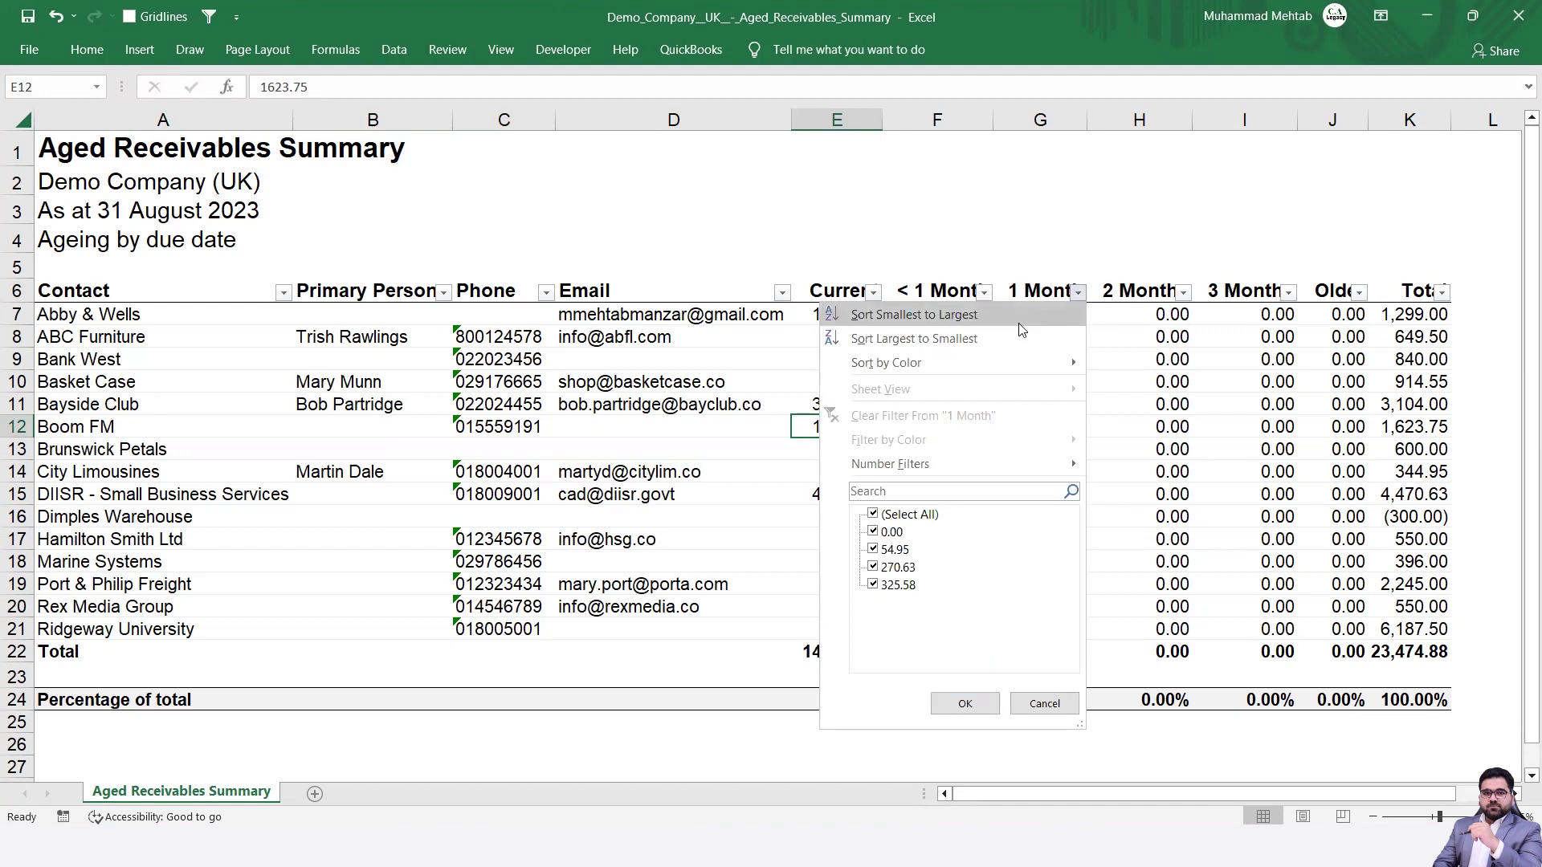
click(875, 518)
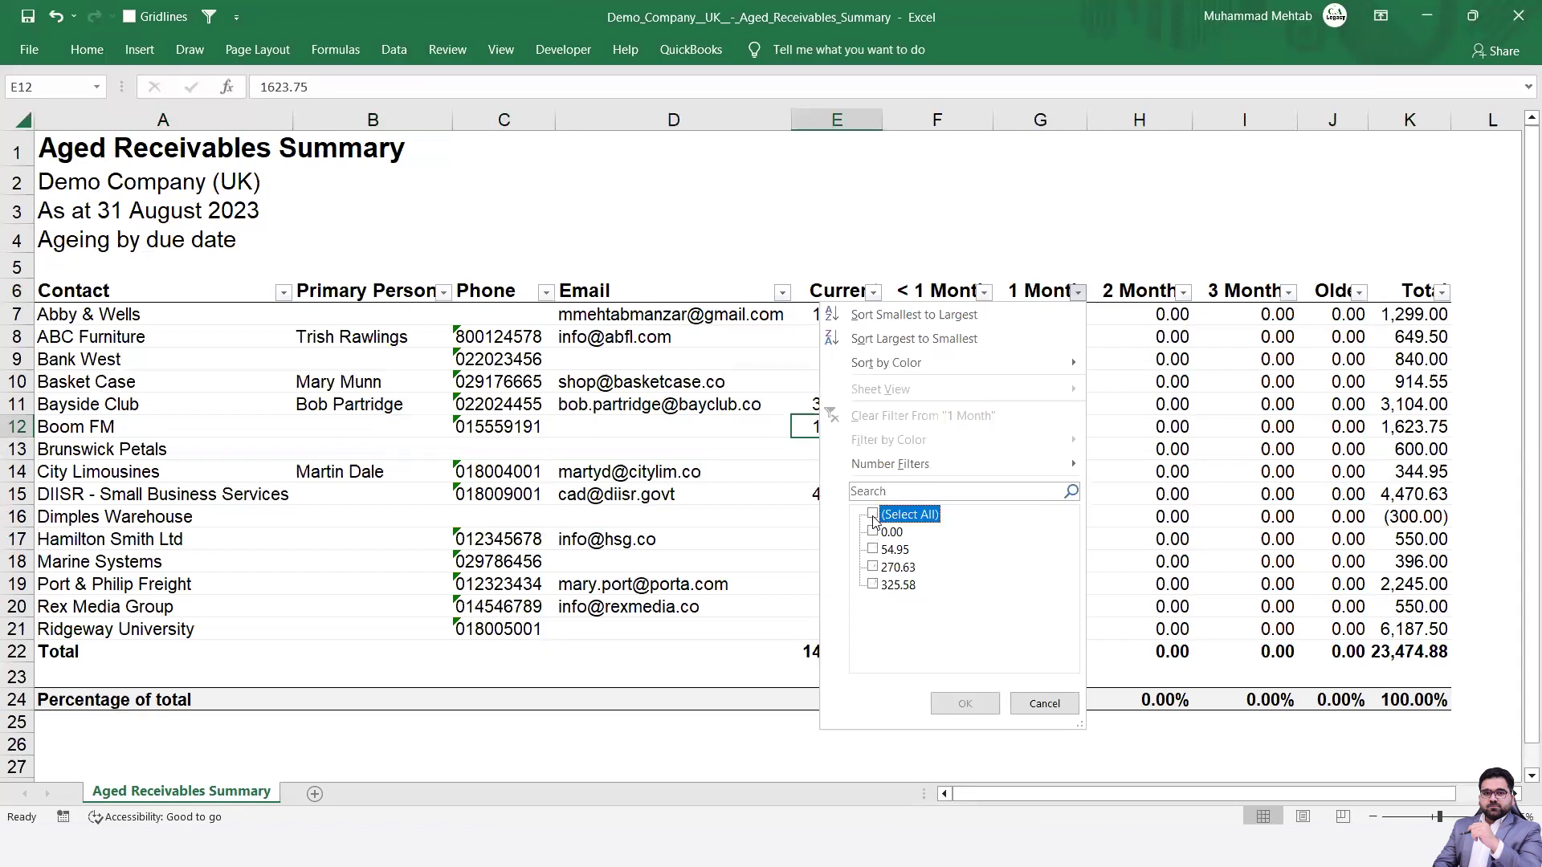
click(874, 516)
click(874, 532)
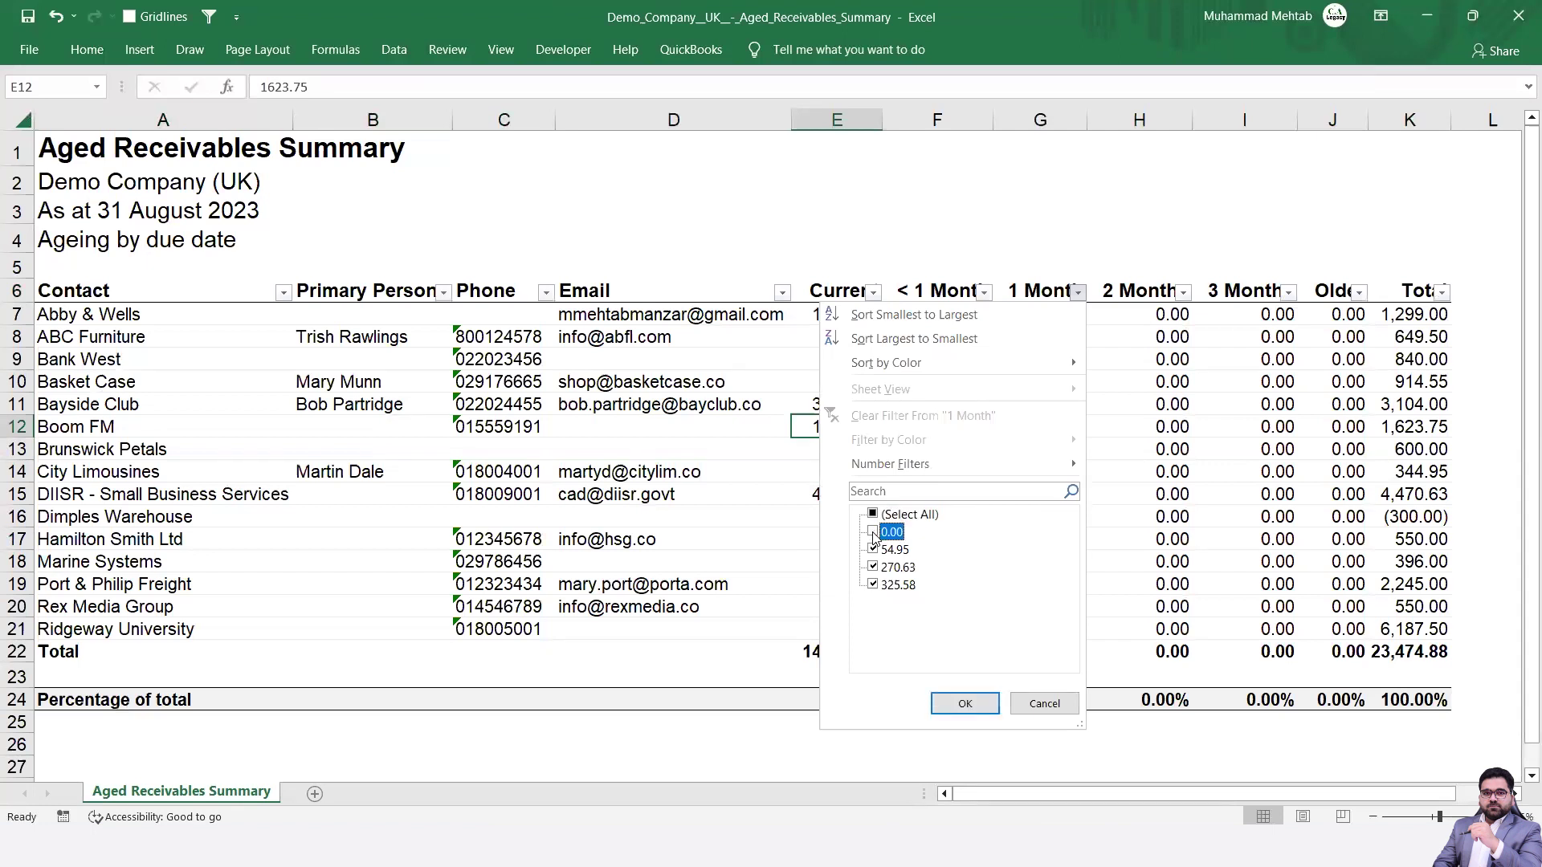
click(965, 704)
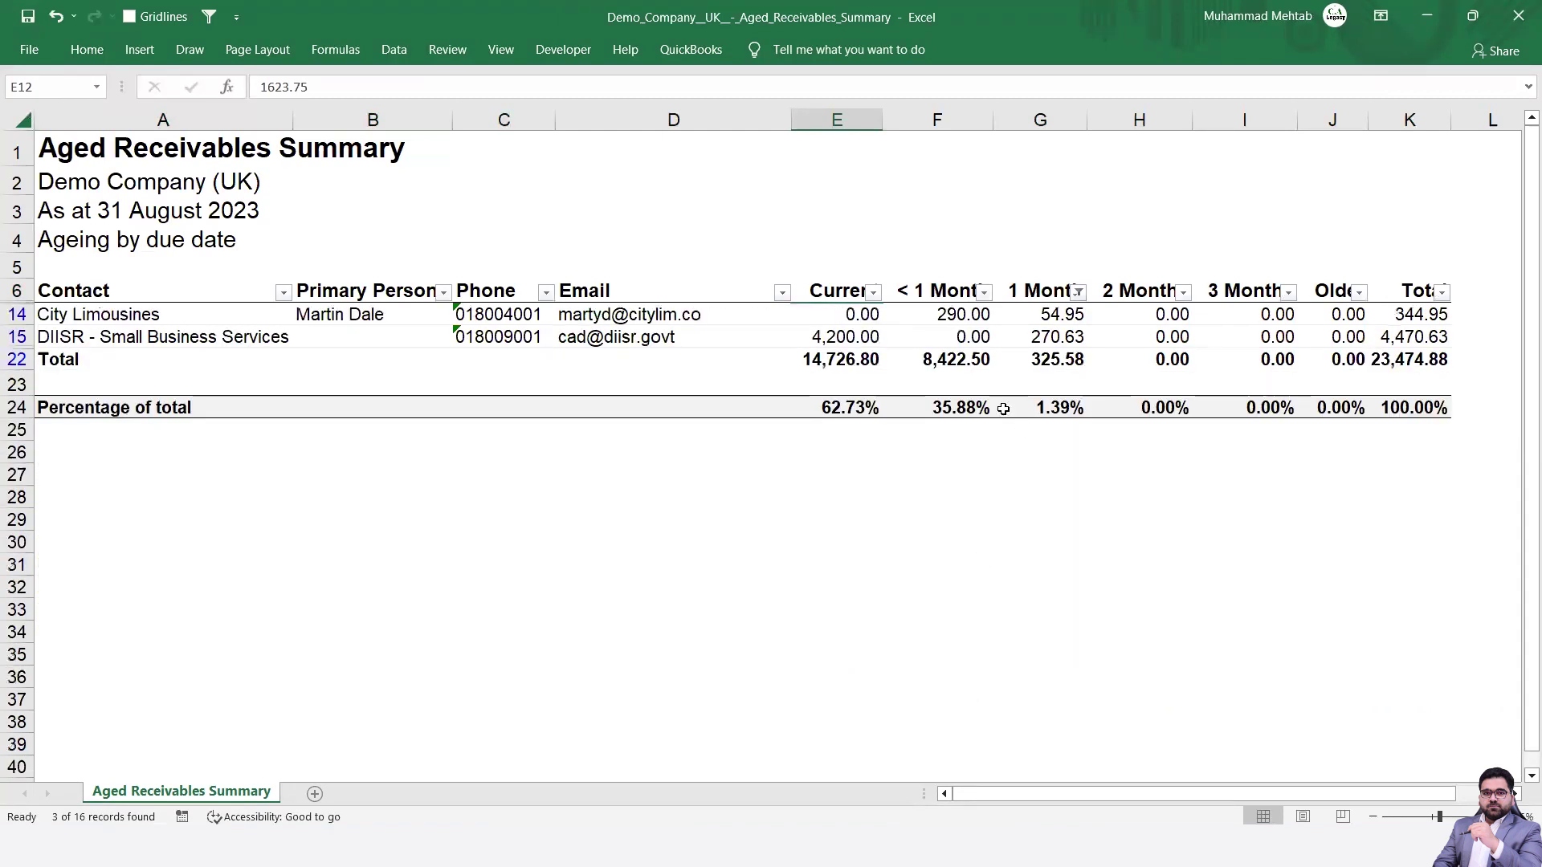
- Check the City Limousines and DIISR phone and email cells, then return to Xero
click(840, 330)
key(Left)
key(Up)
key(Up)
key(Down)
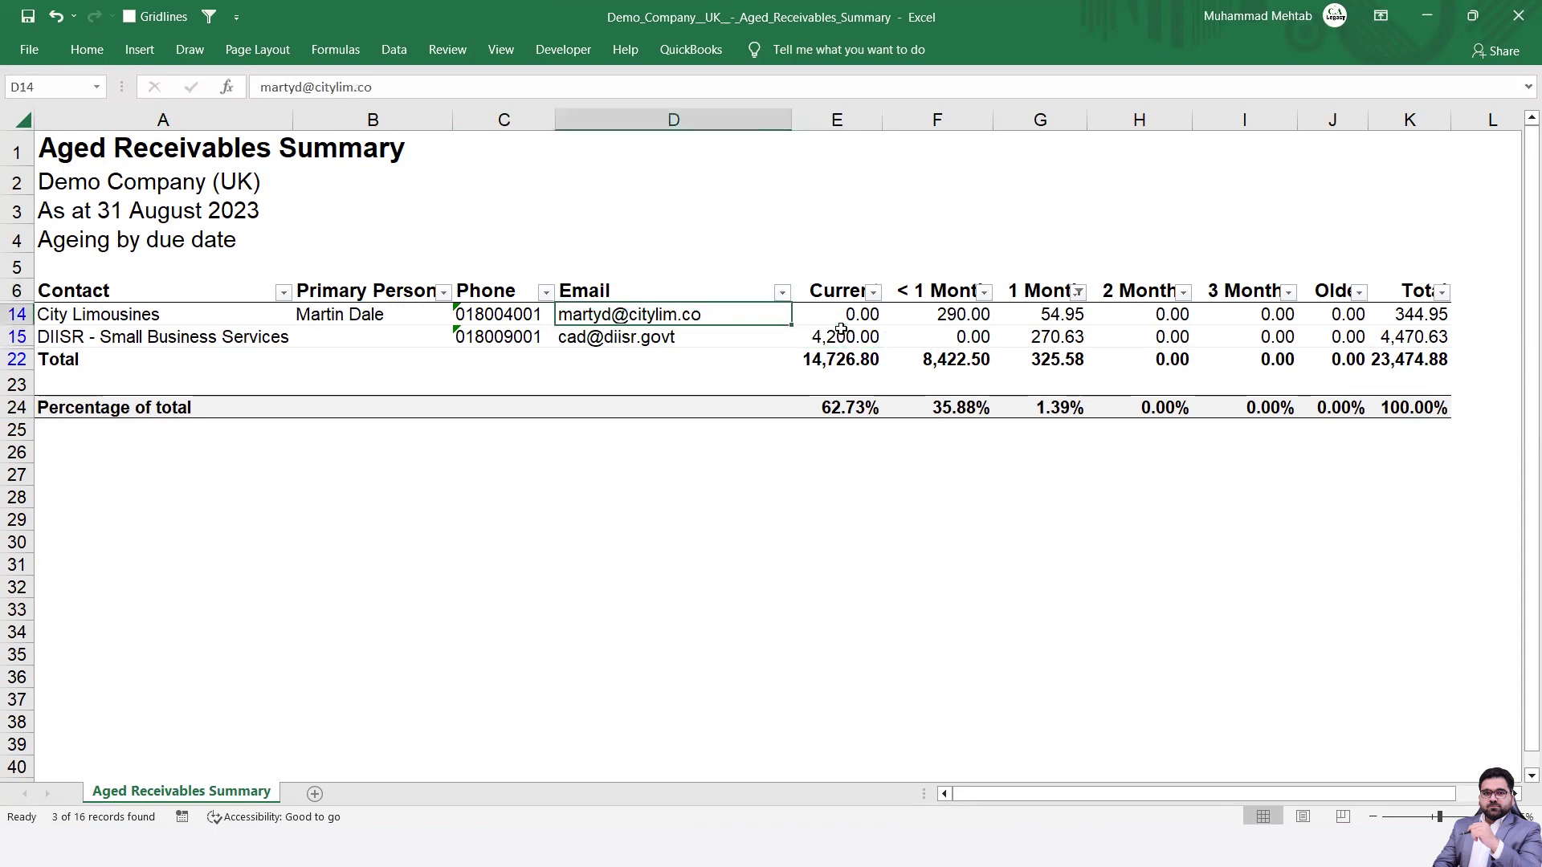
key(Left)
key(Down)
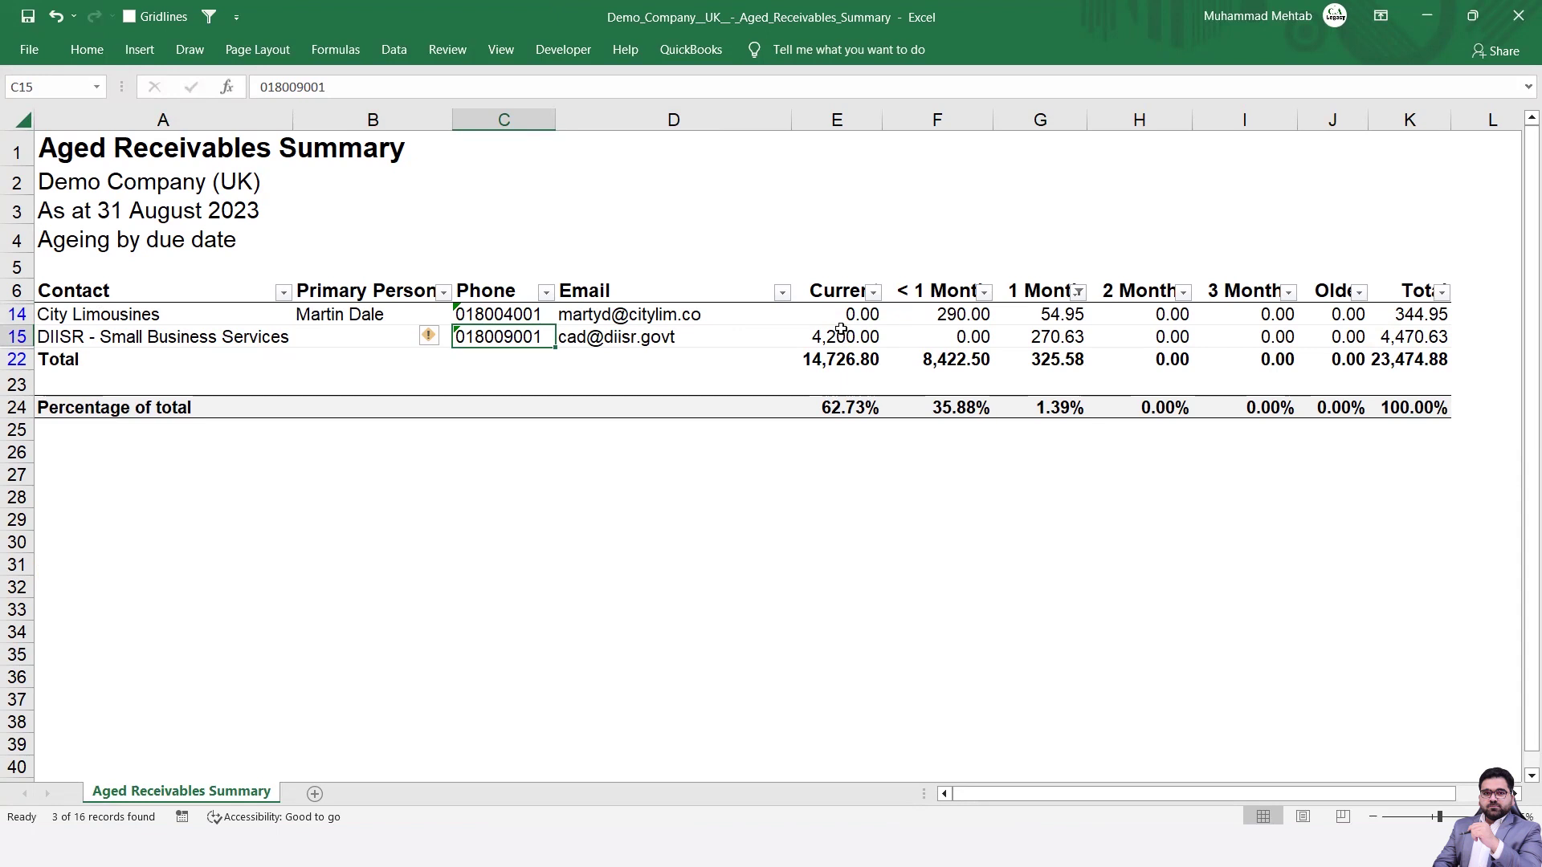
key(alt+Tab)
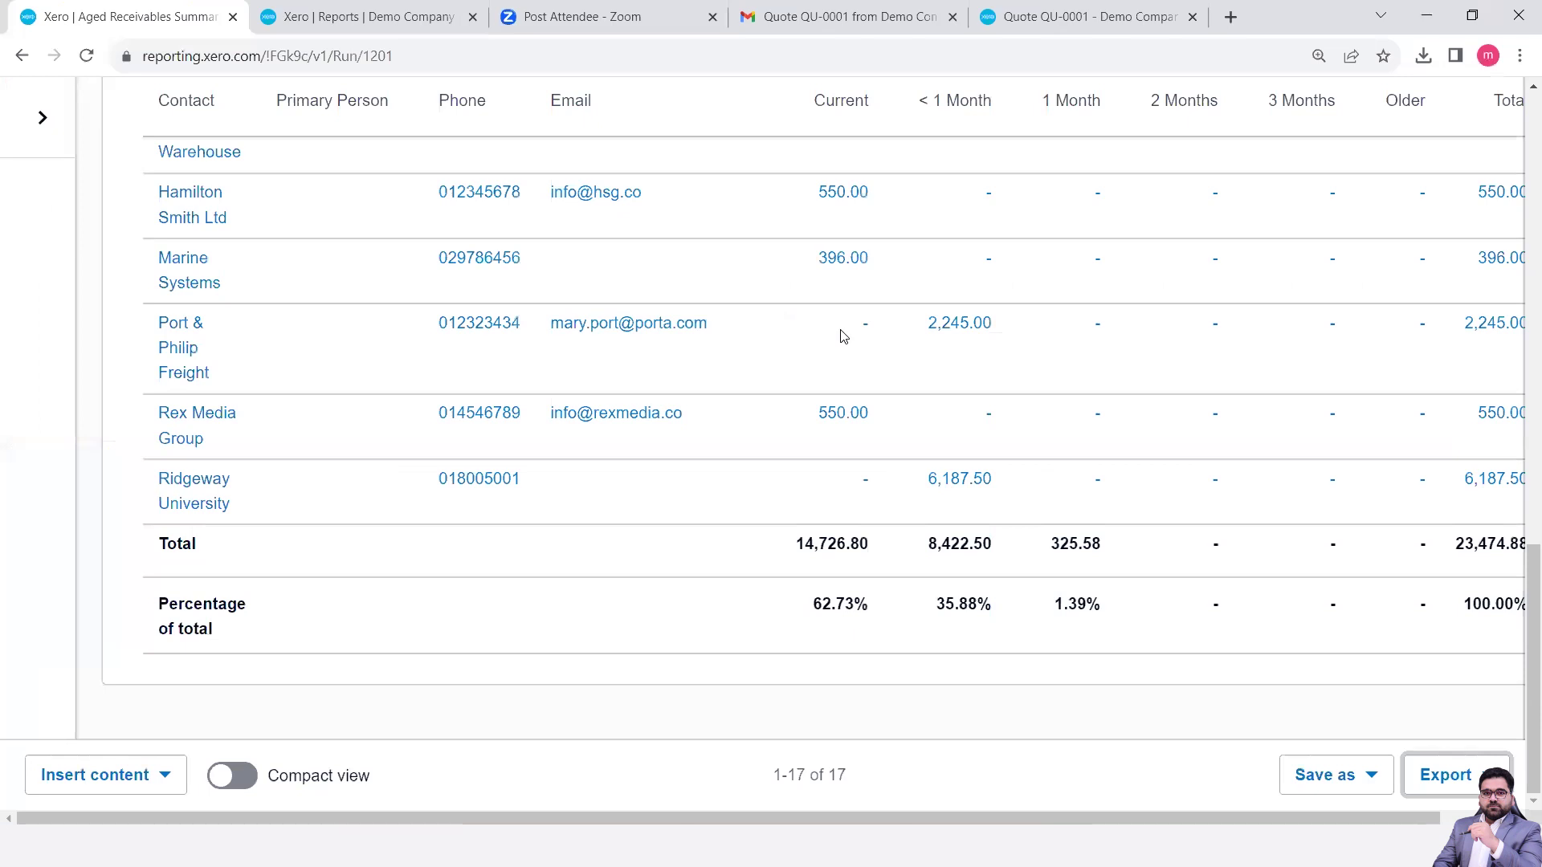
- Go from the Dashboard to Contacts > All Contacts and close the intro panel
scroll(849, 438, up, 15)
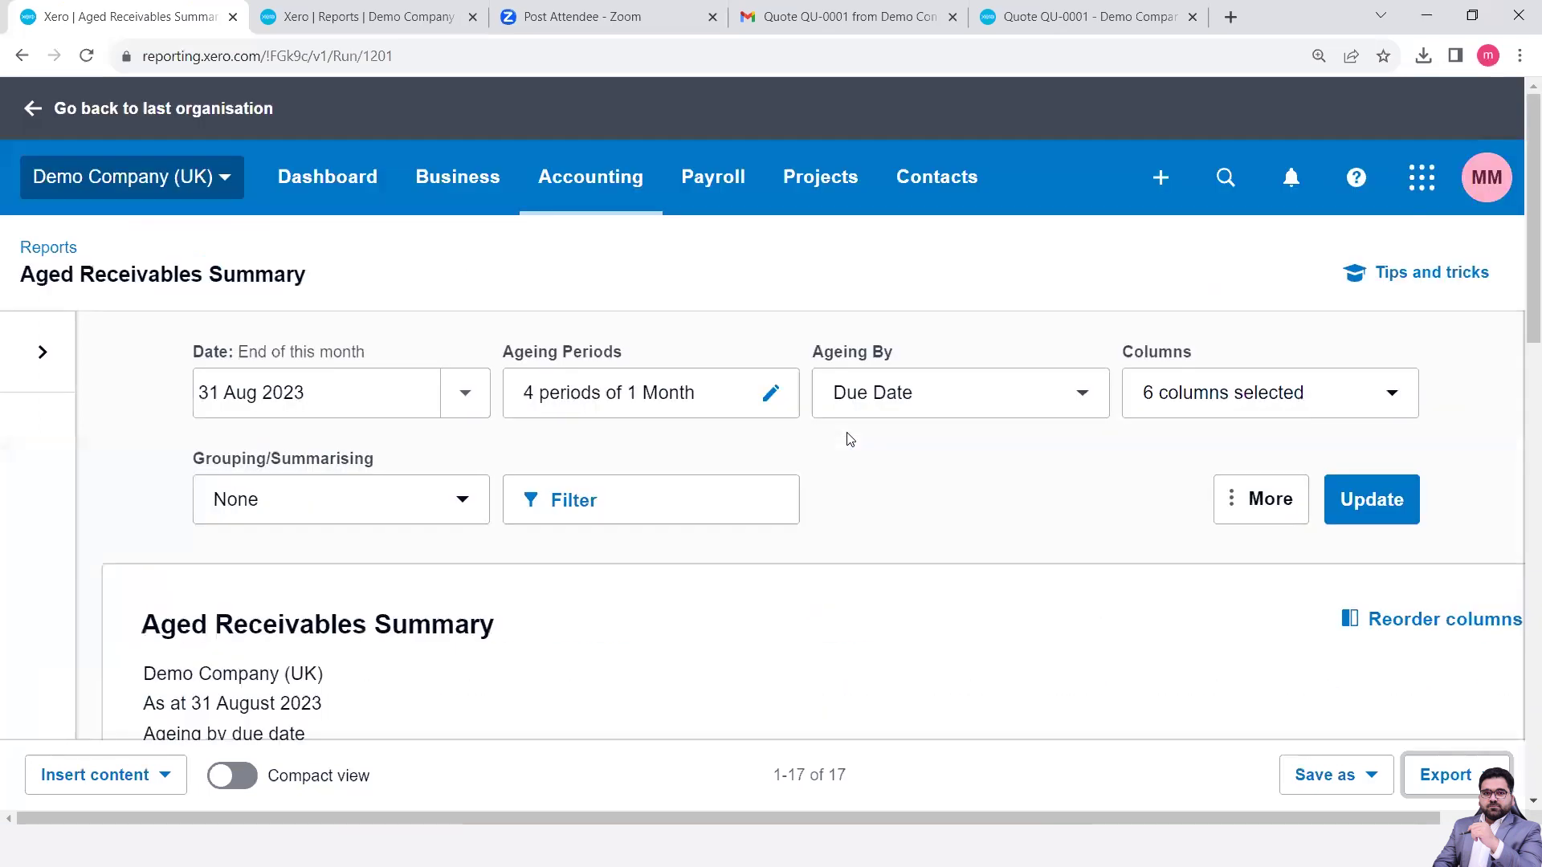
click(341, 202)
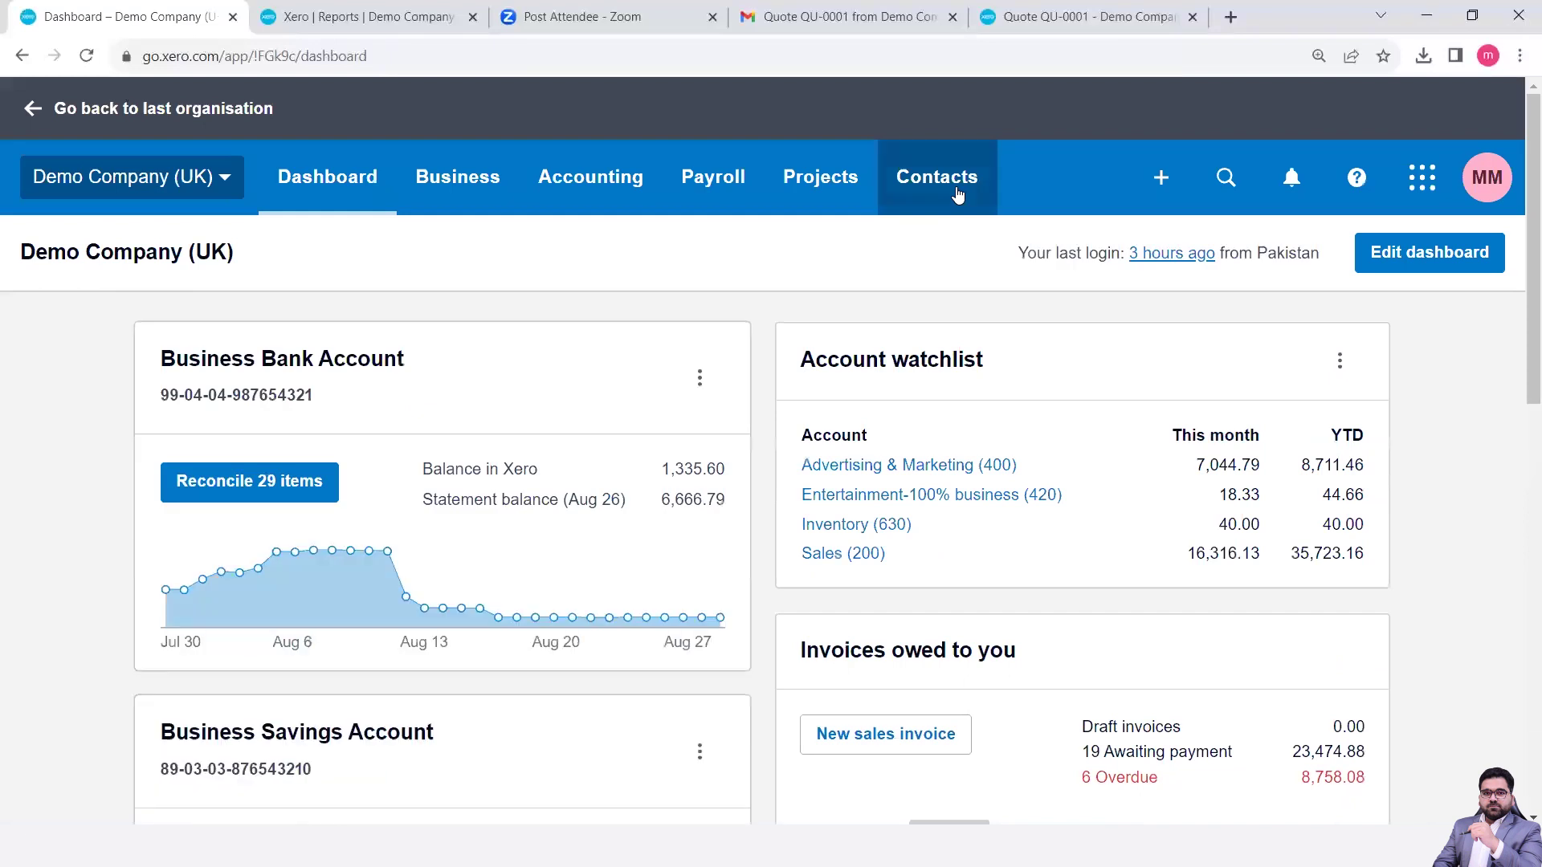
click(937, 177)
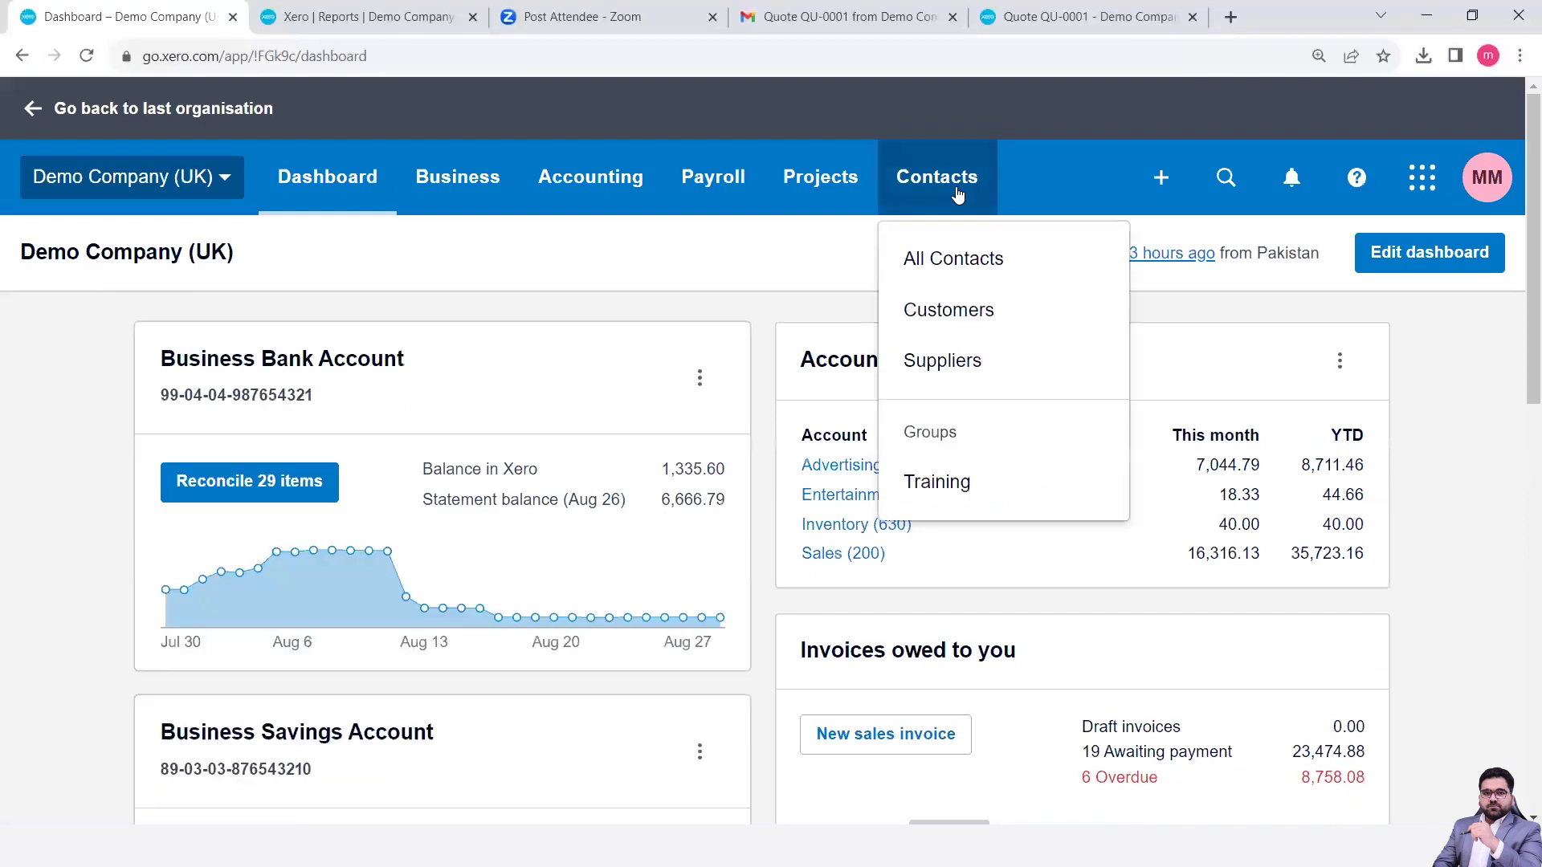
click(934, 262)
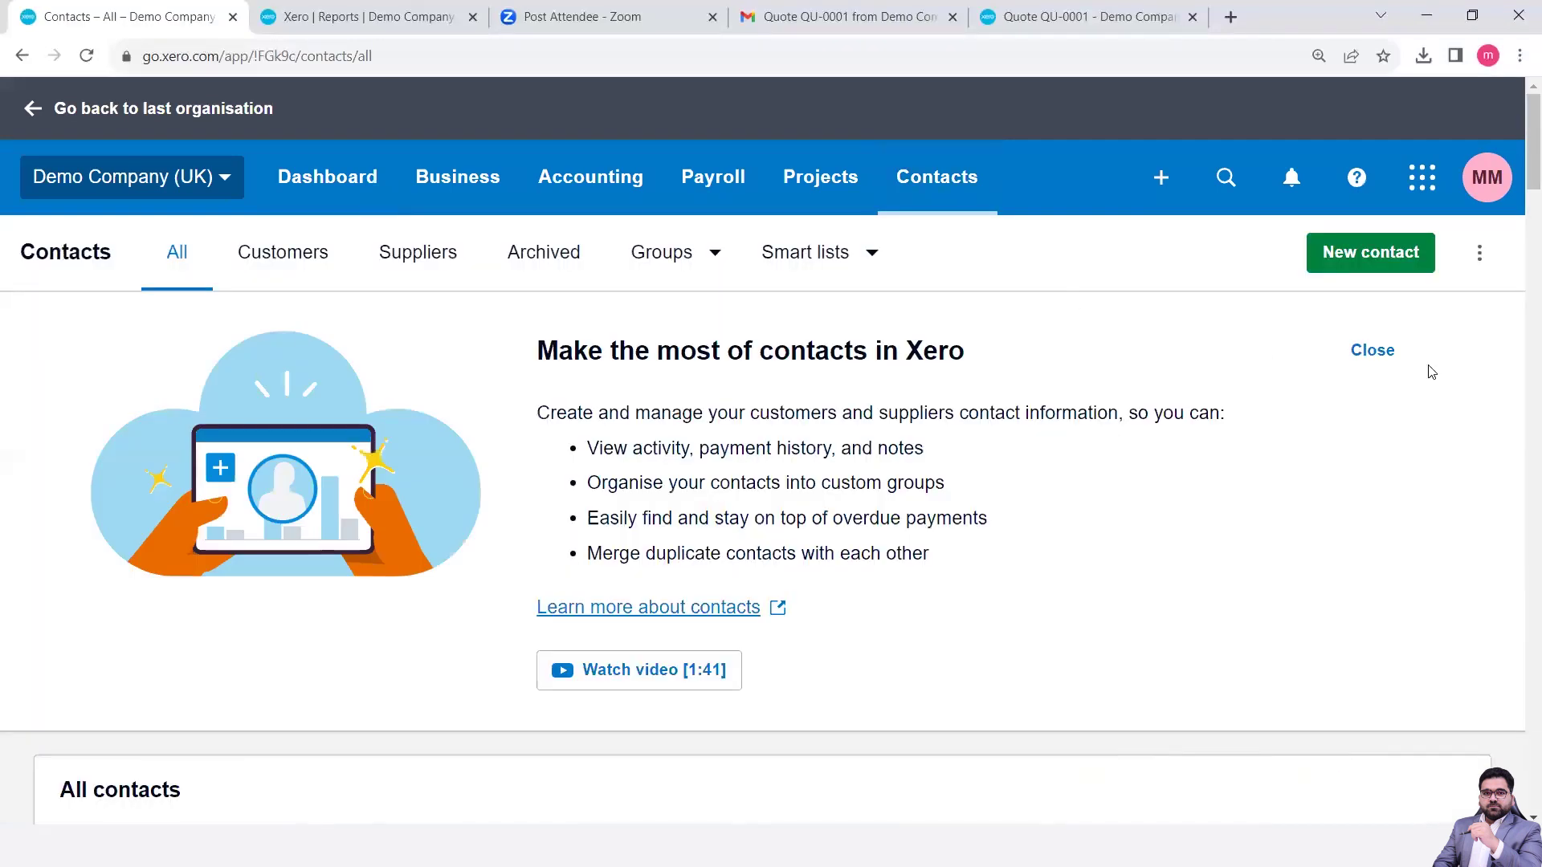
click(1385, 351)
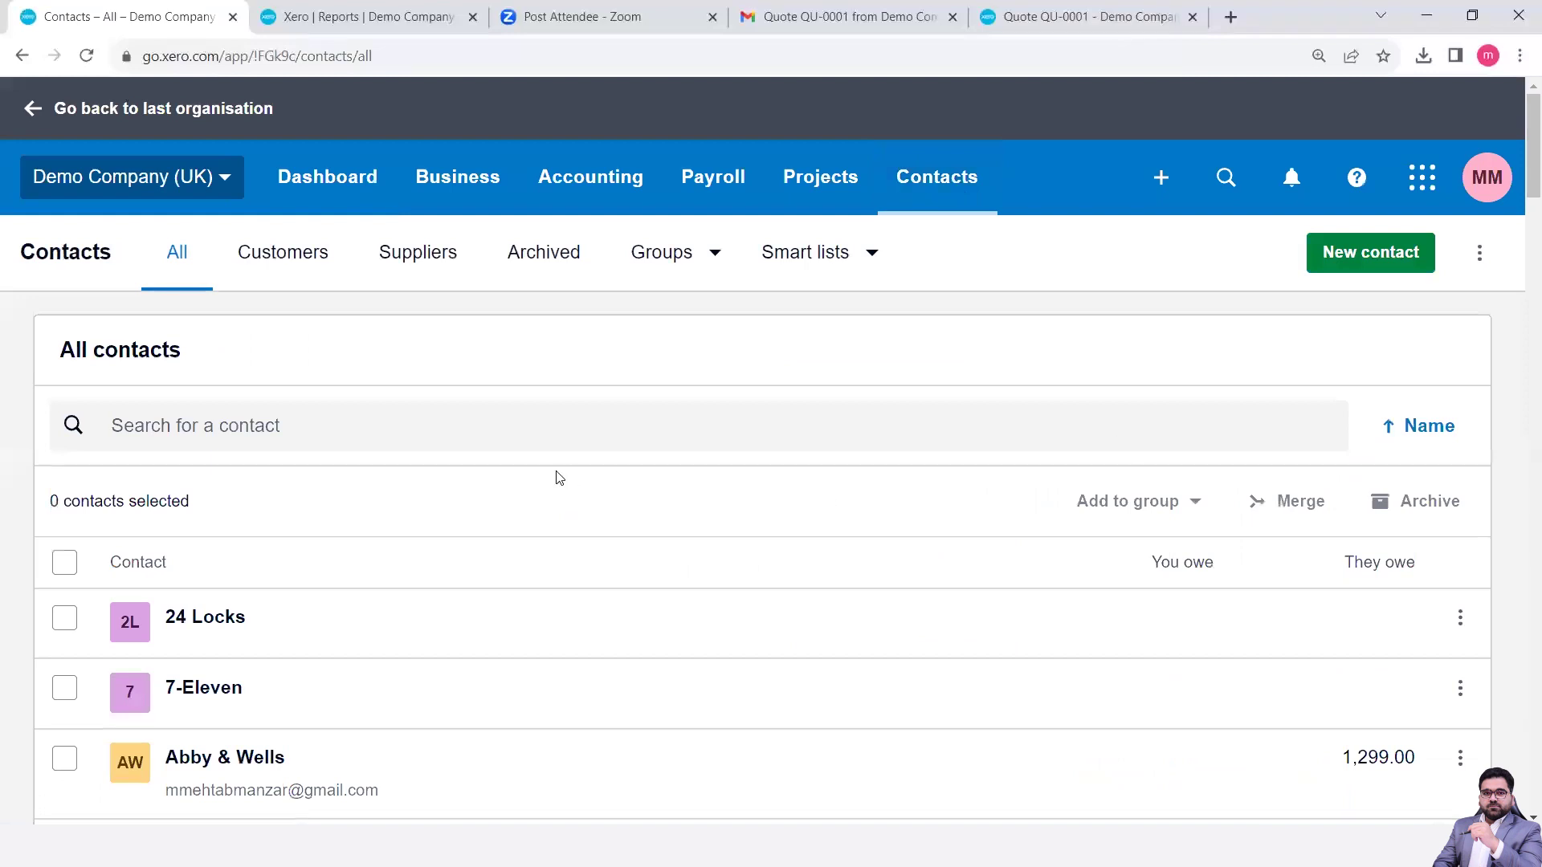
- Search contacts for 'ci' and open City Limousines
scroll(560, 478, down, 3)
scroll(461, 454, up, 2)
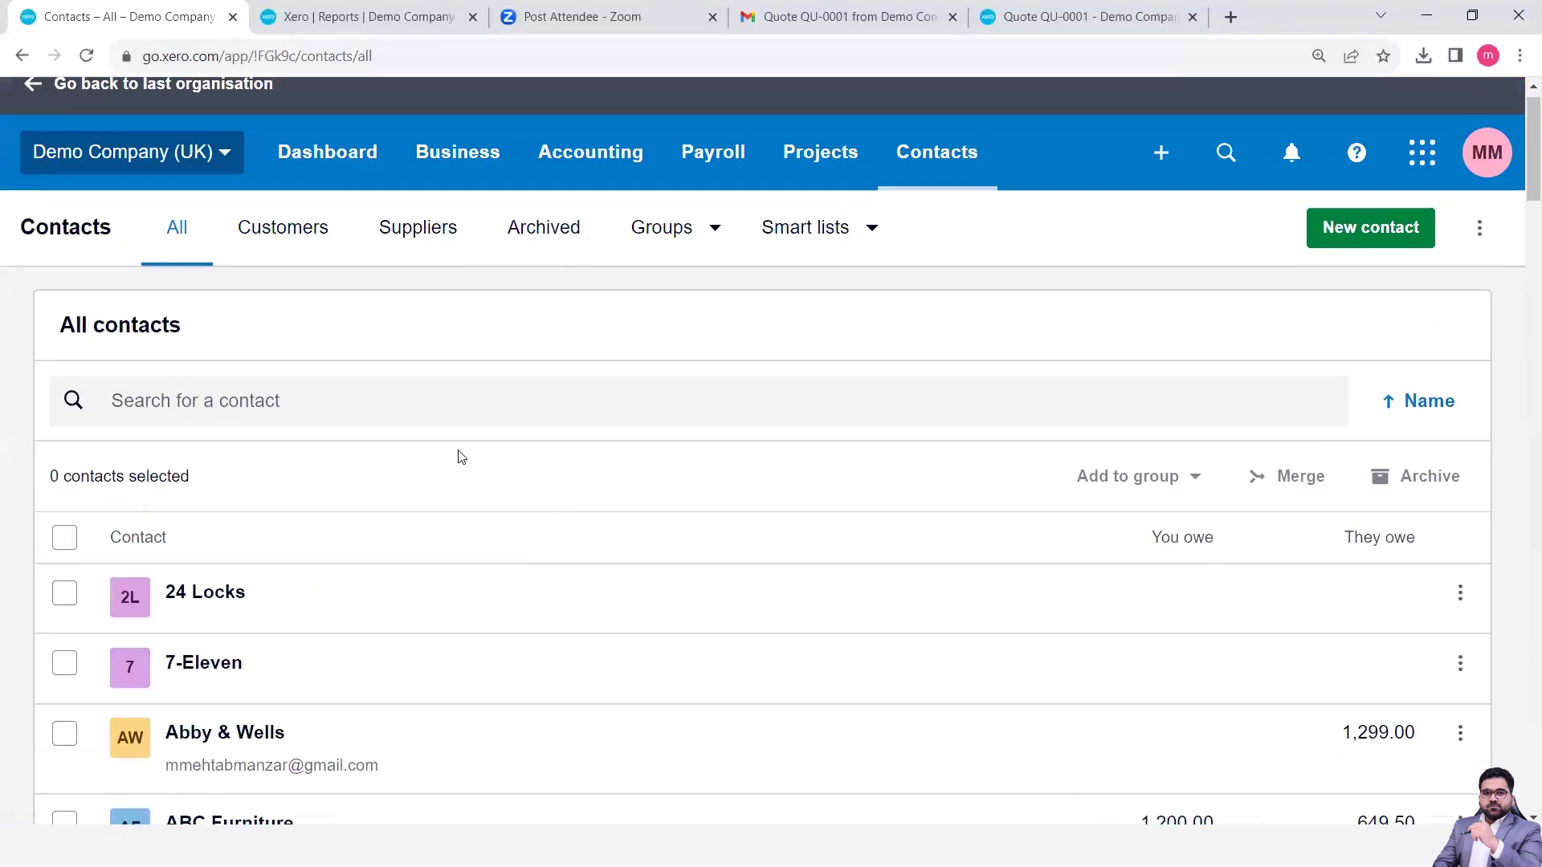
click(233, 411)
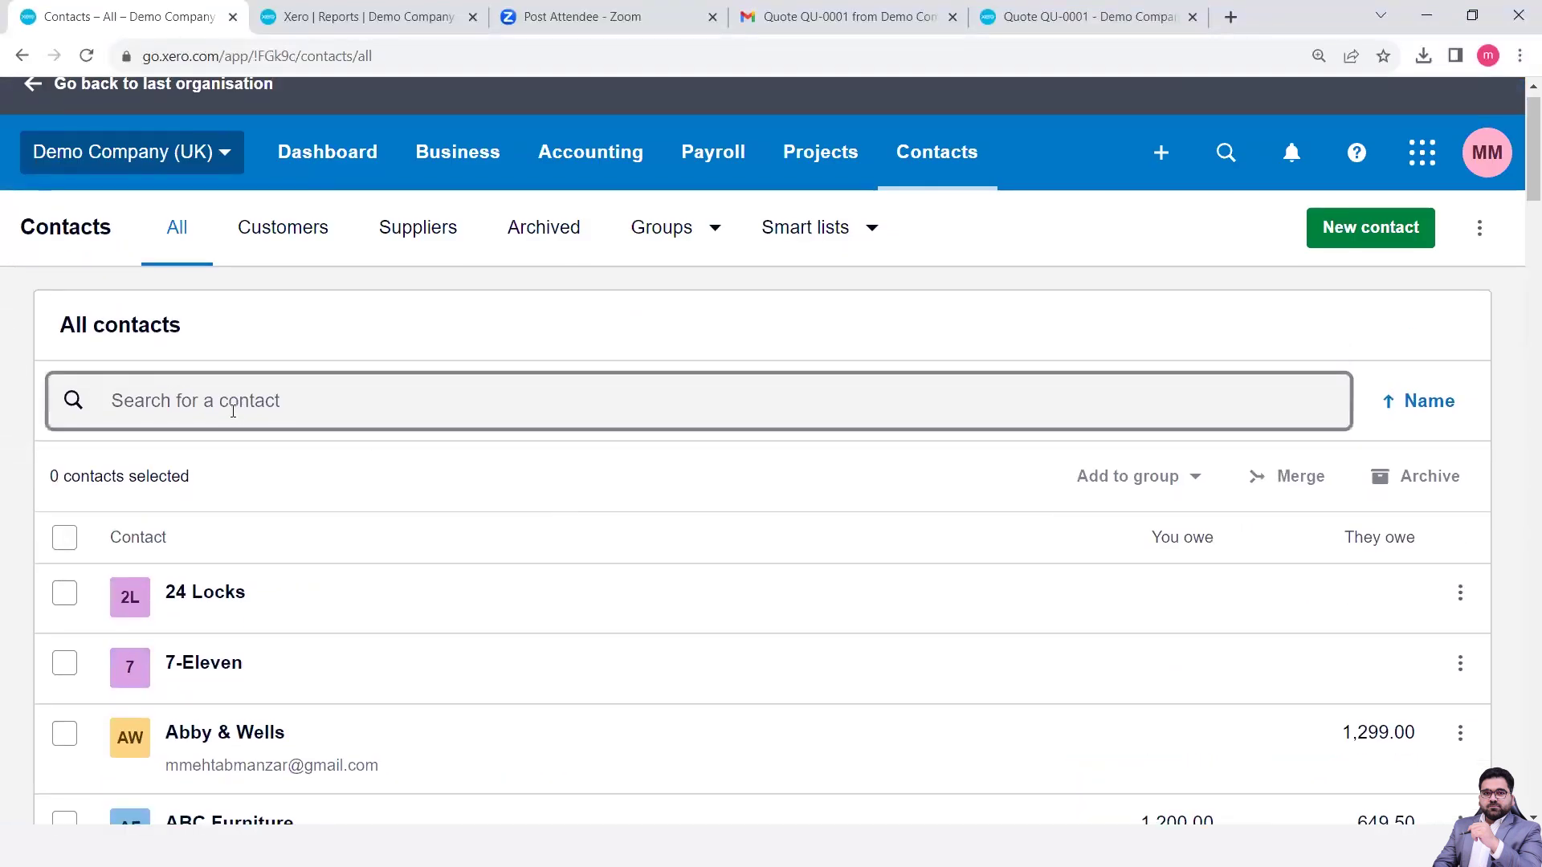
text(ci)
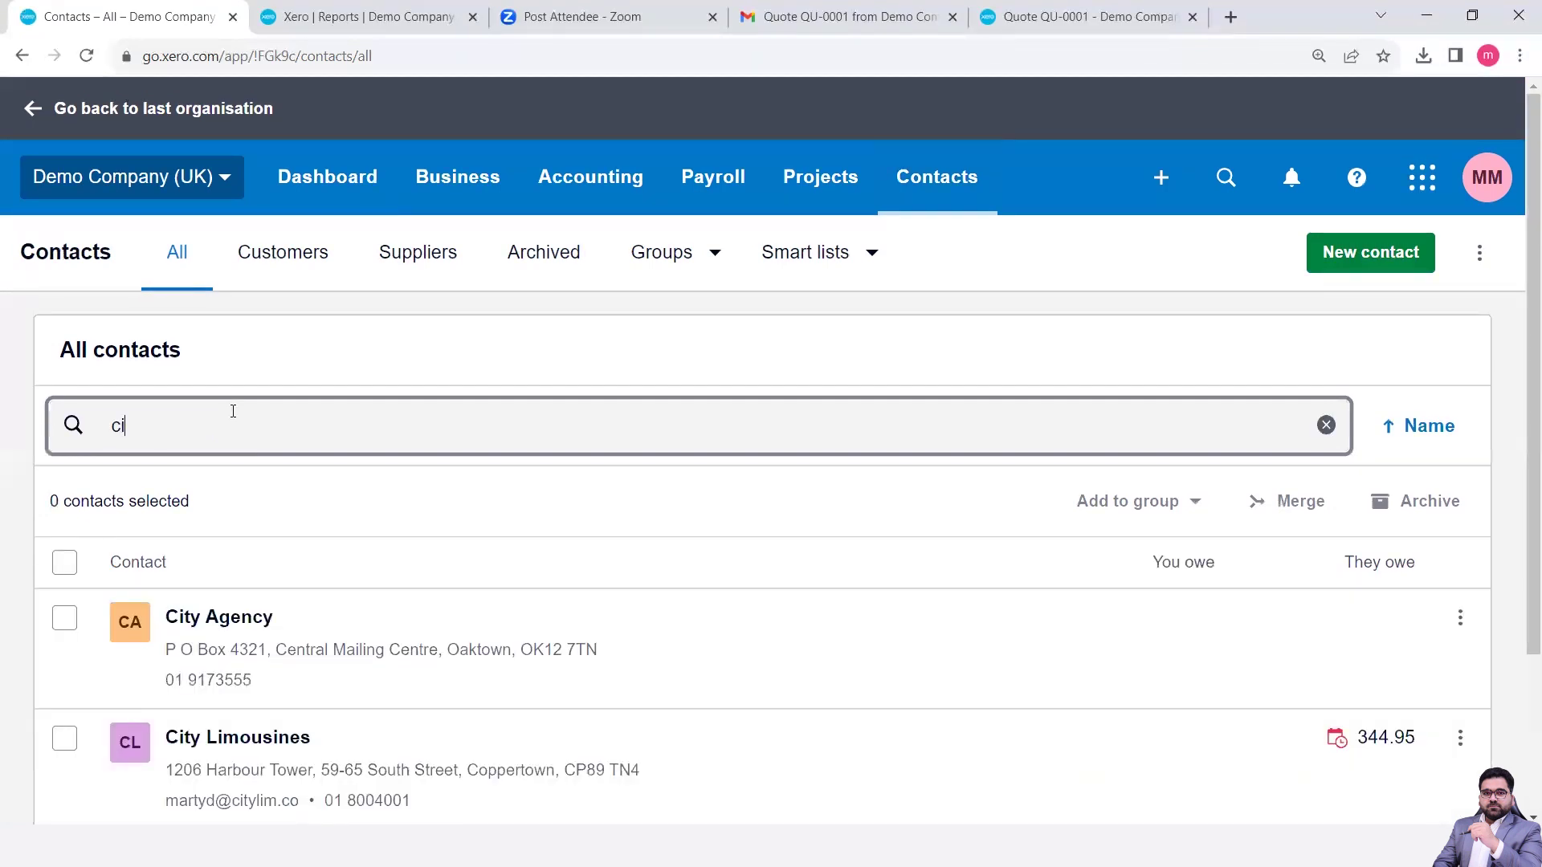
click(226, 758)
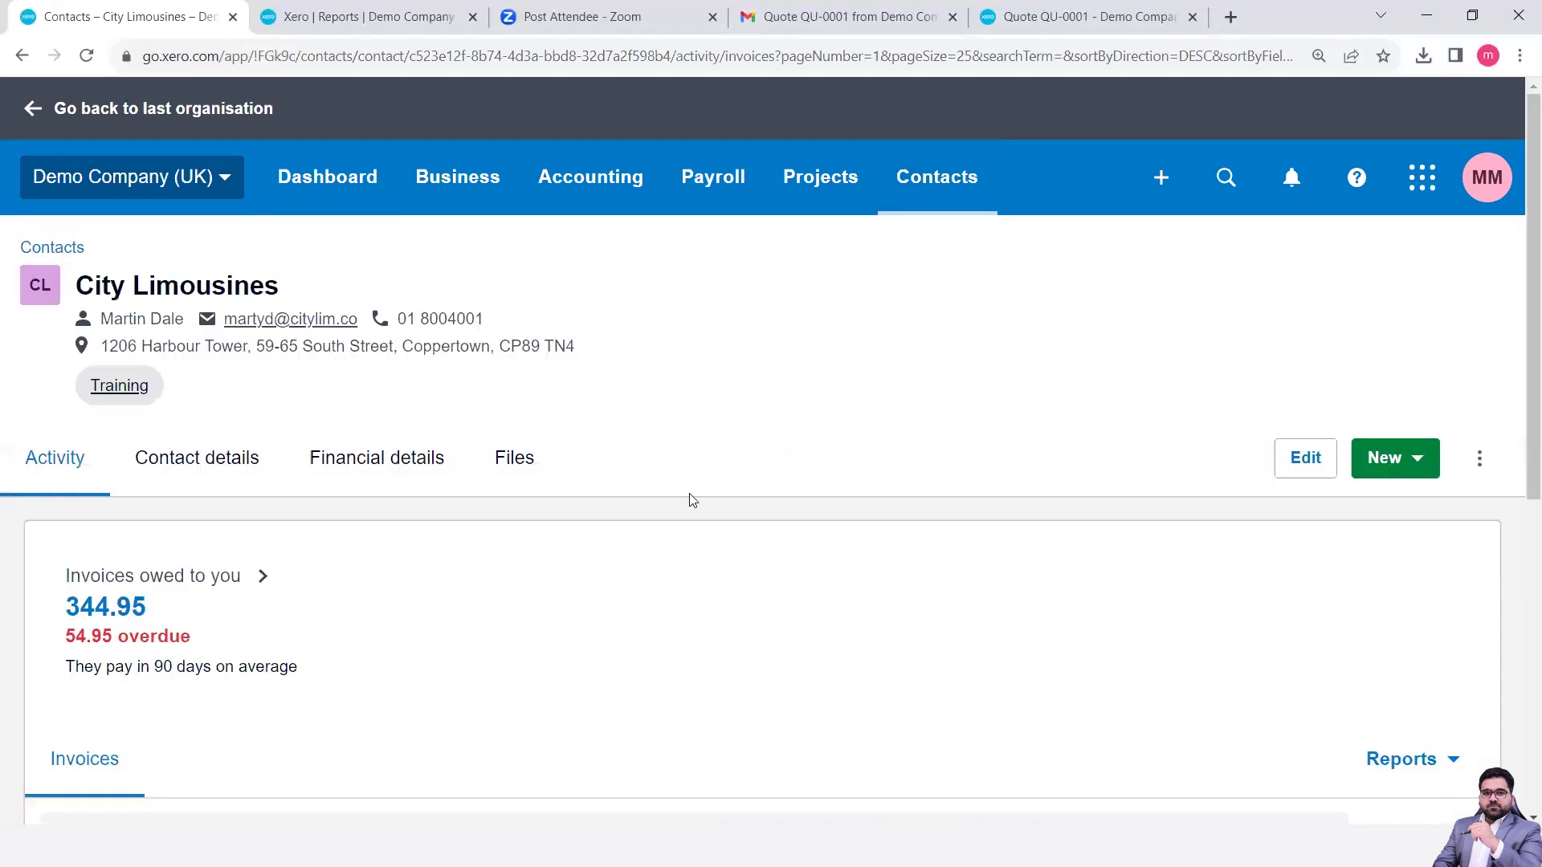
- Scroll through City Limousines' invoice list
scroll(680, 506, down, 5)
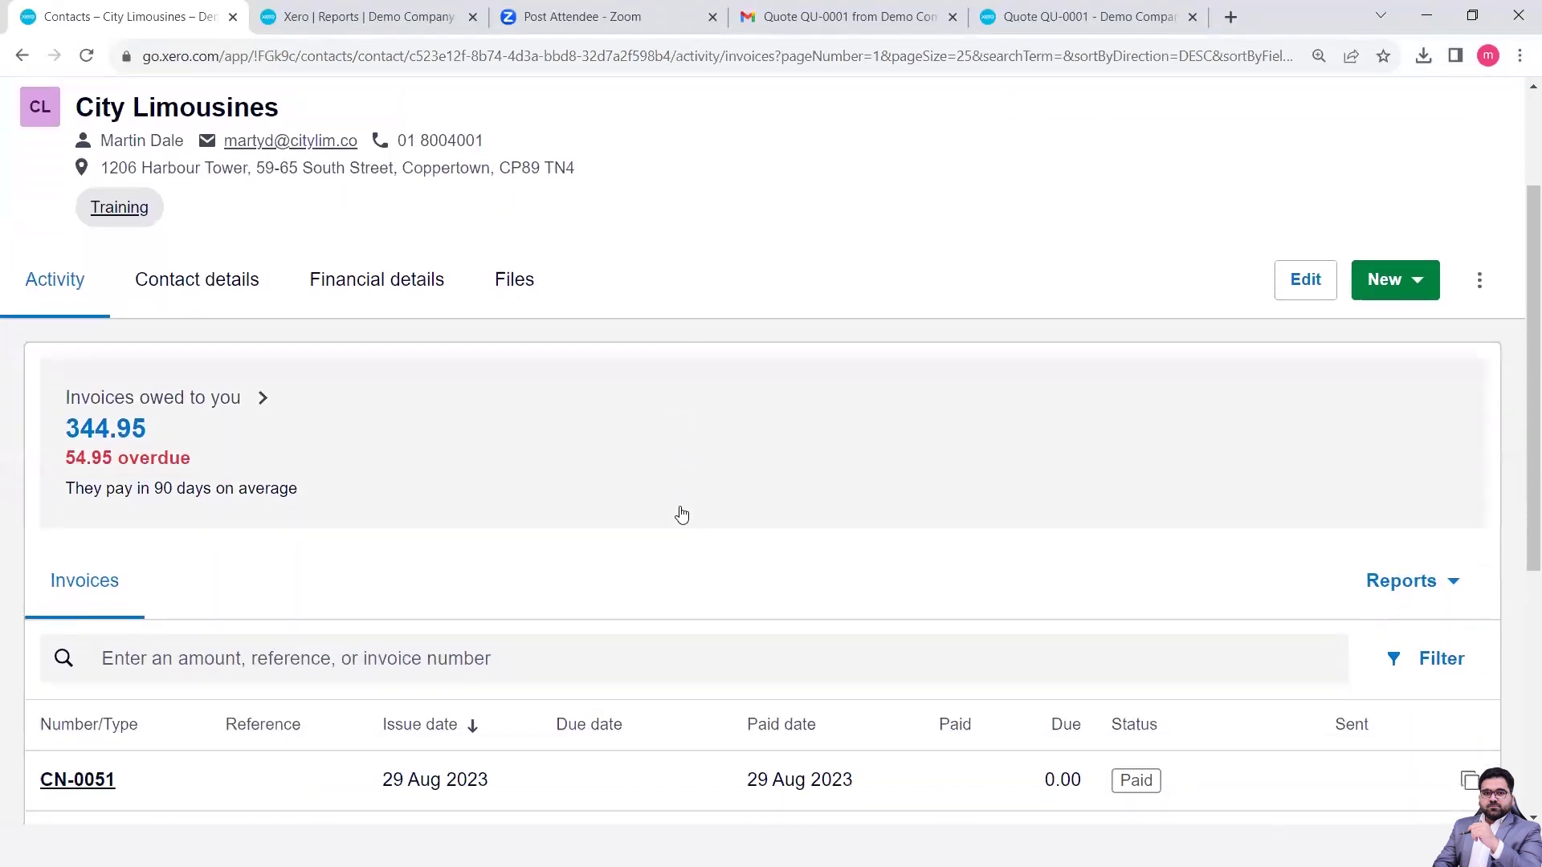
scroll(681, 514, down, 4)
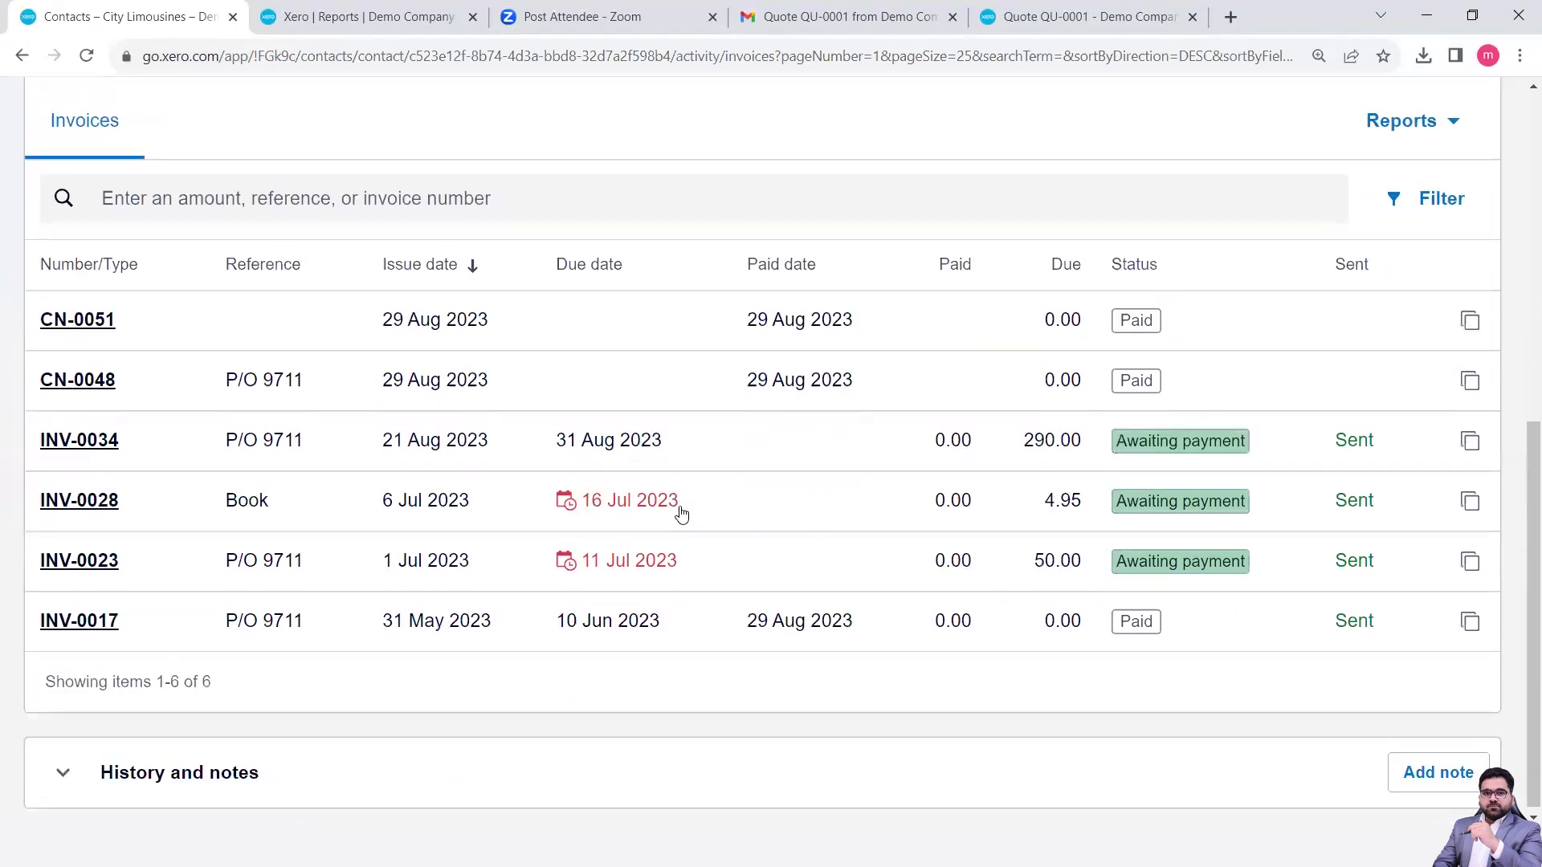
scroll(681, 513, up, 4)
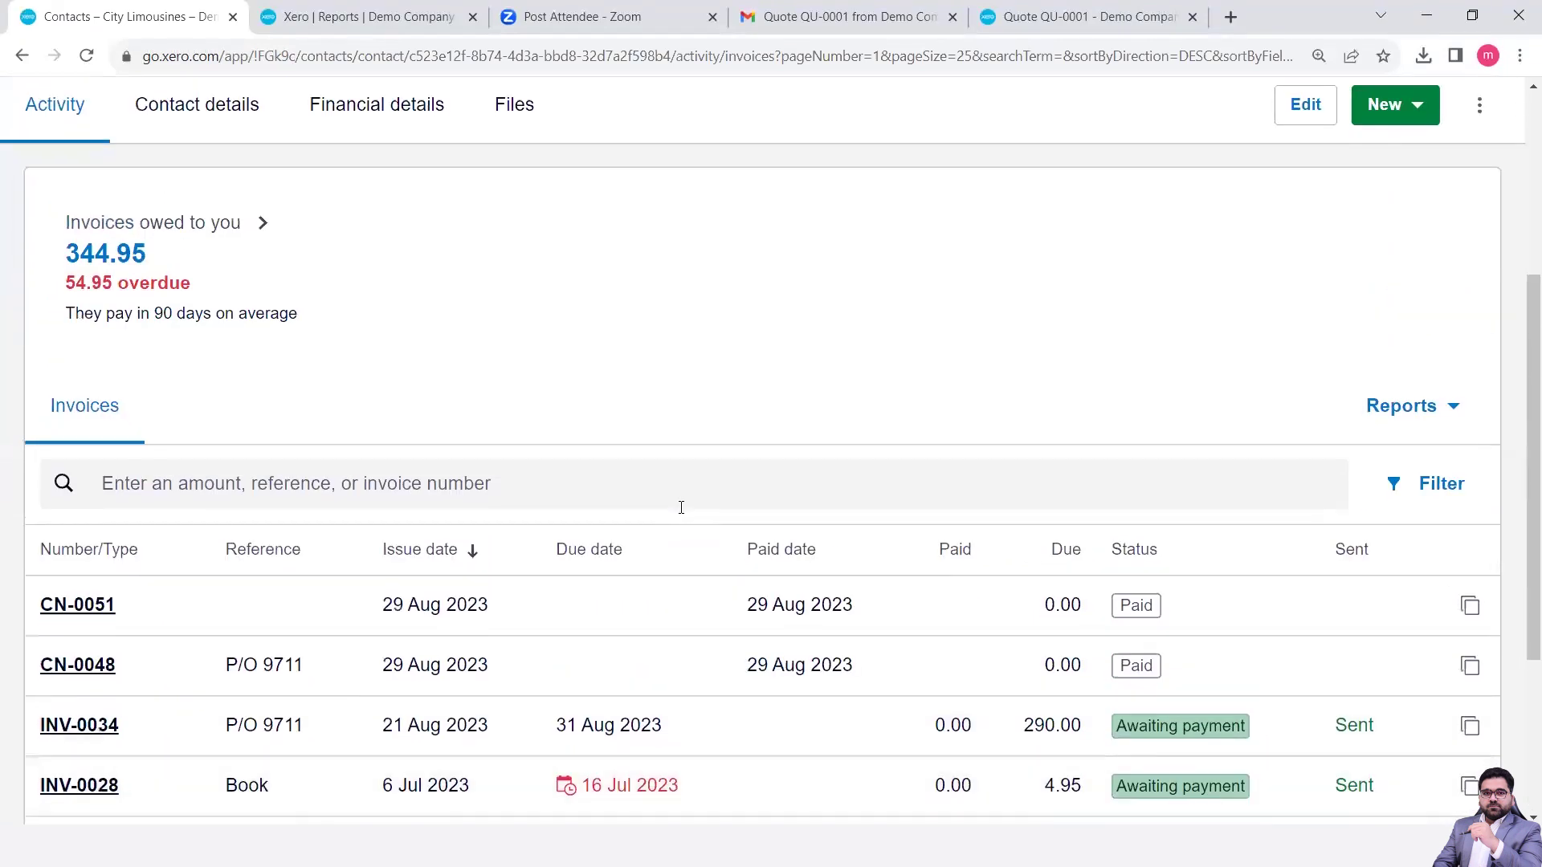
scroll(681, 507, up, 3)
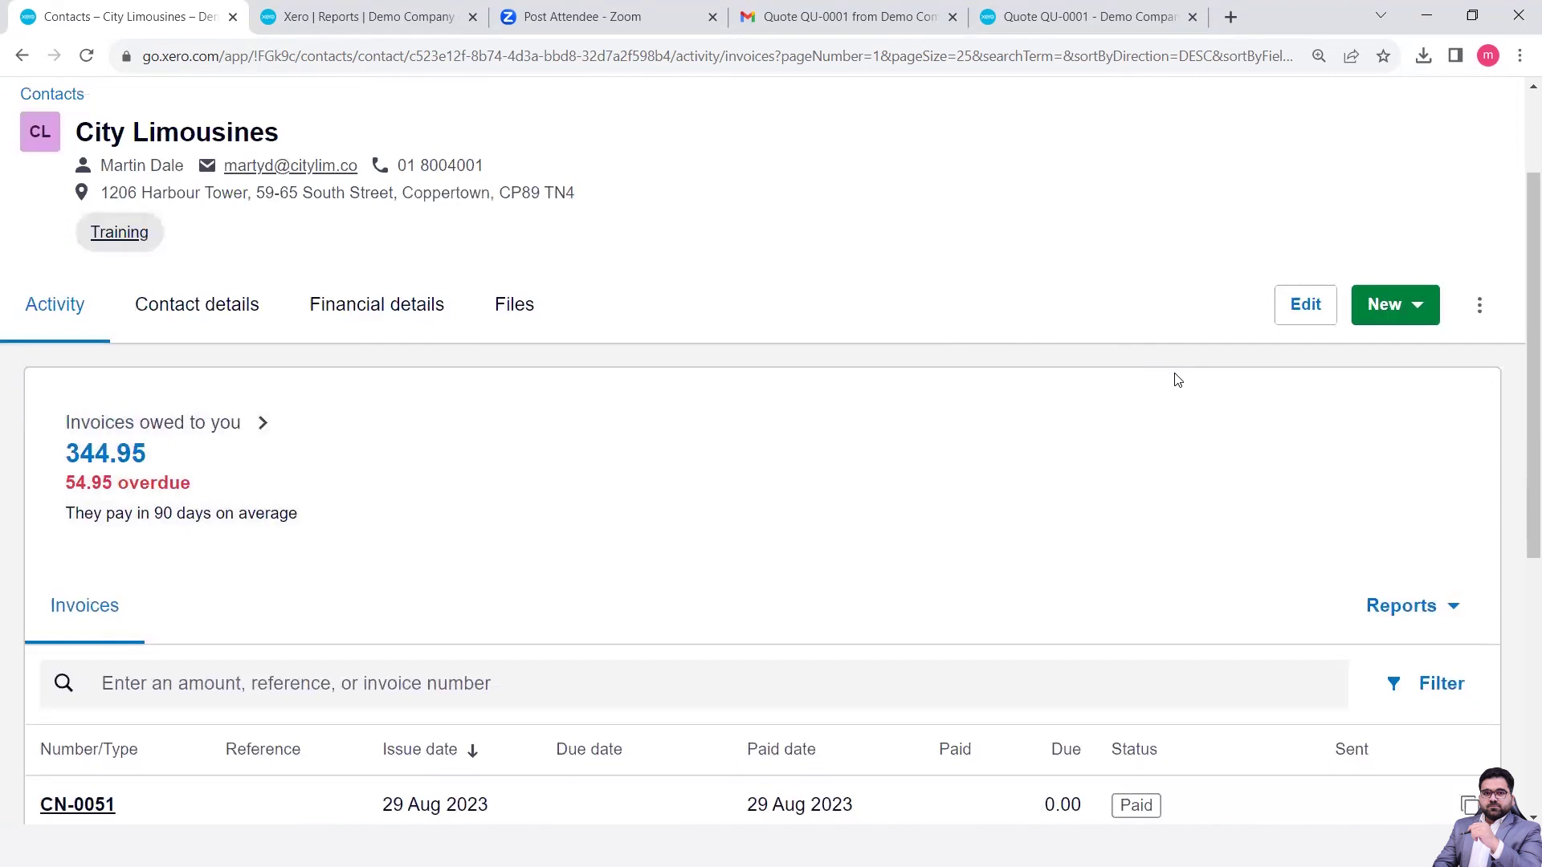
scroll(434, 447, down, 6)
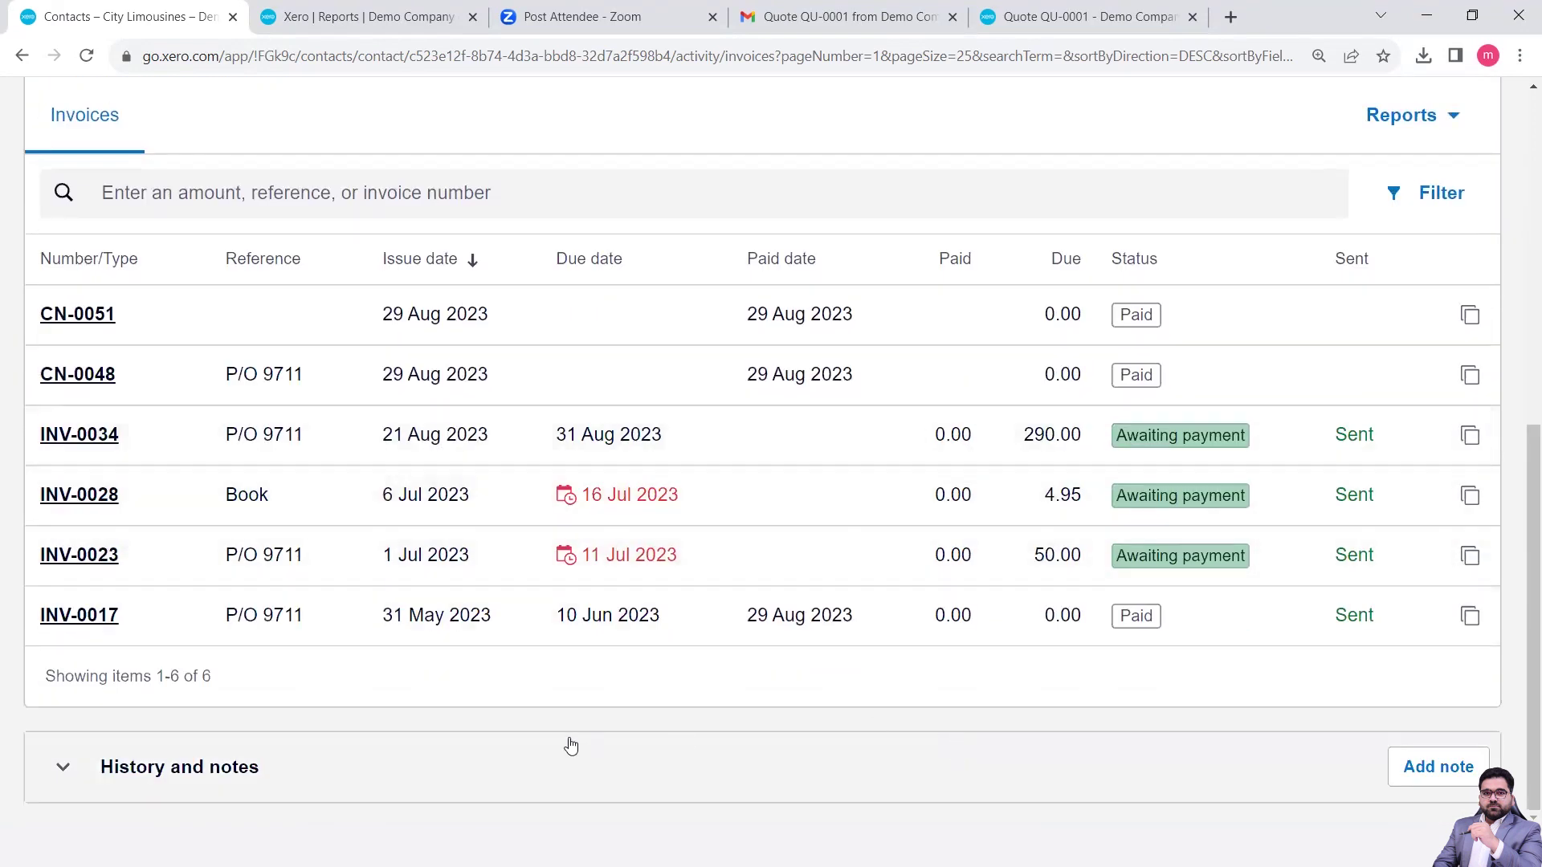
- Expand History and notes, then open the contact's three-dot actions menu
click(277, 779)
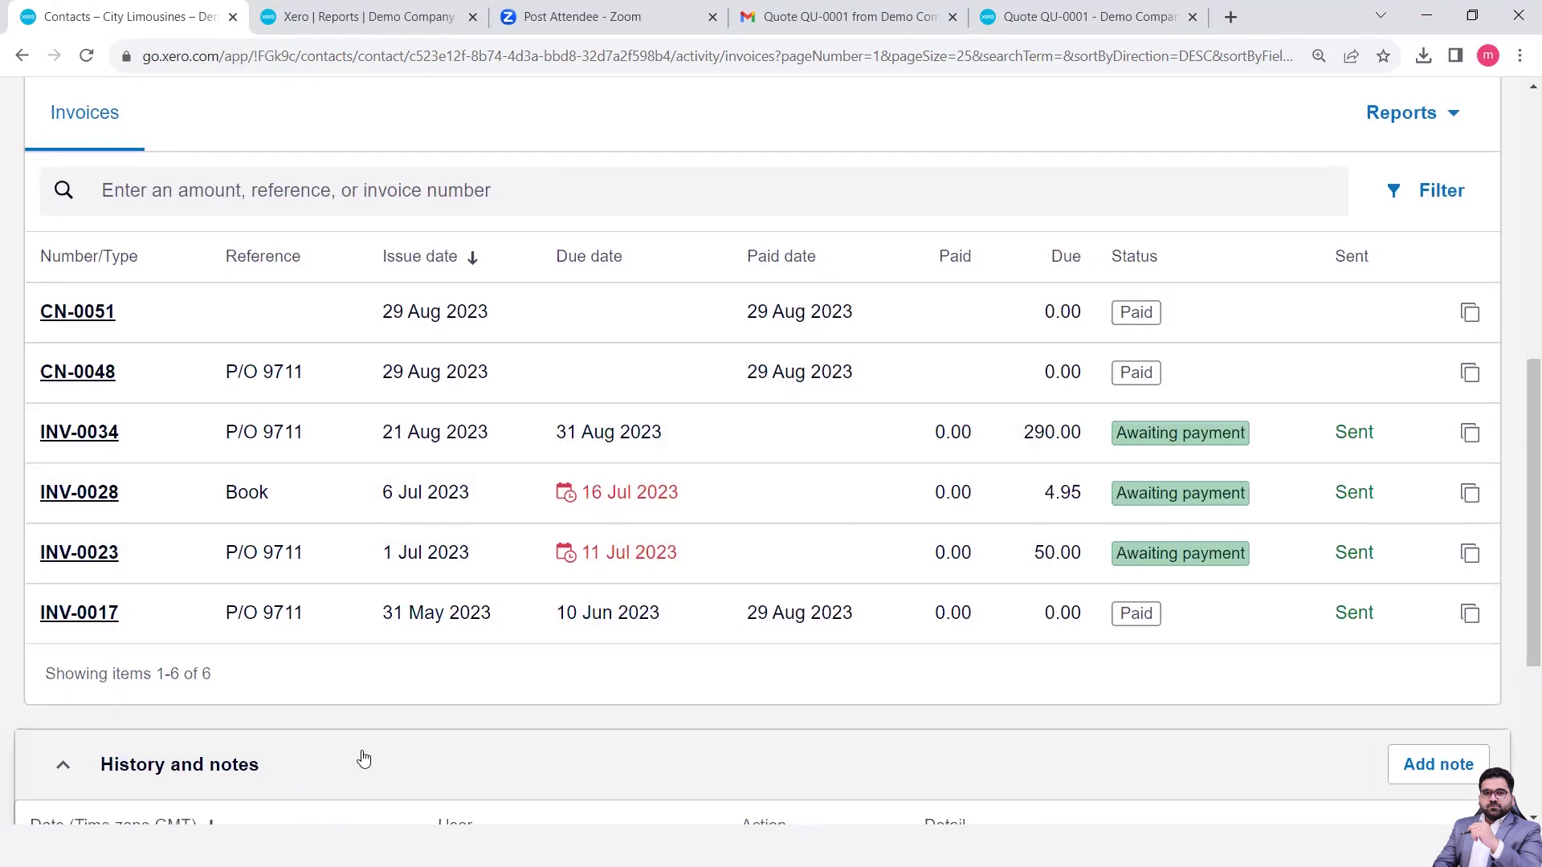
scroll(363, 759, down, 3)
scroll(363, 759, down, 1)
scroll(362, 758, up, 10)
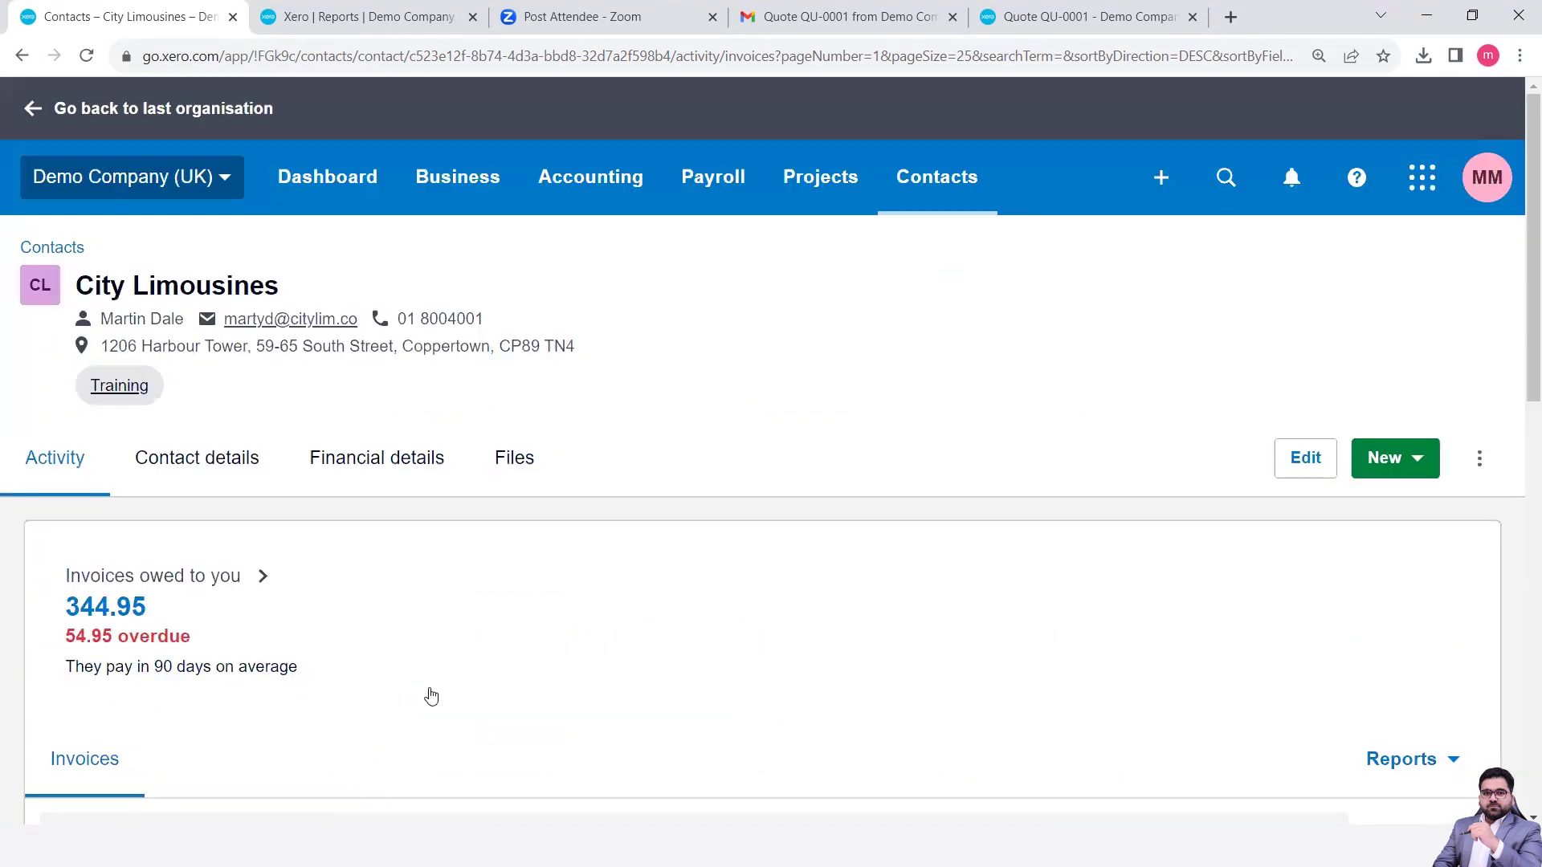
click(1491, 469)
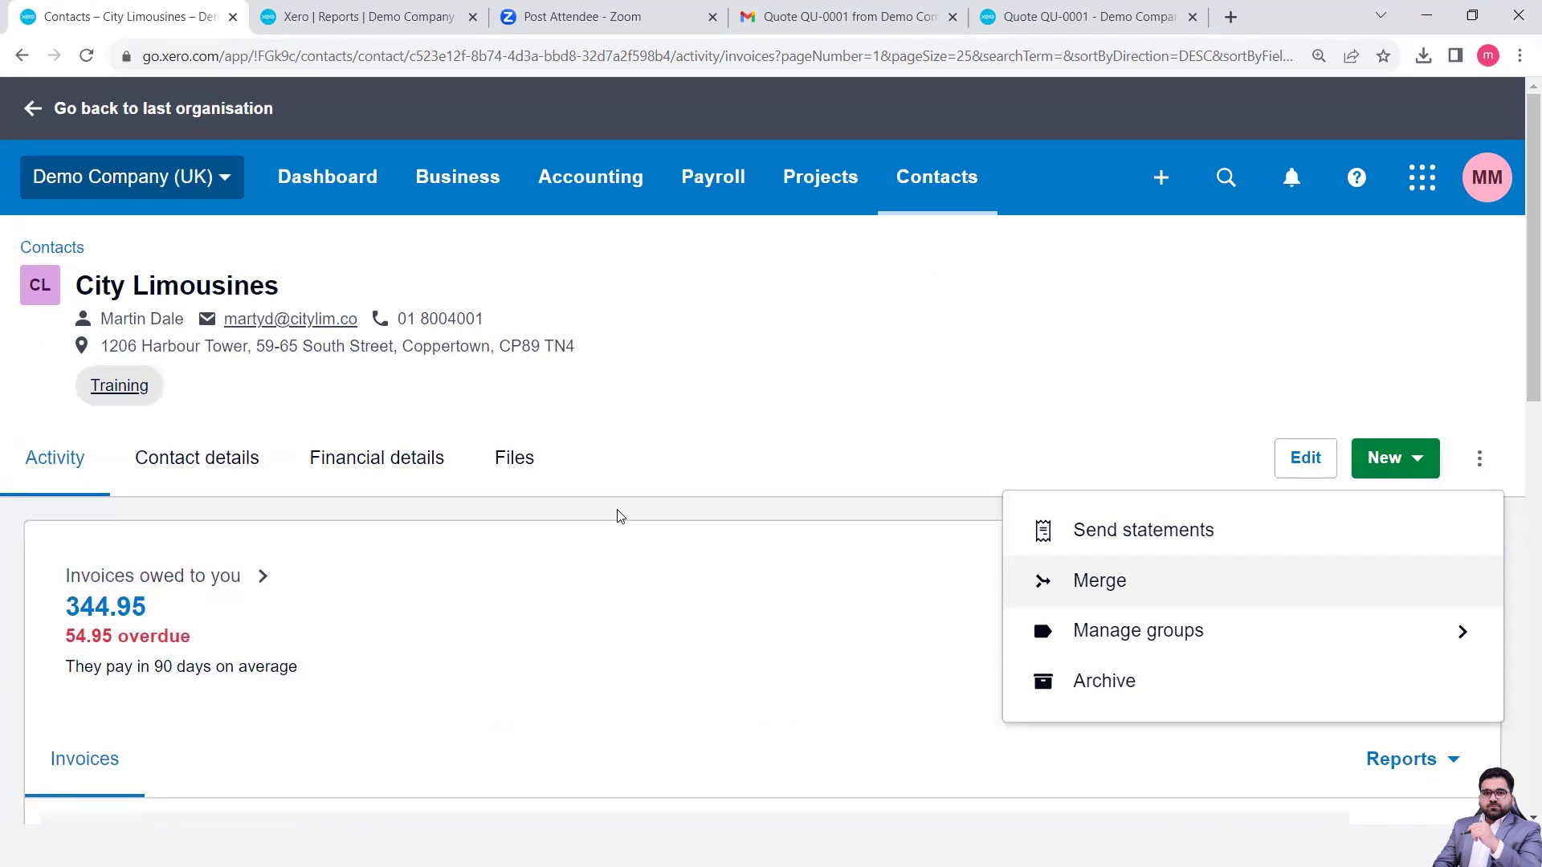
- Choose Send statements and scroll the 1–31 Jul 2023 statement showing 519.95 GBP due
click(1170, 533)
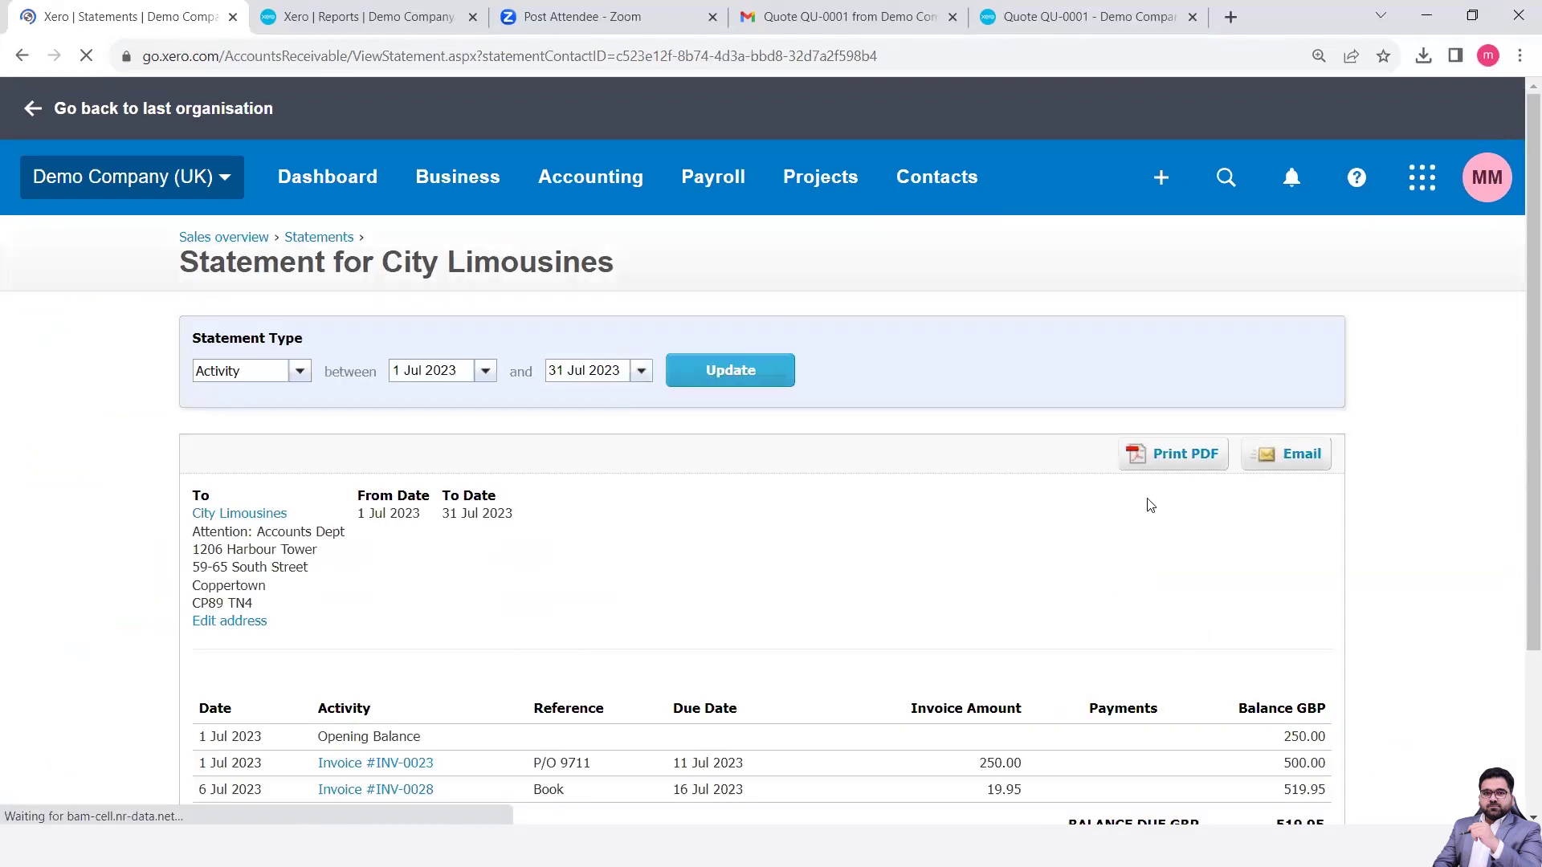
scroll(891, 588, down, 3)
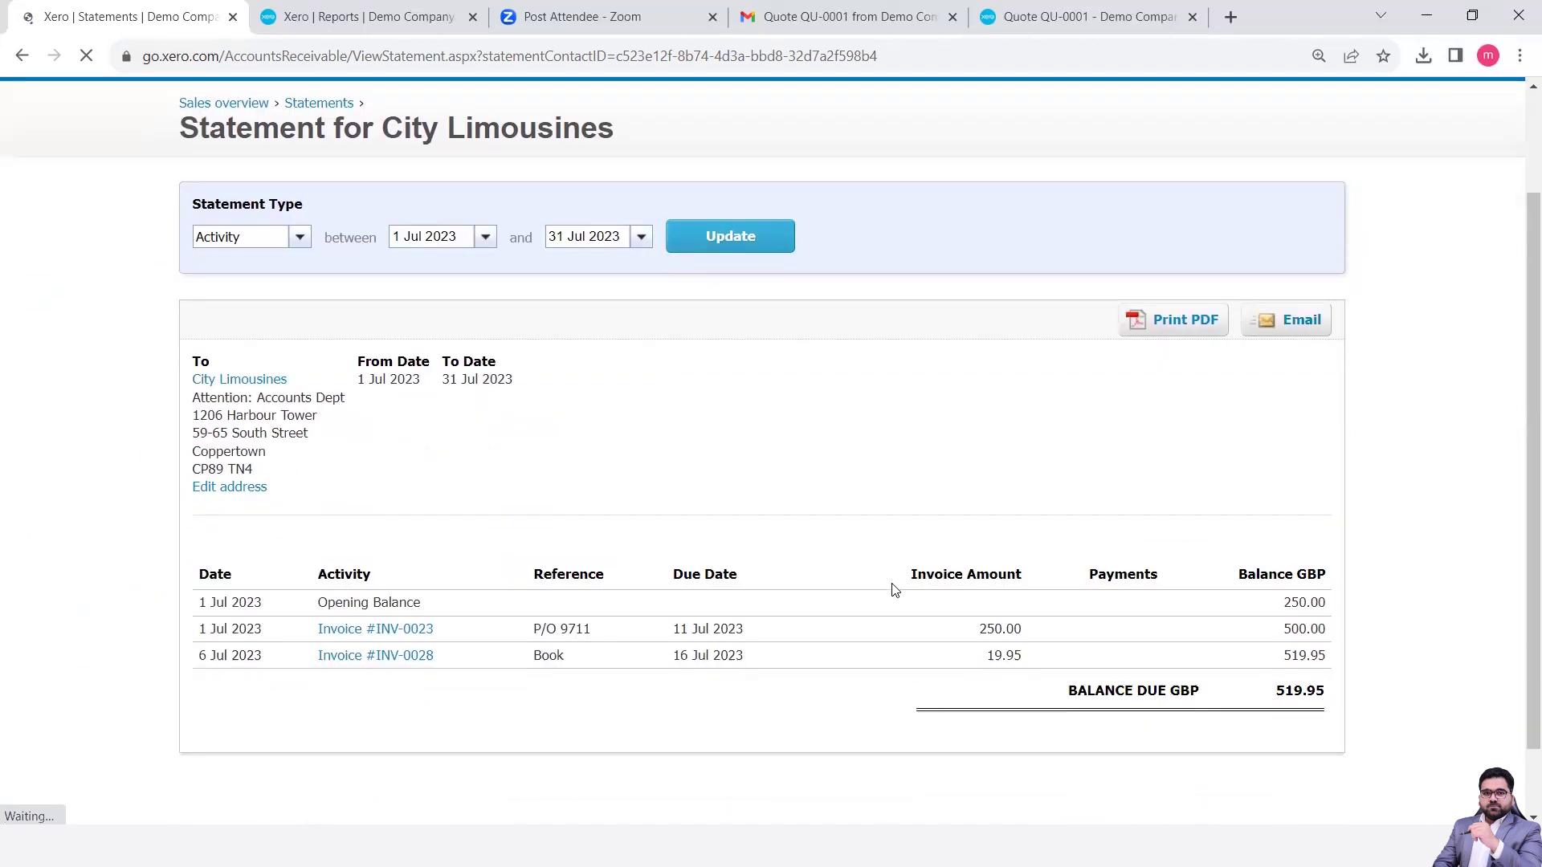